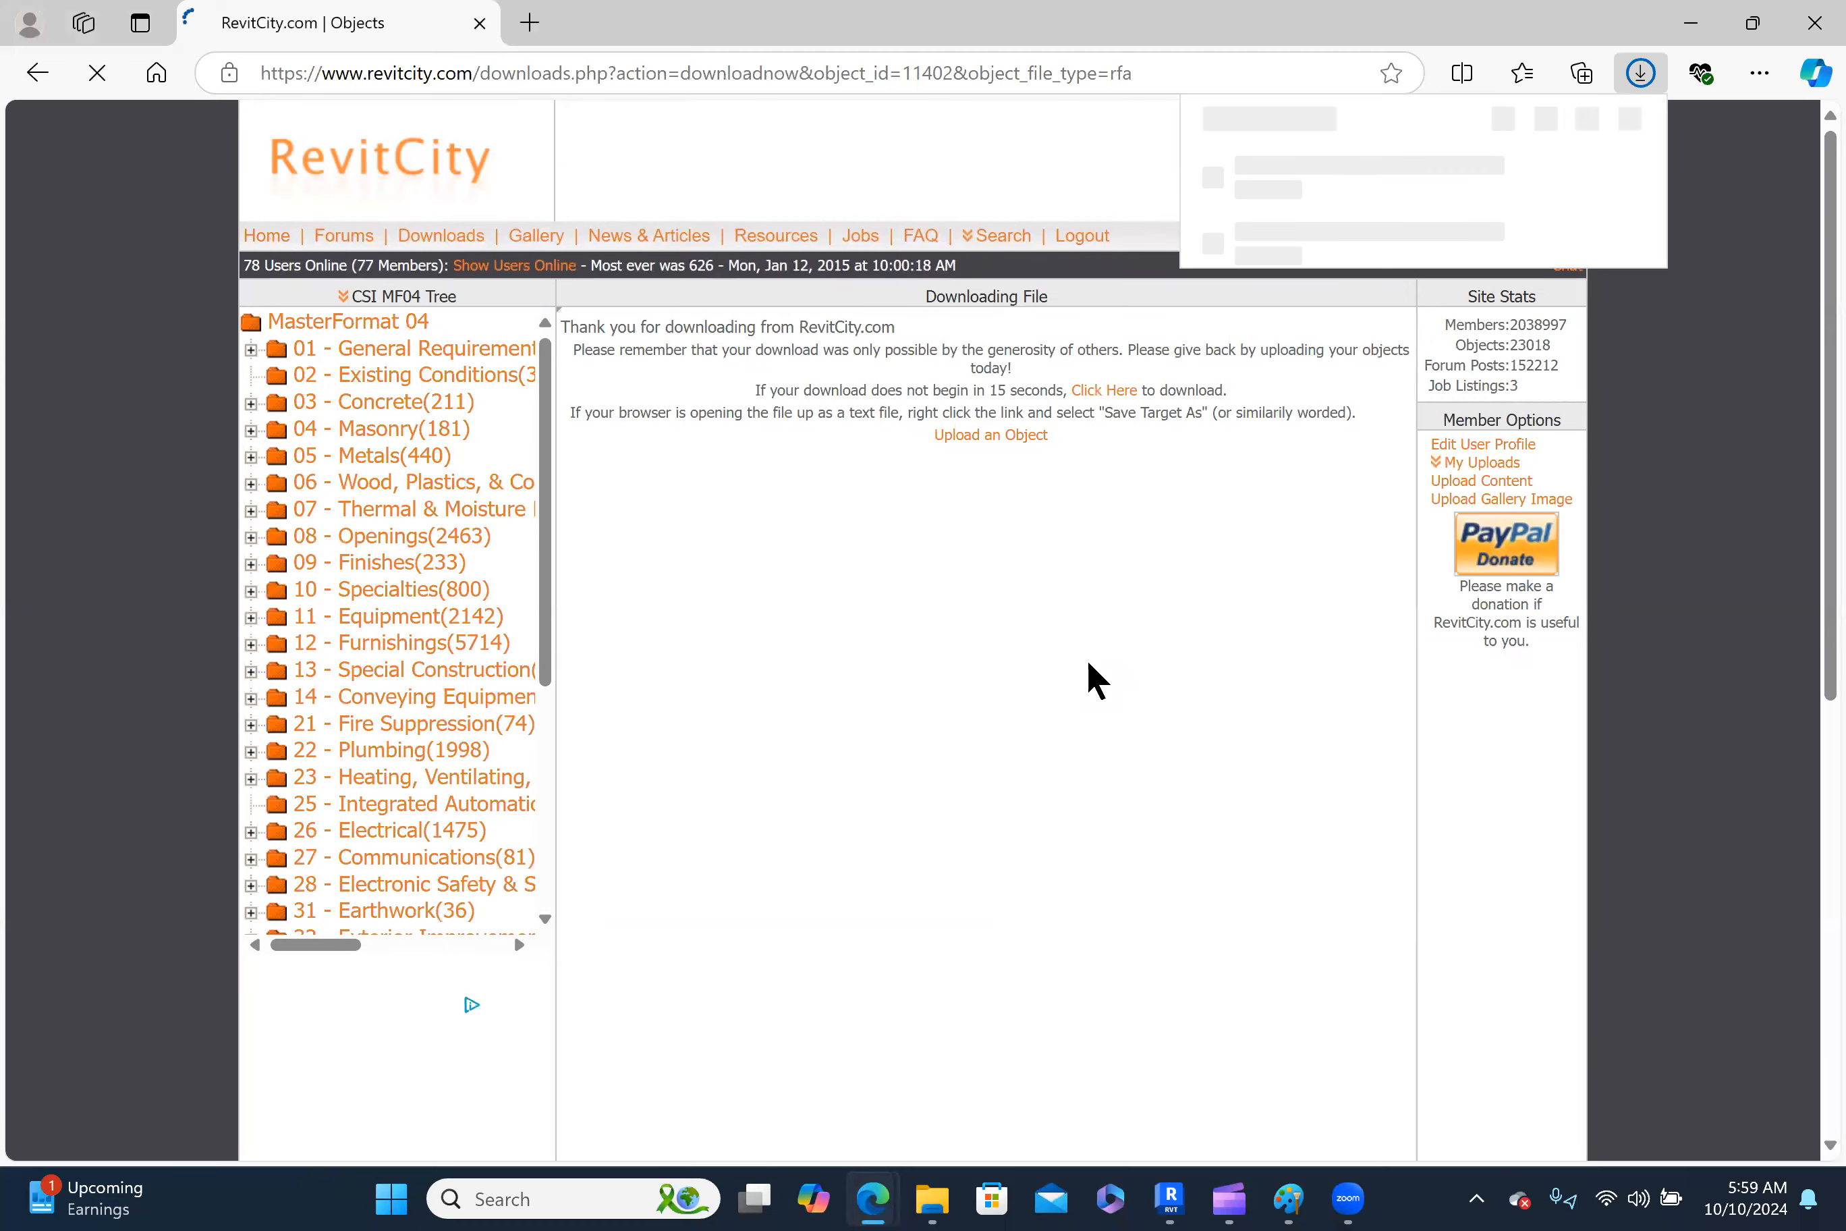
# Open the downloaded table lamp family, upgrade it to Revit 2025, and load it into class project.rvt.
pyautogui.click(1270, 190)
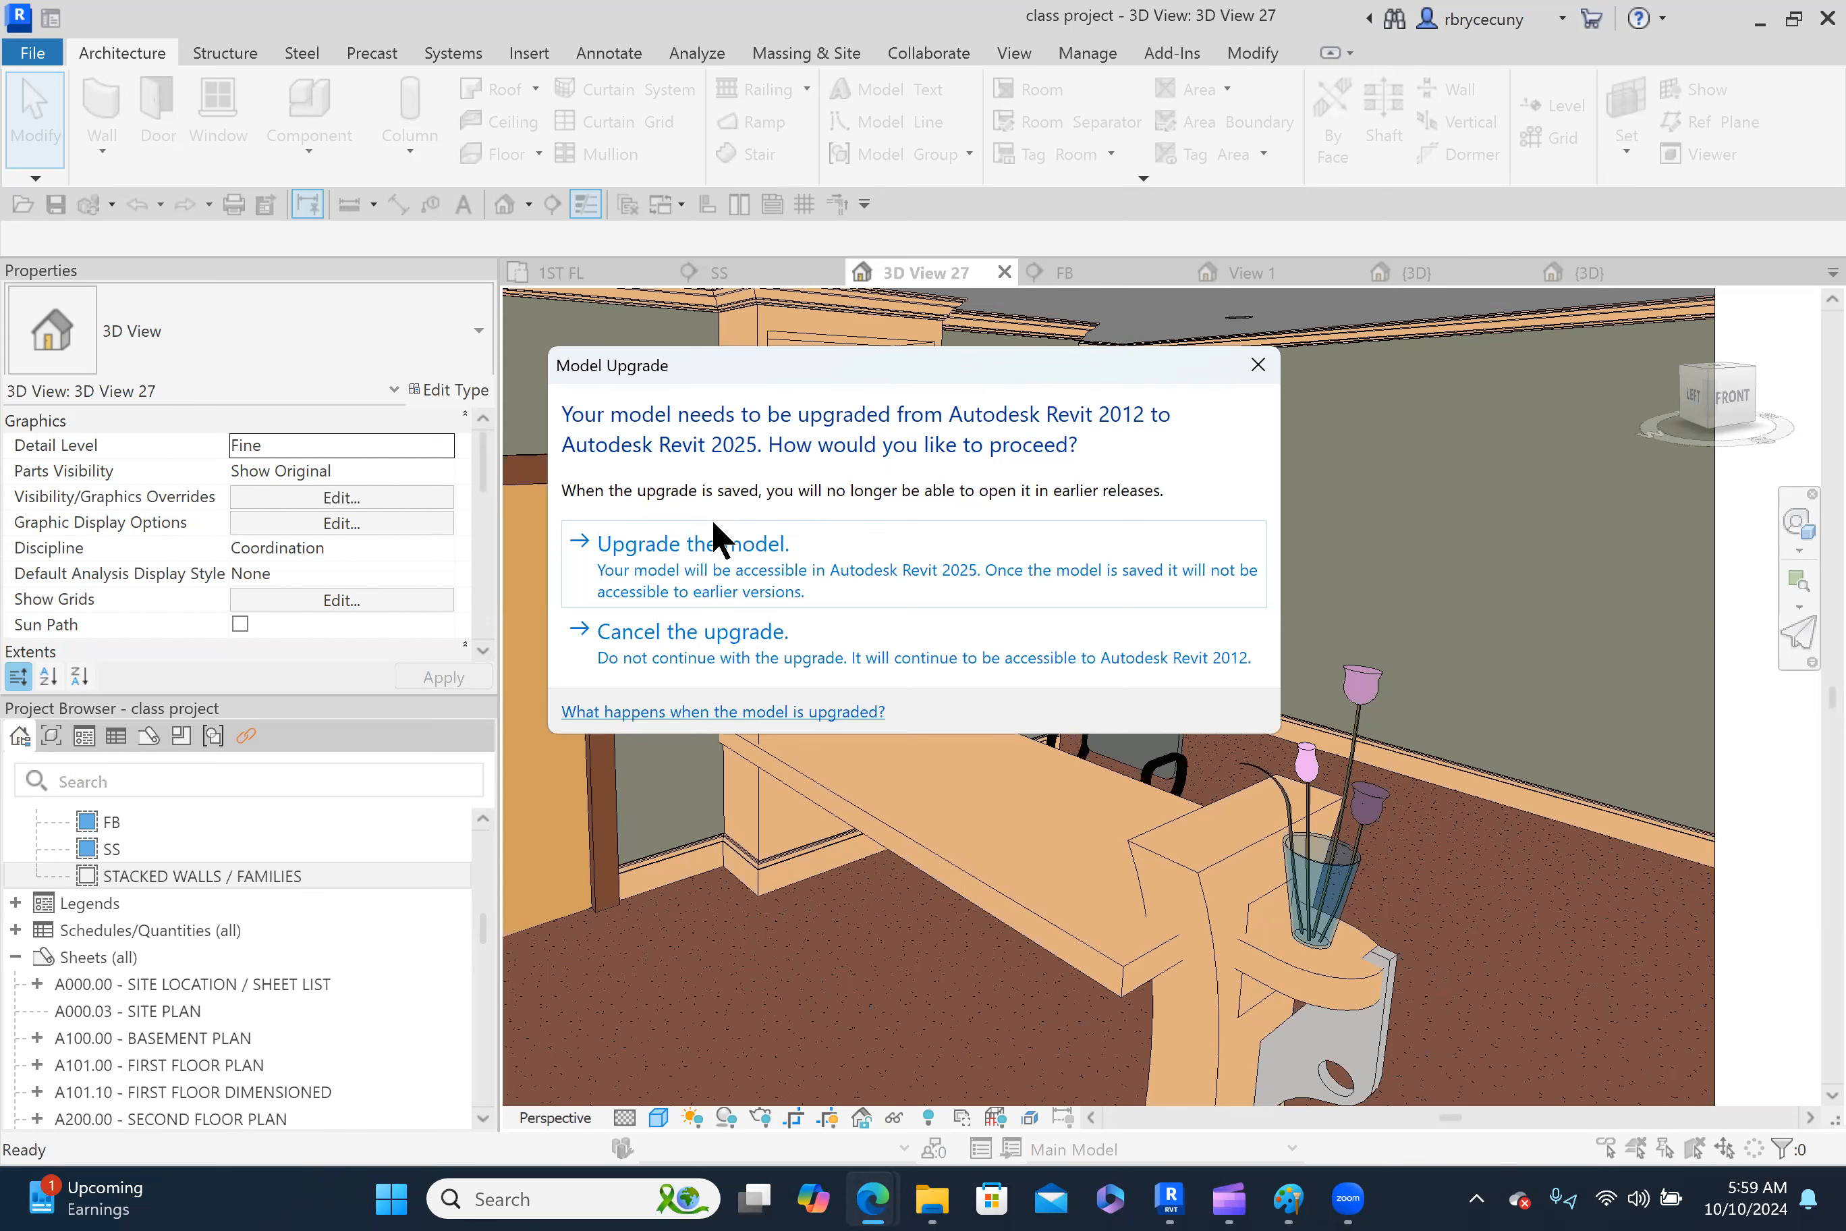
pyautogui.click(699, 543)
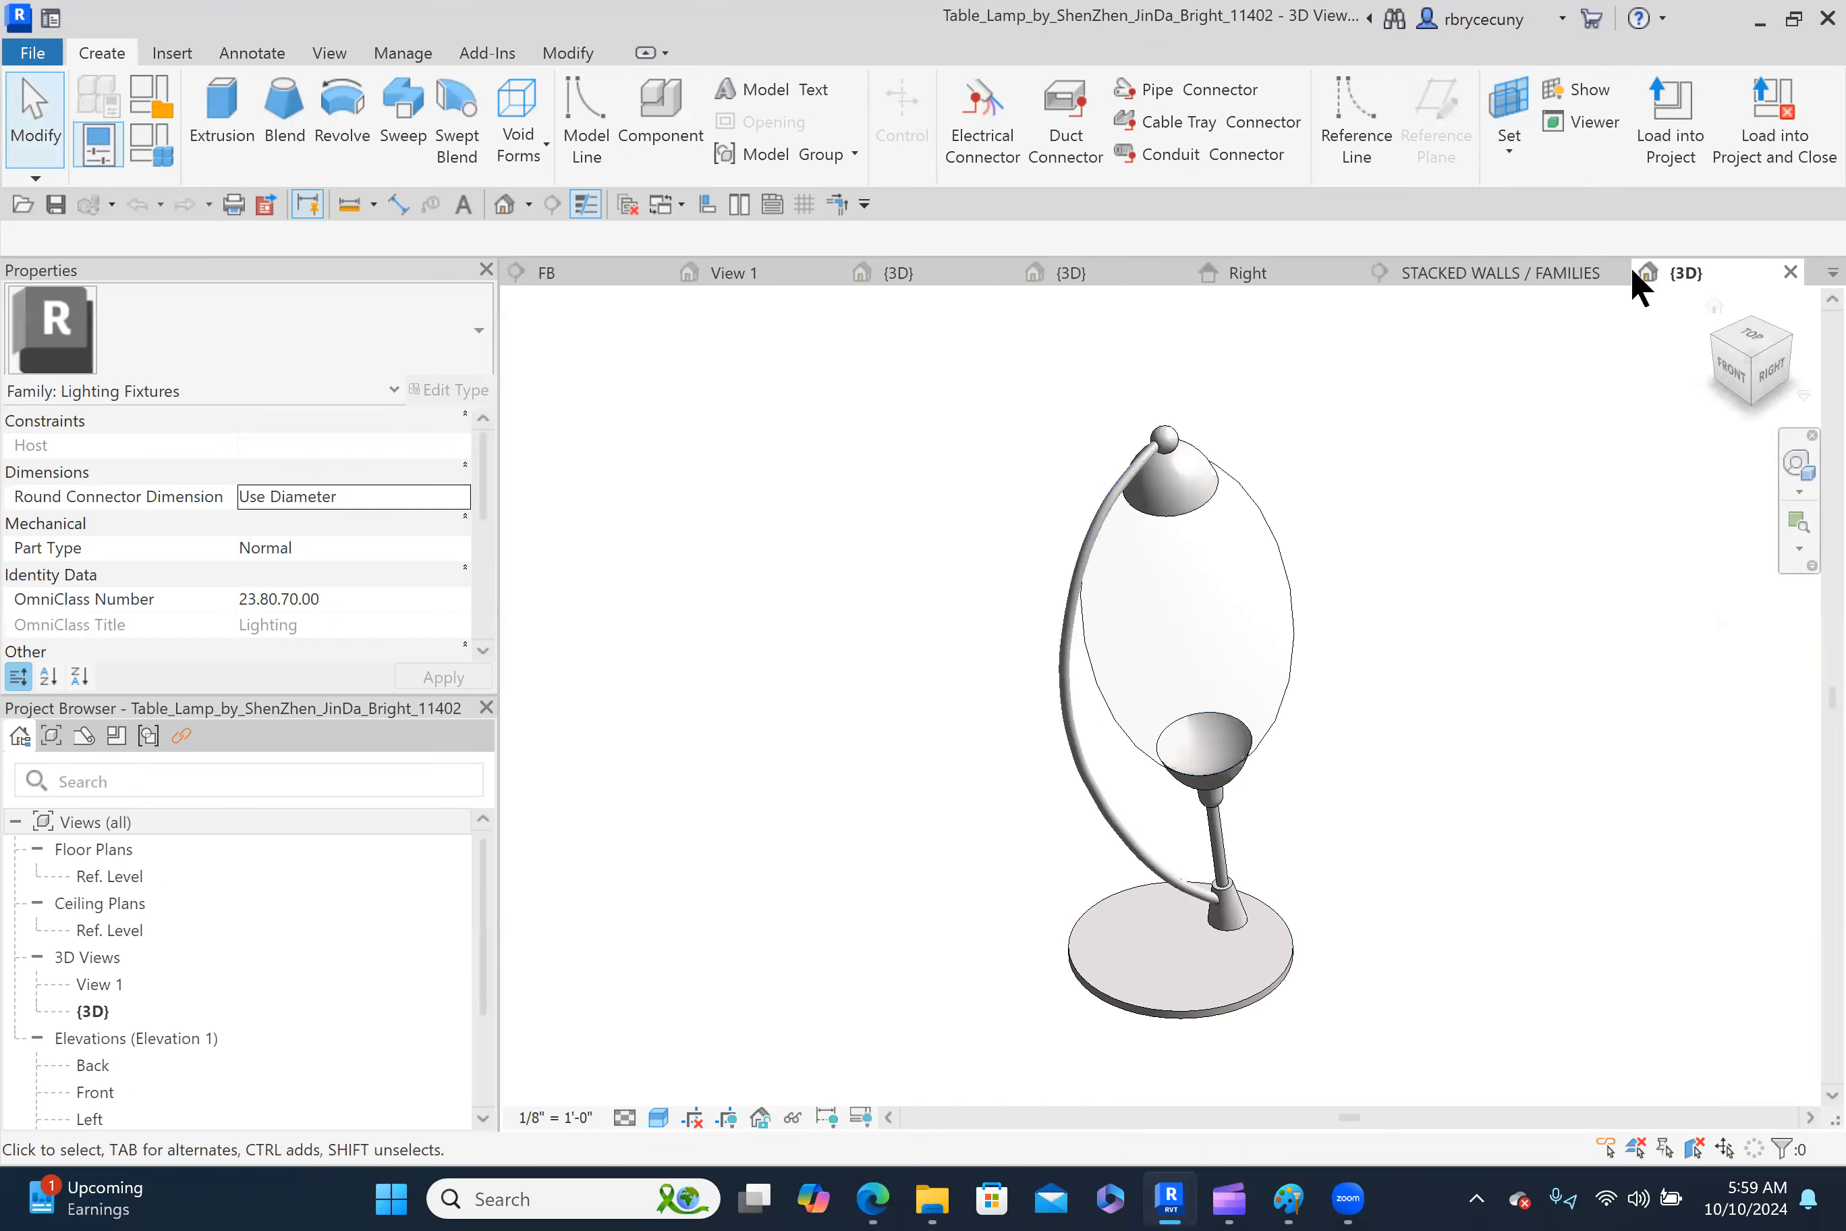
pyautogui.click(1671, 107)
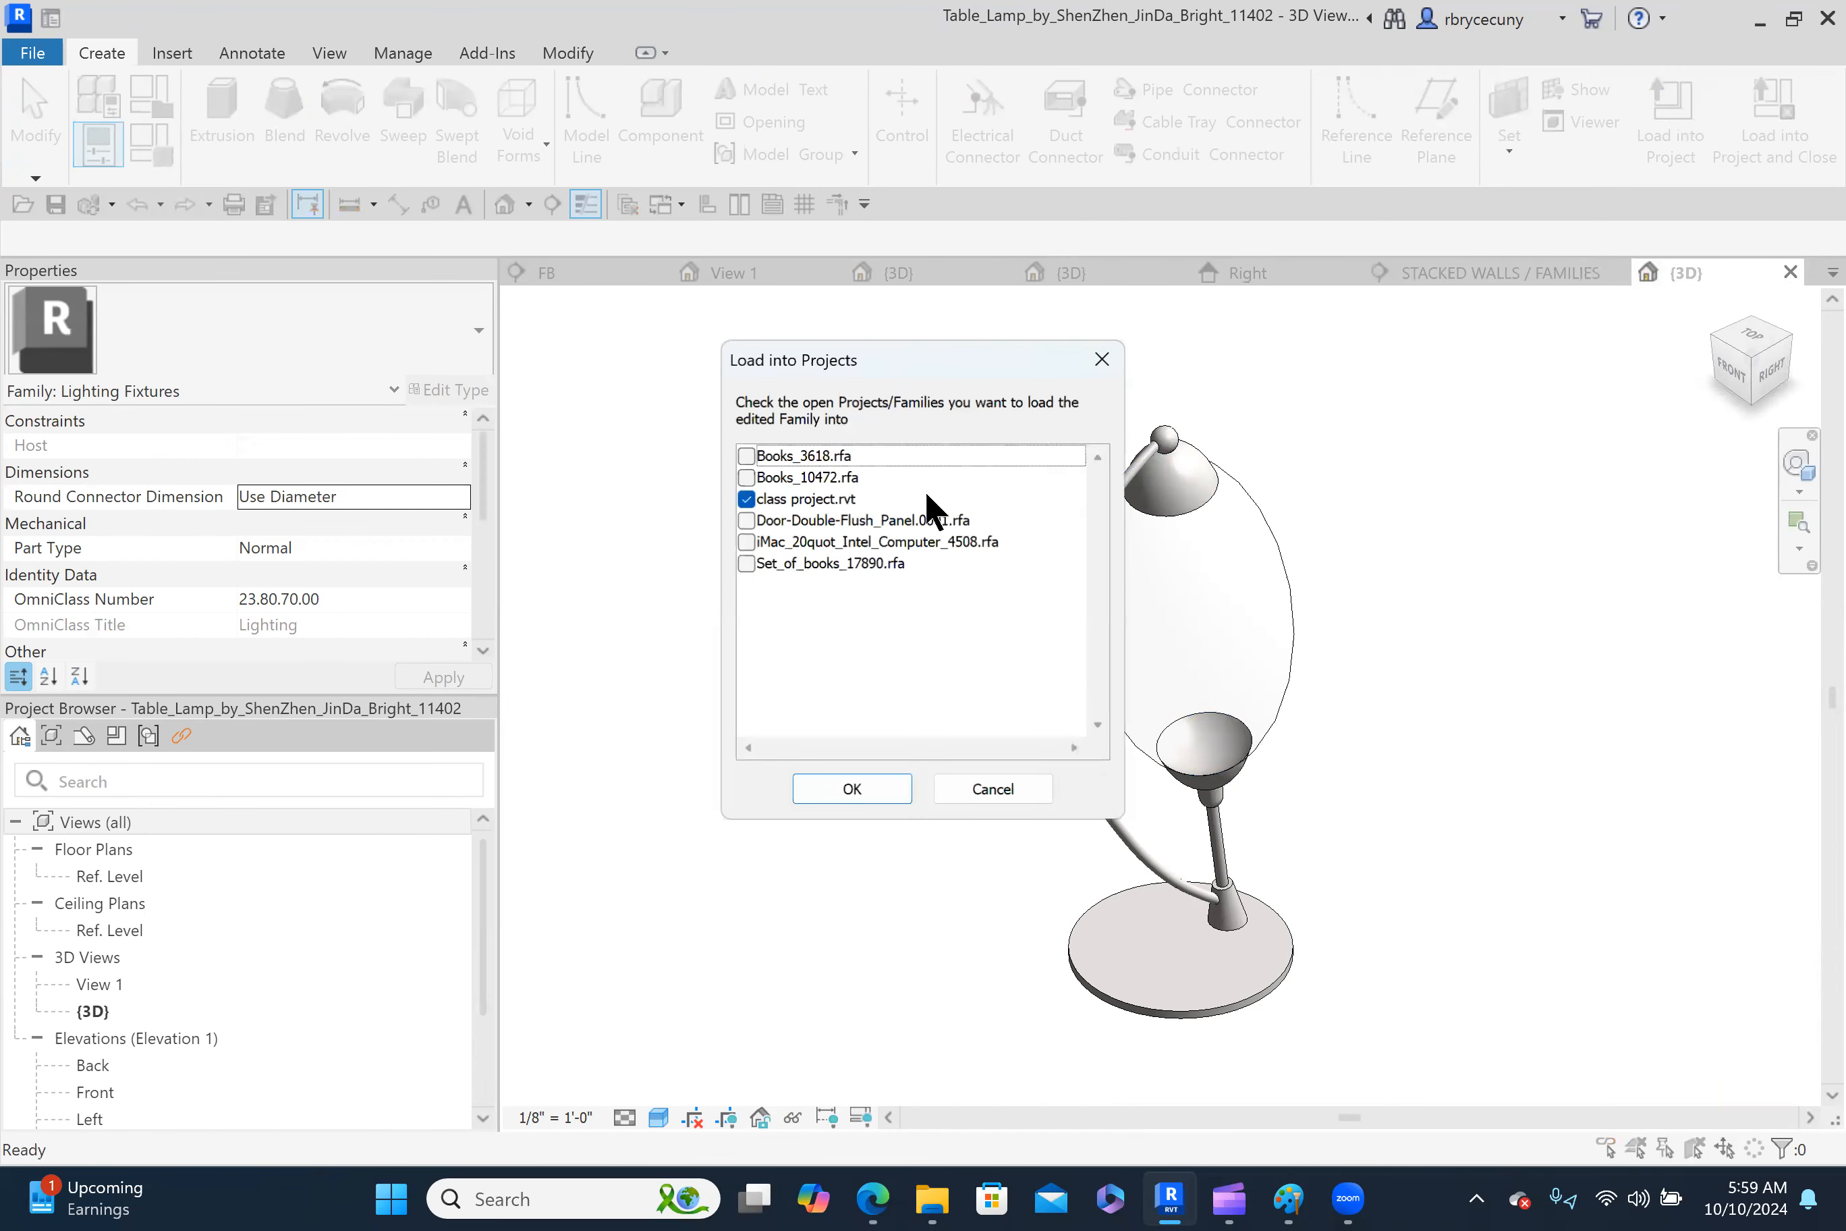
pyautogui.click(855, 790)
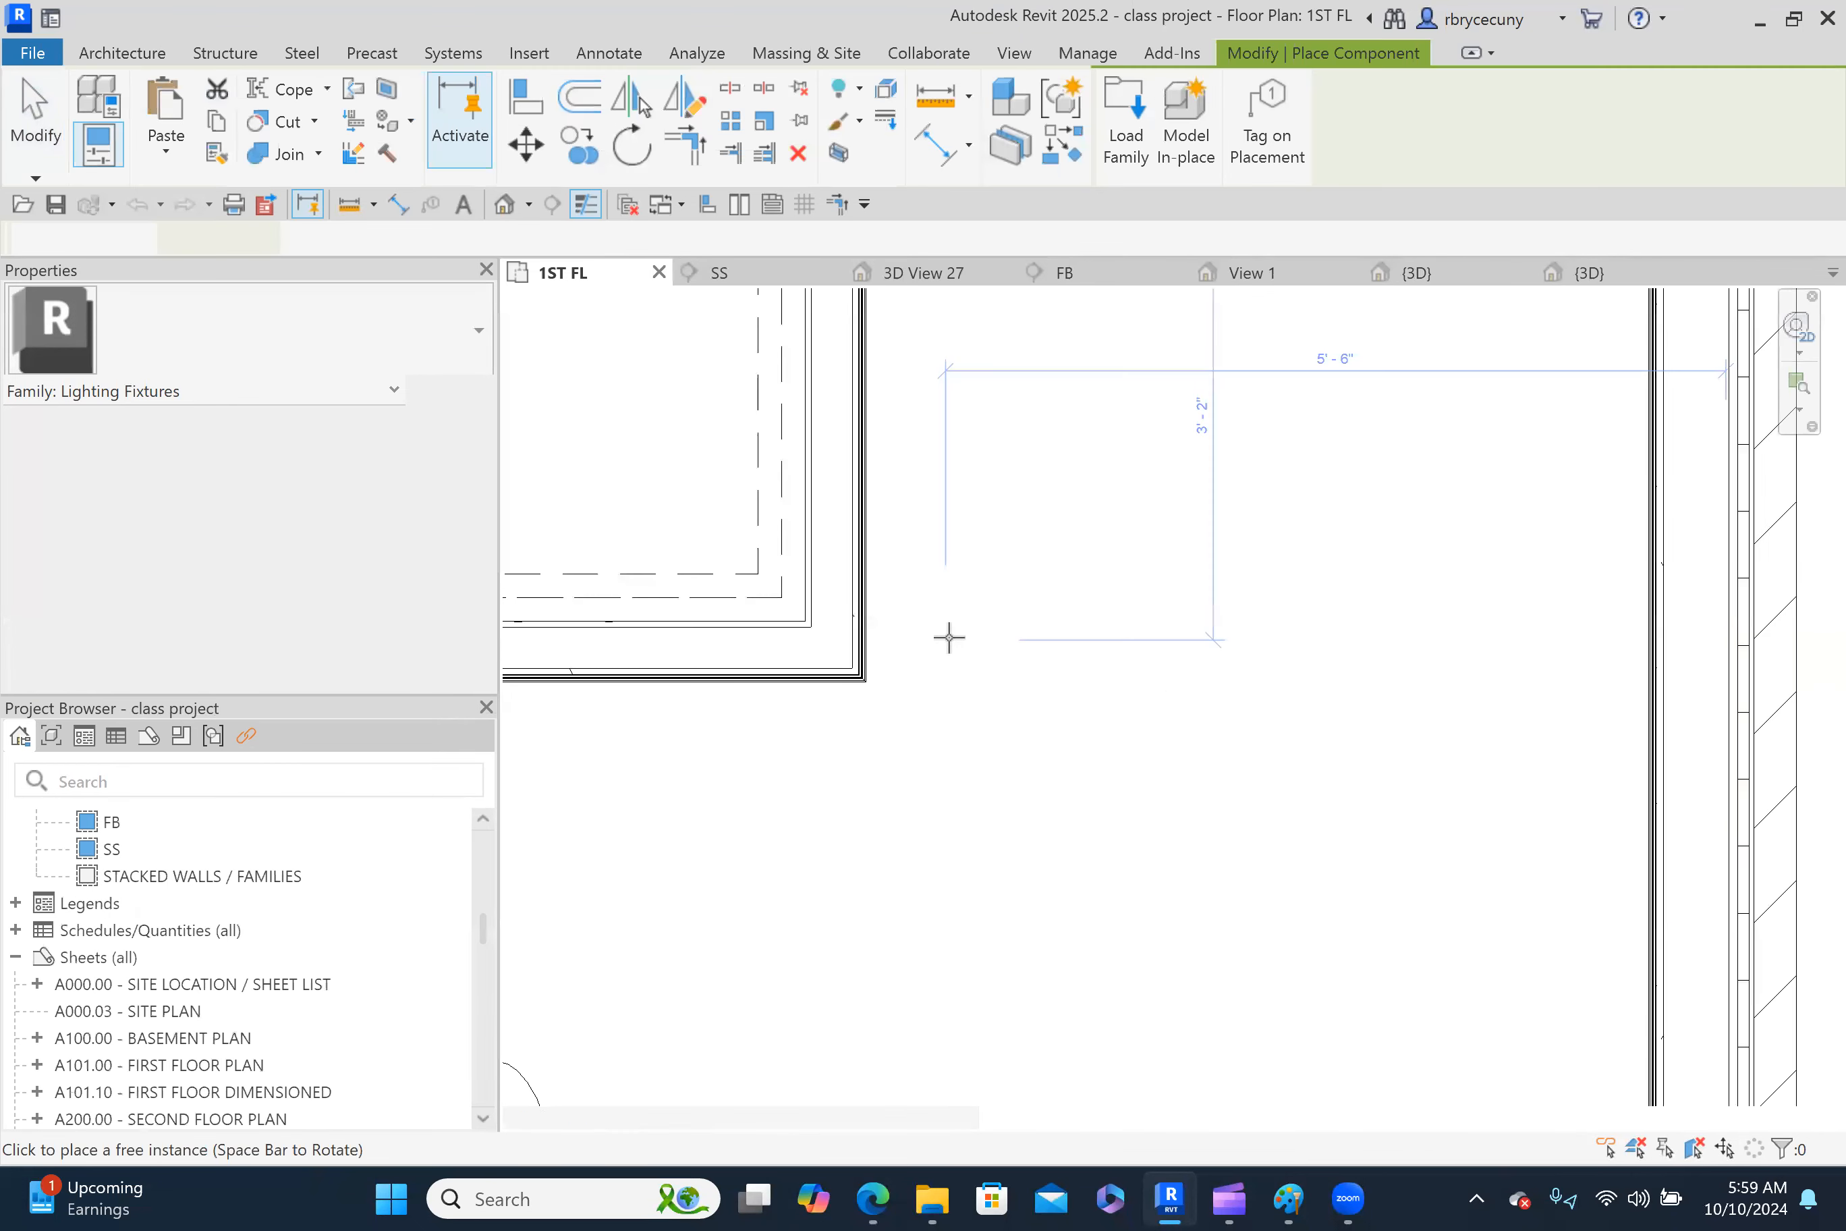
# Place the table lamp at the centre of the desk's end support beside the flower vase in the 1ST FL plan.
pyautogui.scroll(2, 914, 804)
pyautogui.scroll(-1, 984, 747)
pyautogui.scroll(3, 940, 782)
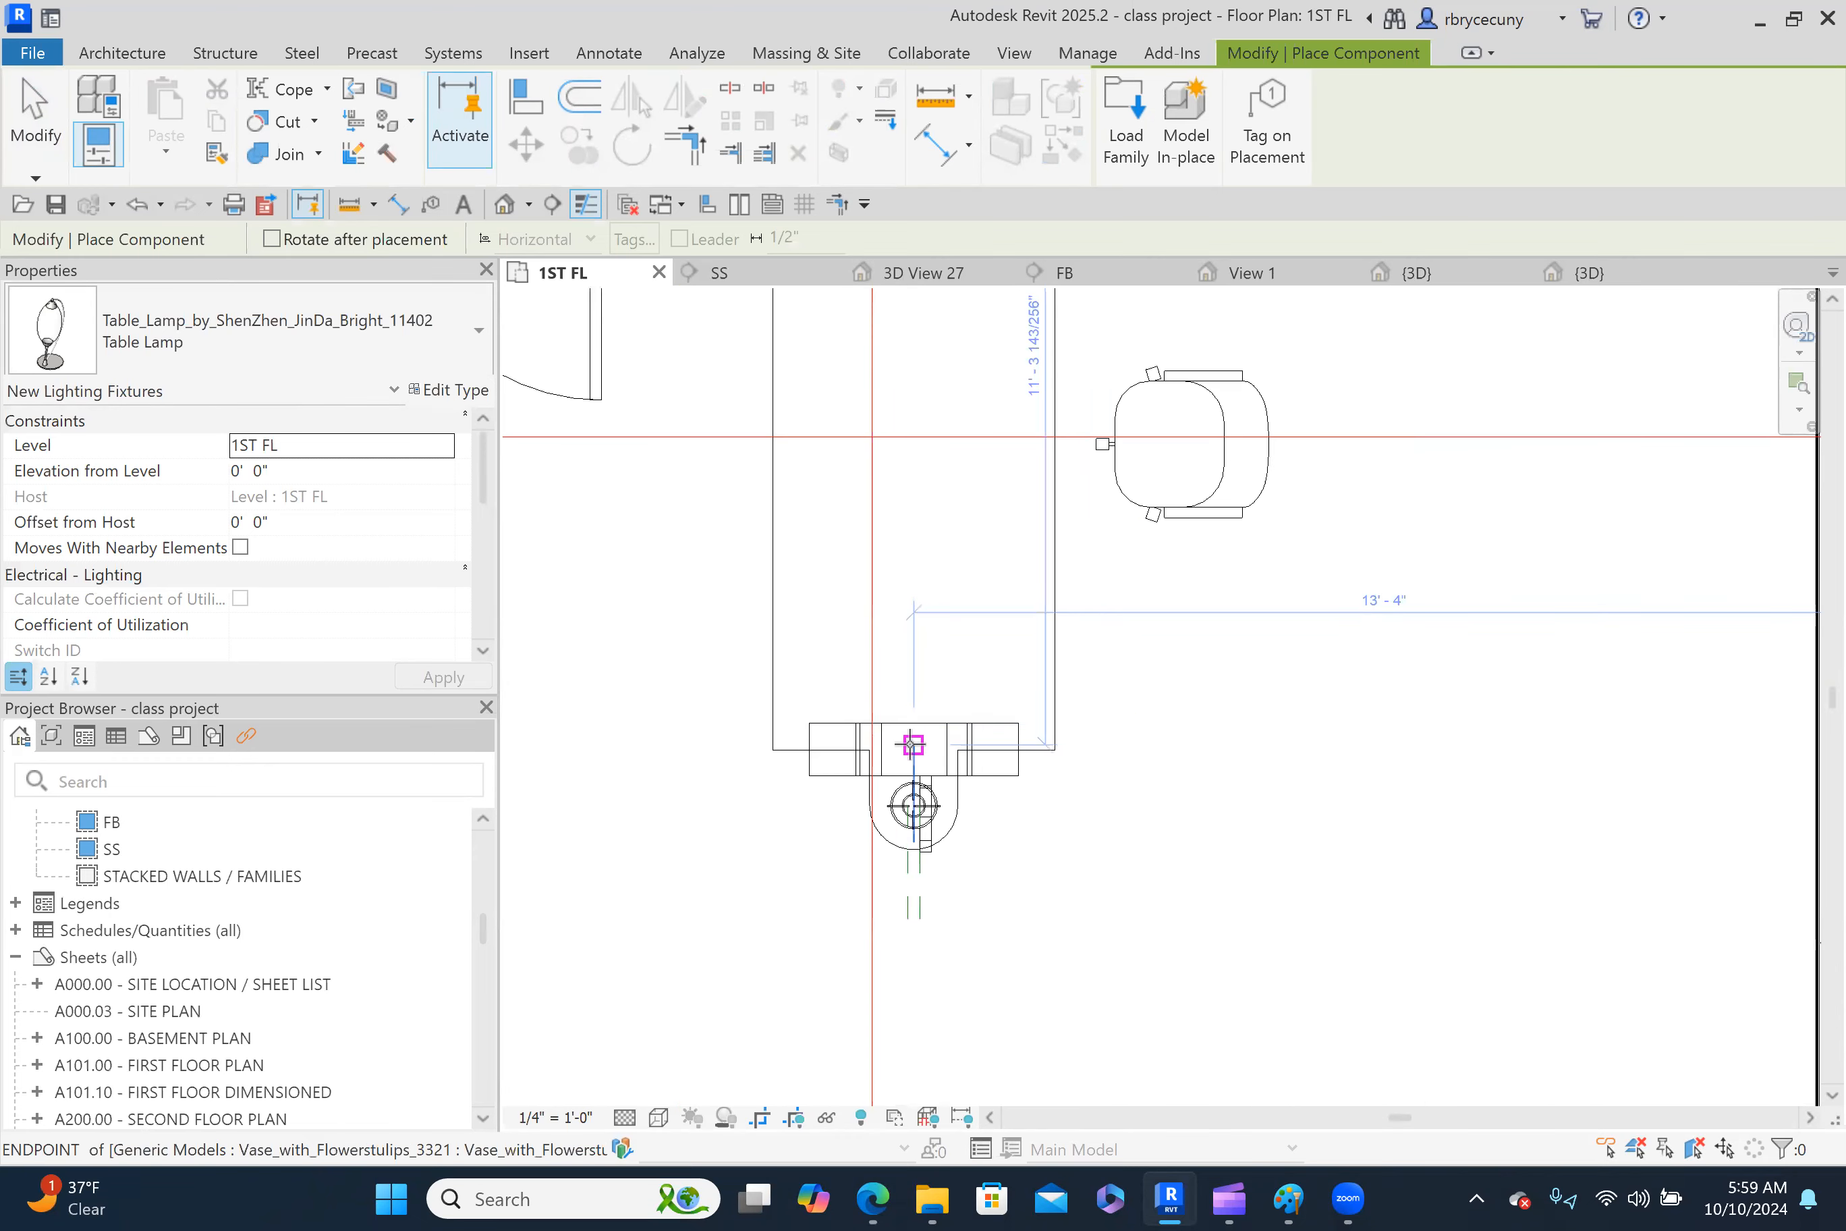
pyautogui.click(911, 745)
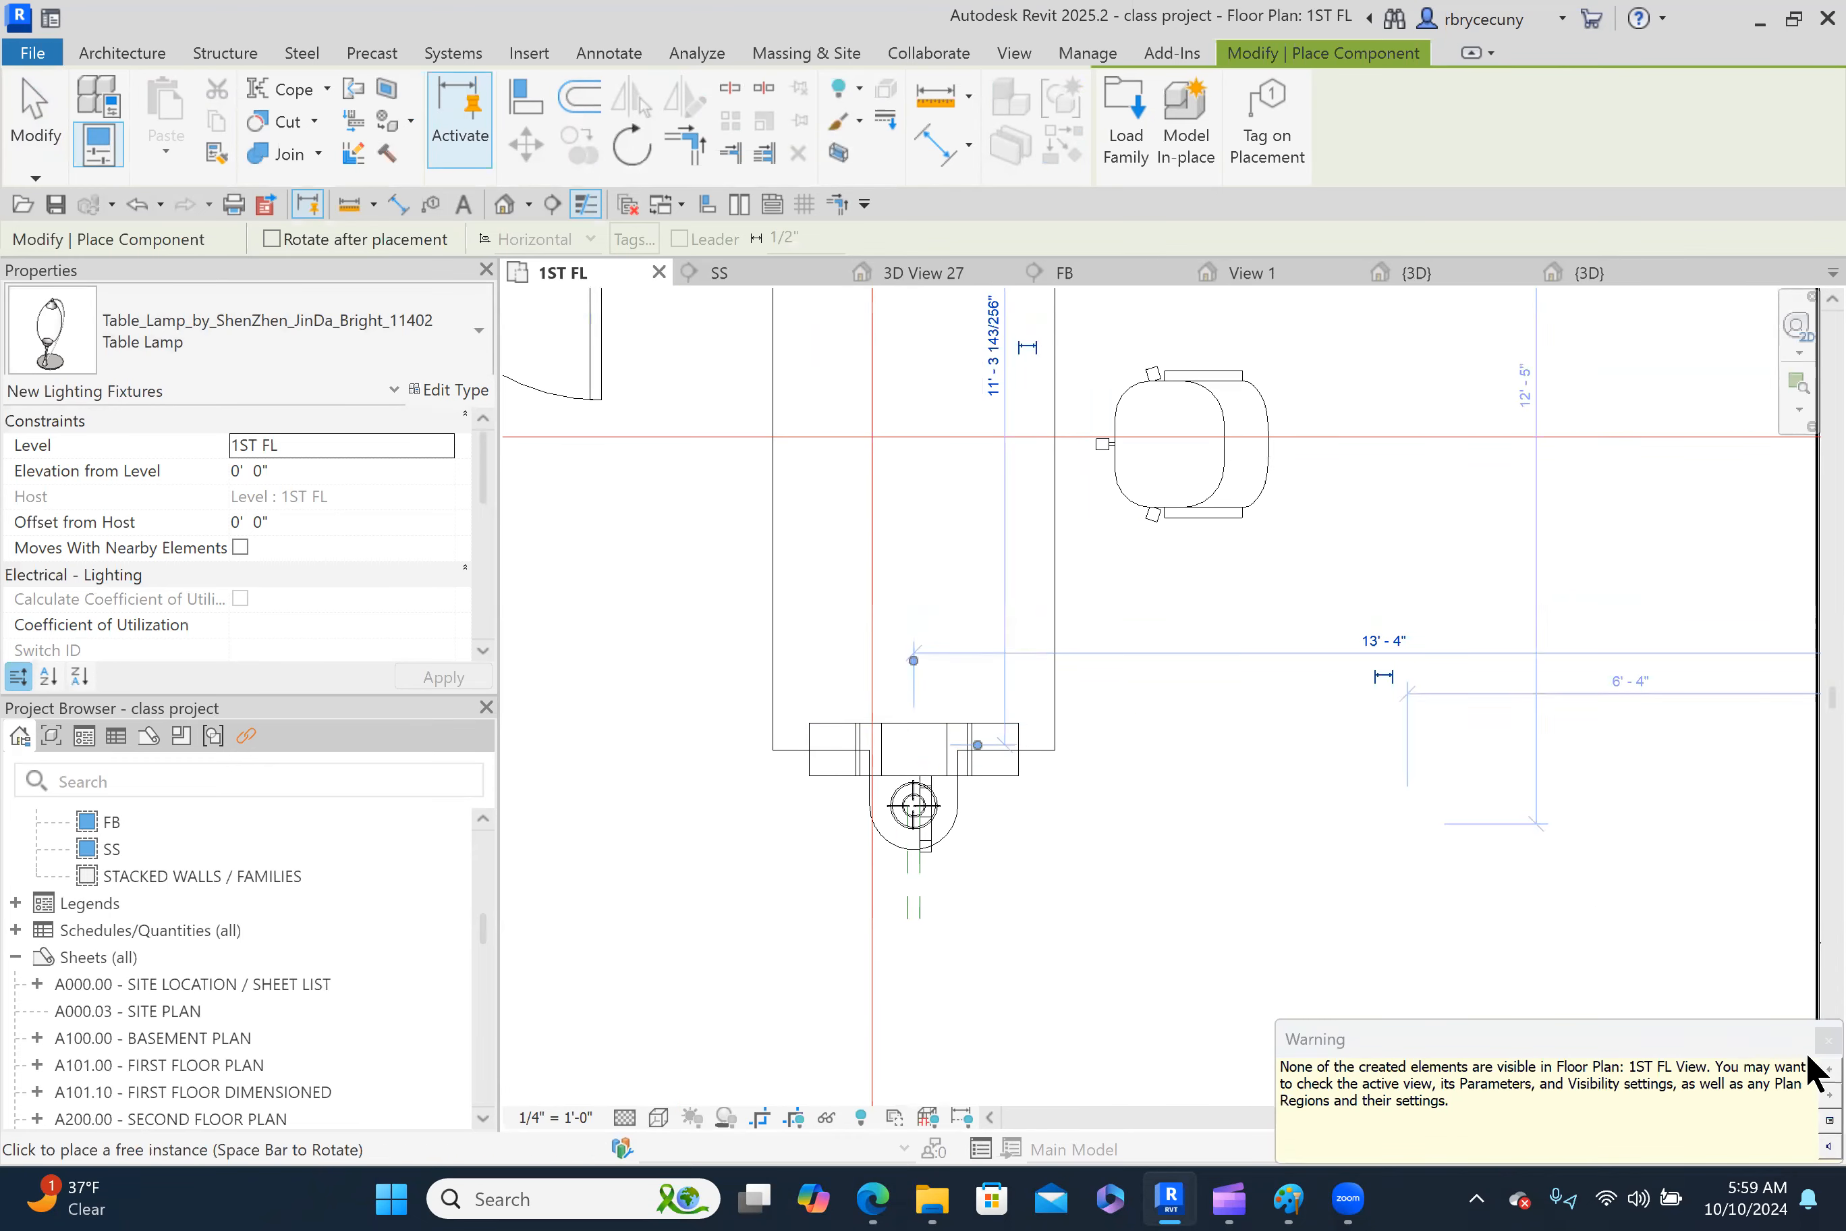
pyautogui.click(1828, 1039)
pyautogui.click(39, 127)
# Move the SS section line so it cuts through the lamp's location, and open its section view.
pyautogui.scroll(-4, 1142, 626)
pyautogui.moveTo(1486, 553); pyautogui.dragTo(1479, 655)
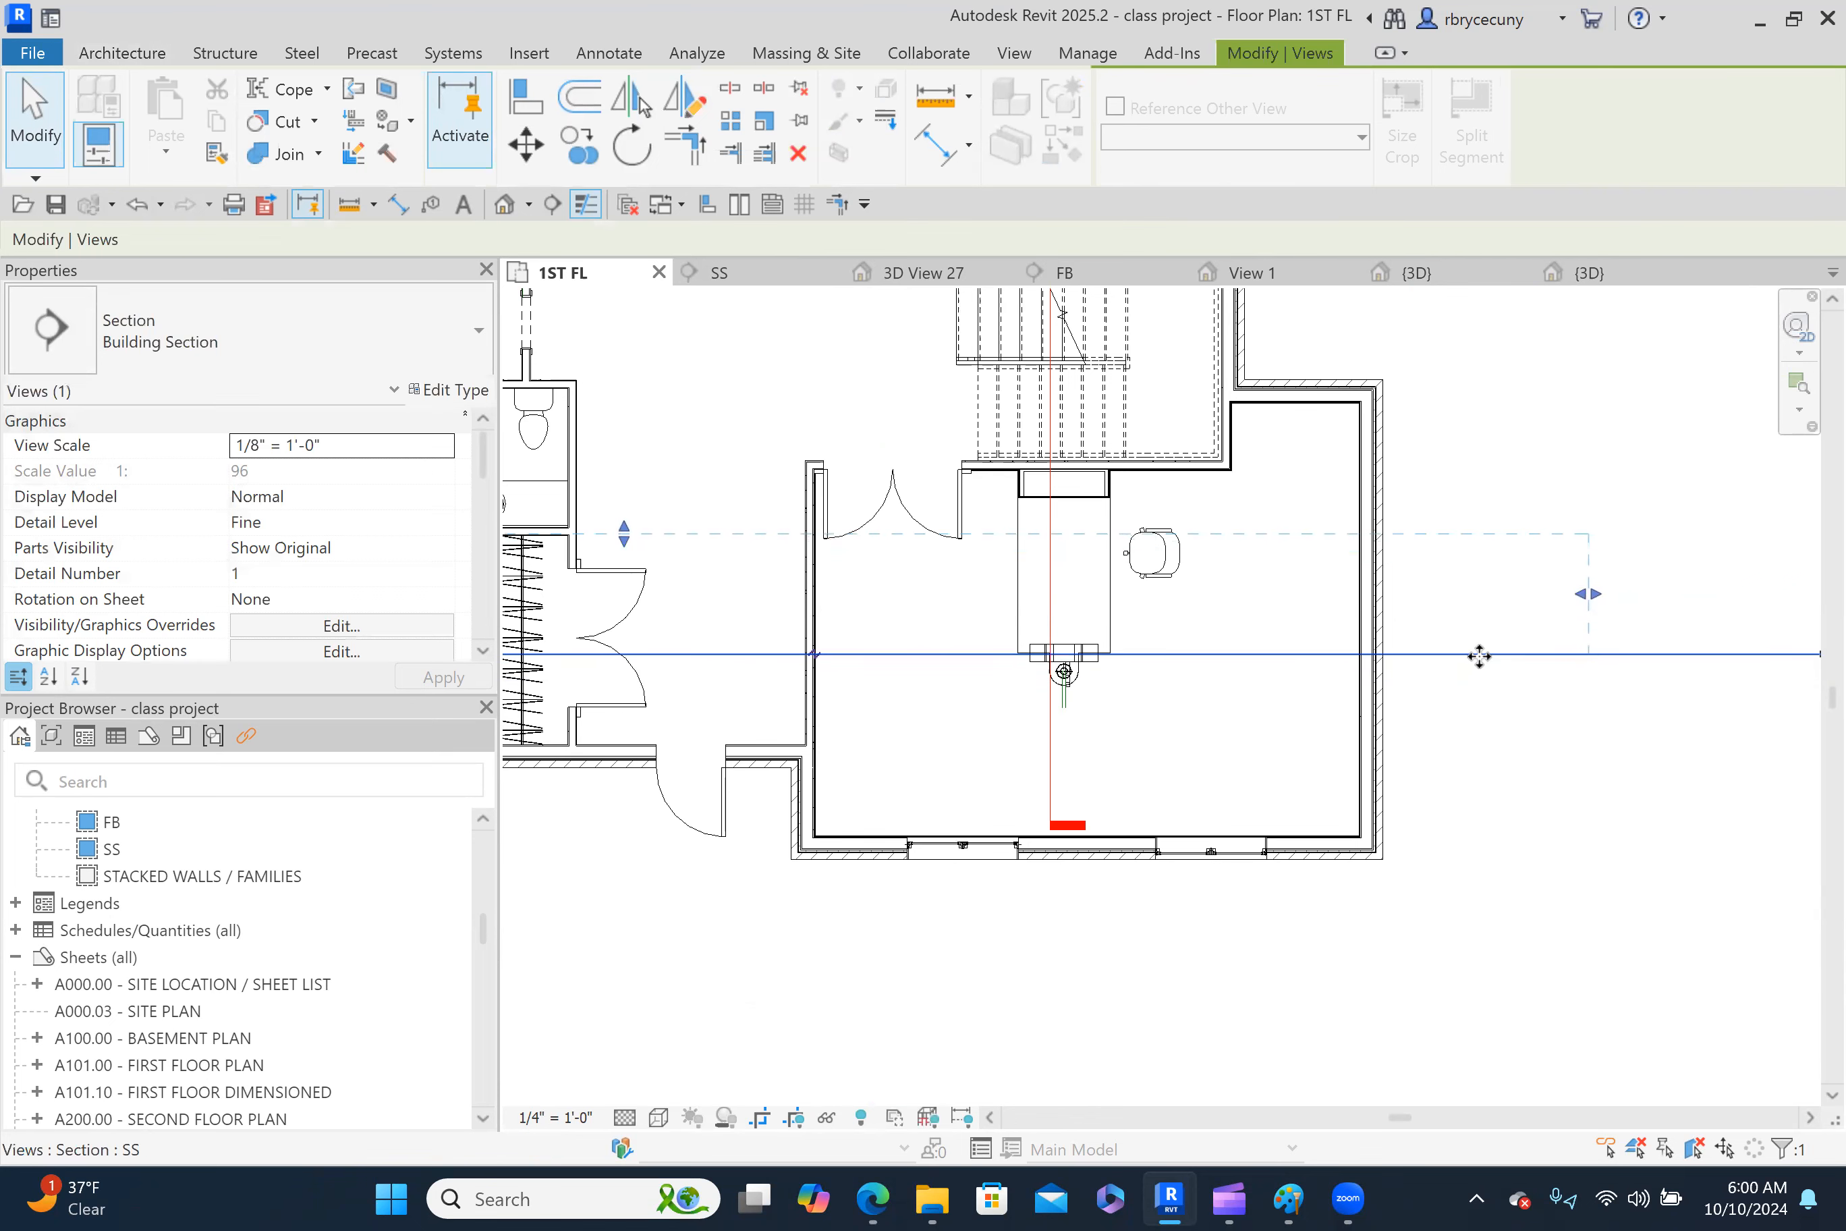
pyautogui.rightClick(1479, 655)
pyautogui.click(1527, 548)
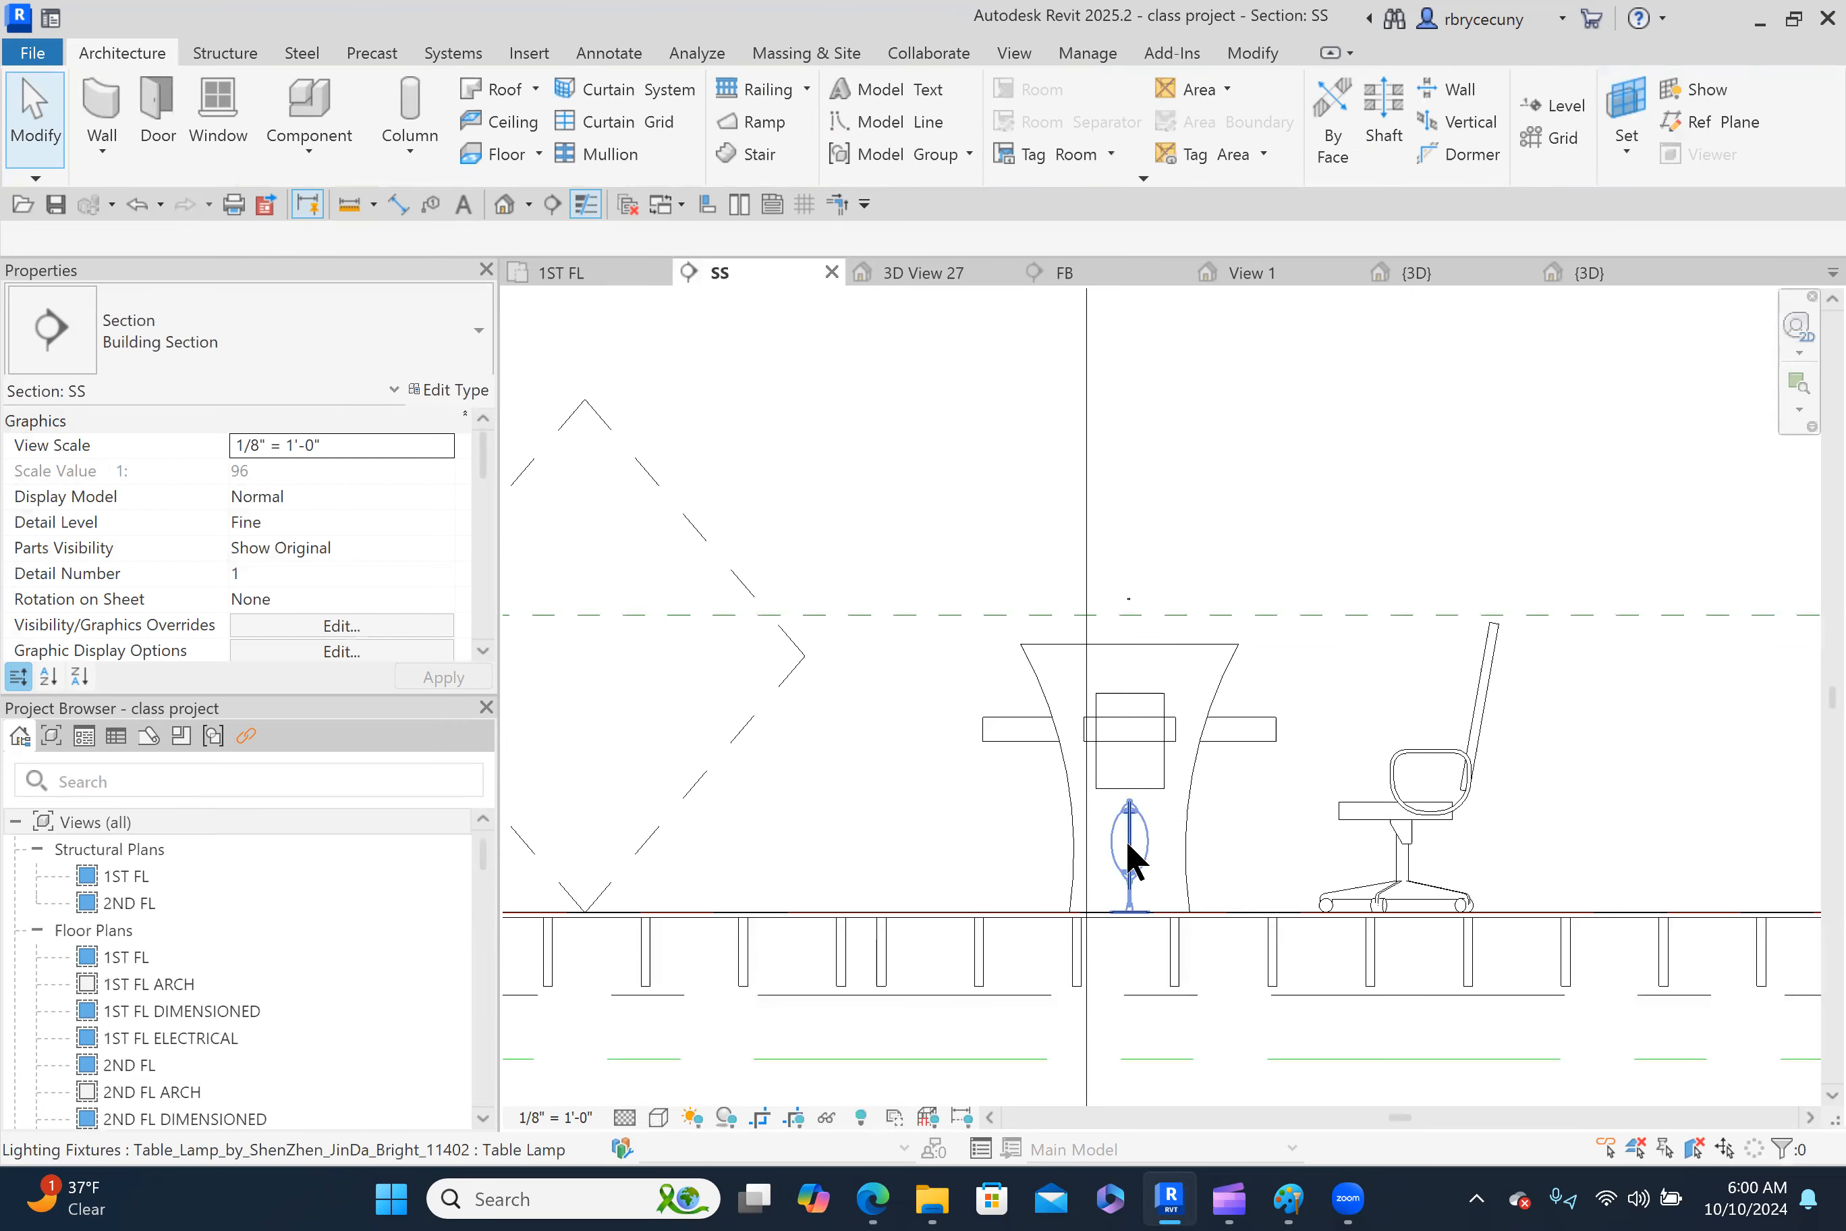
# Measure the height from the floor to the top of the desk's end support in the SS section.
pyautogui.click(1128, 844)
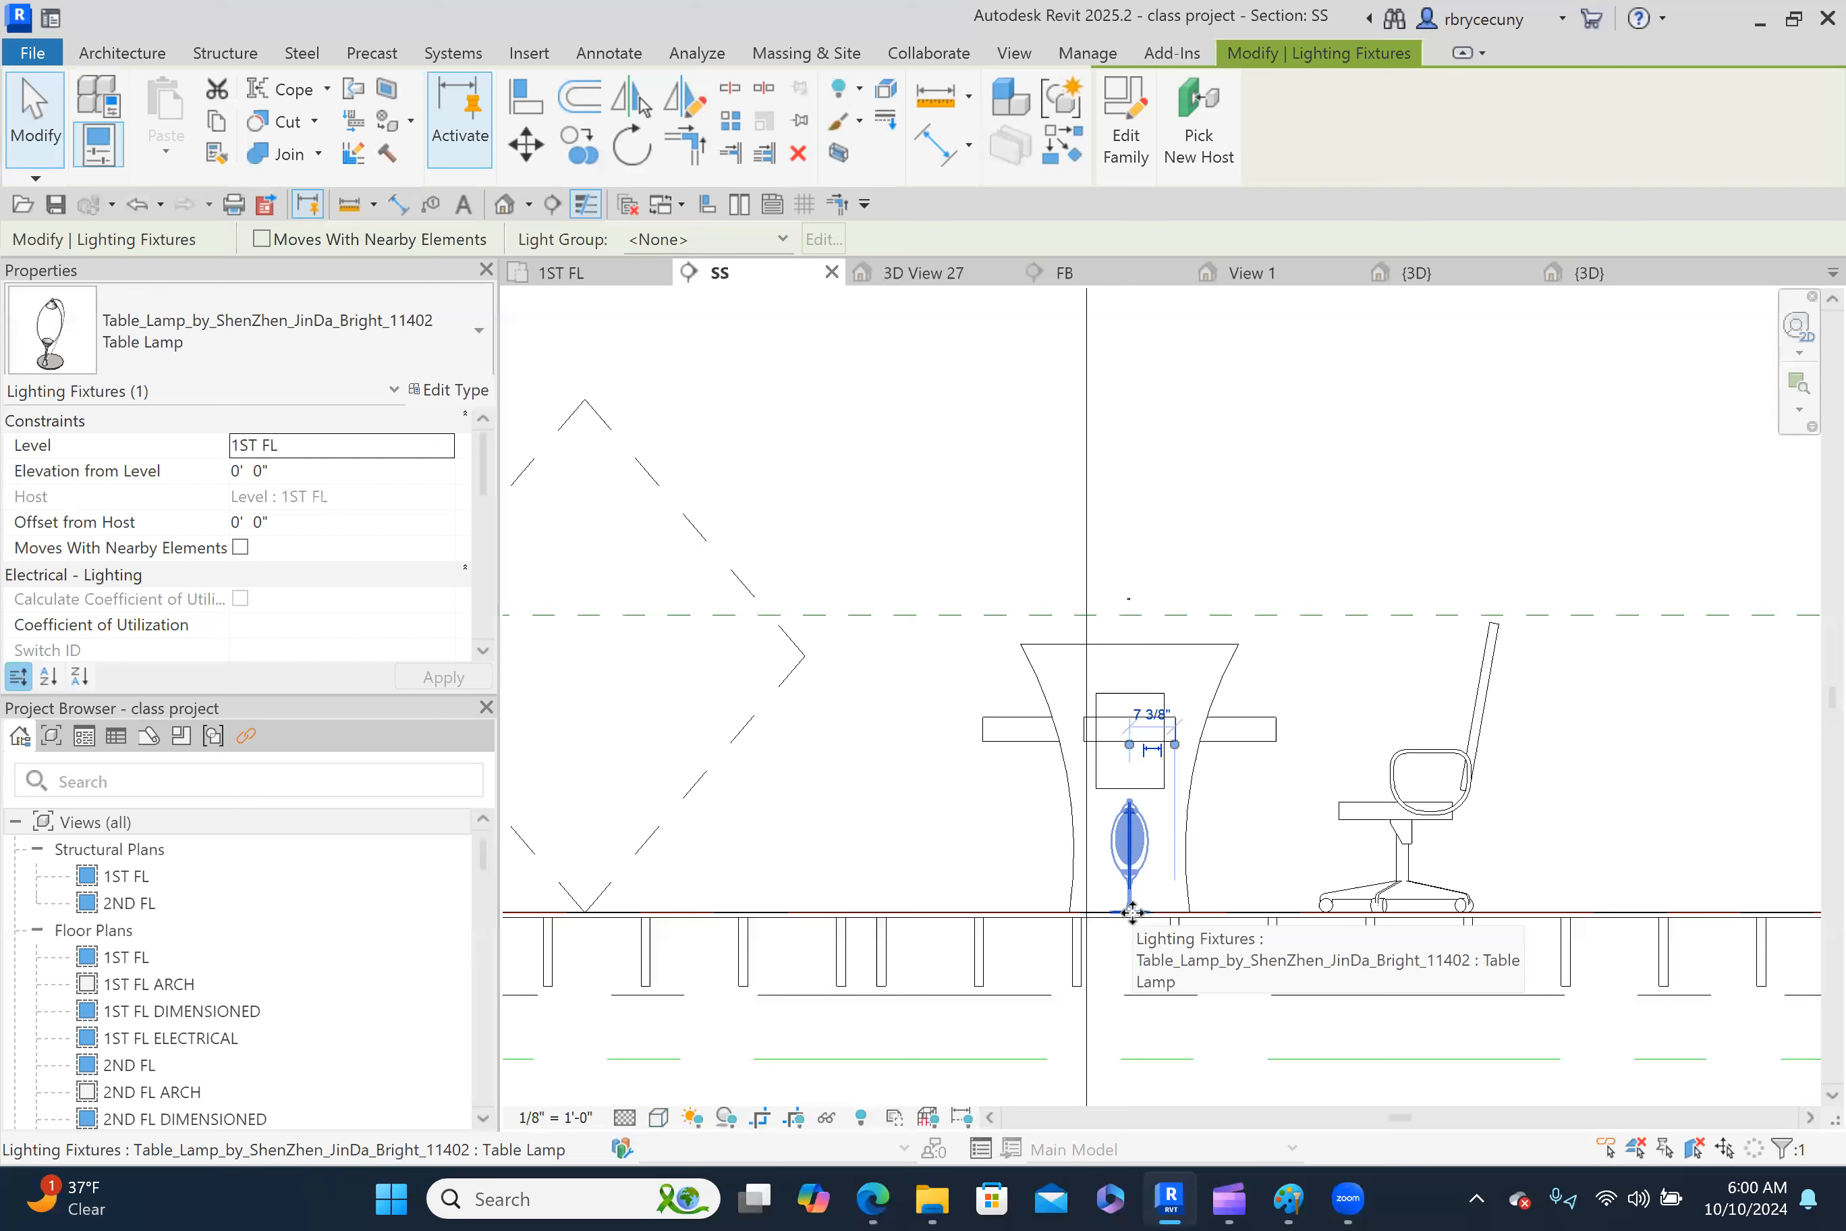
pyautogui.click(302, 472)
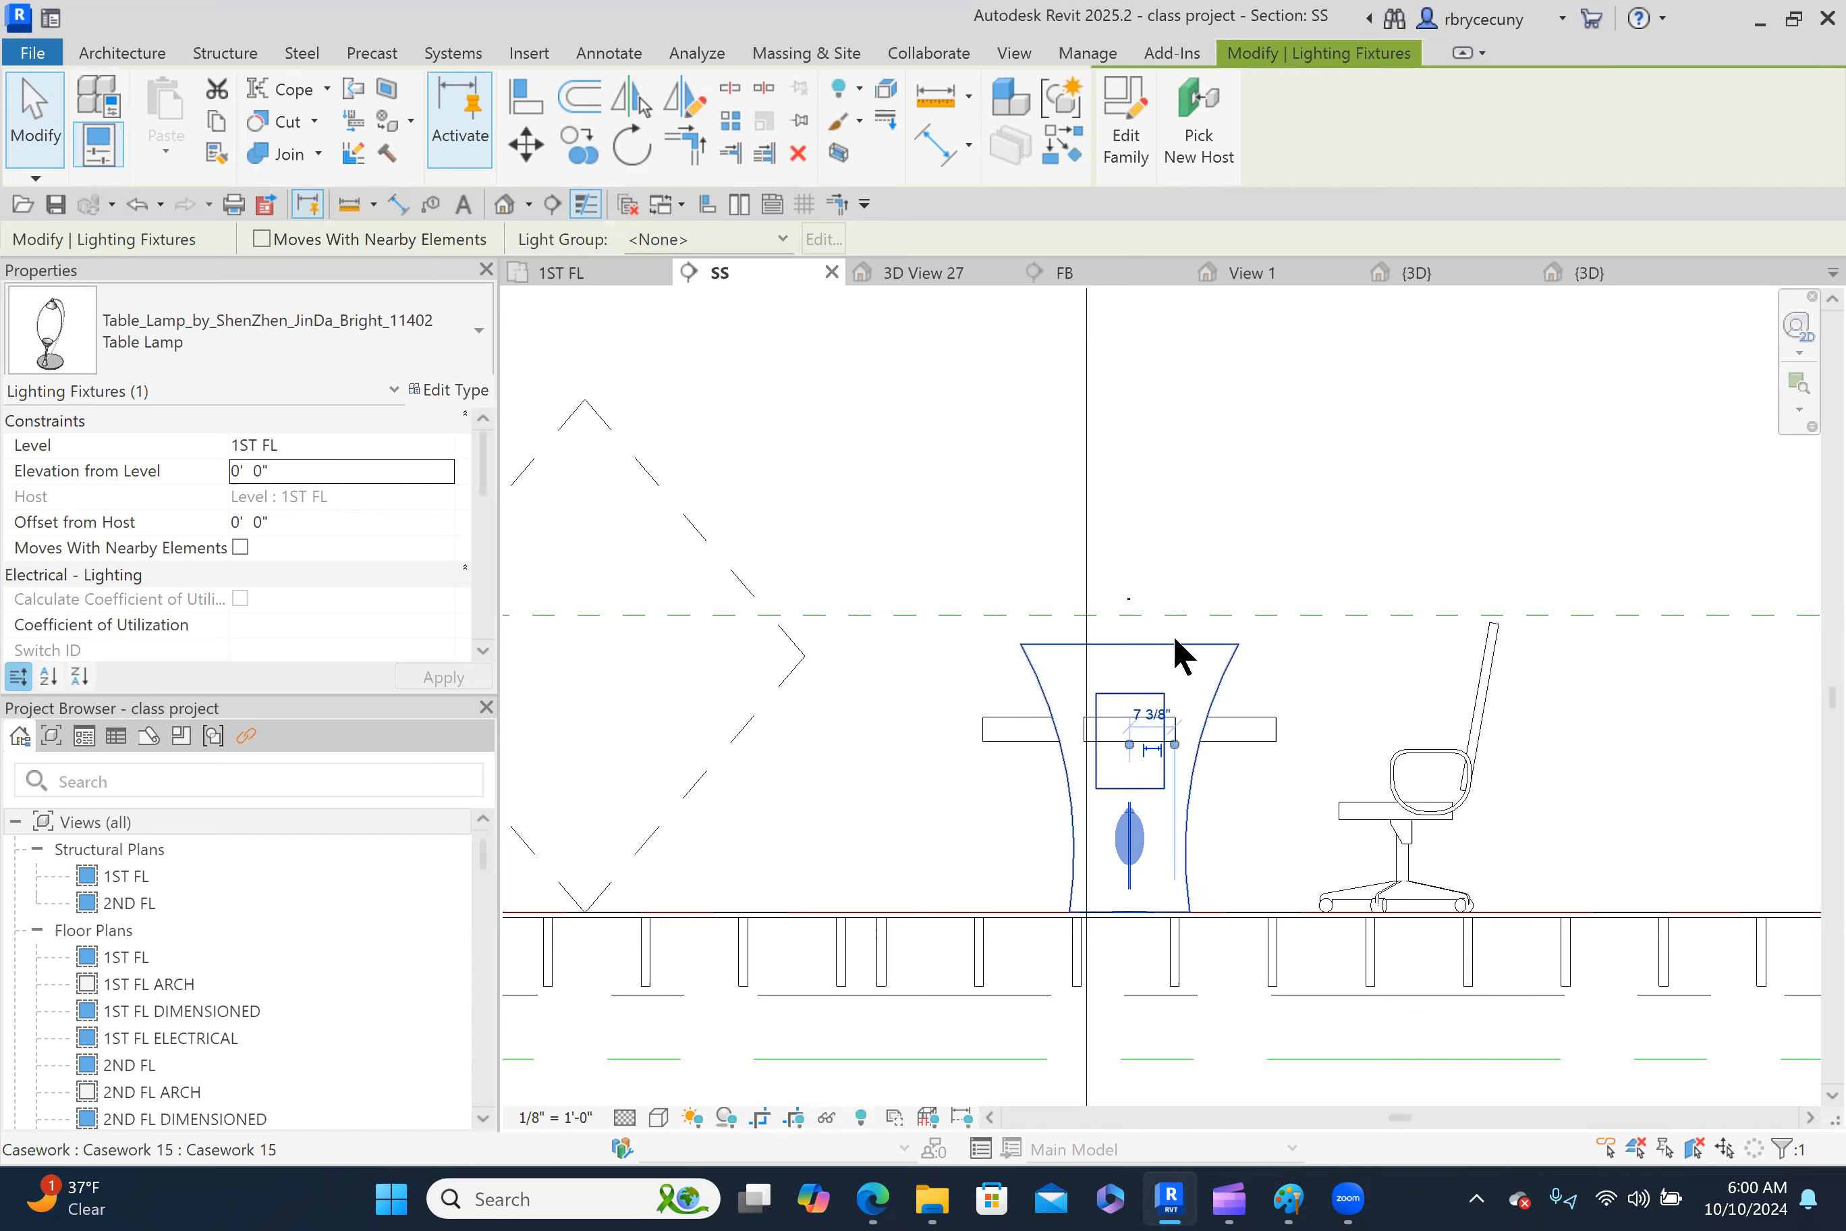
pyautogui.click(351, 204)
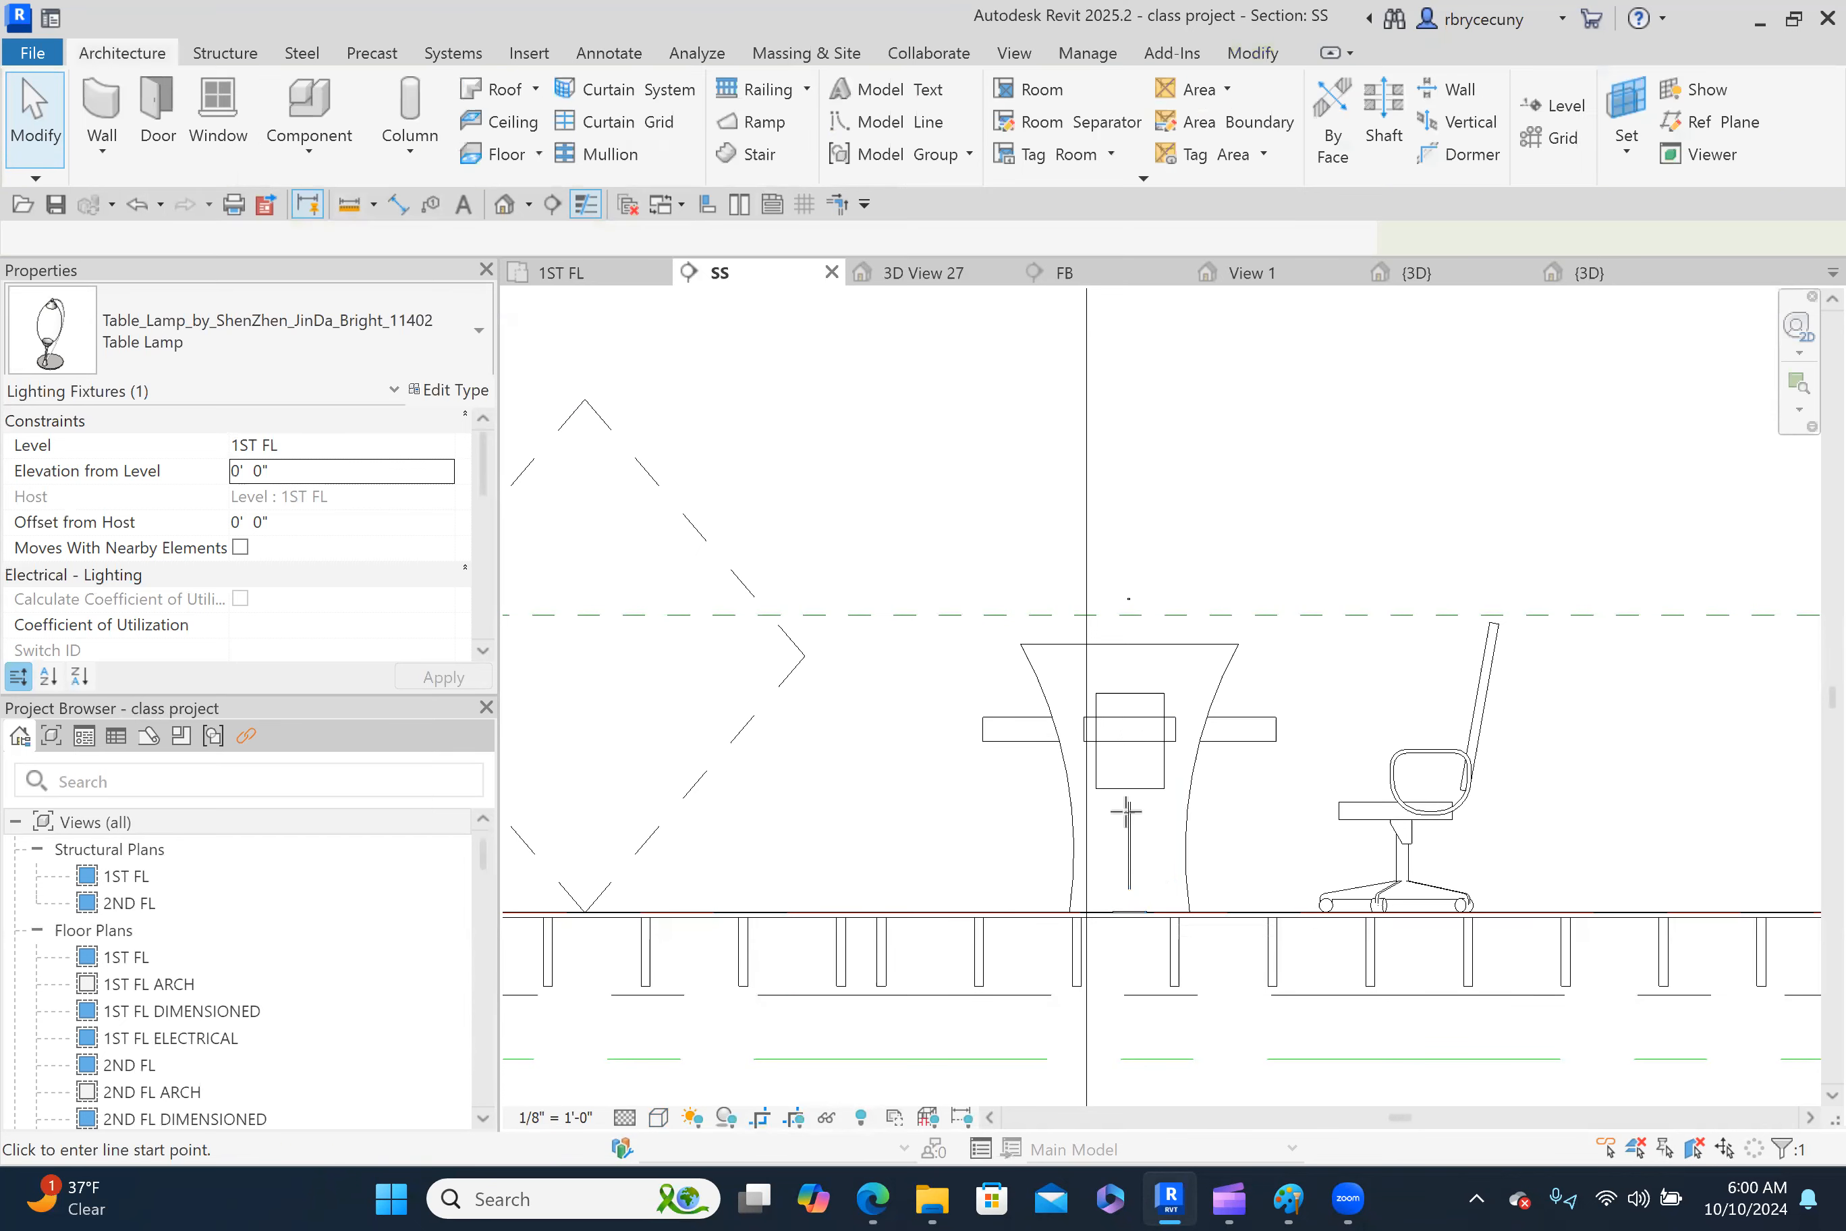
pyautogui.scroll(3, 1161, 903)
pyautogui.click(1165, 920)
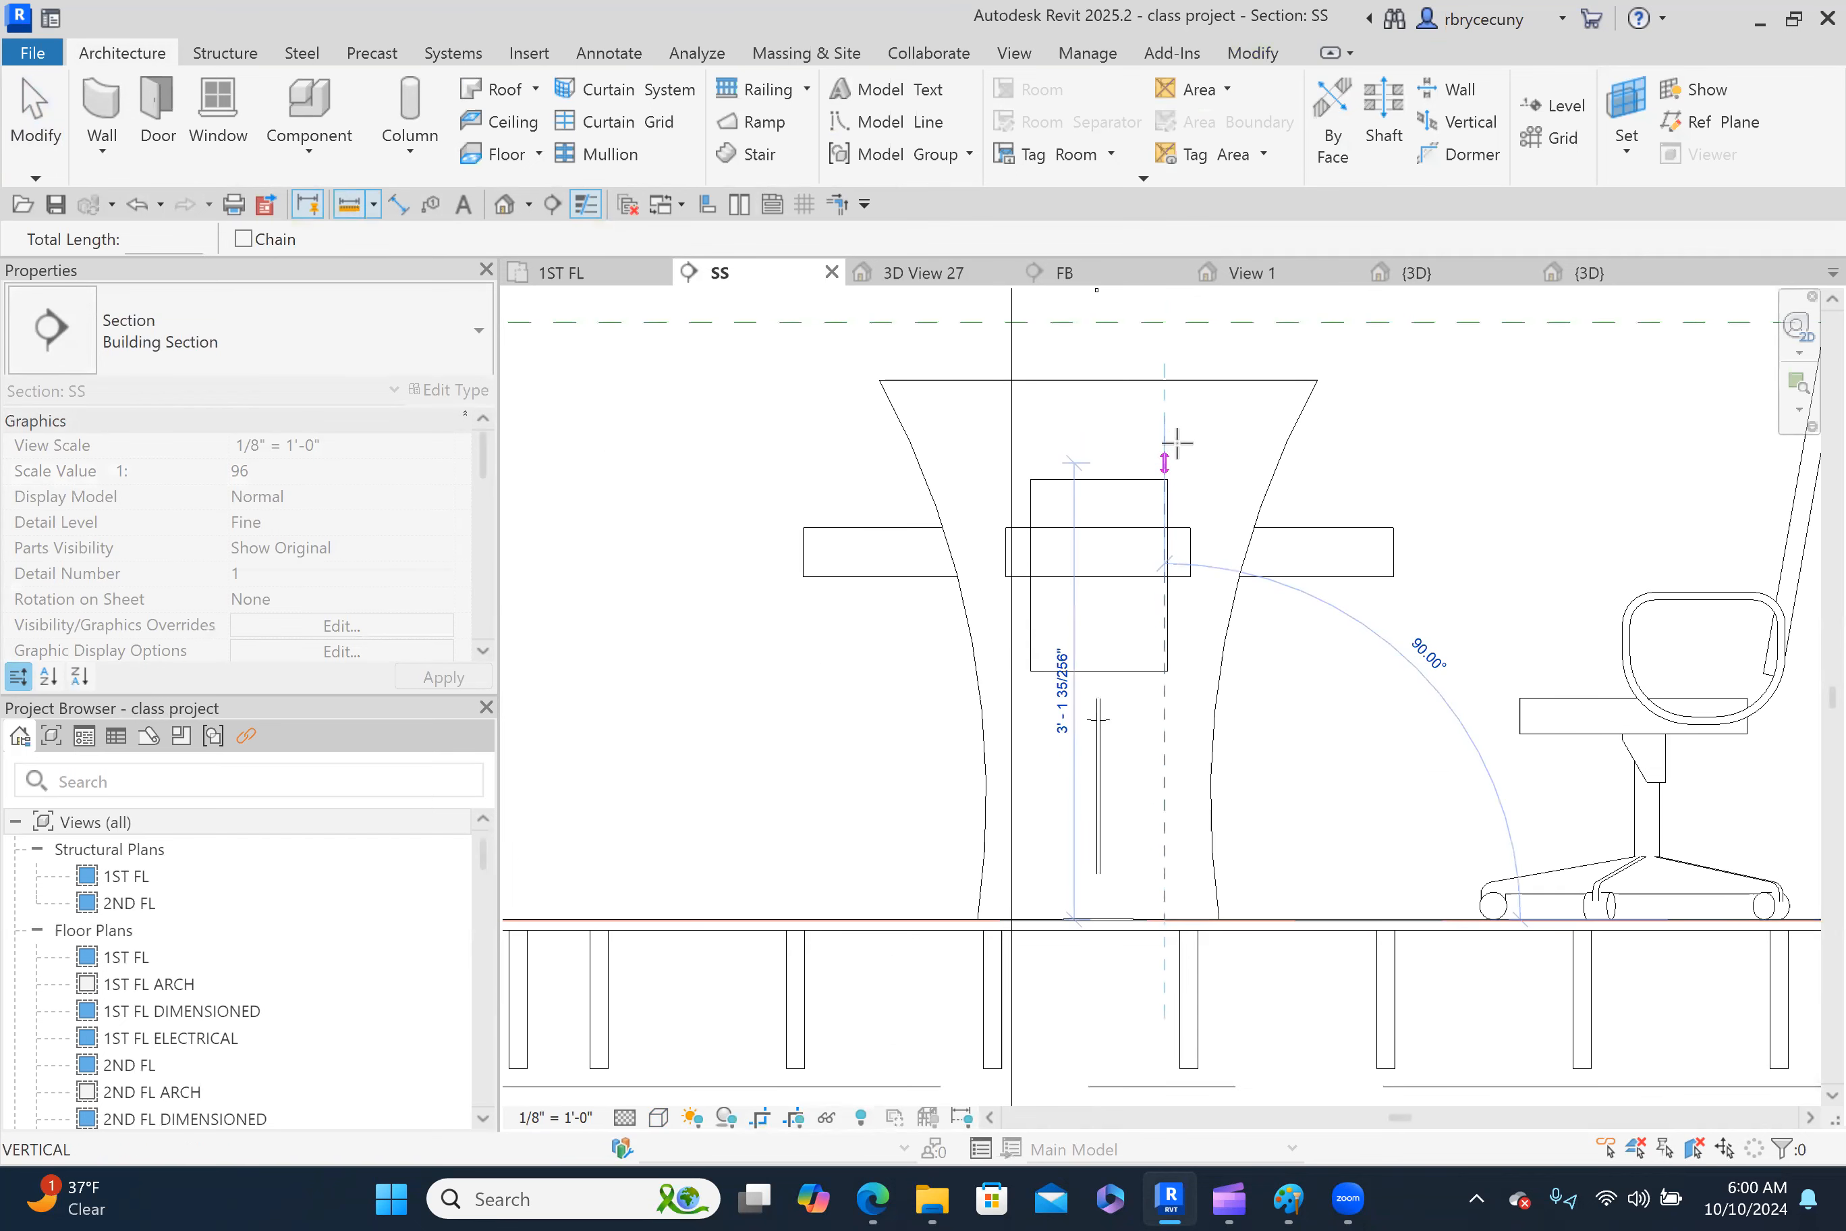
pyautogui.click(1165, 381)
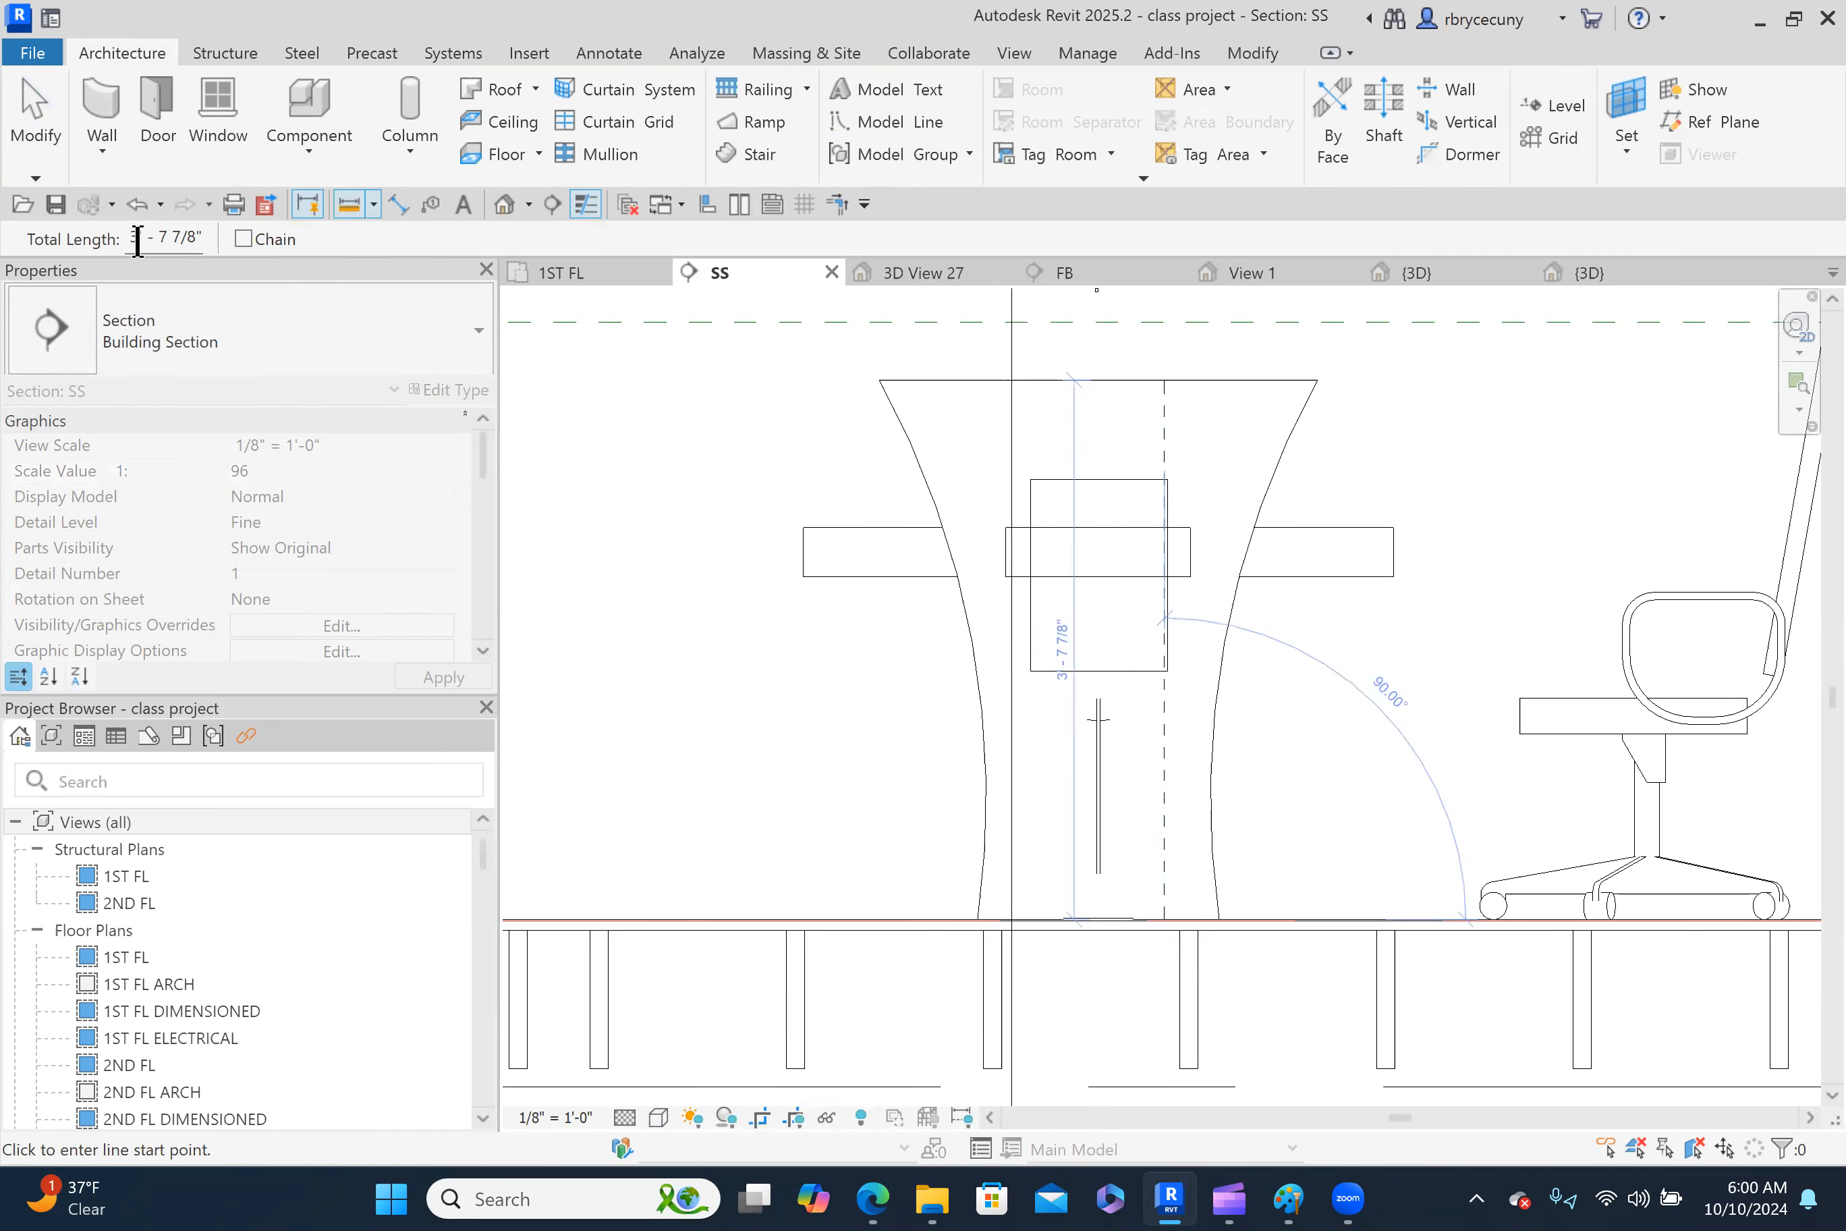
pyautogui.moveTo(127, 237); pyautogui.dragTo(251, 243)
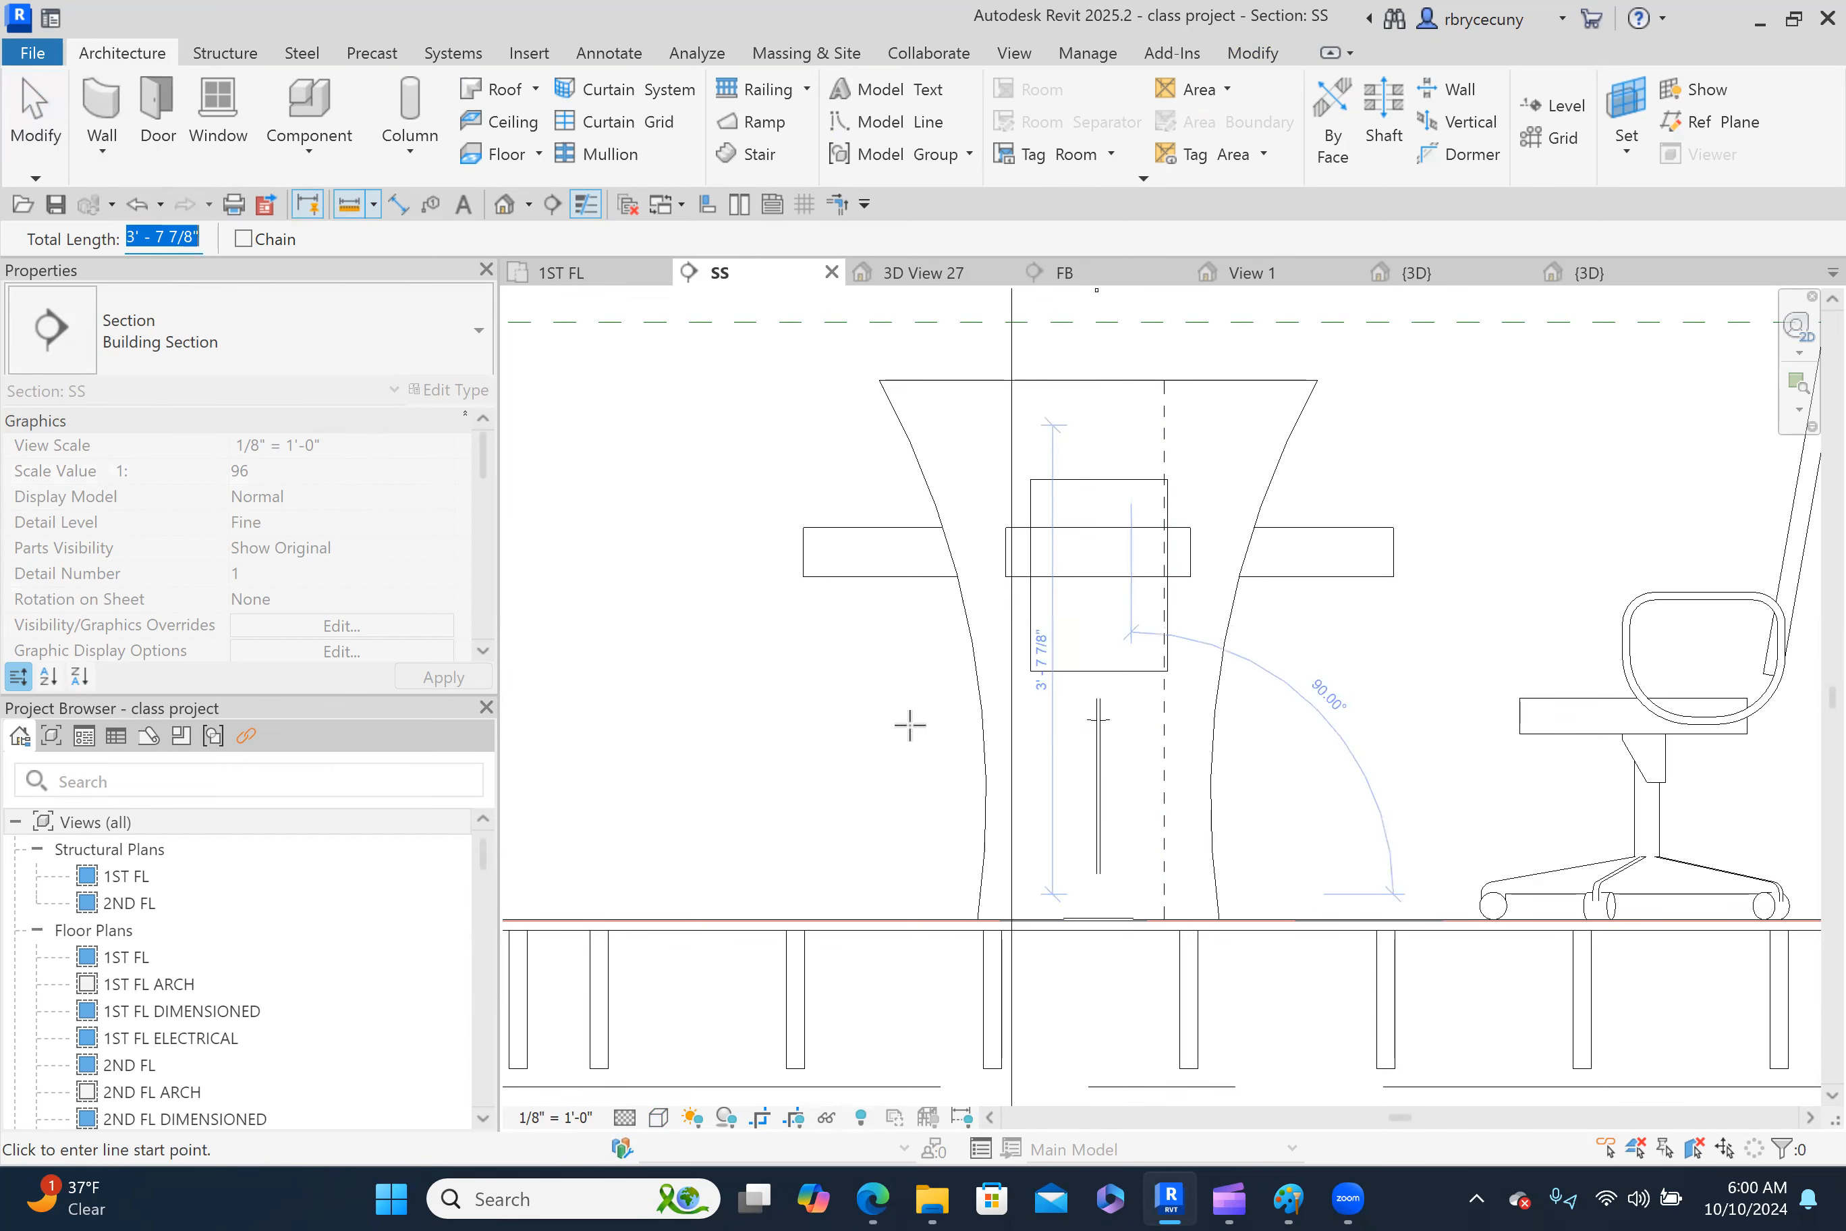
pyautogui.scroll(-2, 907, 724)
pyautogui.click(35, 138)
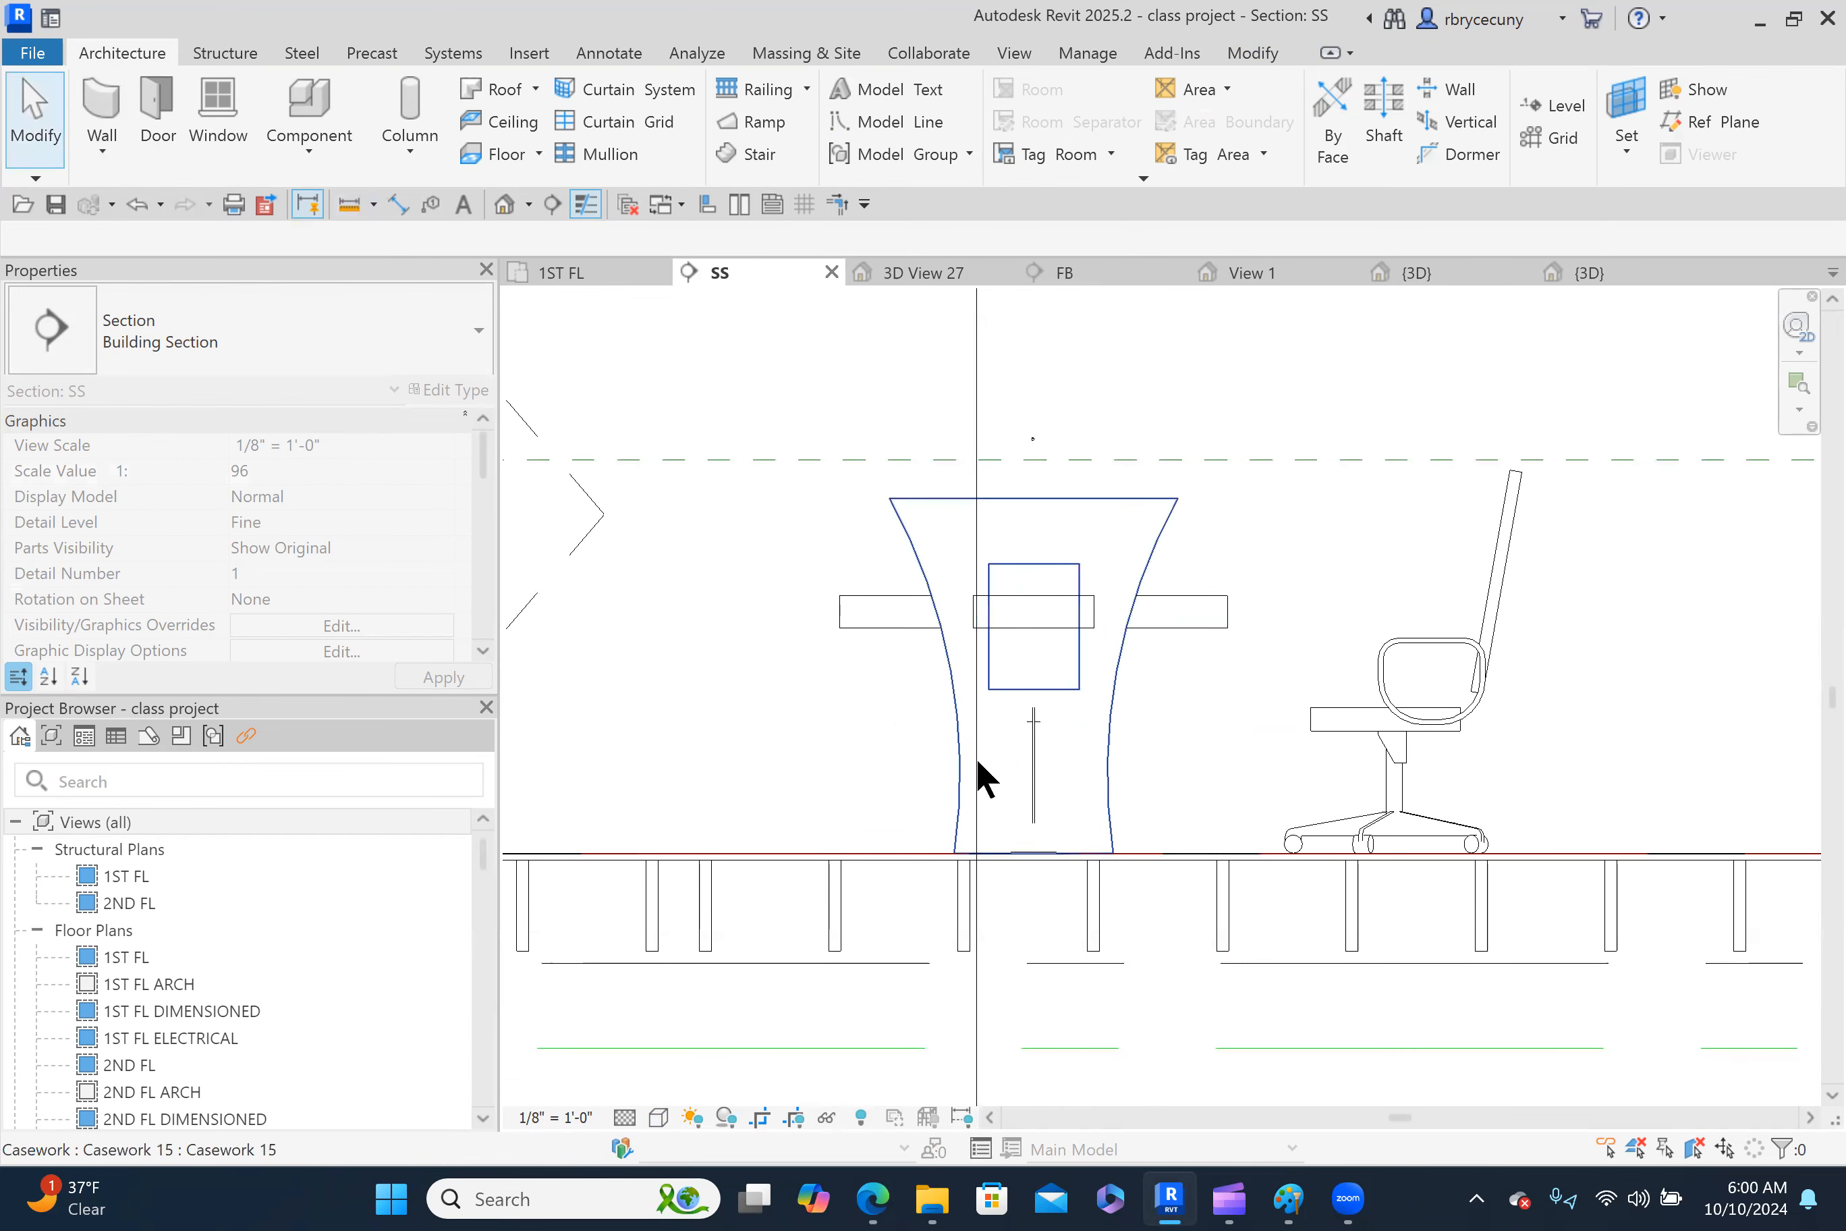
# Set the table lamp's elevation from level to 3' 7 7/8" and inspect its position in 3D View 27.
pyautogui.click(1025, 794)
pyautogui.click(301, 469)
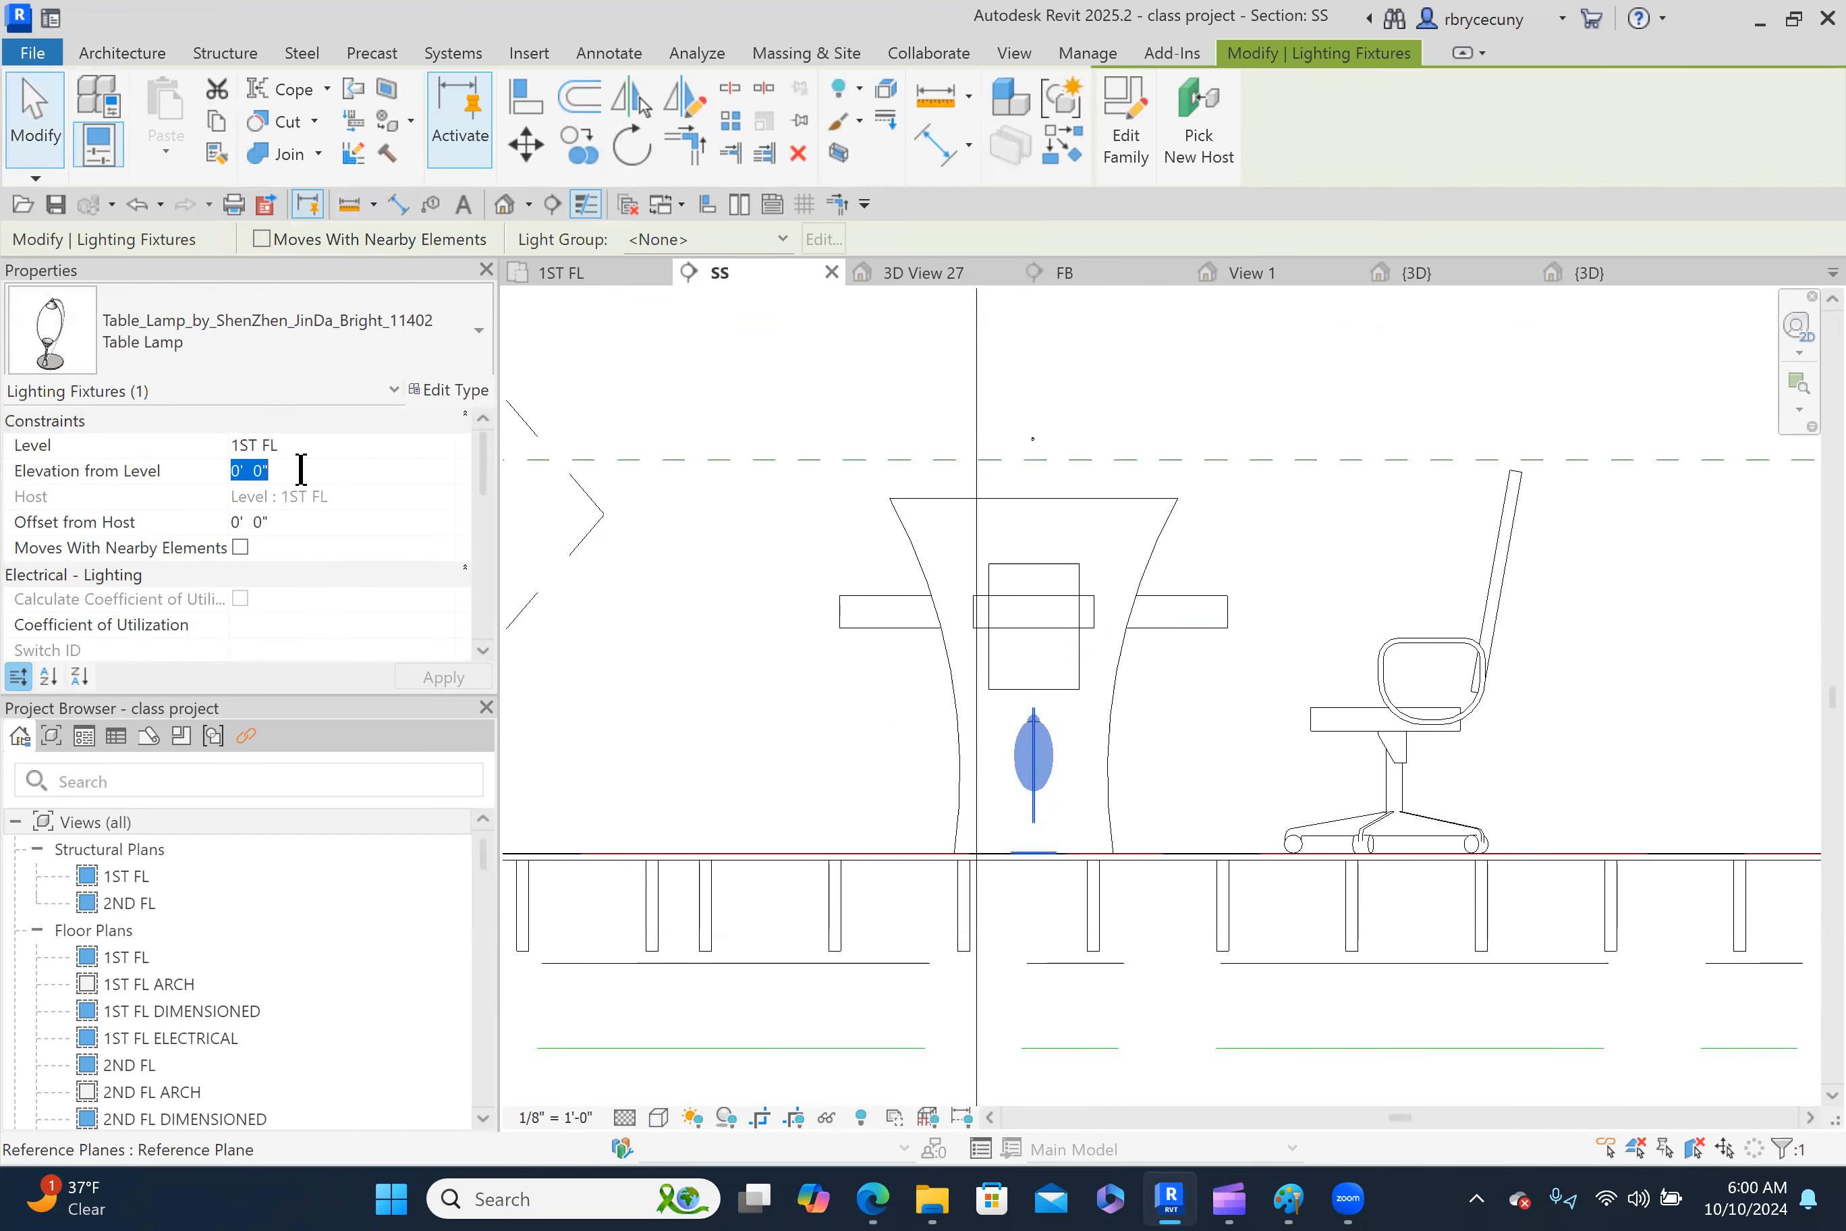
pyautogui.write("3' - 7 7/8")
pyautogui.click(441, 680)
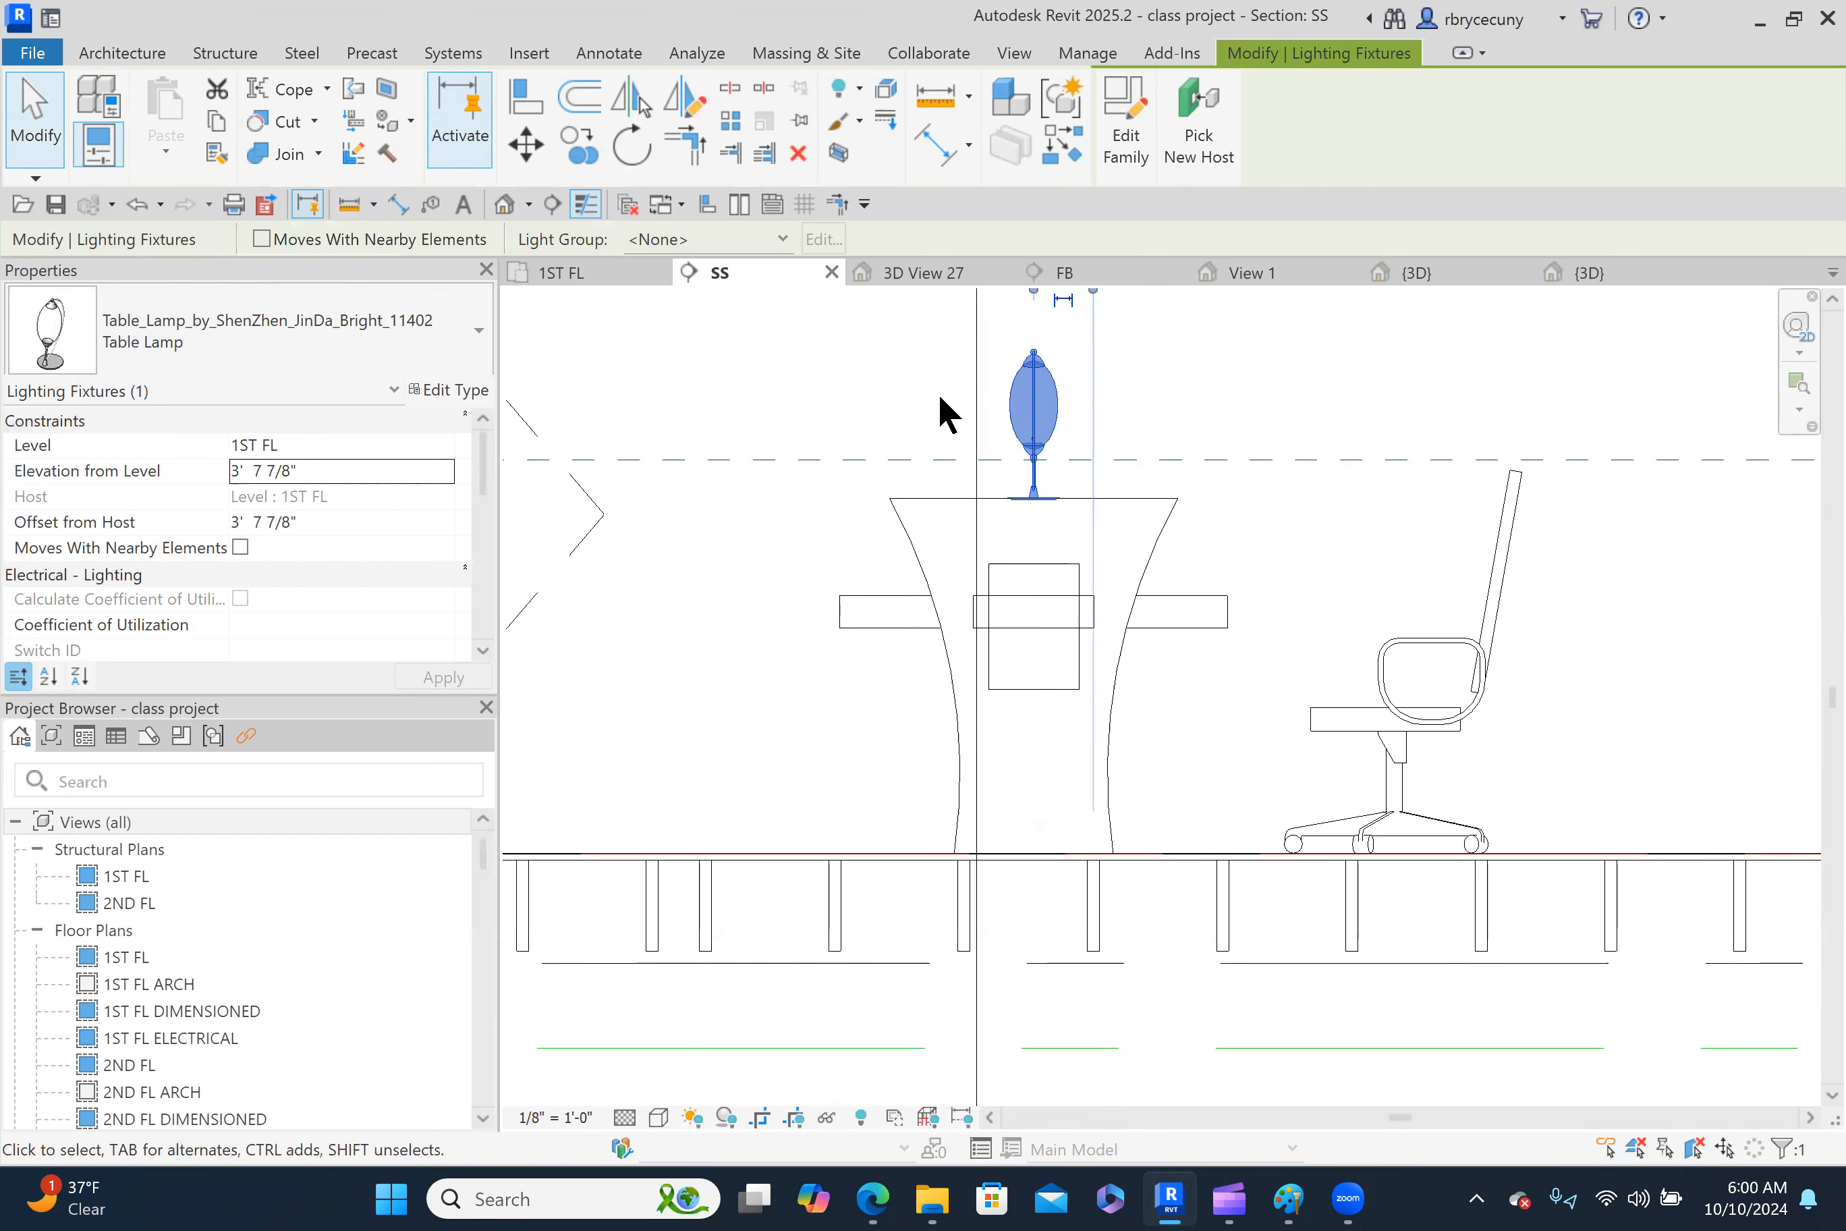
pyautogui.click(924, 274)
pyautogui.scroll(2, 1271, 793)
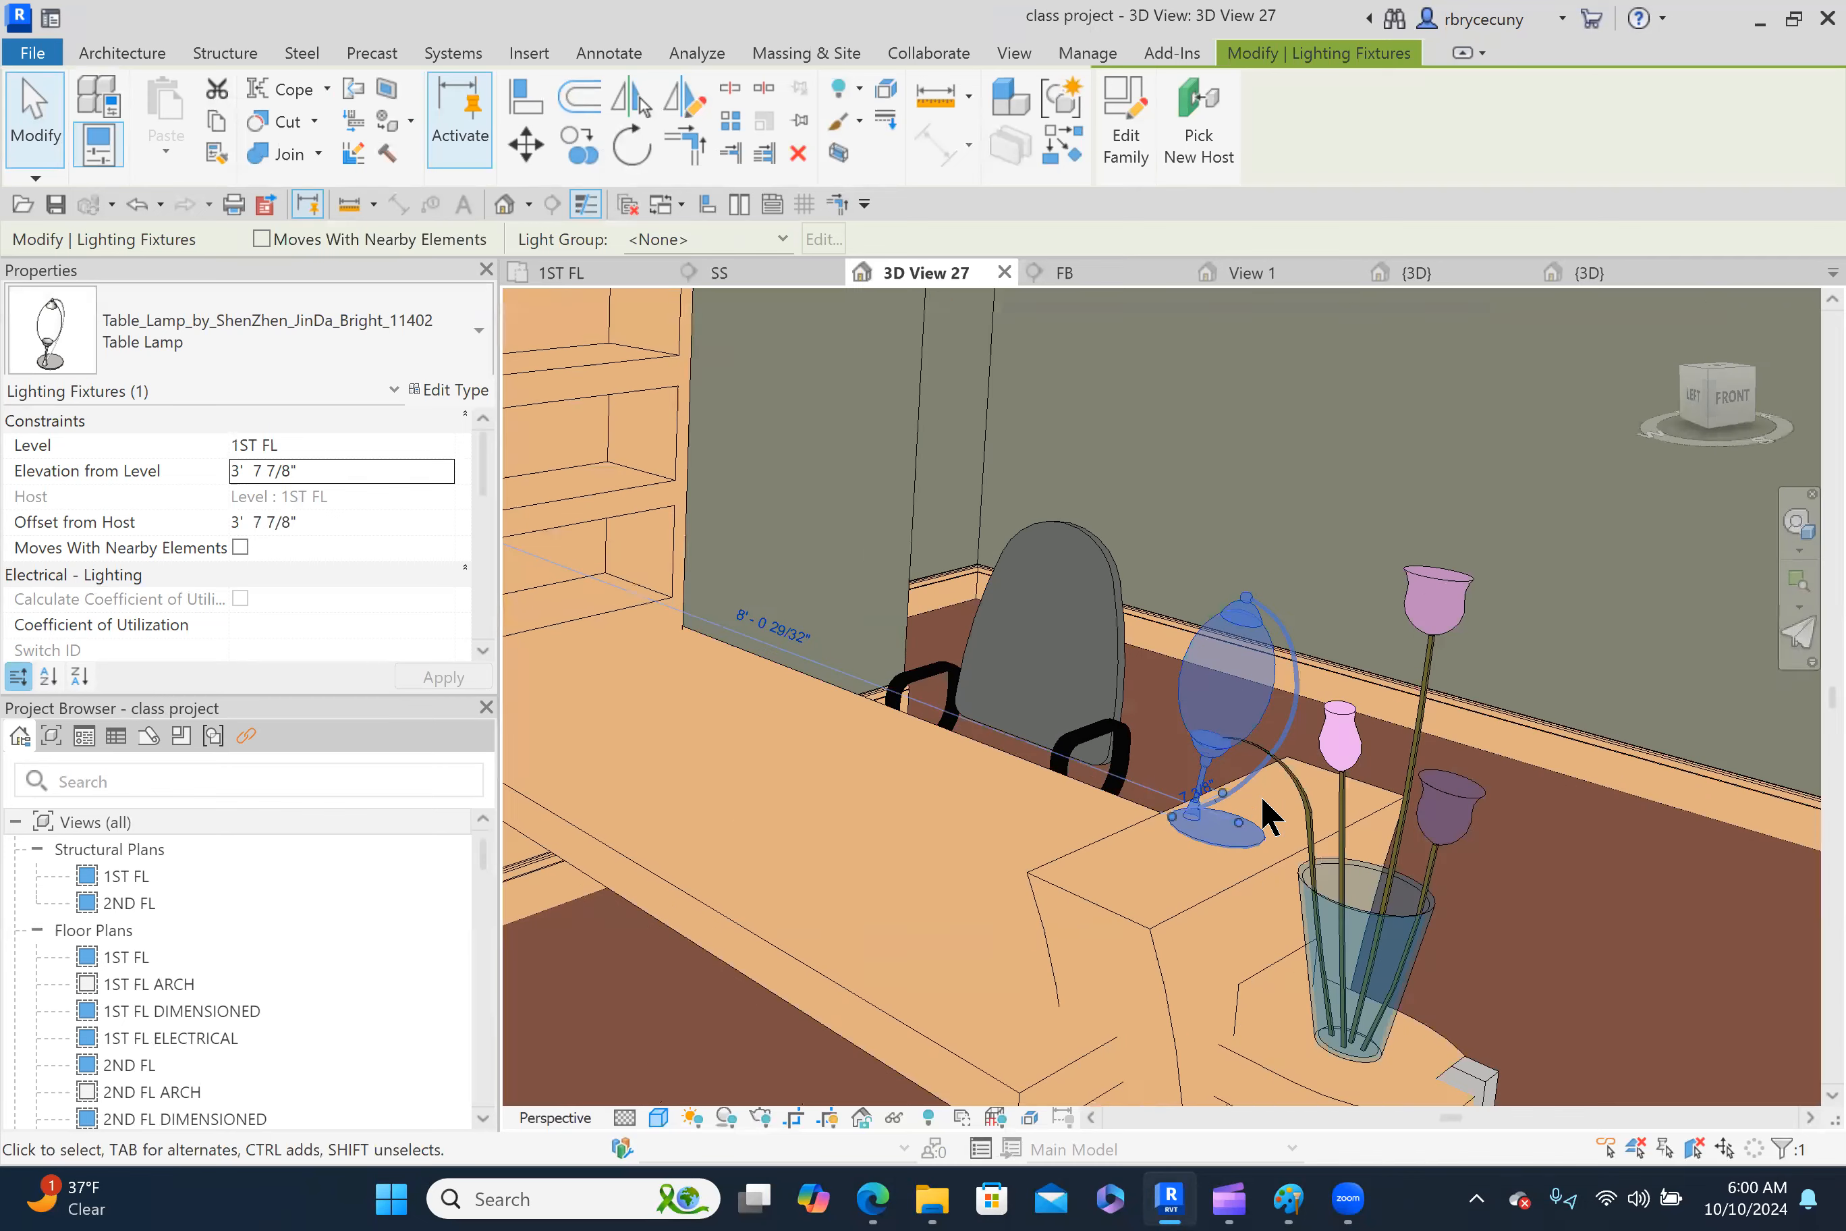
pyautogui.moveTo(1240, 891); pyautogui.dragTo(1291, 794, button='middle')
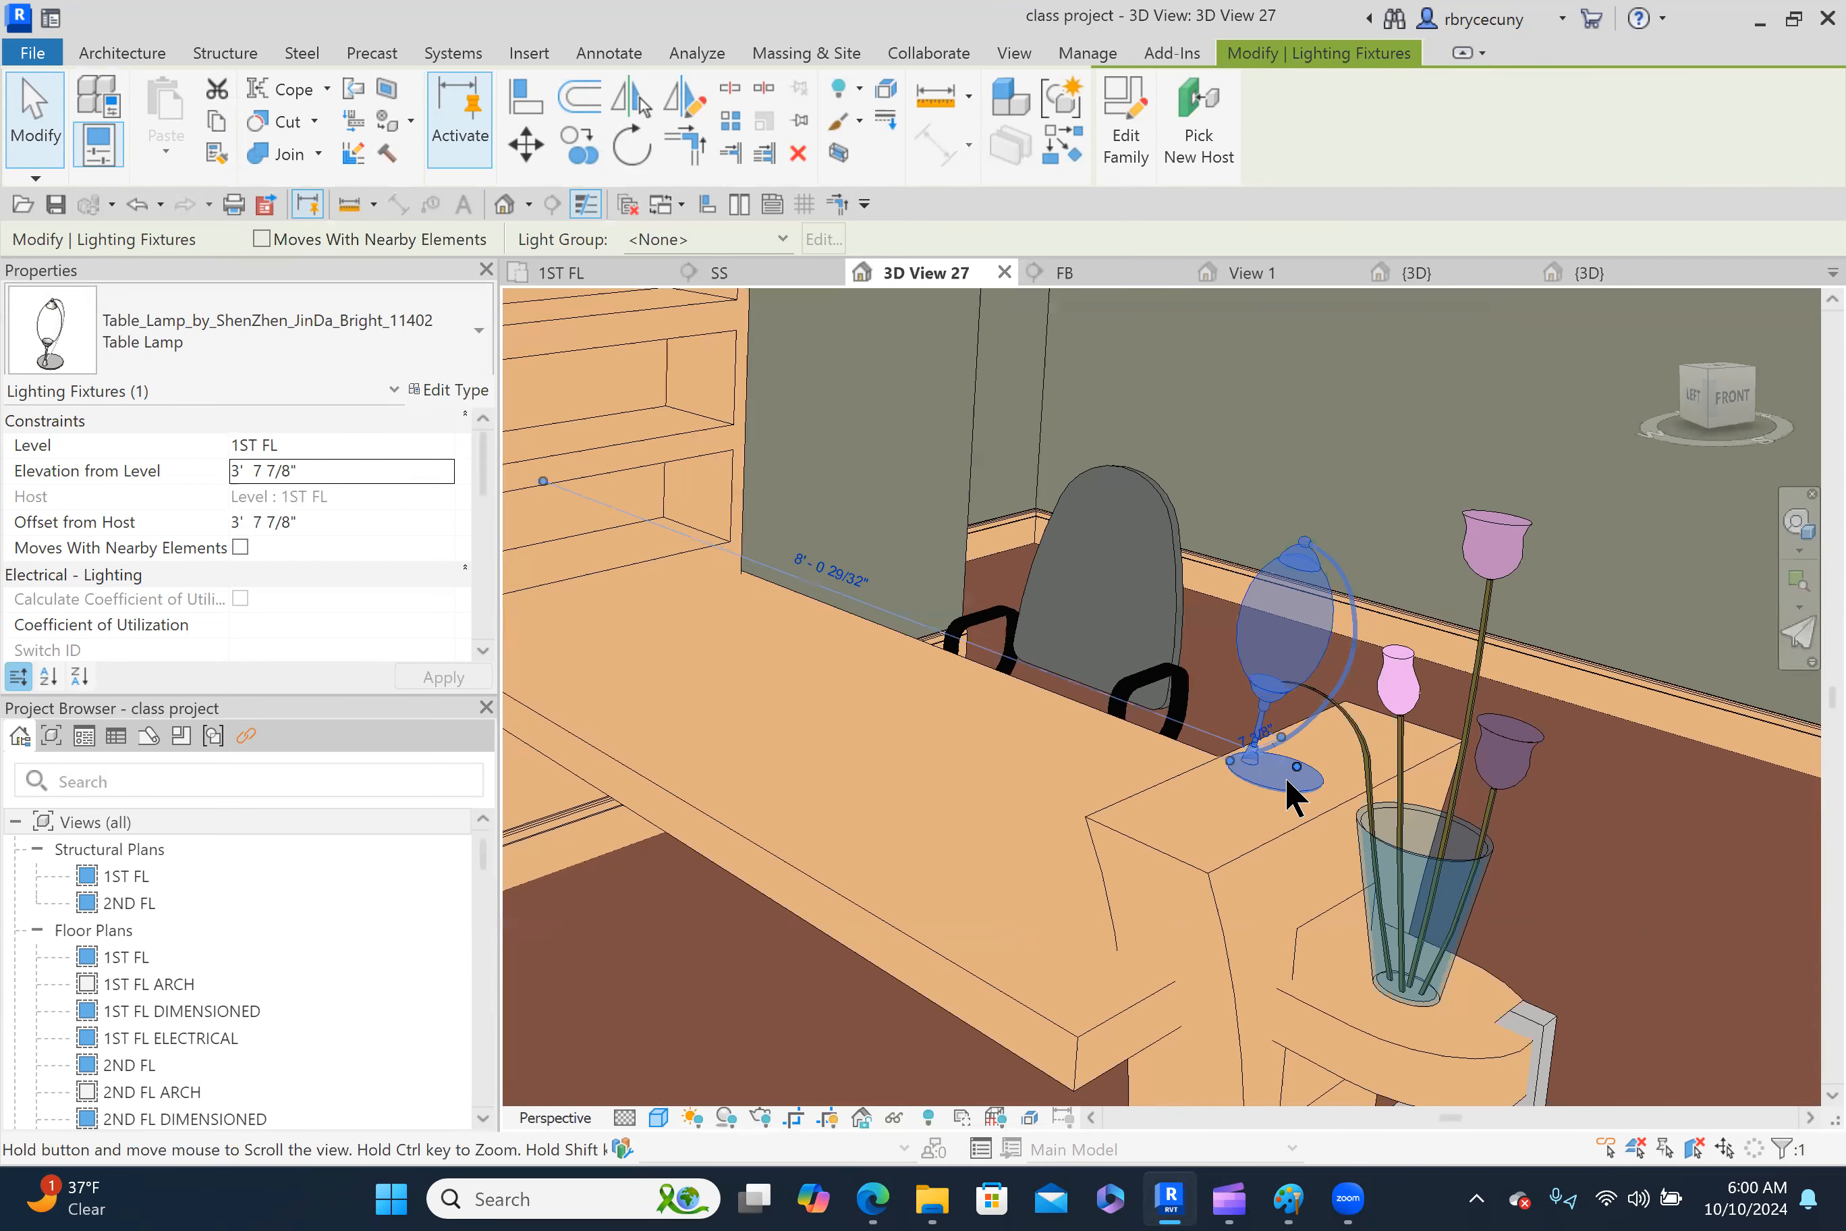
pyautogui.scroll(-2, 1283, 824)
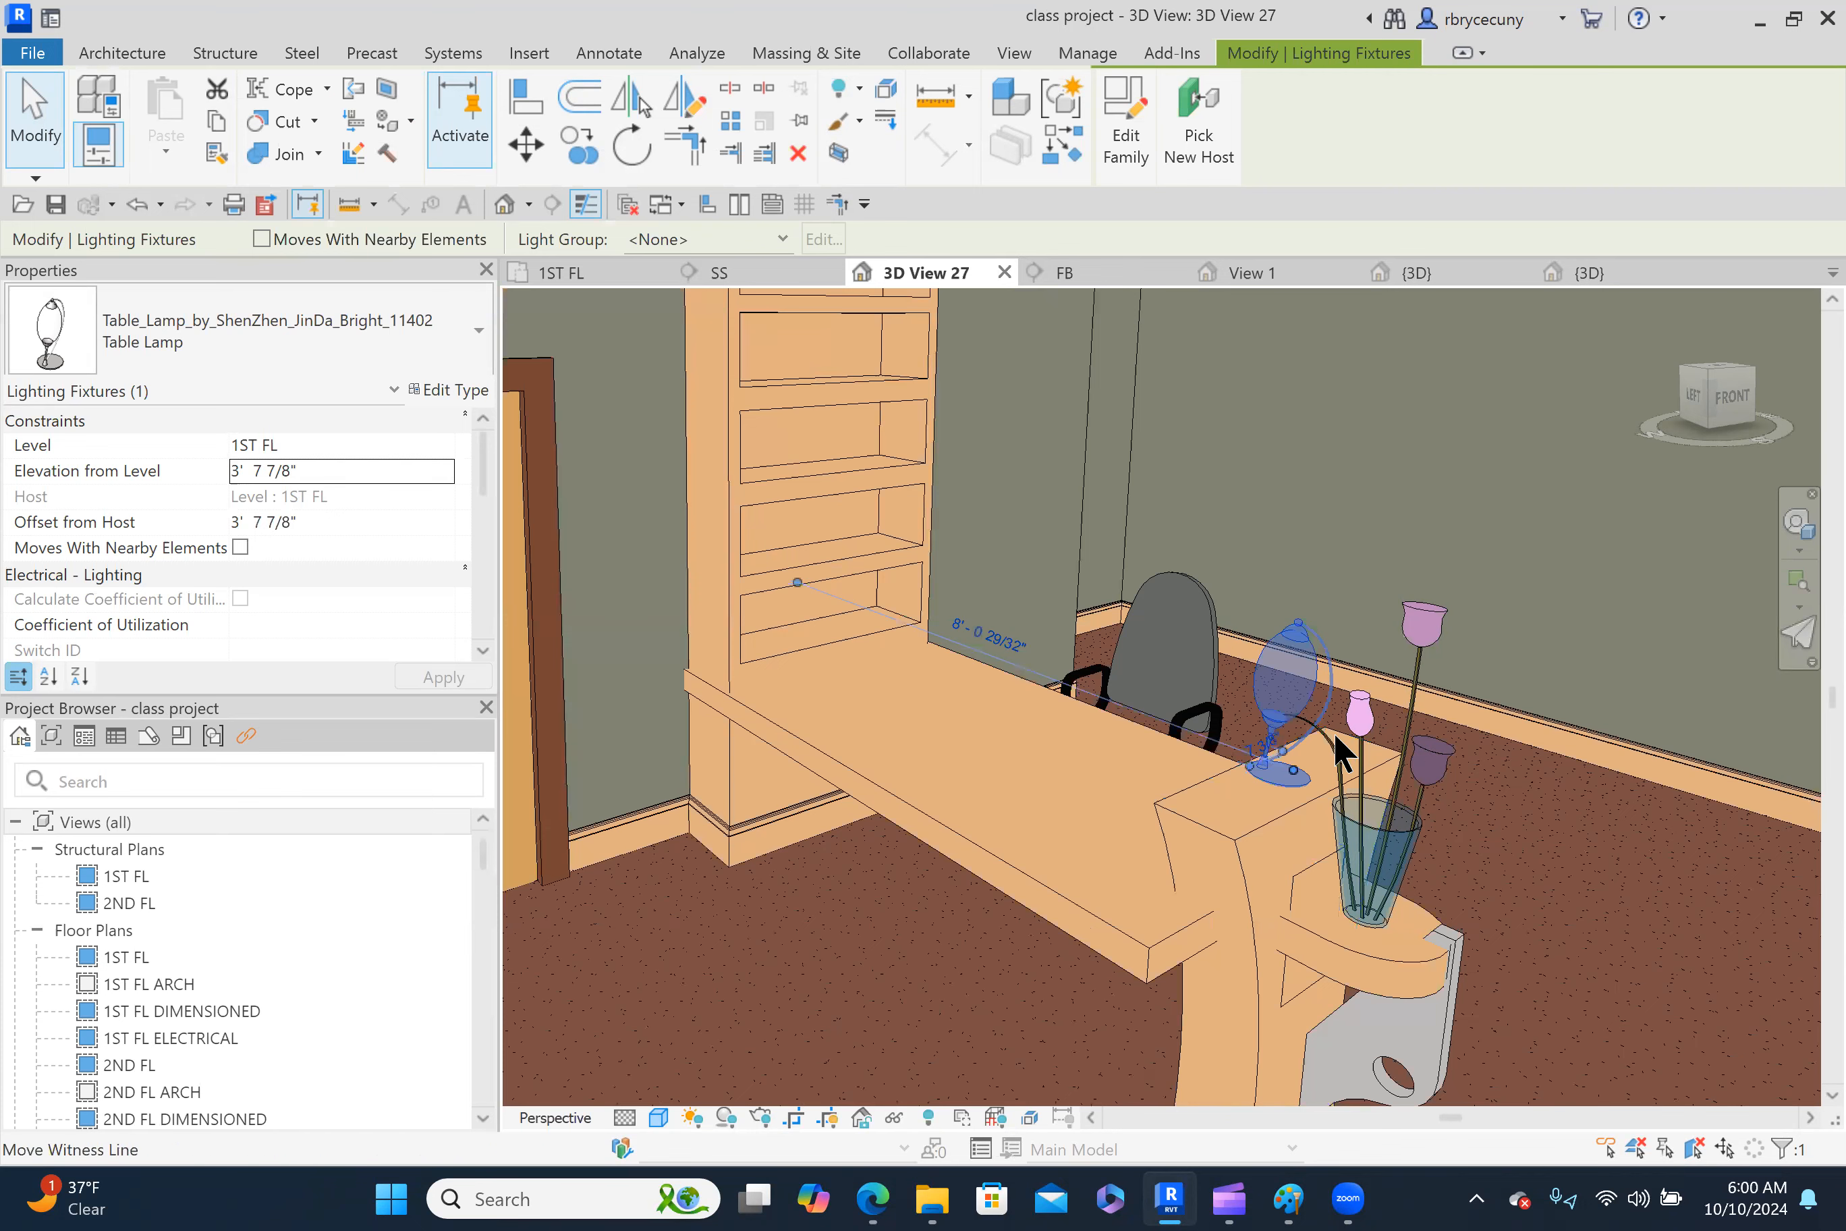
pyautogui.scroll(1, 1295, 683)
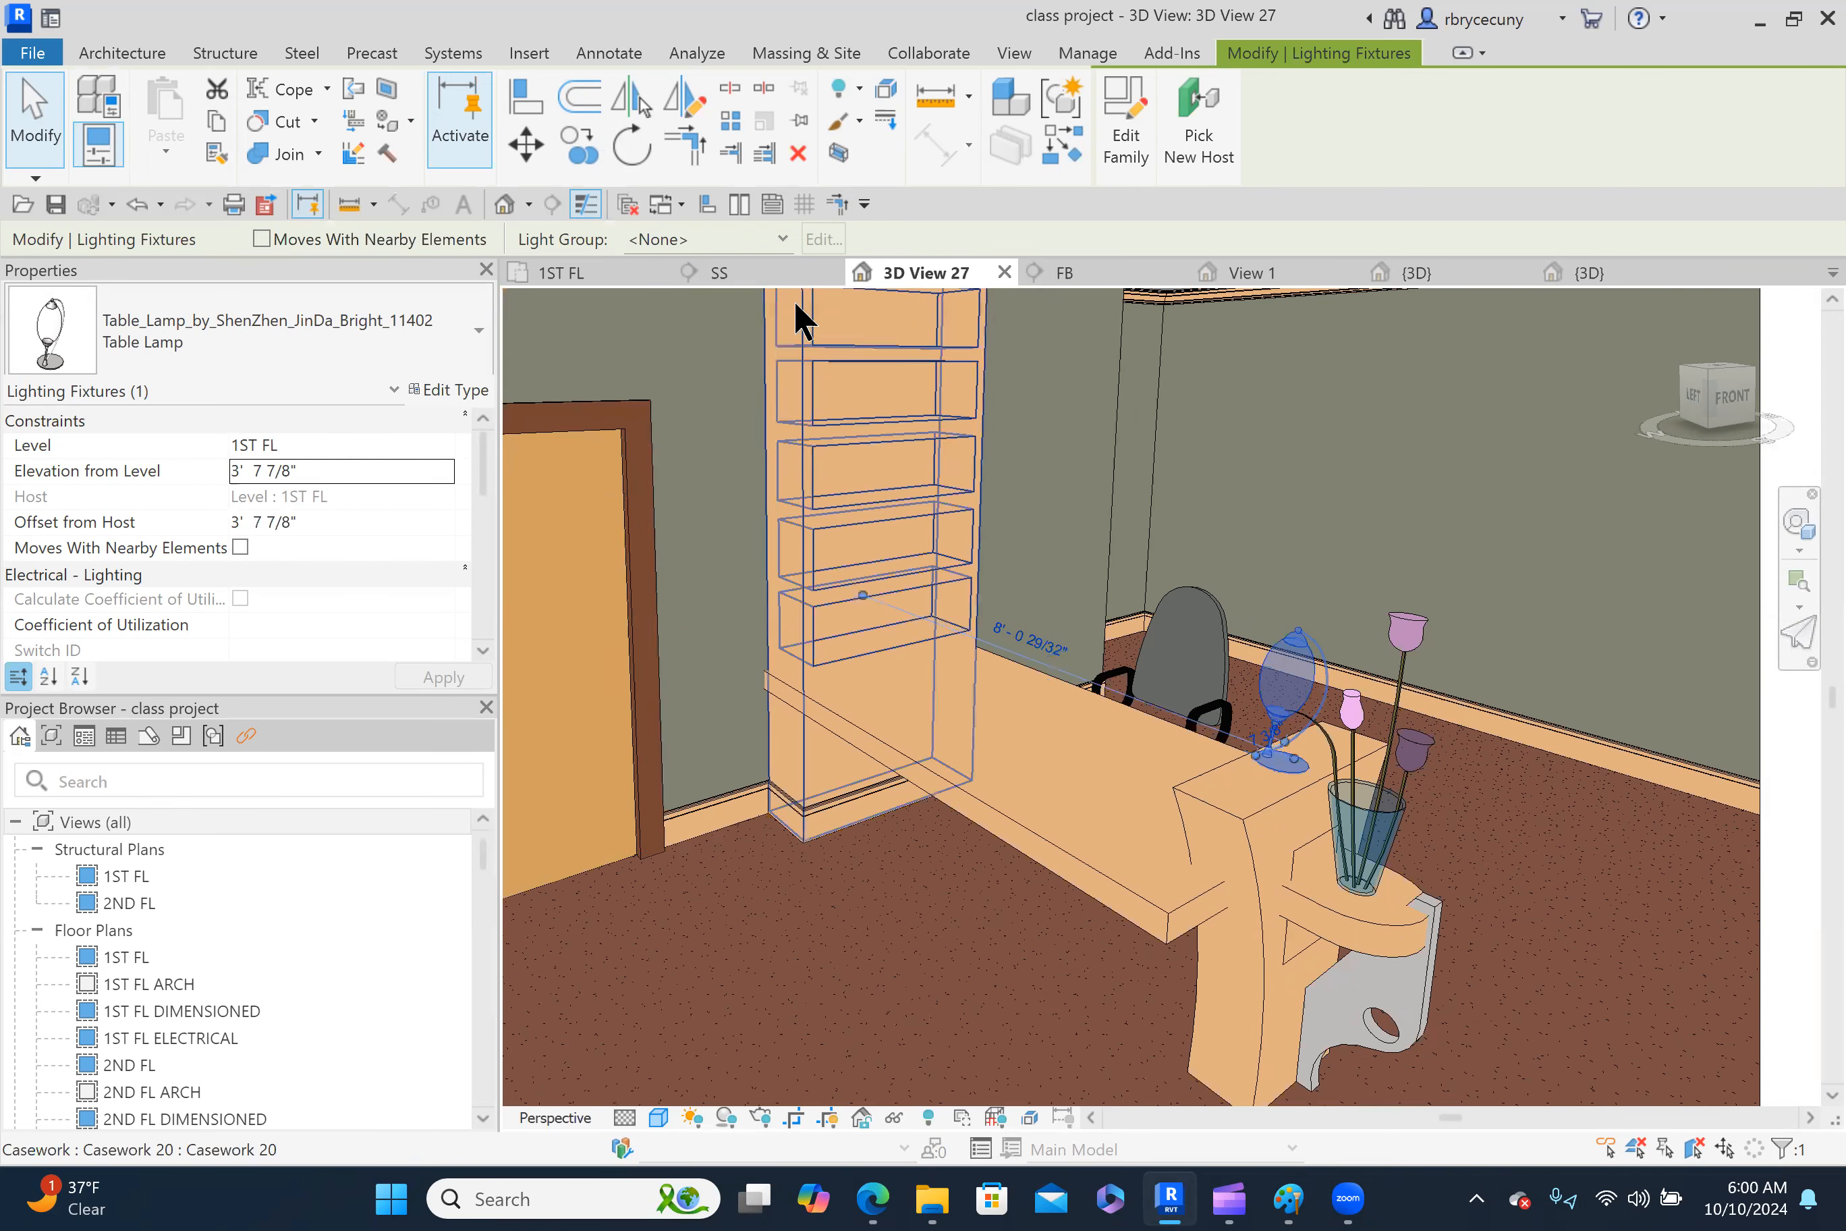
# Start placing a component in the 1ST FL plan, searching the types for "book" and choosing Books_3618.
pyautogui.click(603, 264)
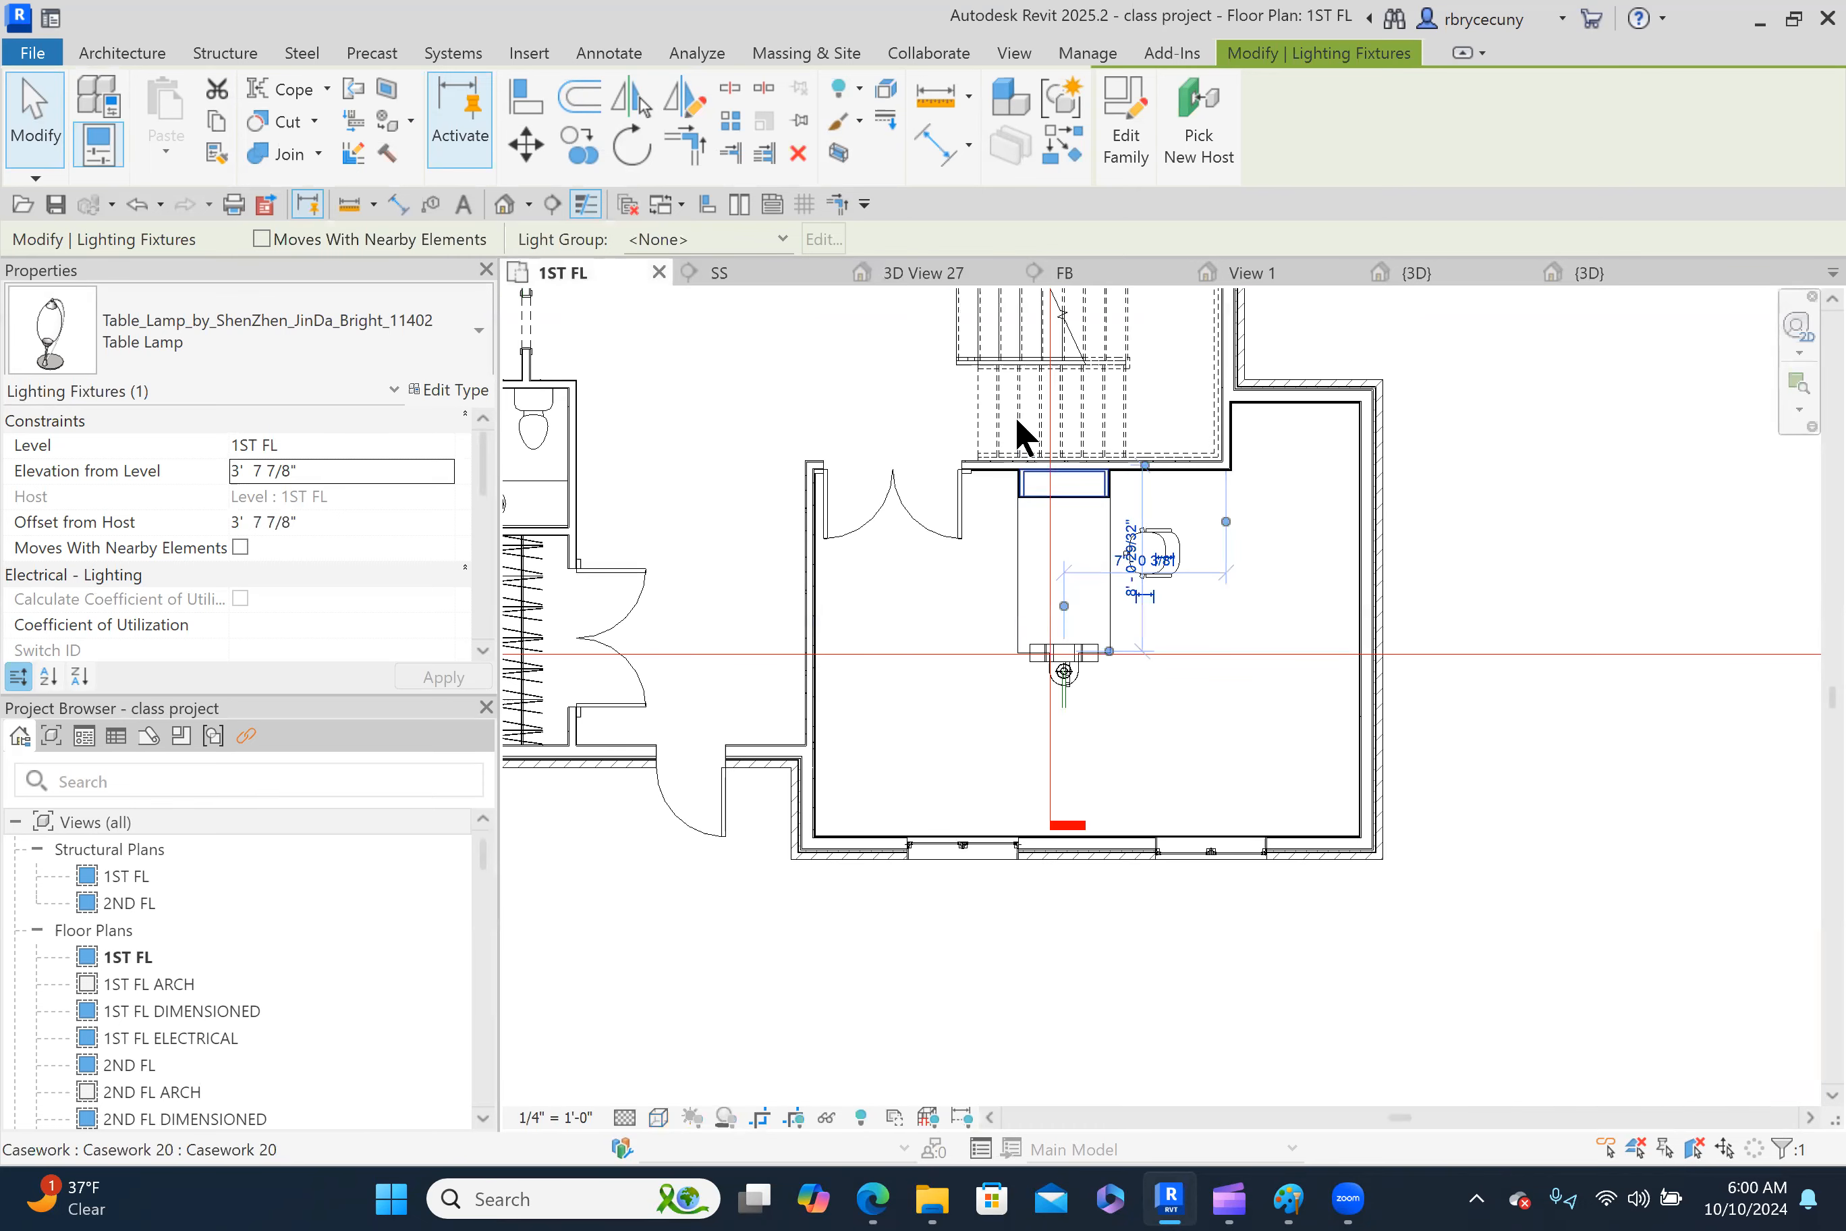
pyautogui.click(112, 51)
pyautogui.click(310, 93)
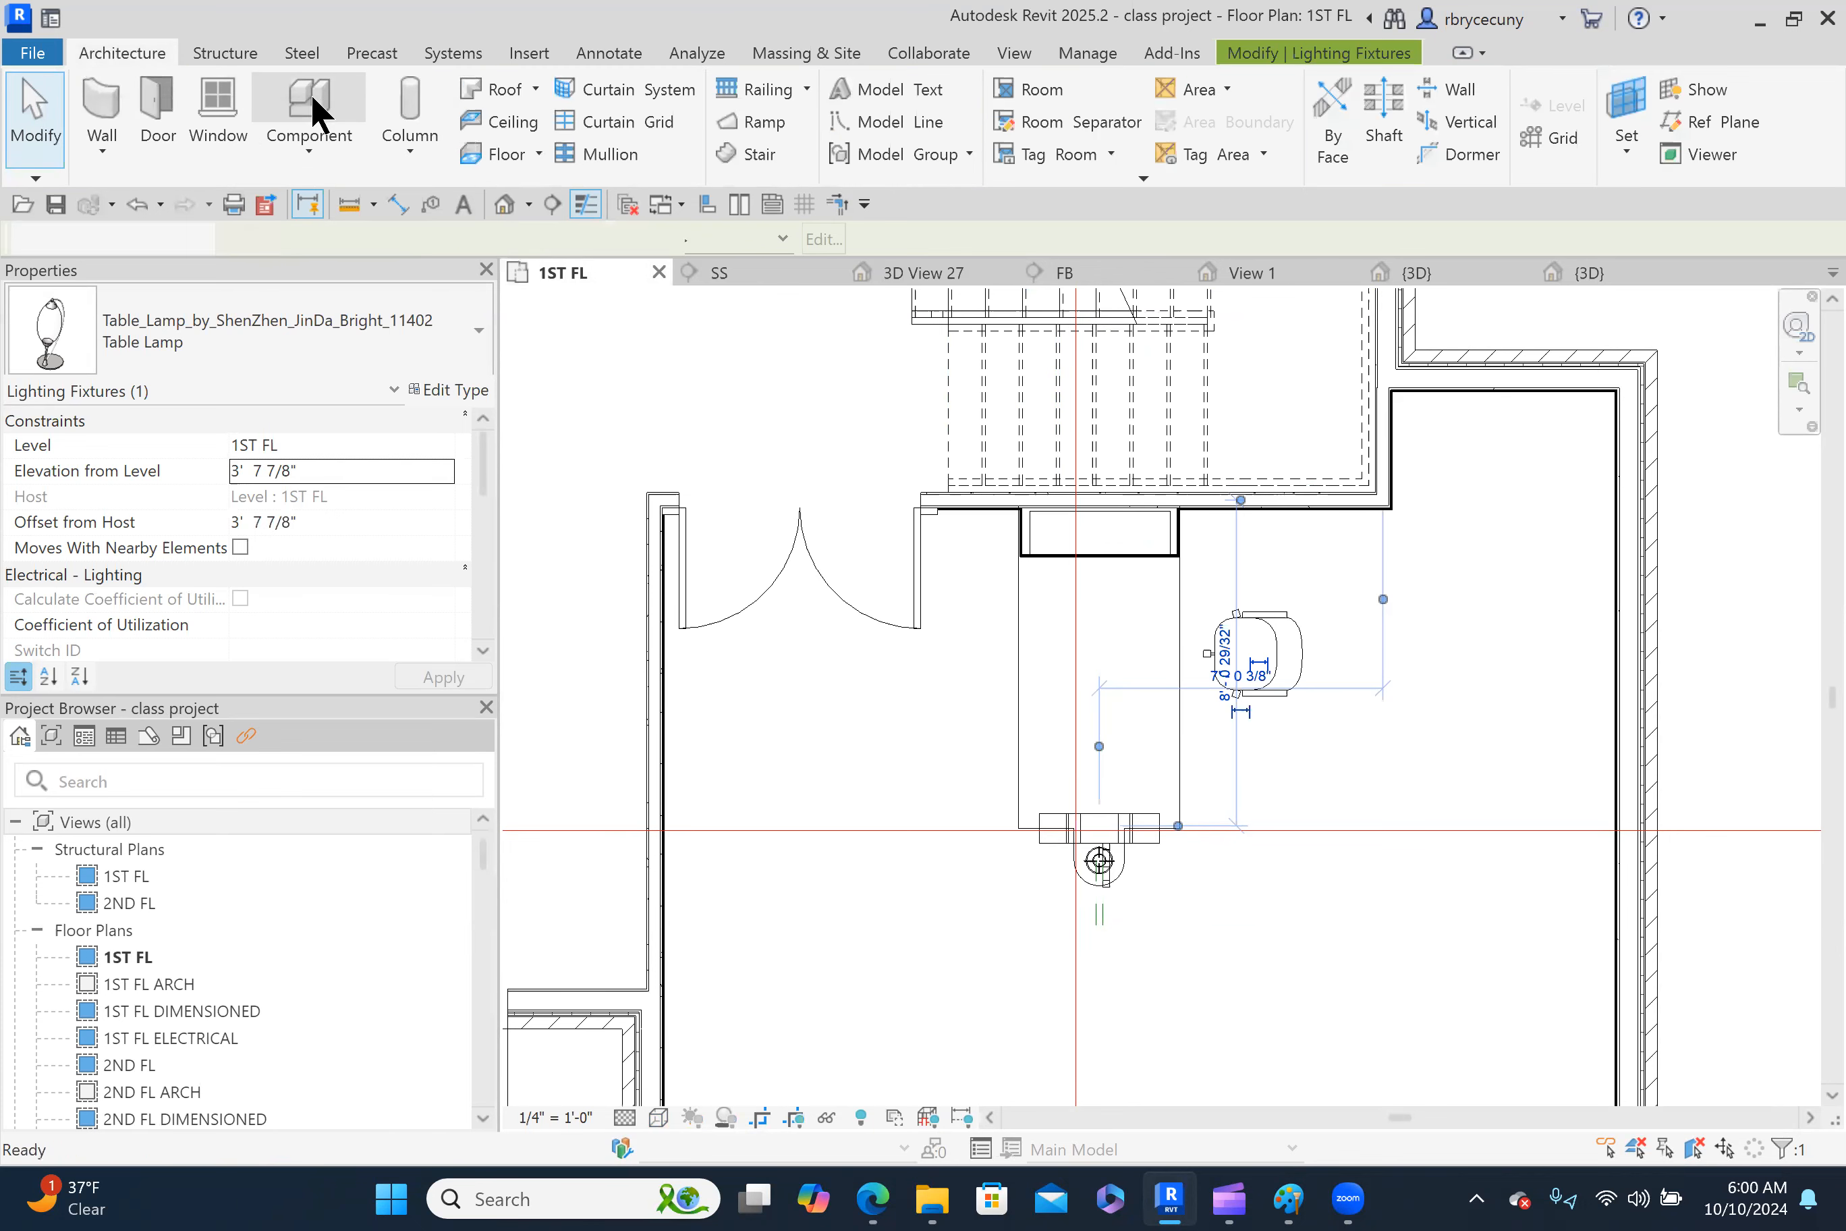
pyautogui.click(206, 319)
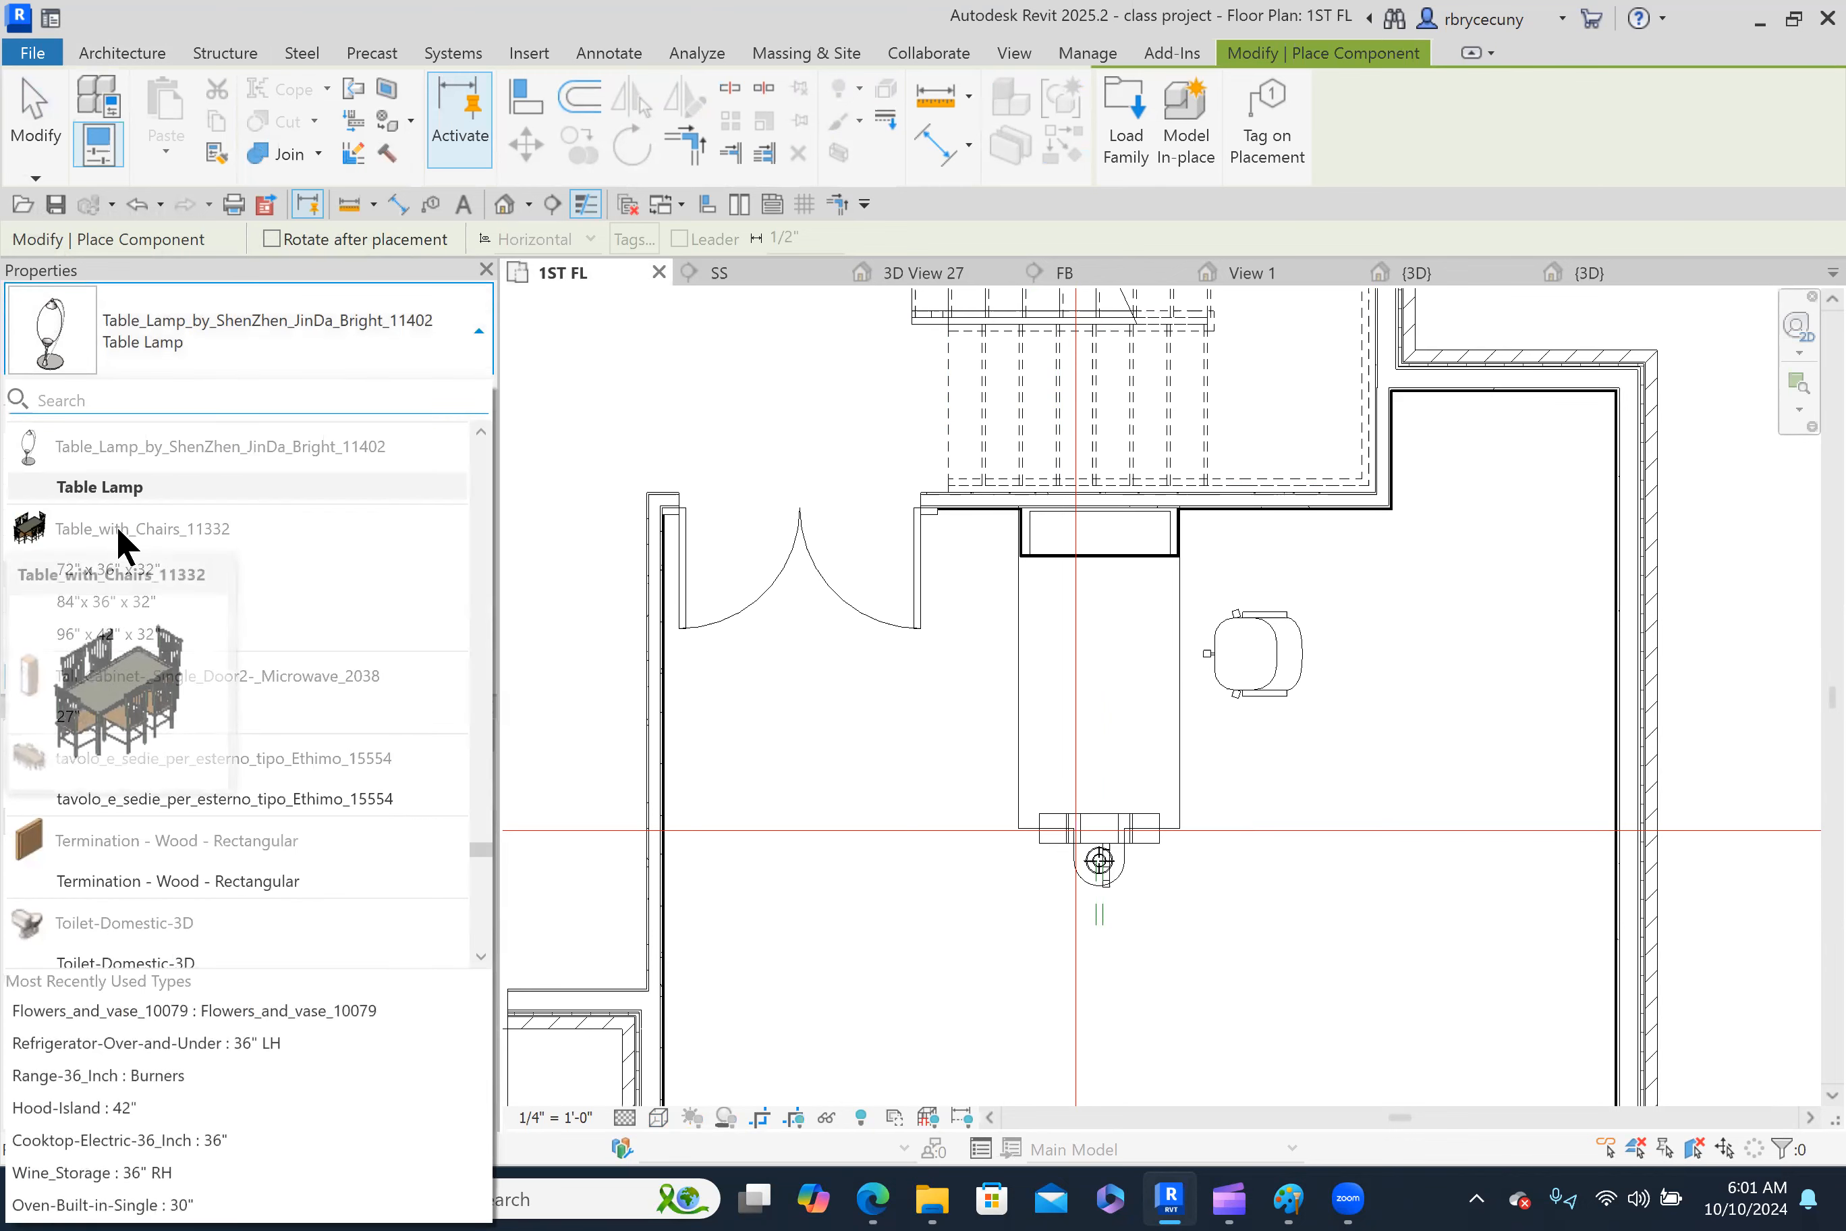
pyautogui.write('book')
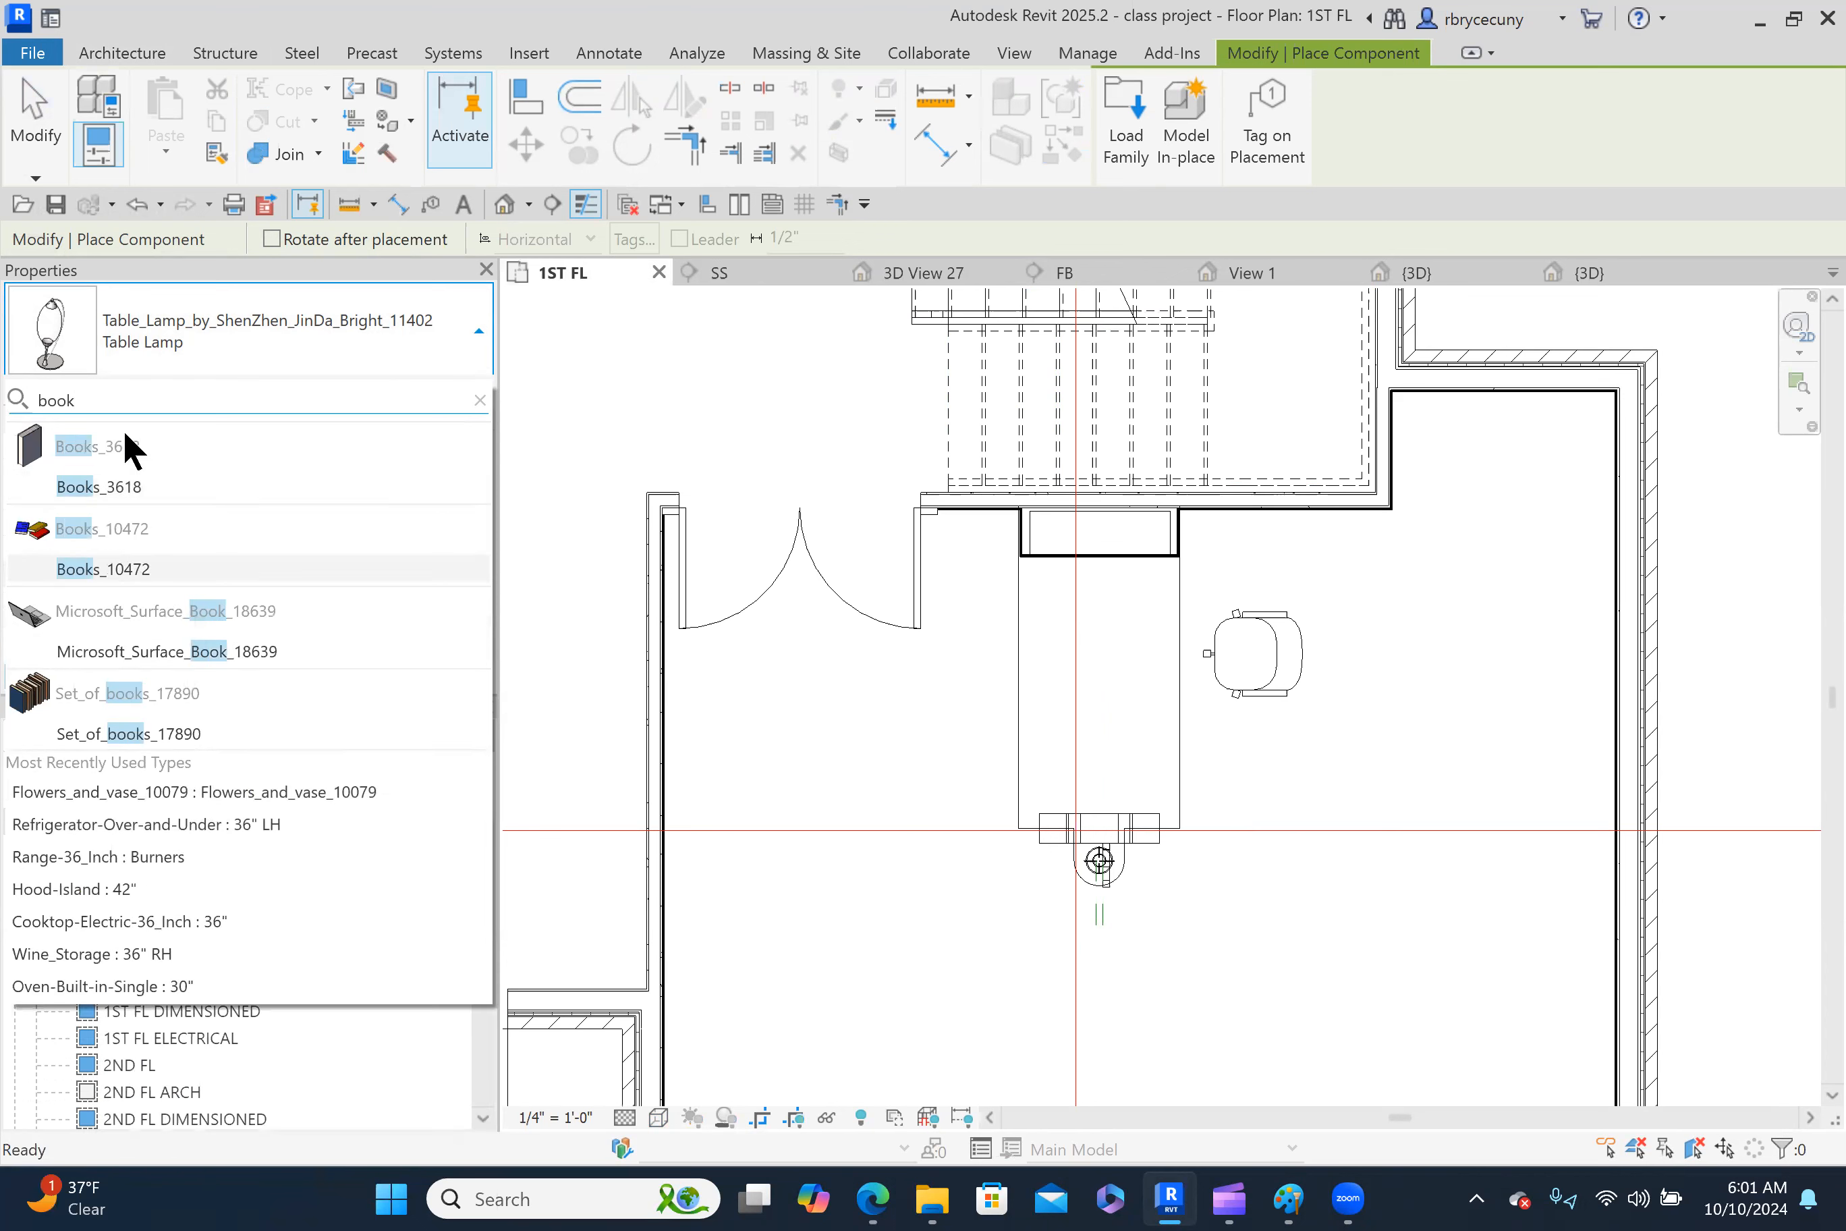
pyautogui.click(112, 484)
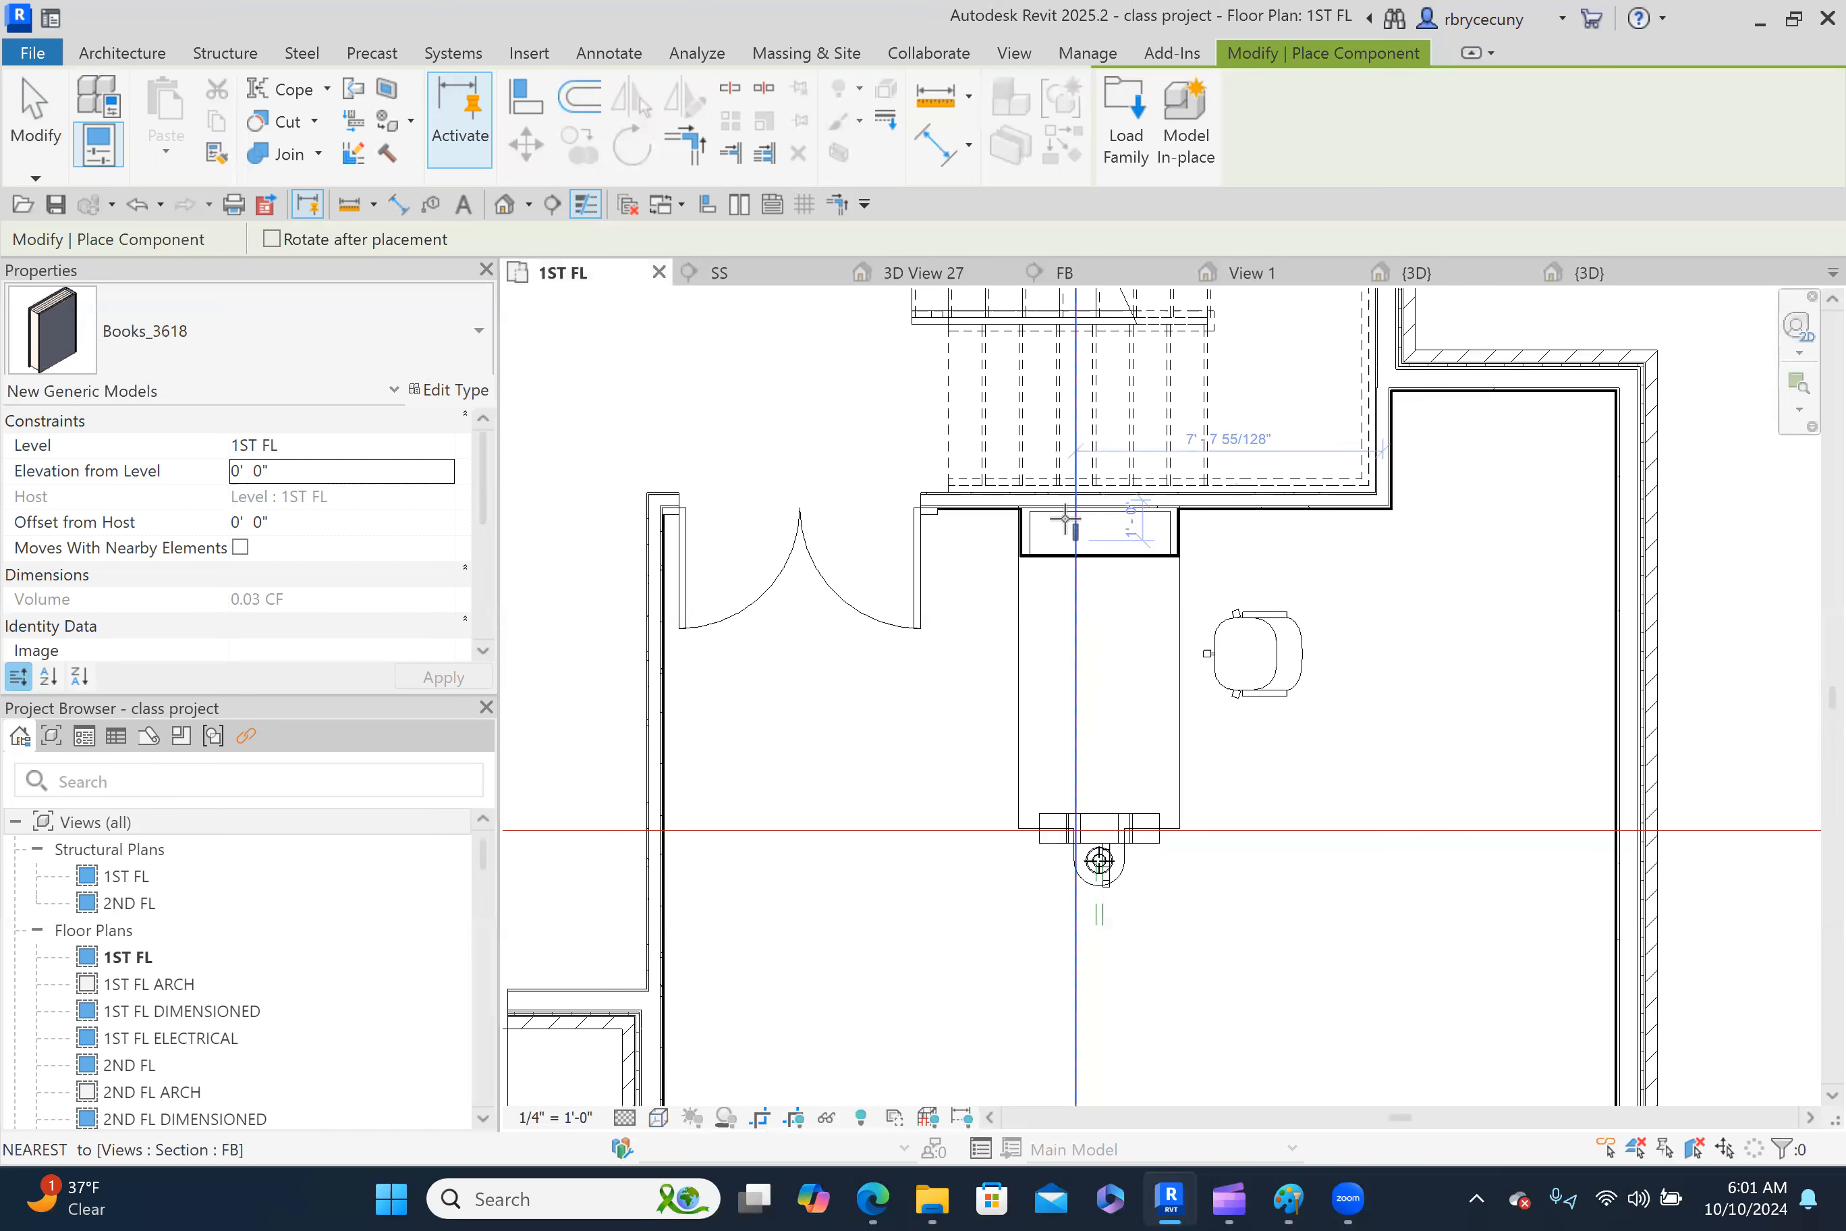
# Place the book in the bookcase behind the desk at 4' 0" elevation, and check it in 3D View 27.
pyautogui.click(301, 467)
pyautogui.write('4')
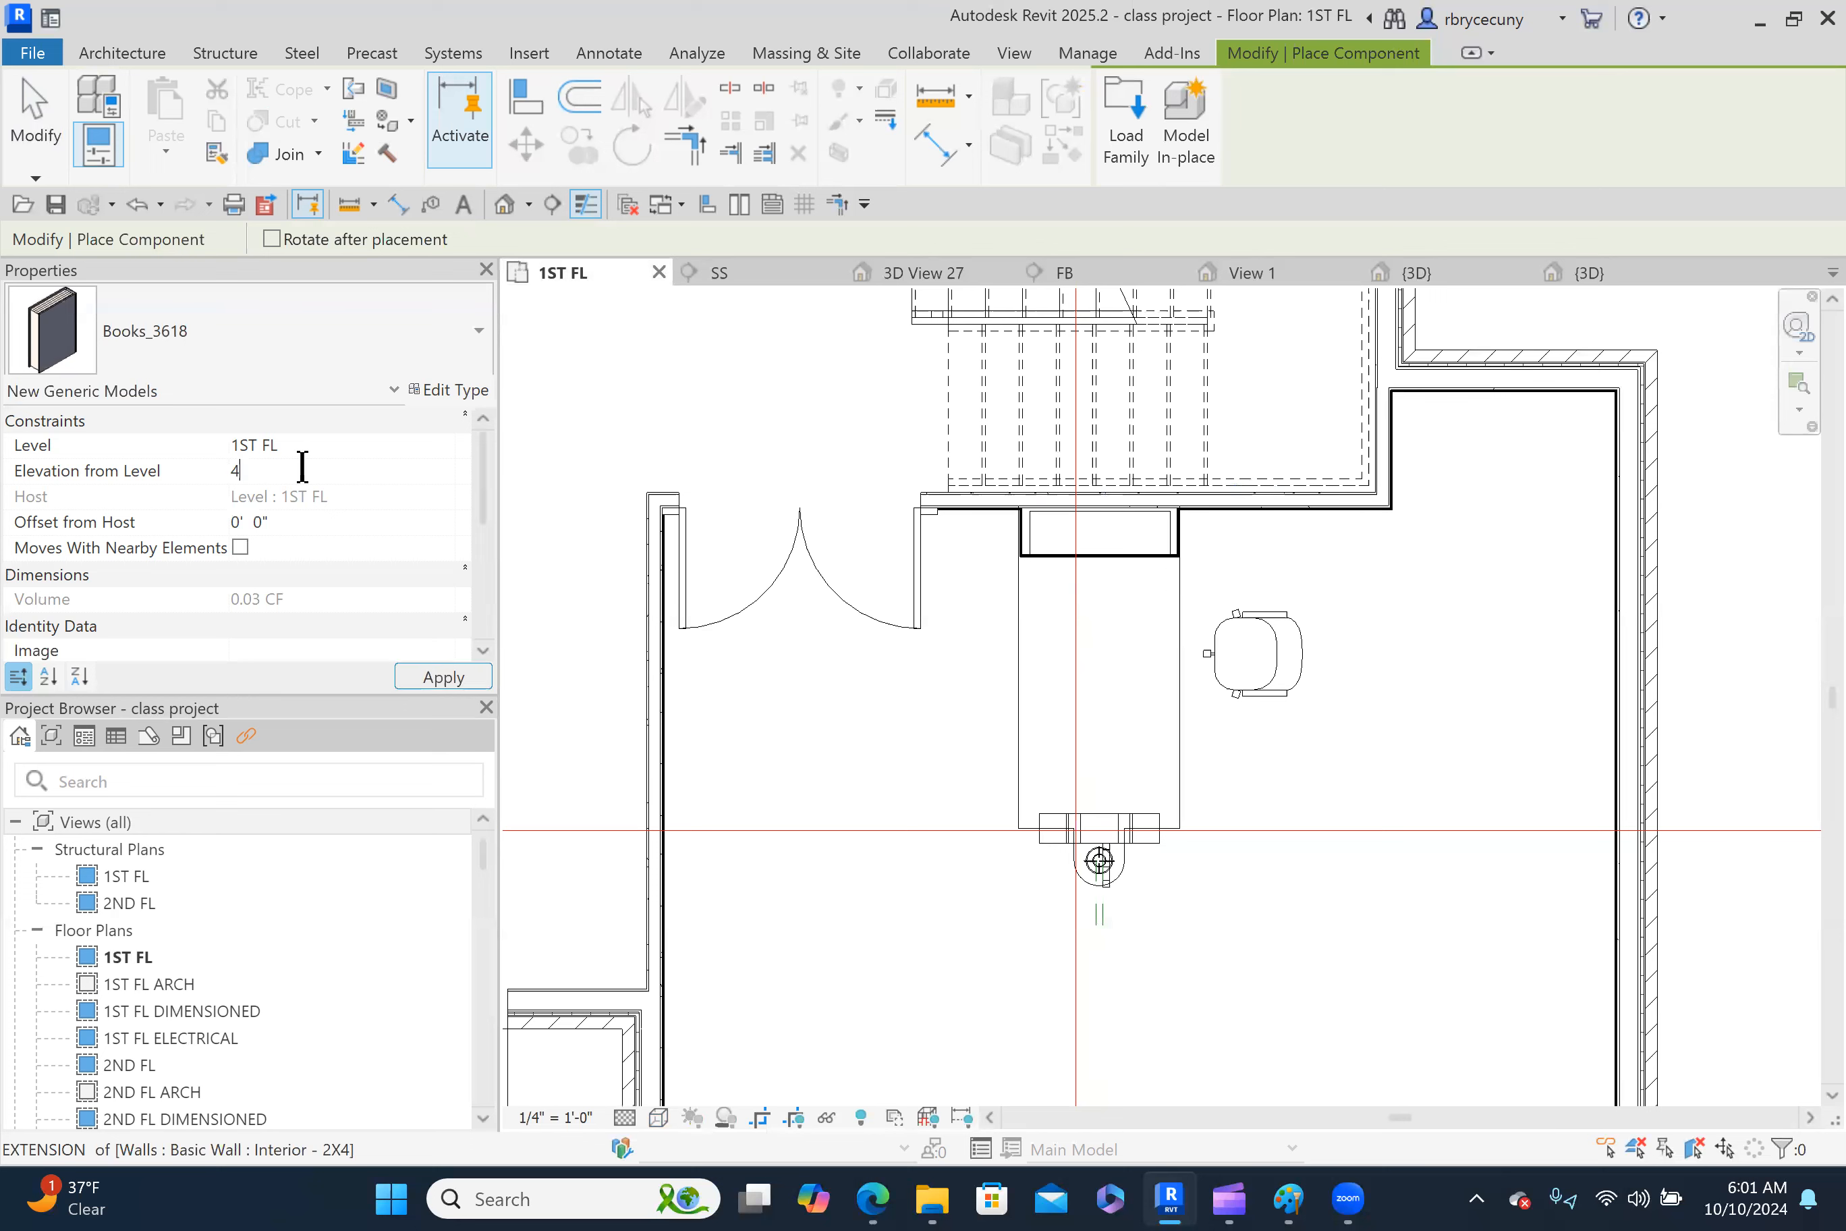
pyautogui.click(442, 678)
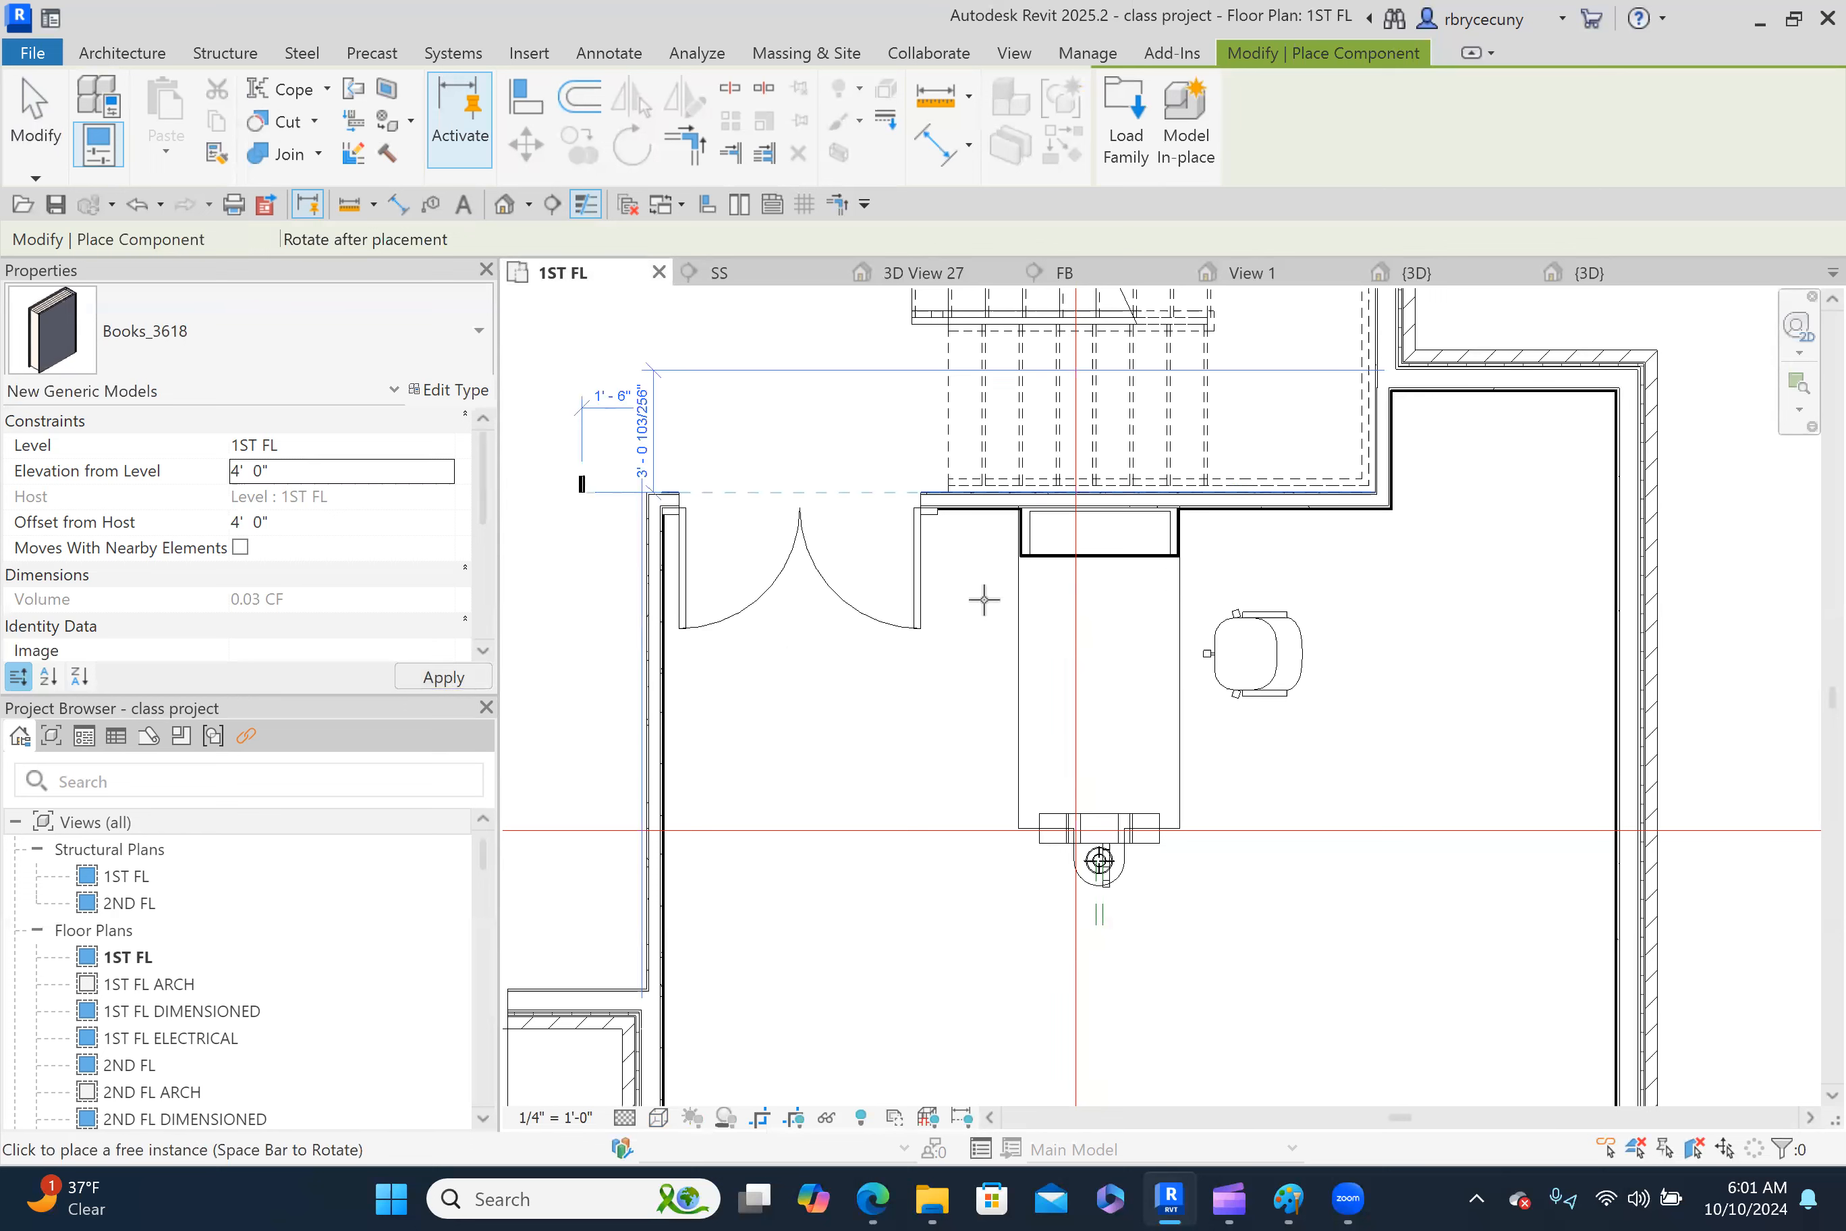
pyautogui.click(1056, 545)
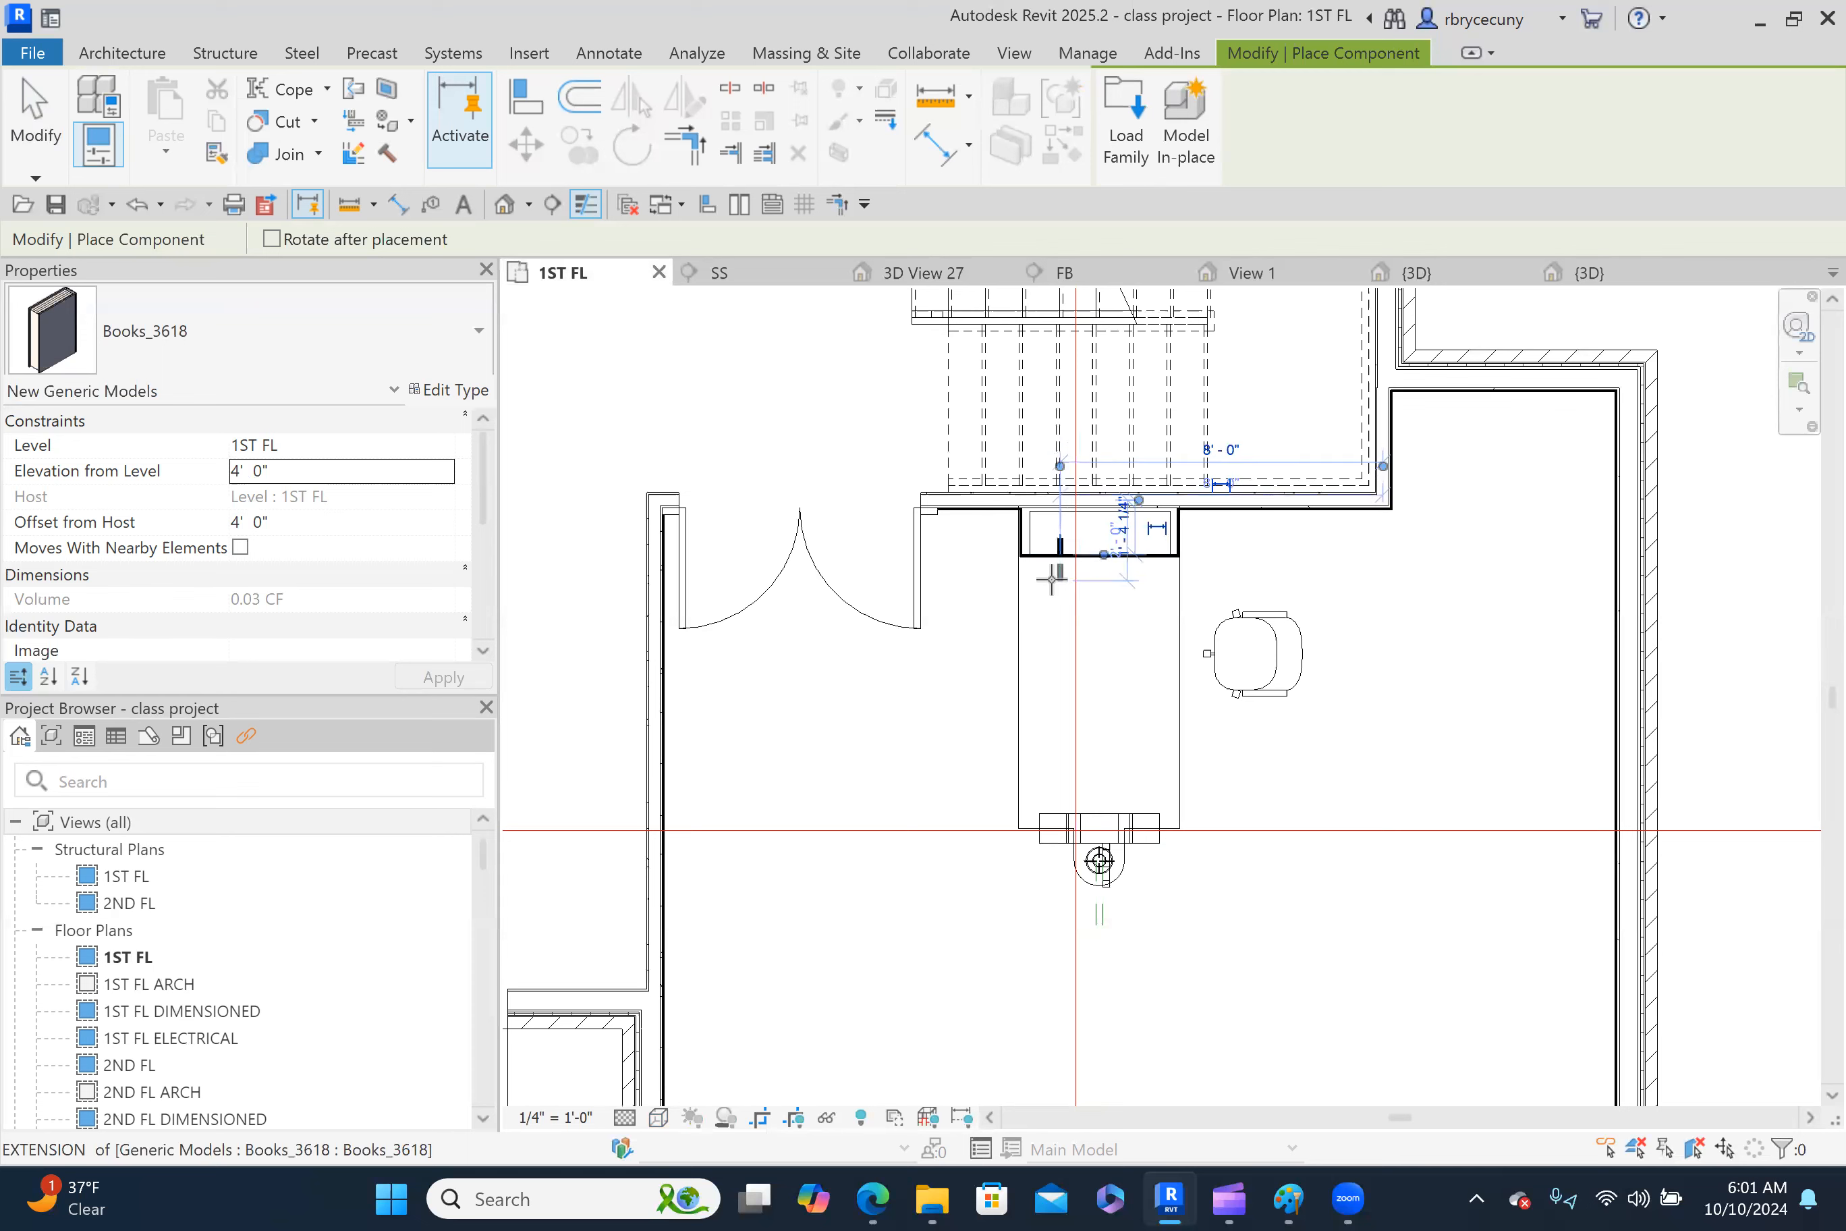
pyautogui.press('Escape')
pyautogui.press('Escape')
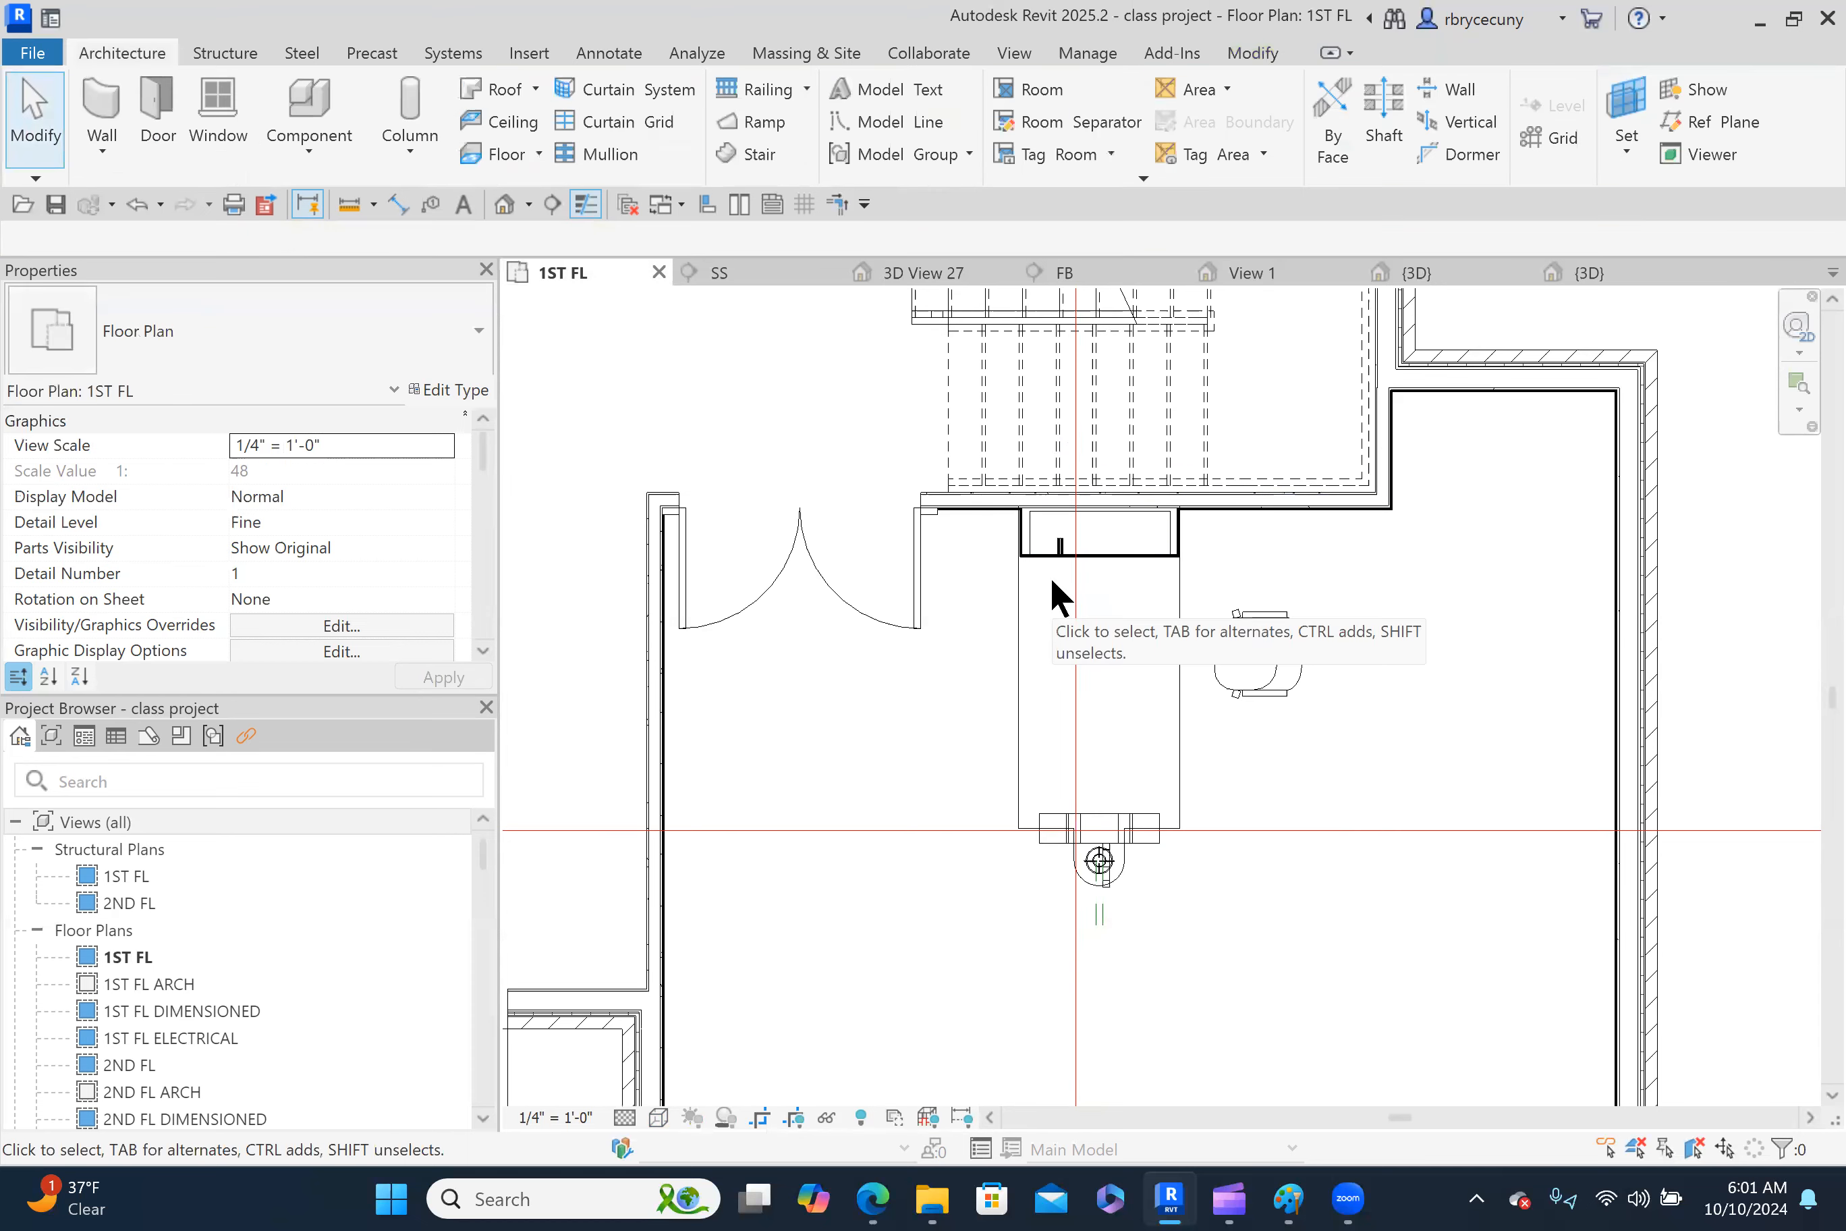
pyautogui.click(956, 272)
pyautogui.scroll(3, 847, 571)
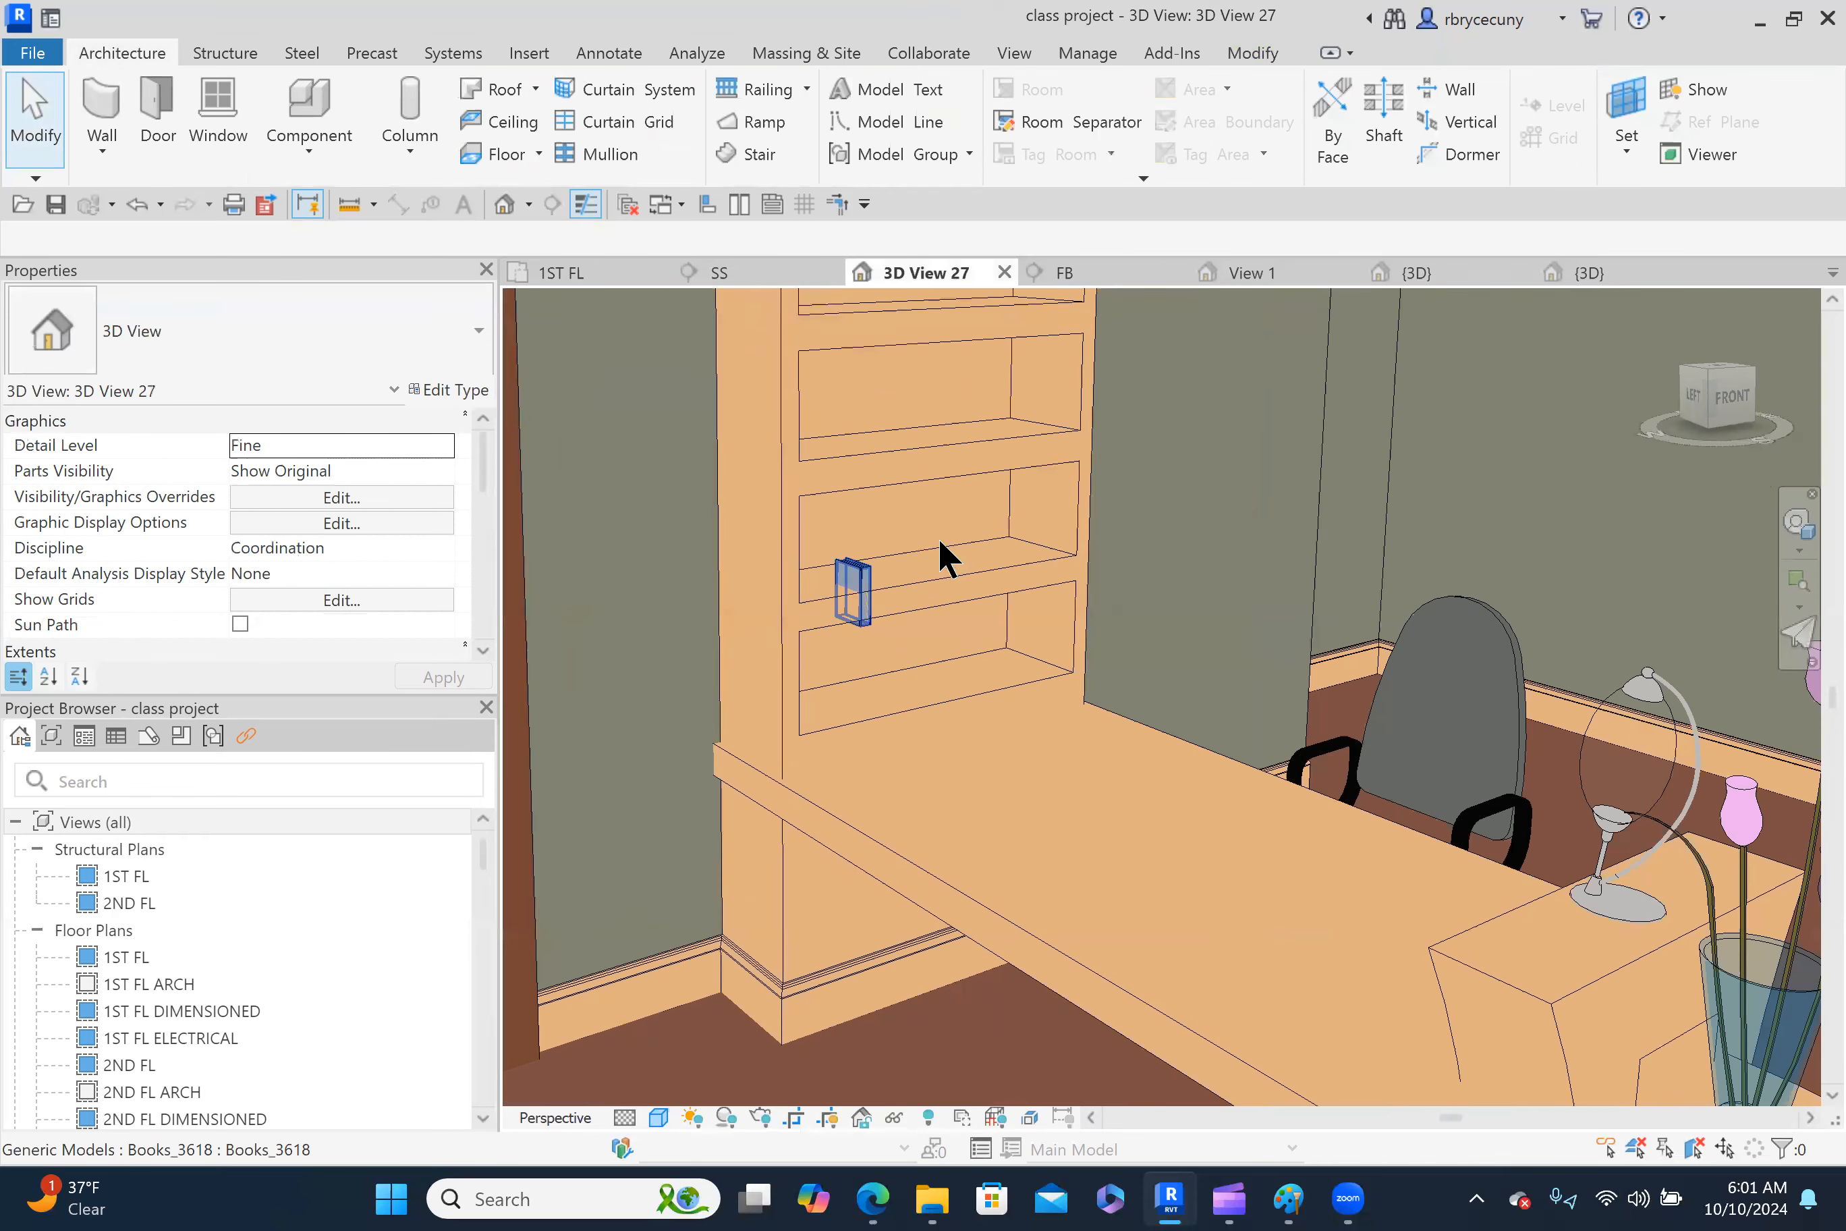
pyautogui.scroll(-2, 870, 576)
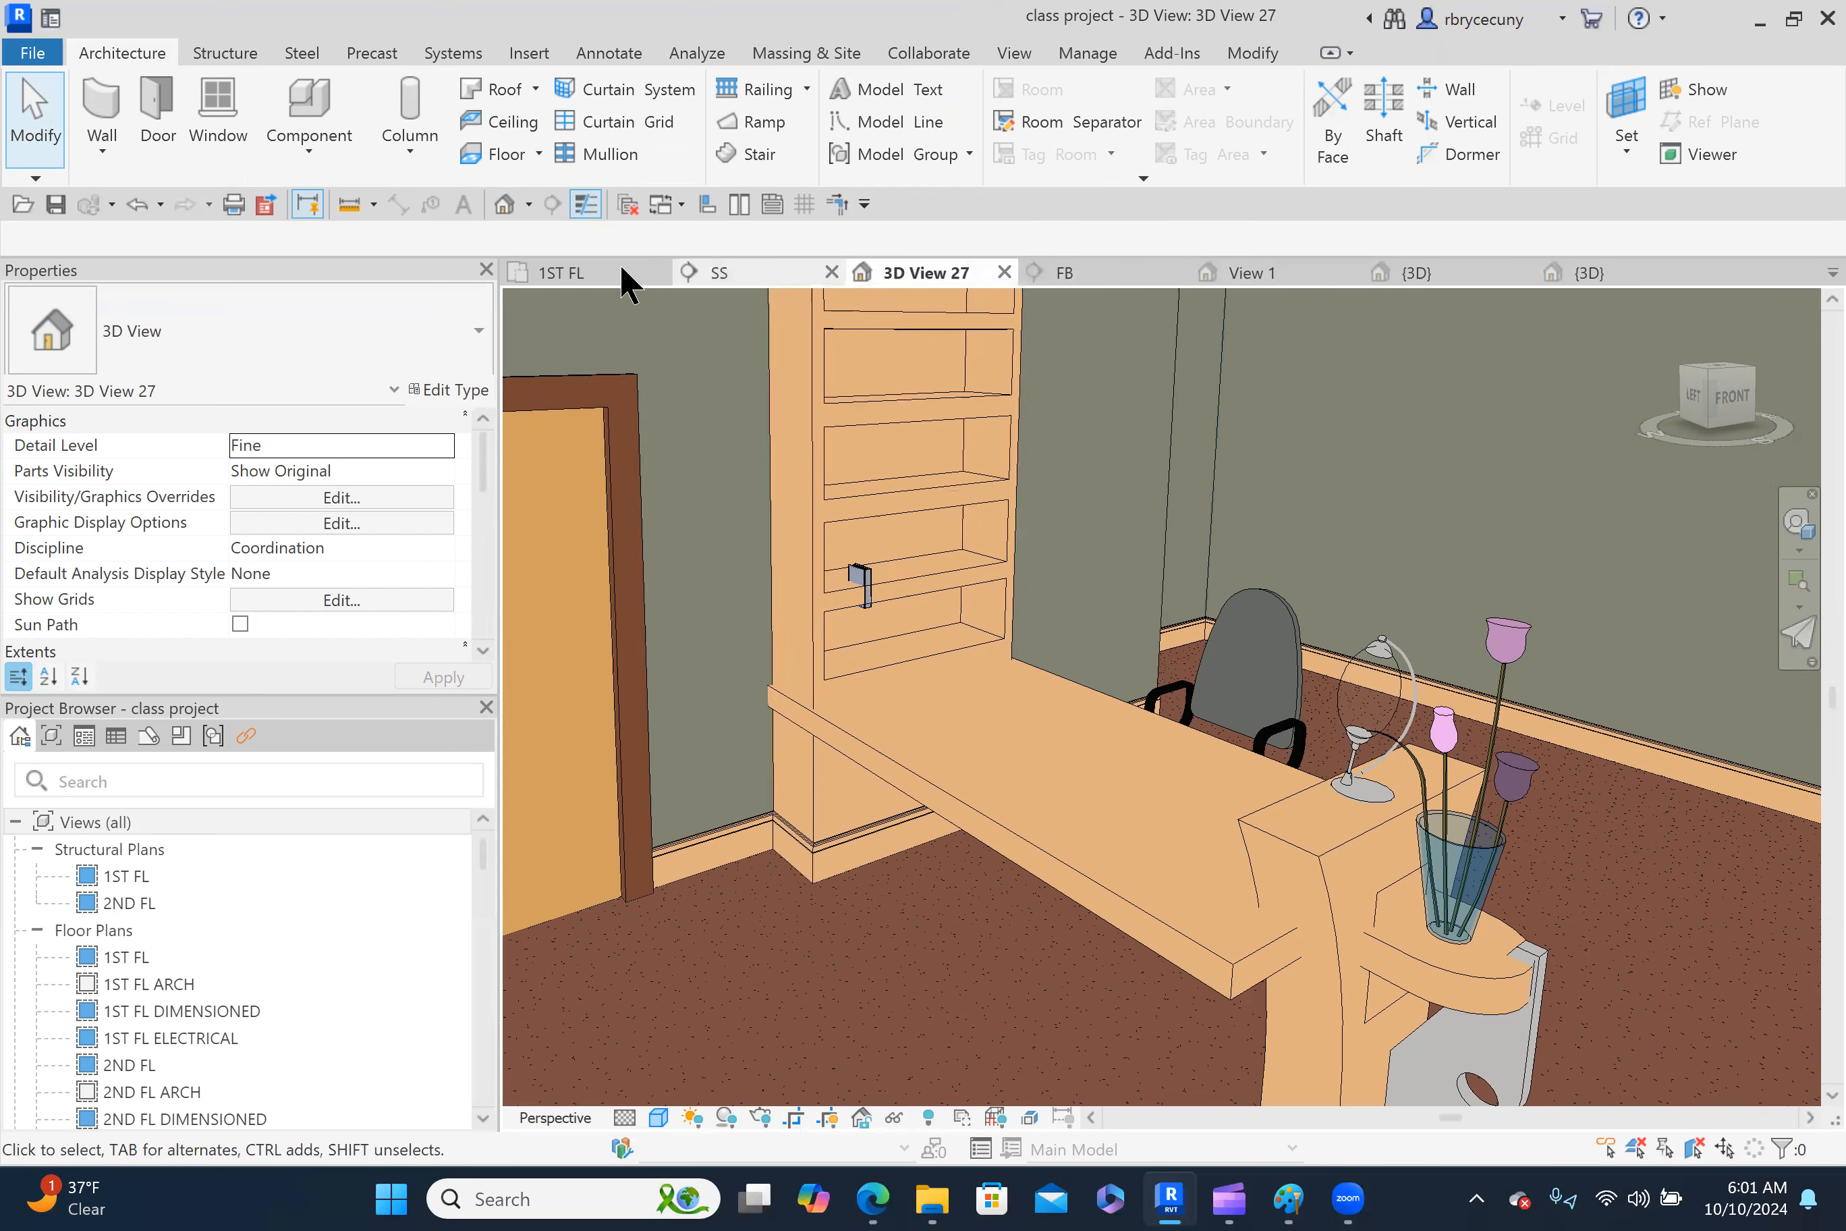
# Place Books_10472 on the desk in the 1ST FL plan at 2' 8" elevation from level, rotating it before placement.
pyautogui.click(600, 277)
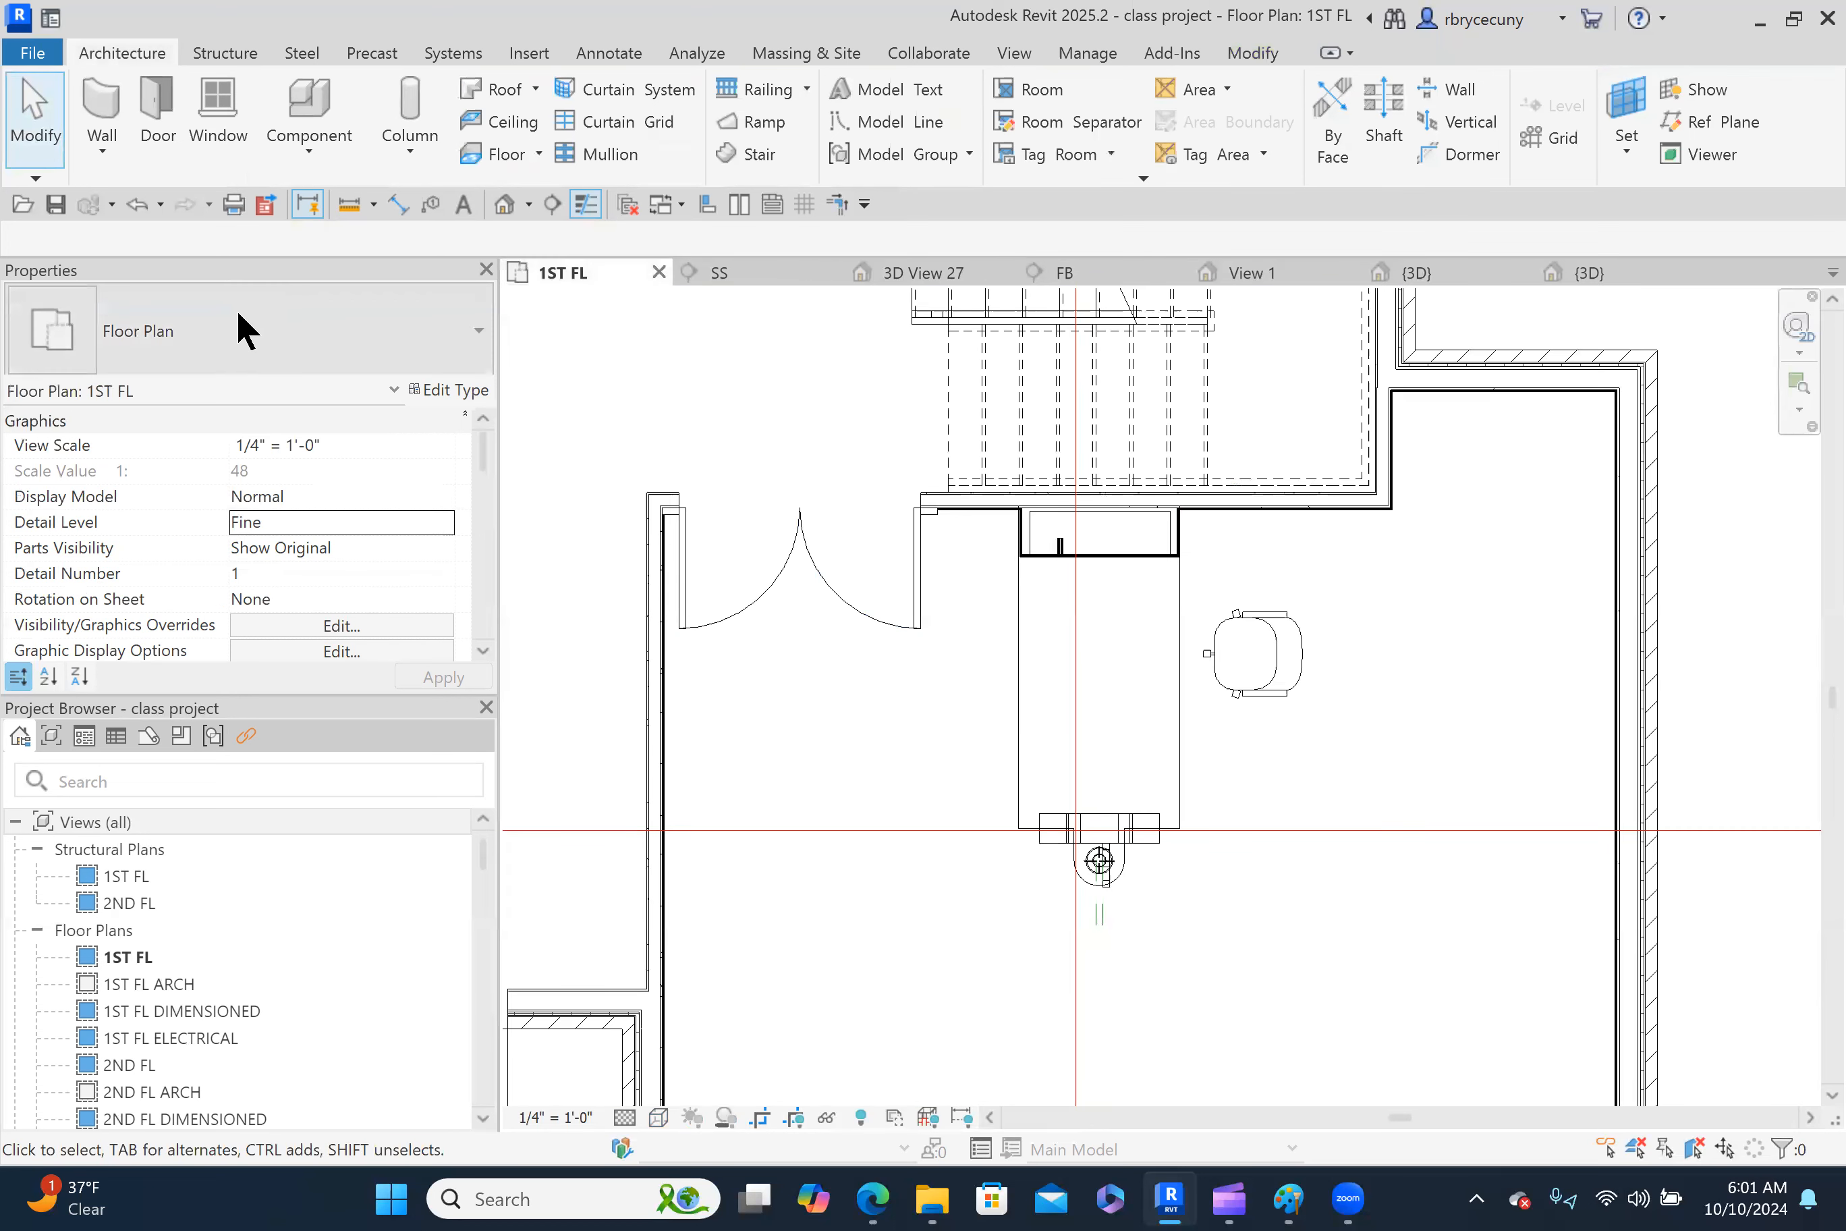
pyautogui.click(315, 103)
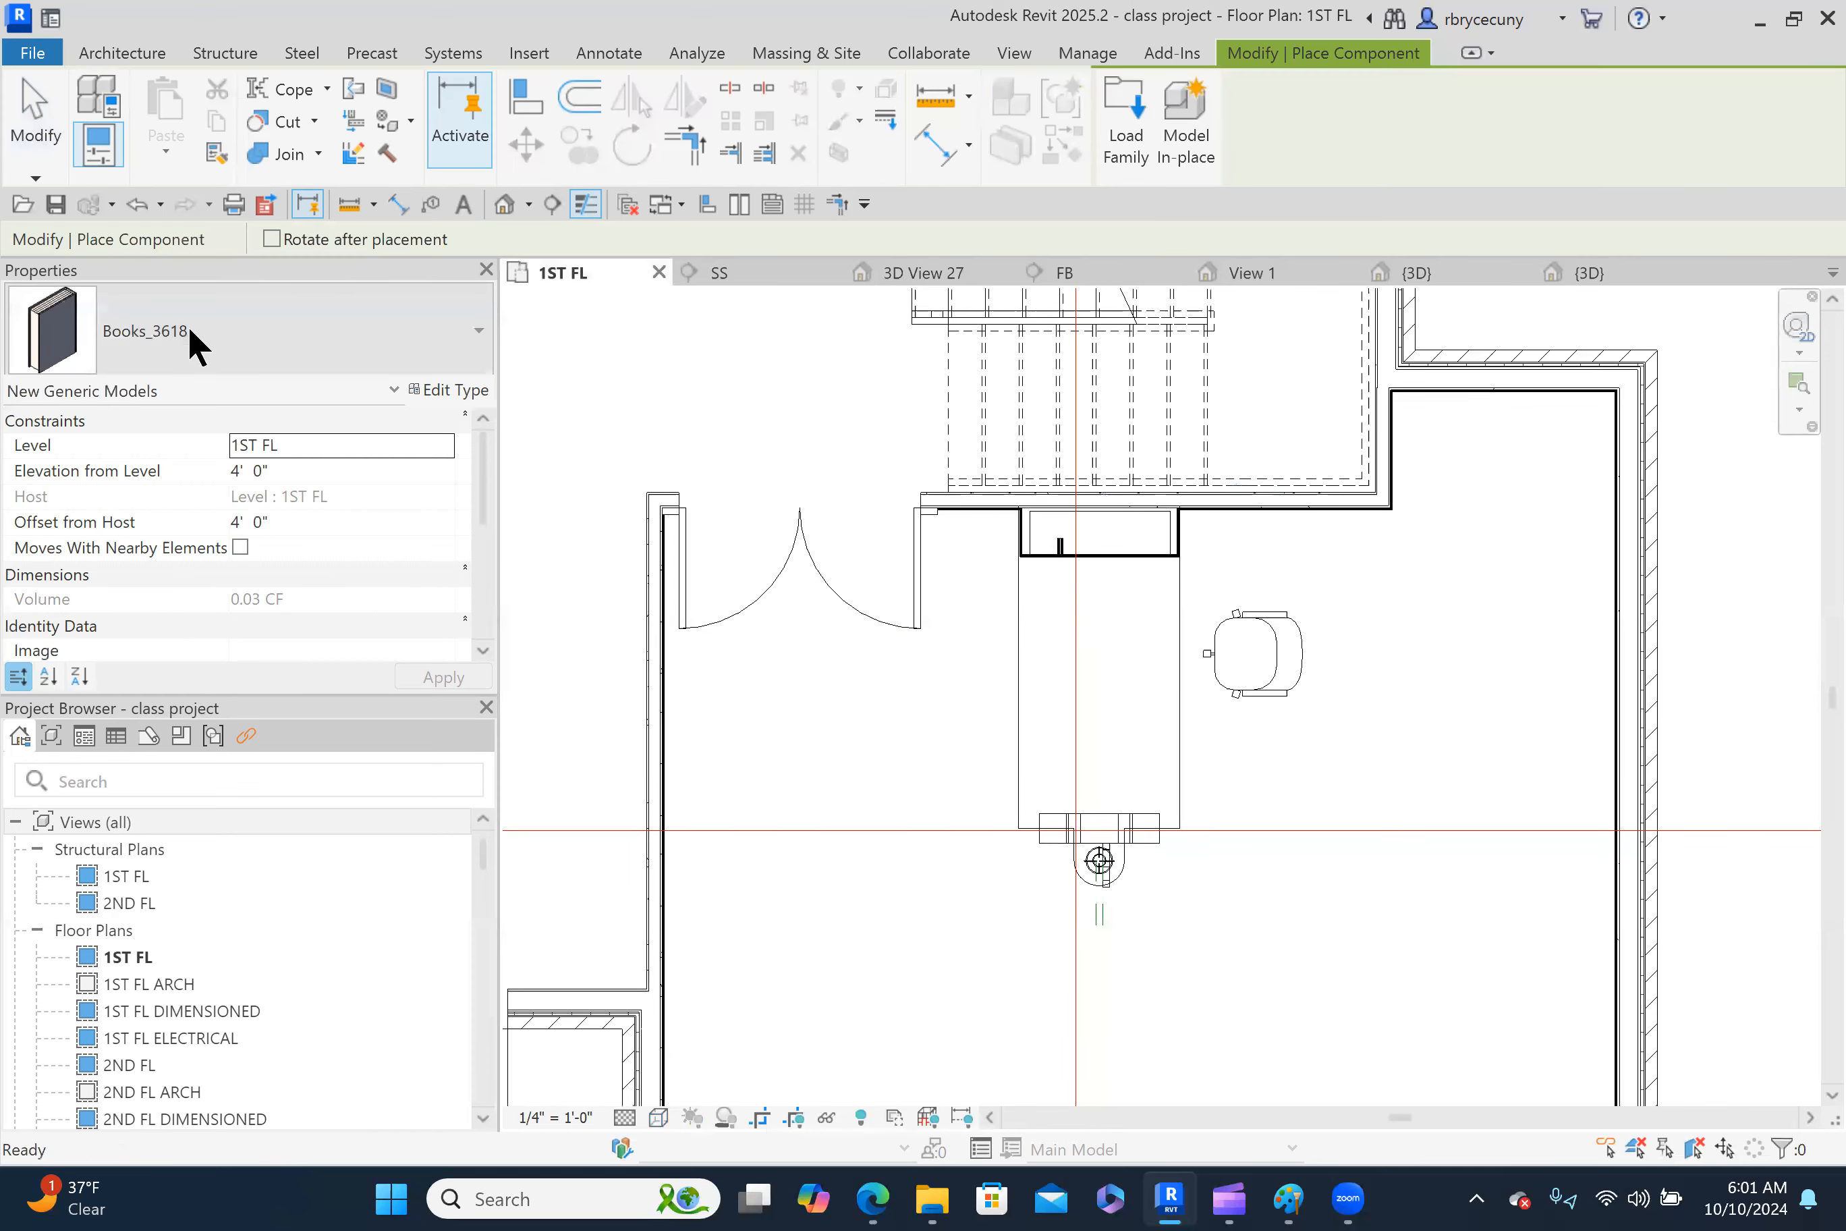
pyautogui.click(188, 324)
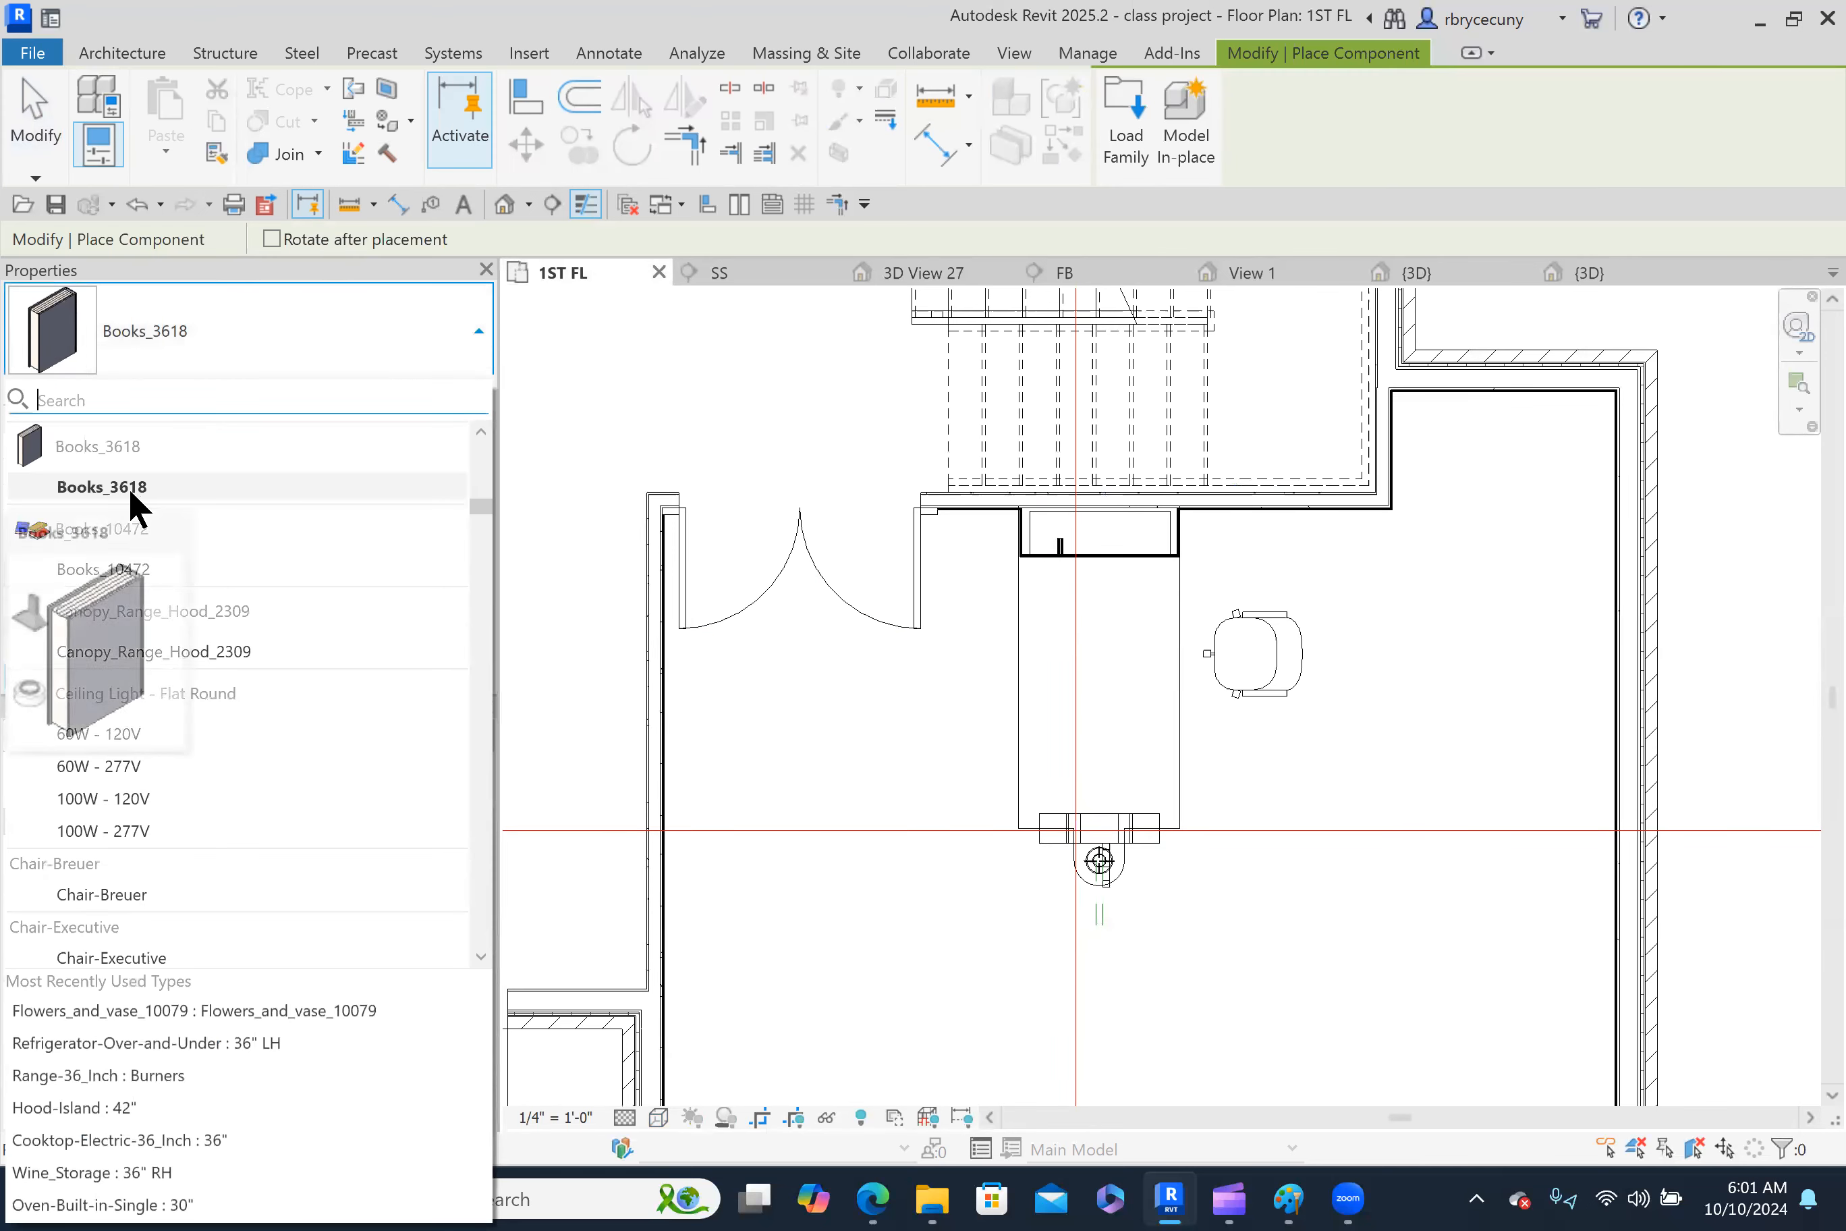
pyautogui.click(118, 568)
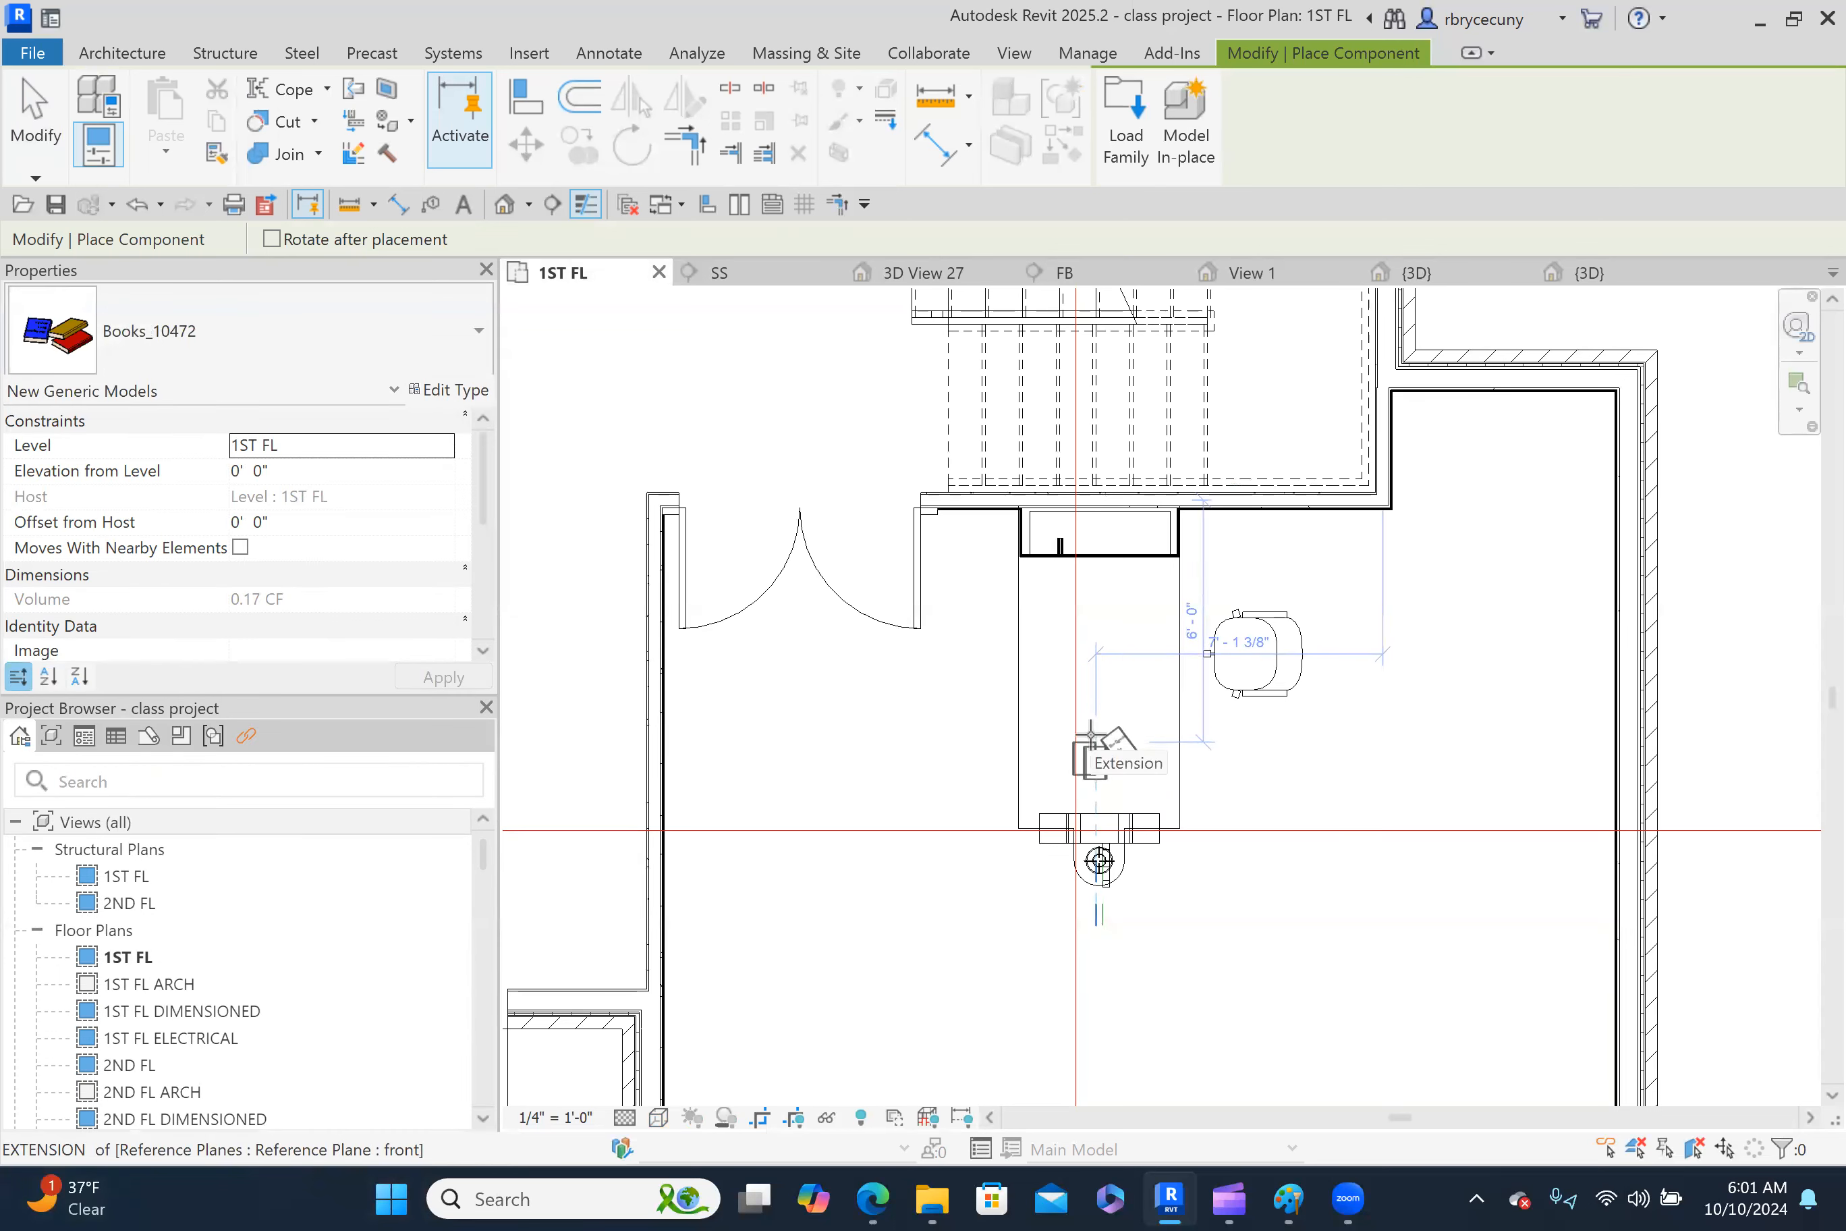
pyautogui.click(106, 463)
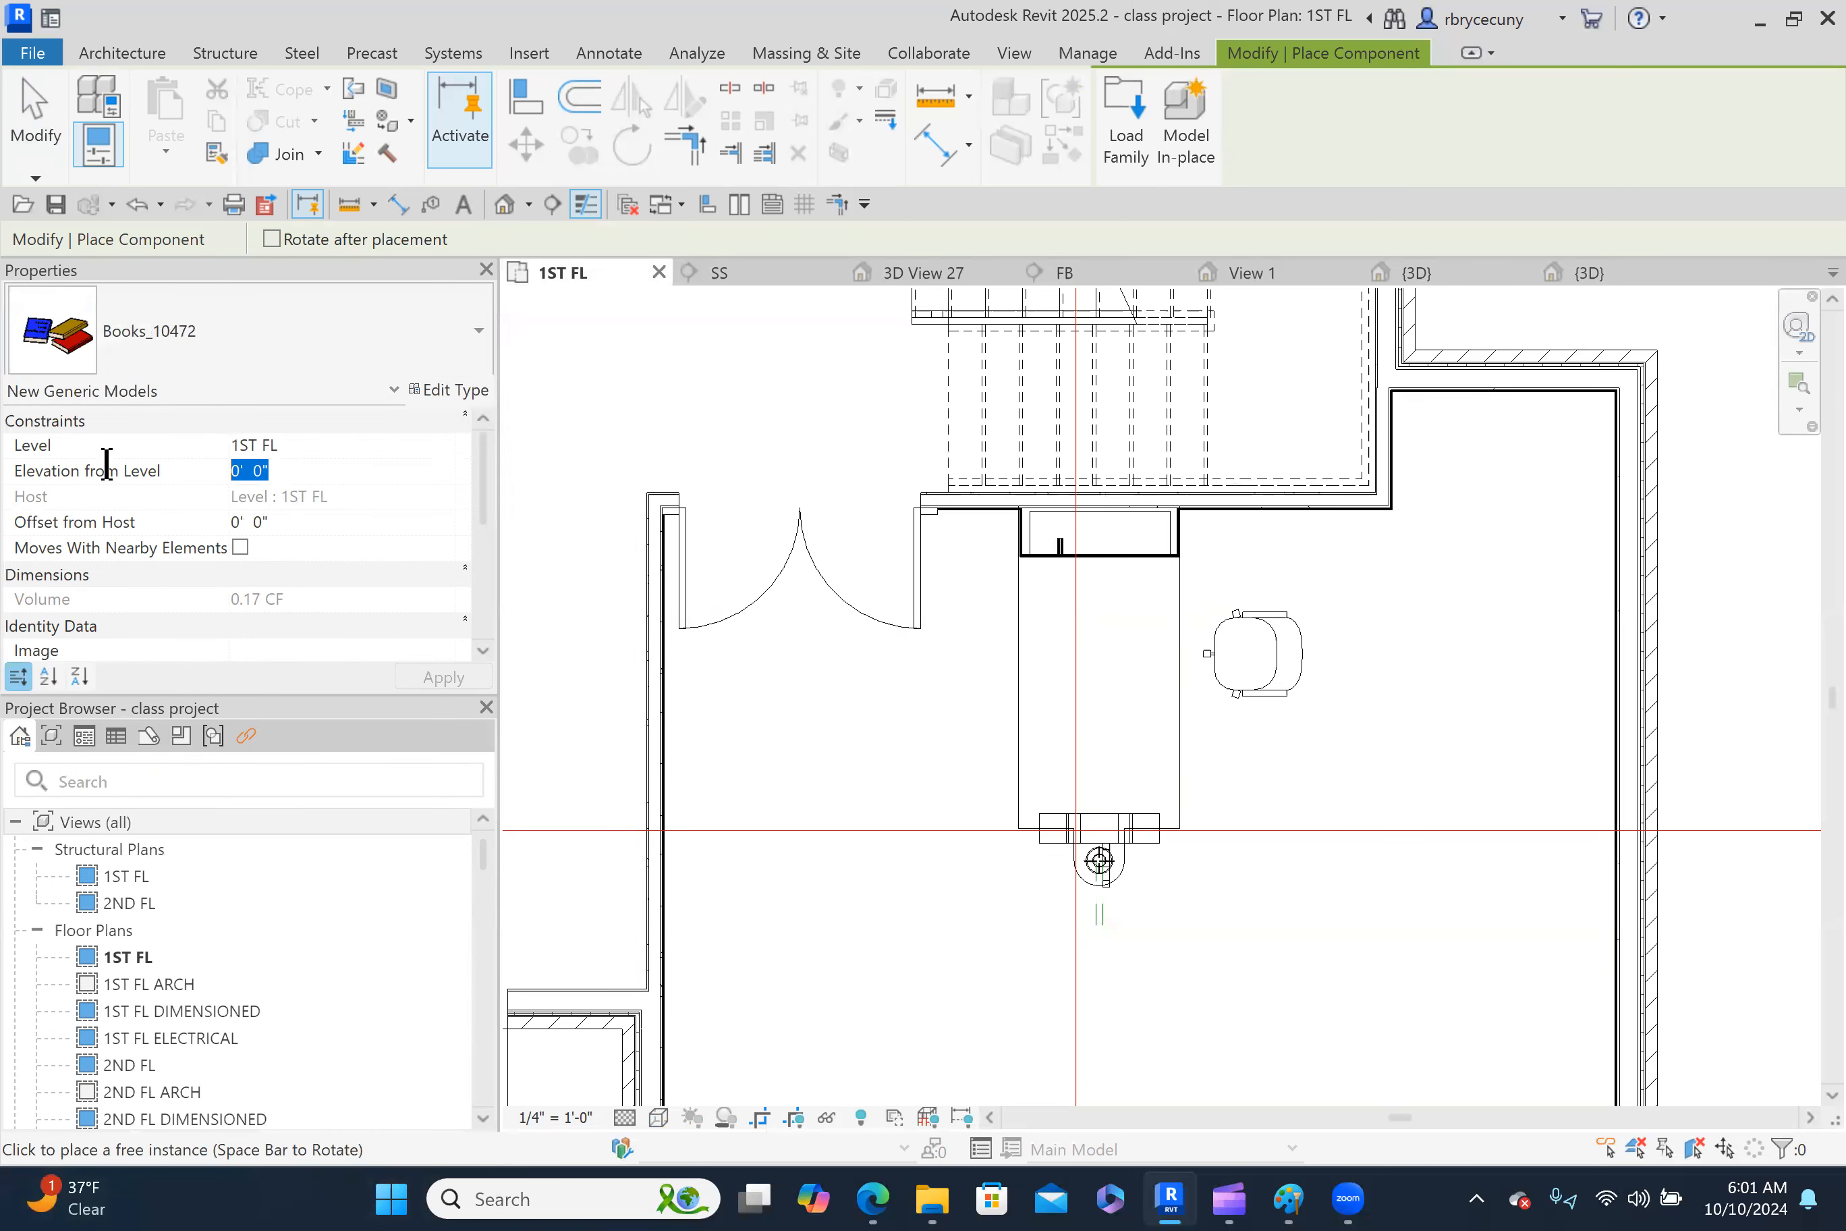
pyautogui.write("2'8")
pyautogui.press('Return')
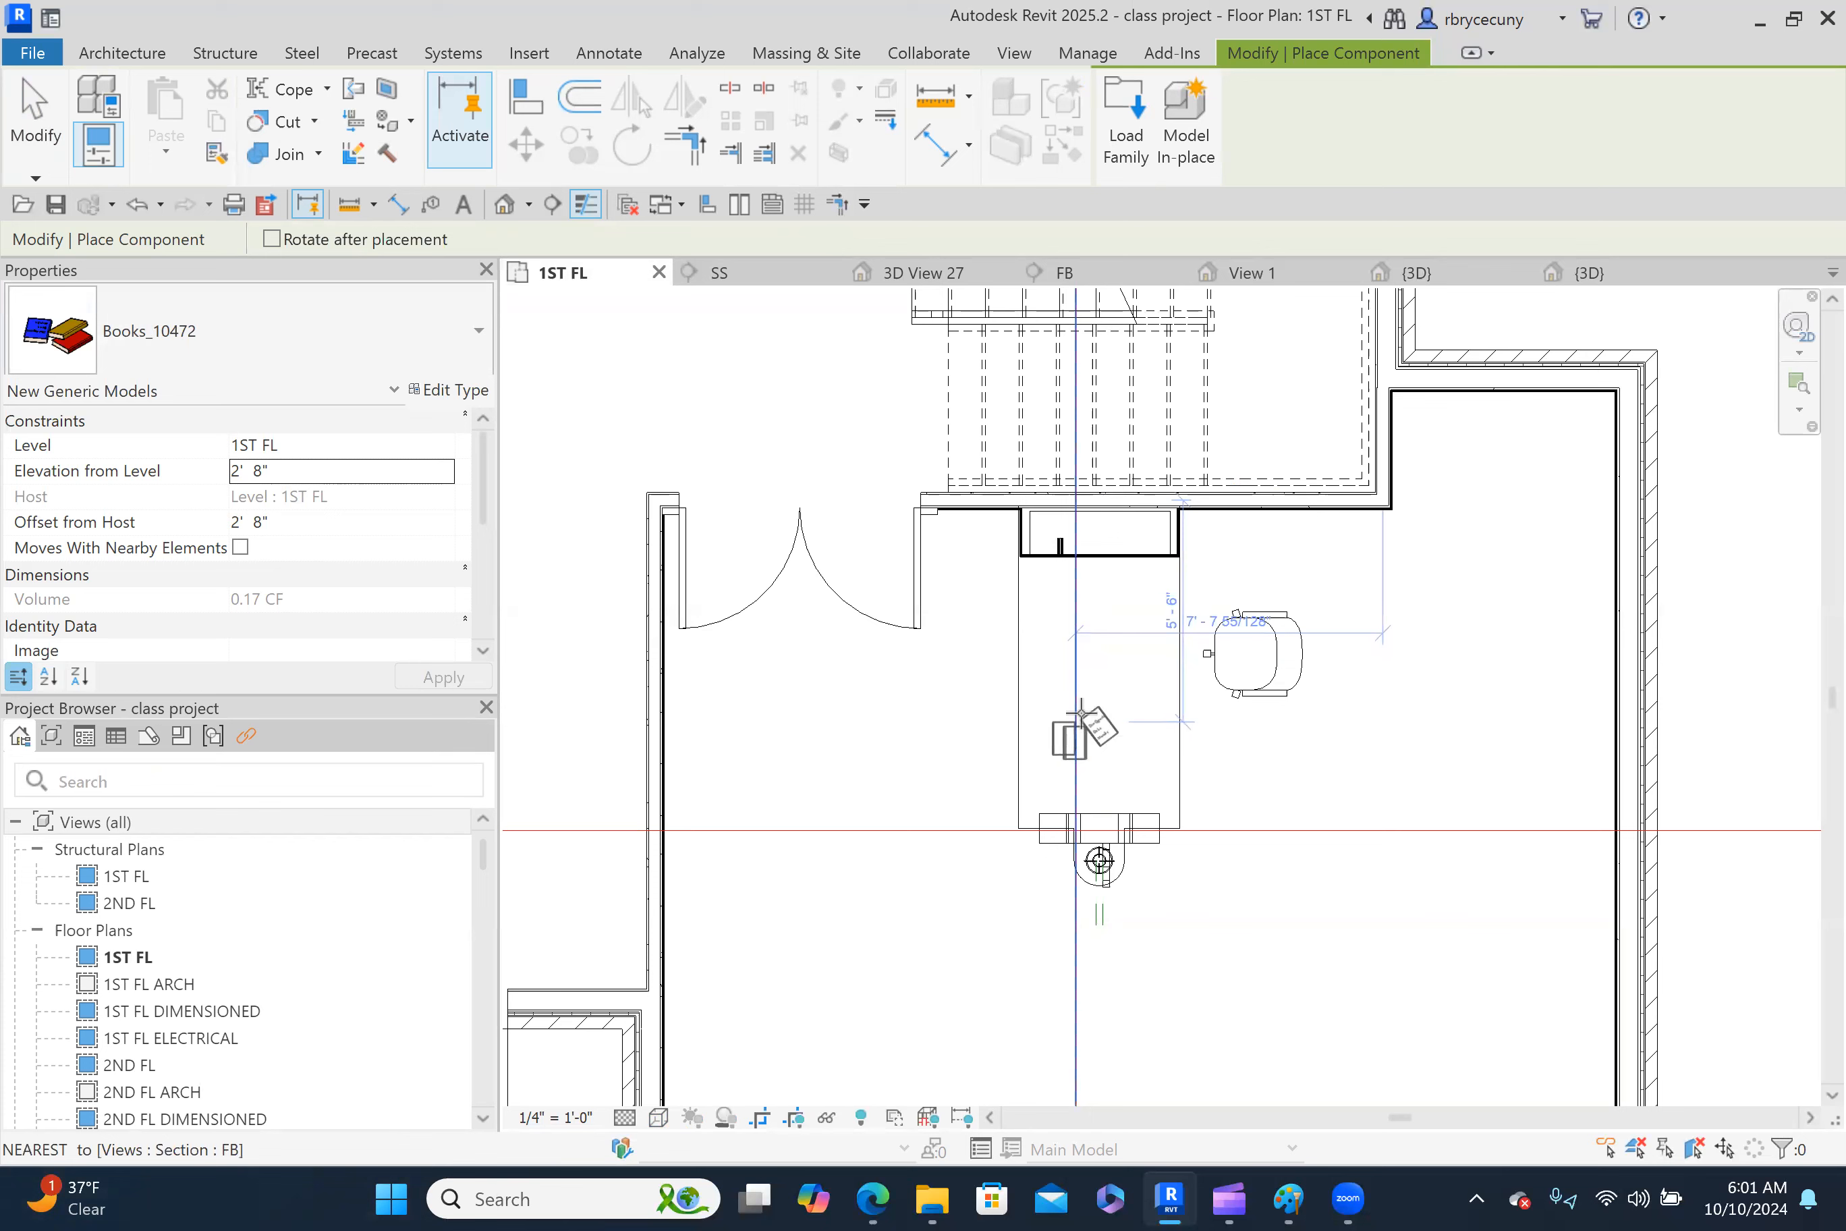
pyautogui.press('space')
pyautogui.click(1080, 709)
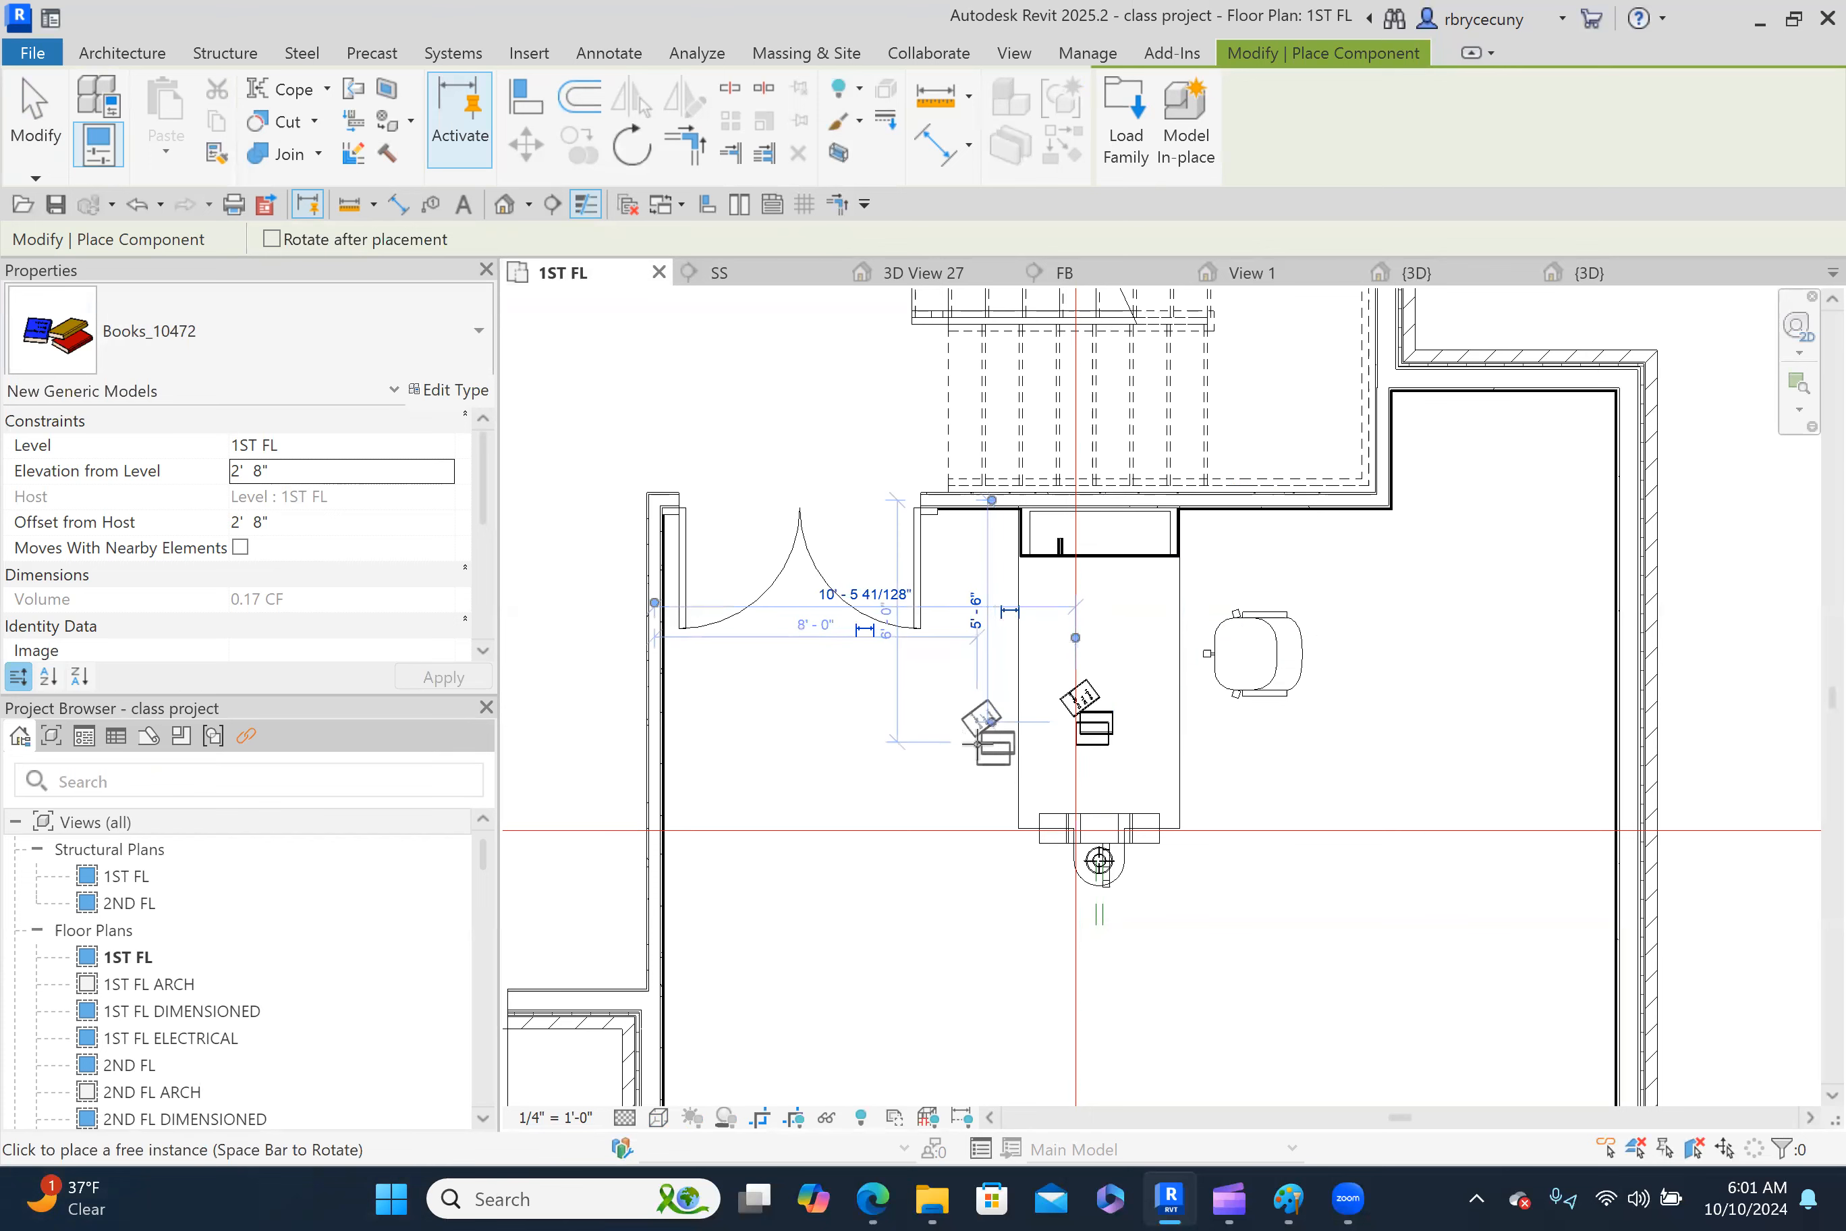
pyautogui.press('Escape')
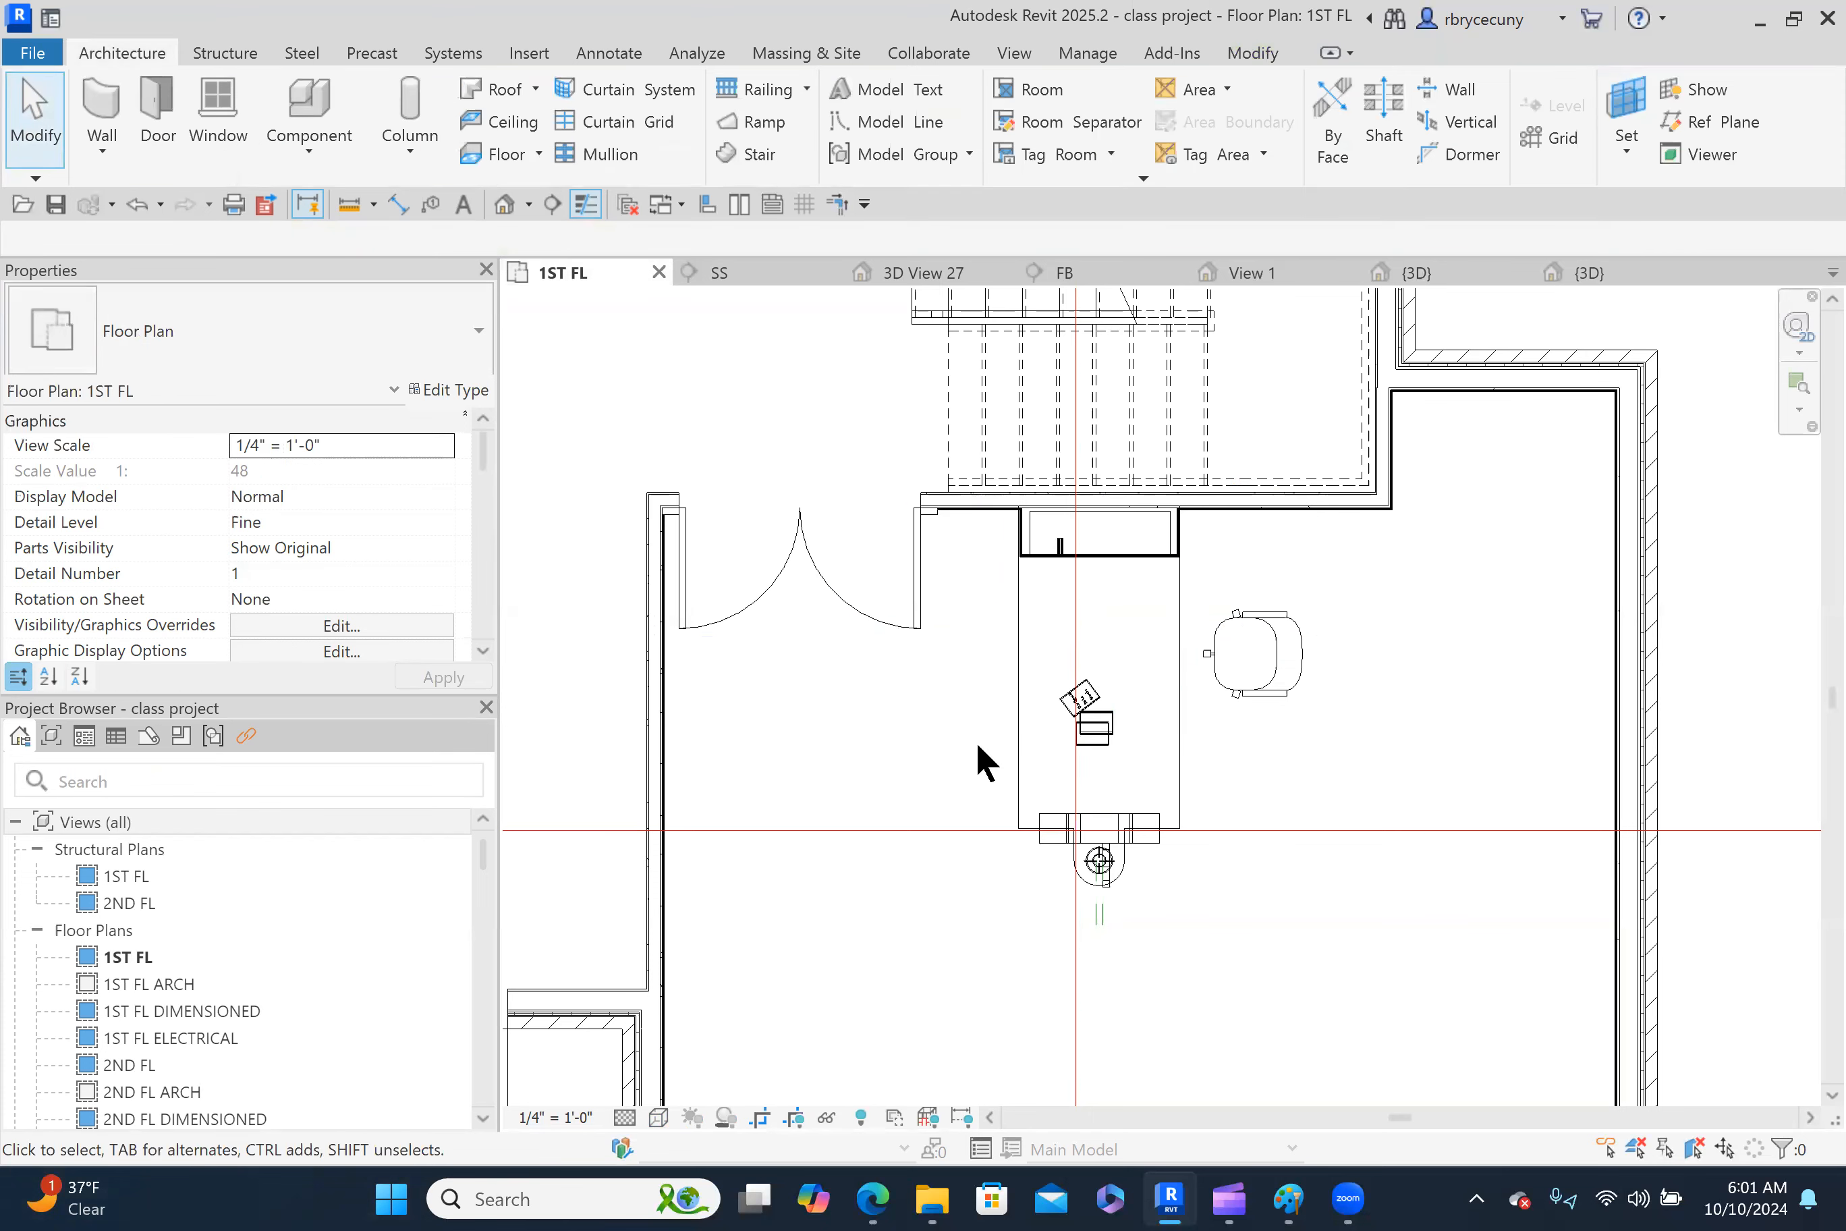
# In 3D View 27, nudge the desk books toward the end support and the desk edge away from the chair.
pyautogui.click(937, 276)
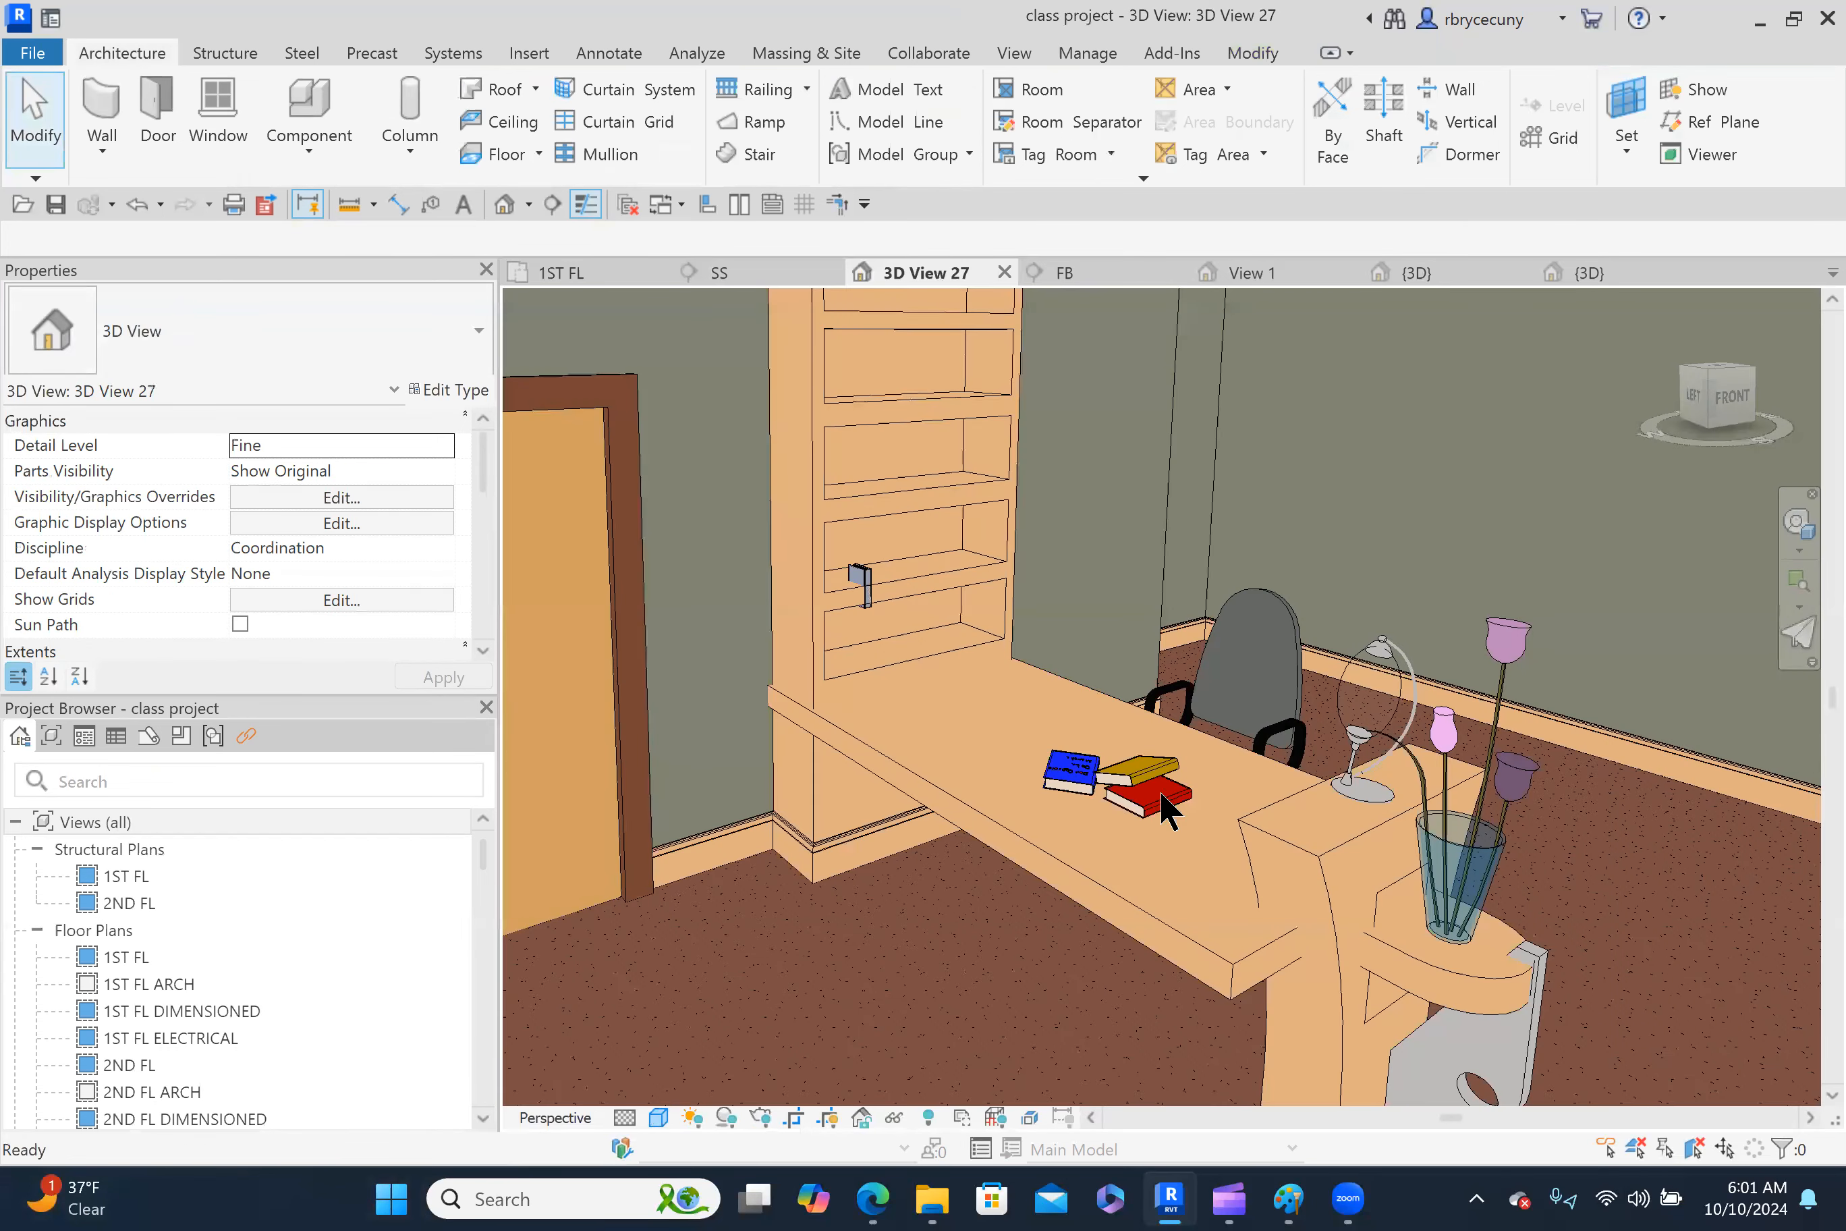
pyautogui.click(1168, 809)
pyautogui.press('Down')
pyautogui.press('Down')
pyautogui.press('Down')
pyautogui.press('Down')
pyautogui.press('Down')
pyautogui.press('Left')
pyautogui.press('Left')
pyautogui.press('Left')
pyautogui.press('Left')
pyautogui.press('Left')
pyautogui.press('Left')
pyautogui.press('Left')
pyautogui.press('Left')
pyautogui.press('Left')
pyautogui.press('Down')
pyautogui.press('Down')
pyautogui.press('Down')
pyautogui.press('Down')
pyautogui.press('Down')
pyautogui.press('Left')
pyautogui.press('Left')
pyautogui.press('Left')
pyautogui.press('Left')
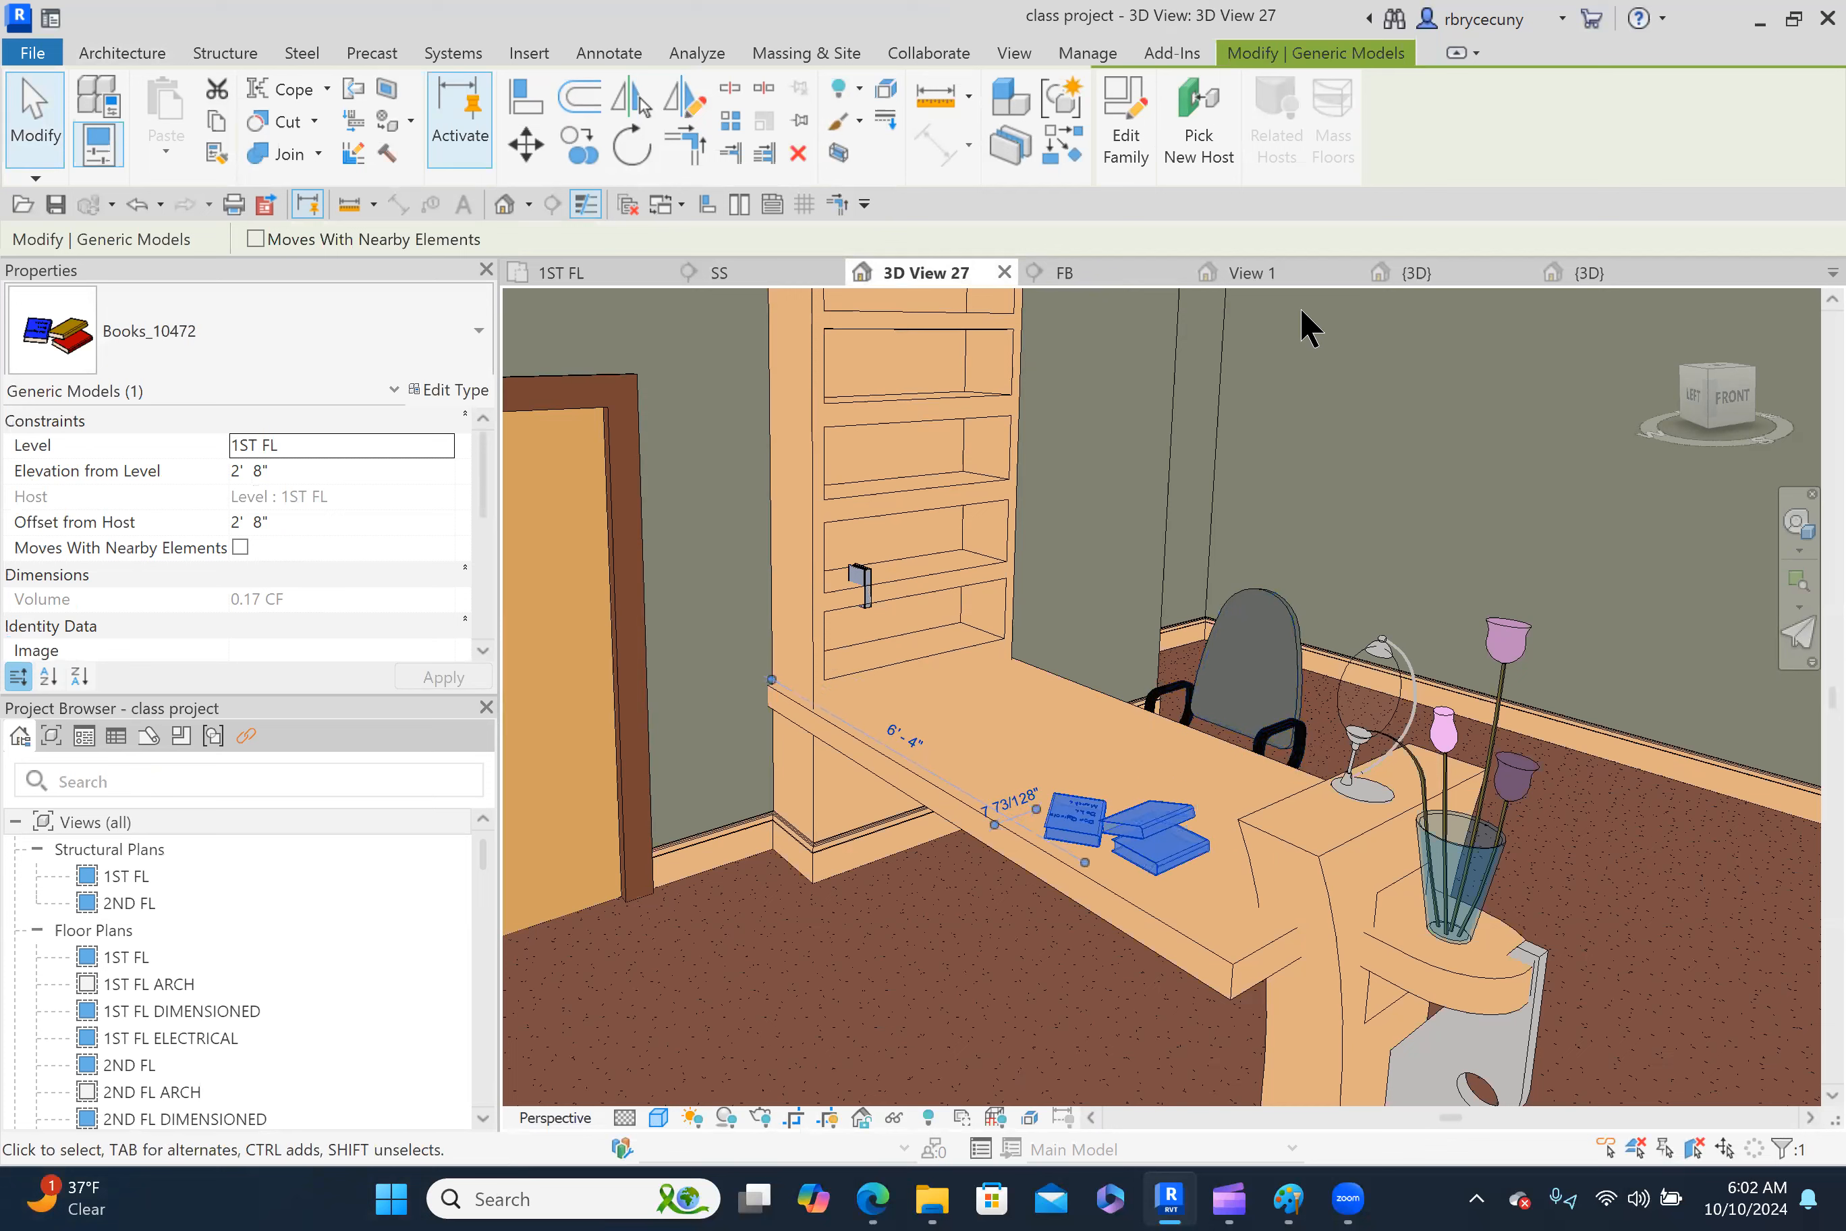
# Start placing a component in the 1ST FL plan, searching the types for "comp" and choosing iMac_20quot_Intel_Computer_4508.
pyautogui.click(349, 328)
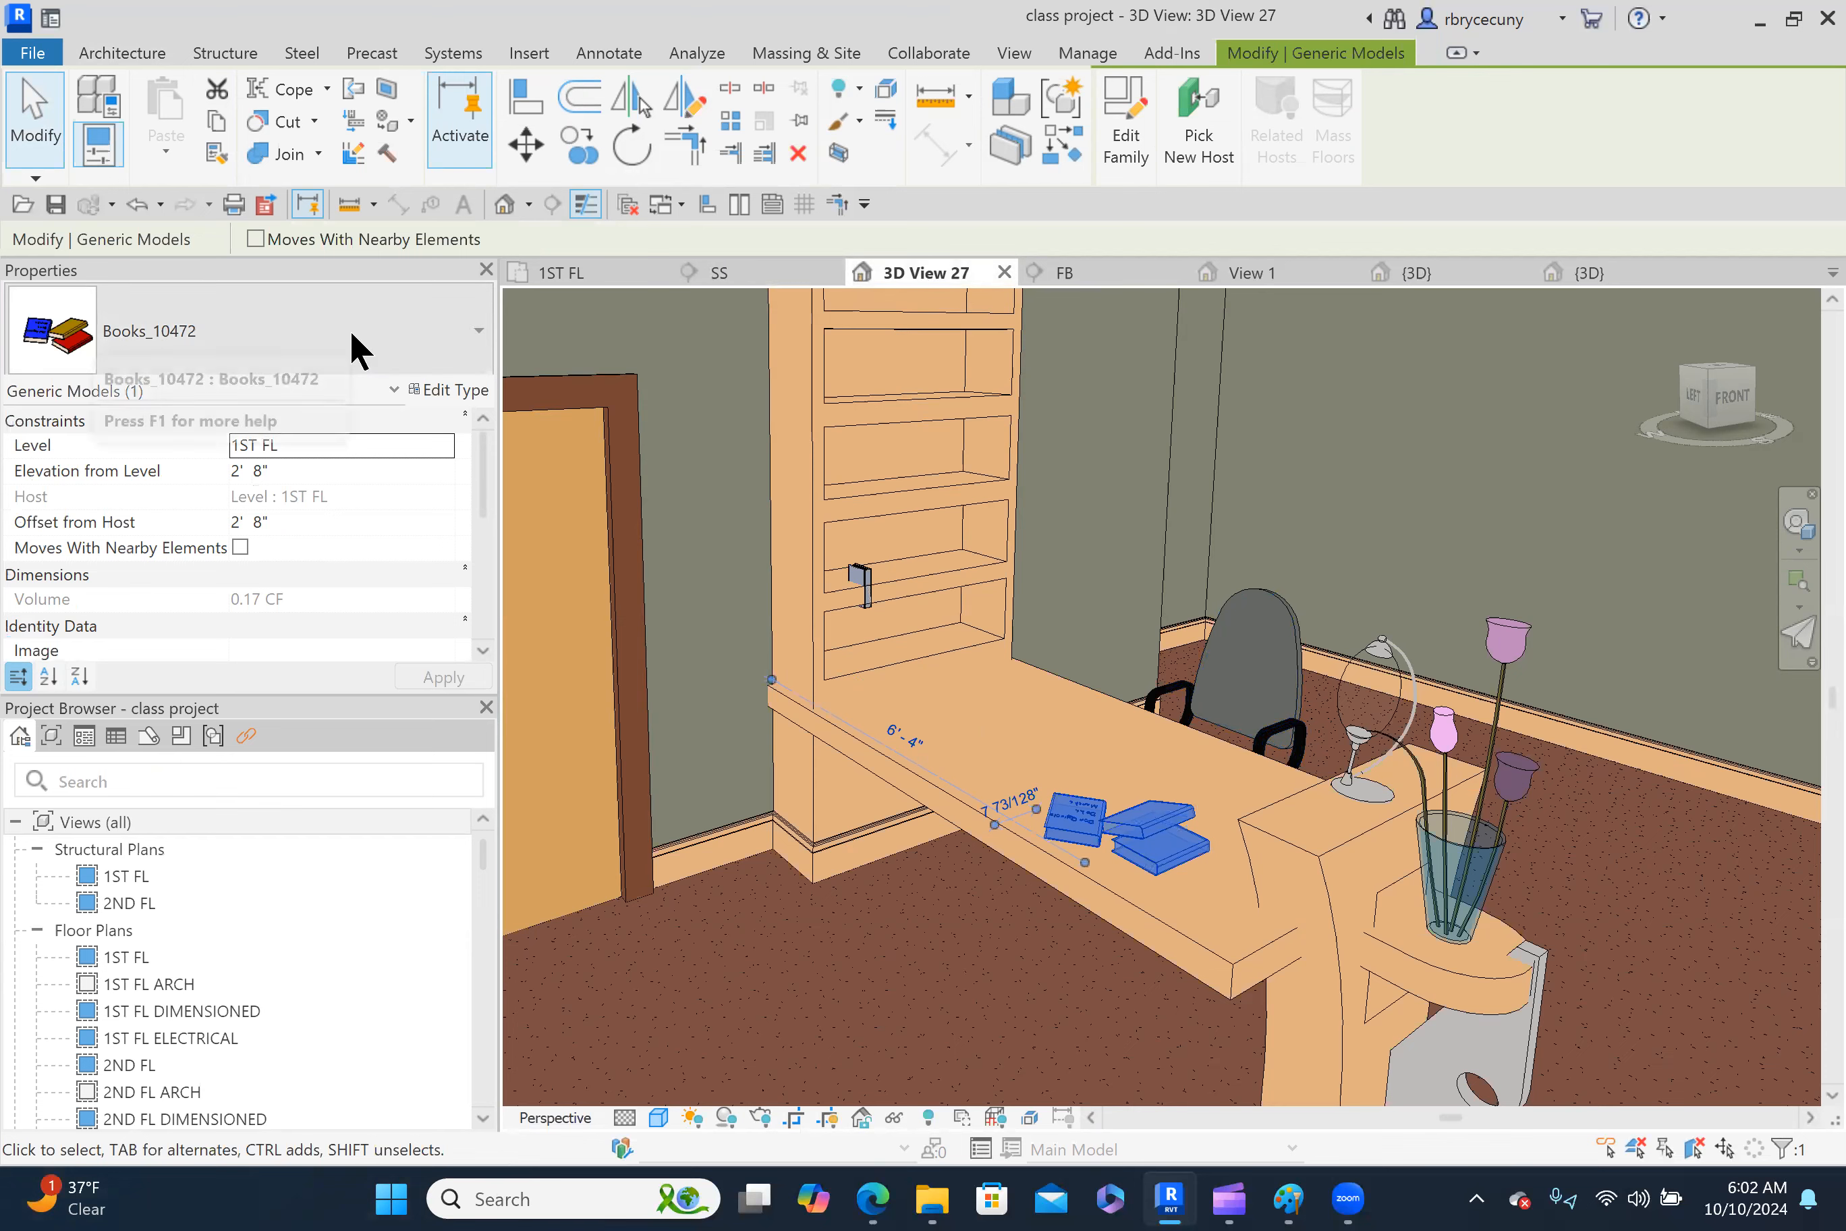
pyautogui.click(561, 273)
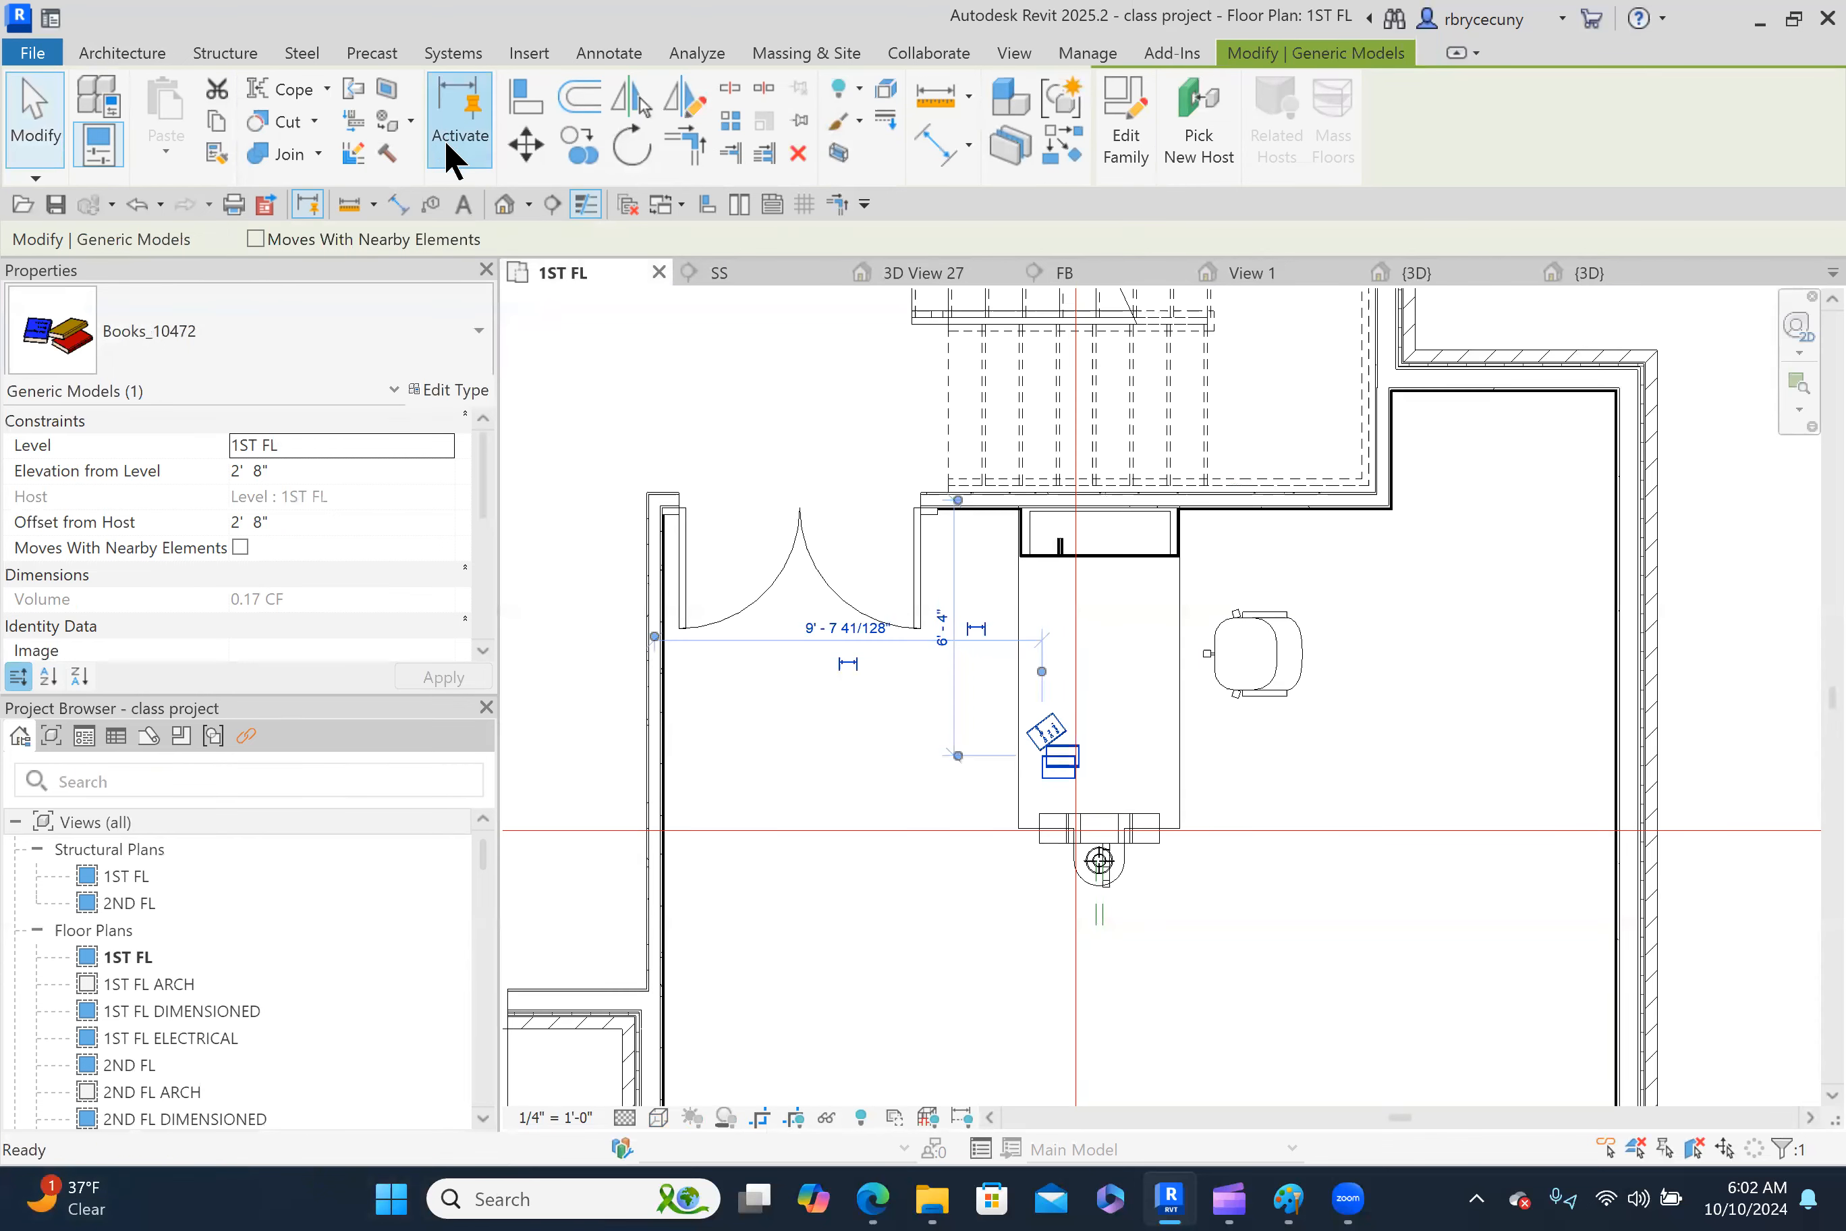
pyautogui.click(167, 52)
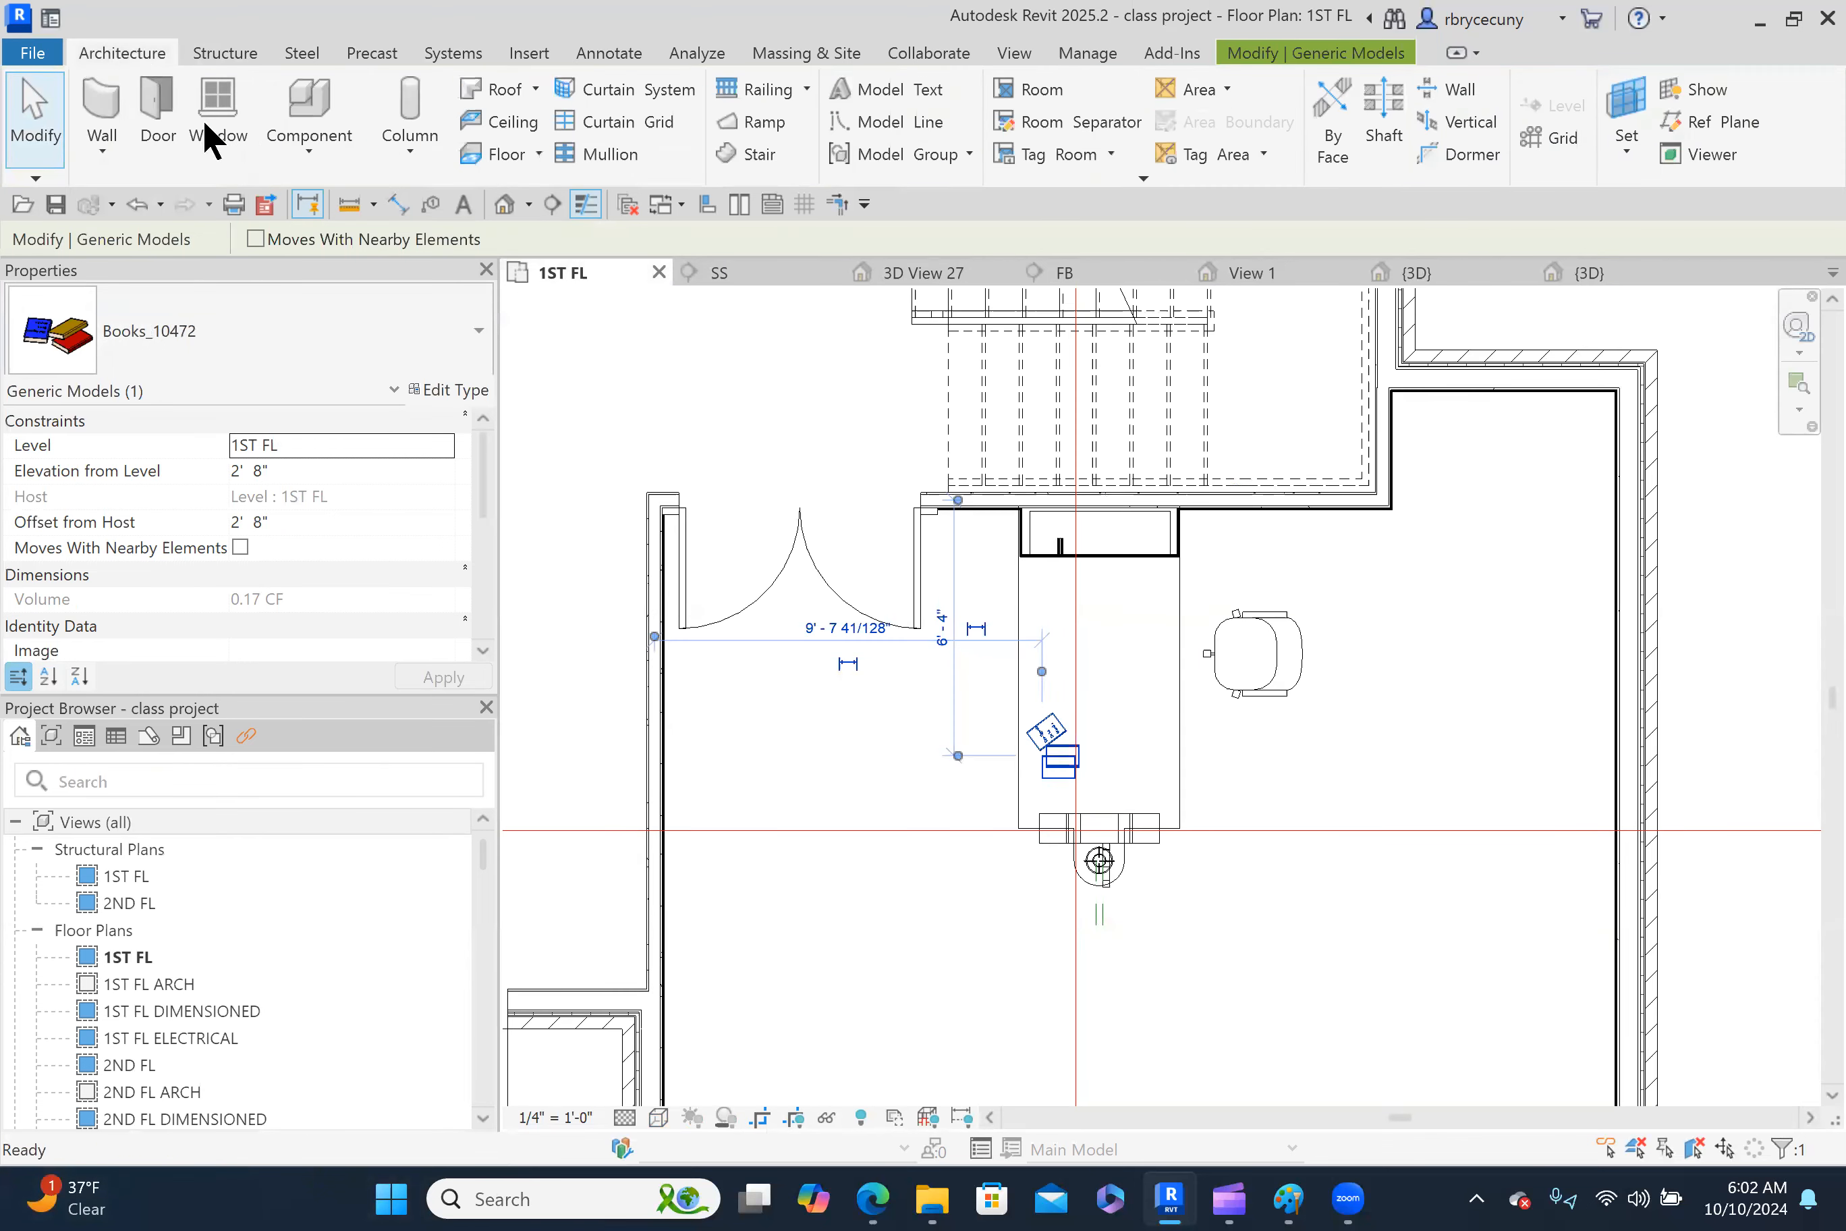
pyautogui.click(304, 86)
pyautogui.click(221, 338)
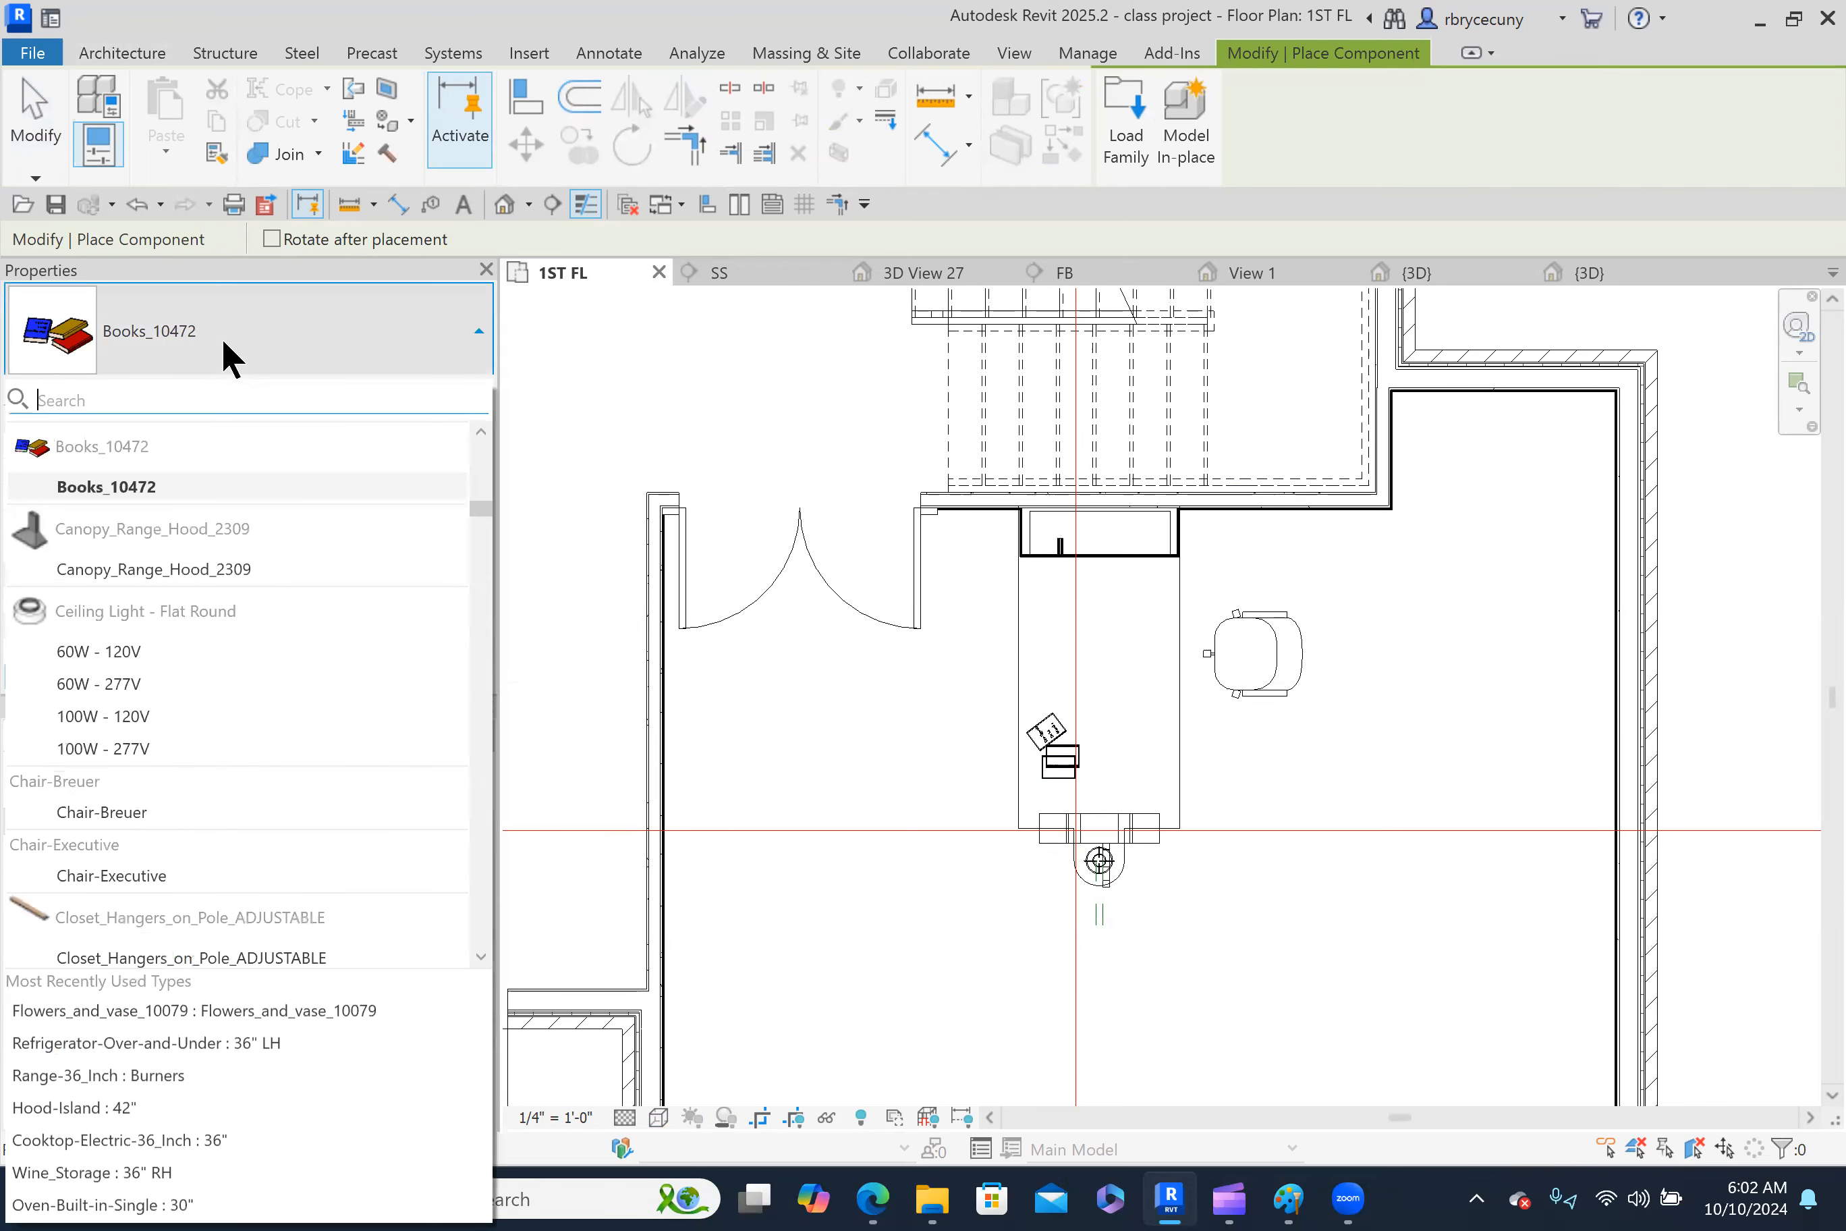
pyautogui.scroll(2, 165, 552)
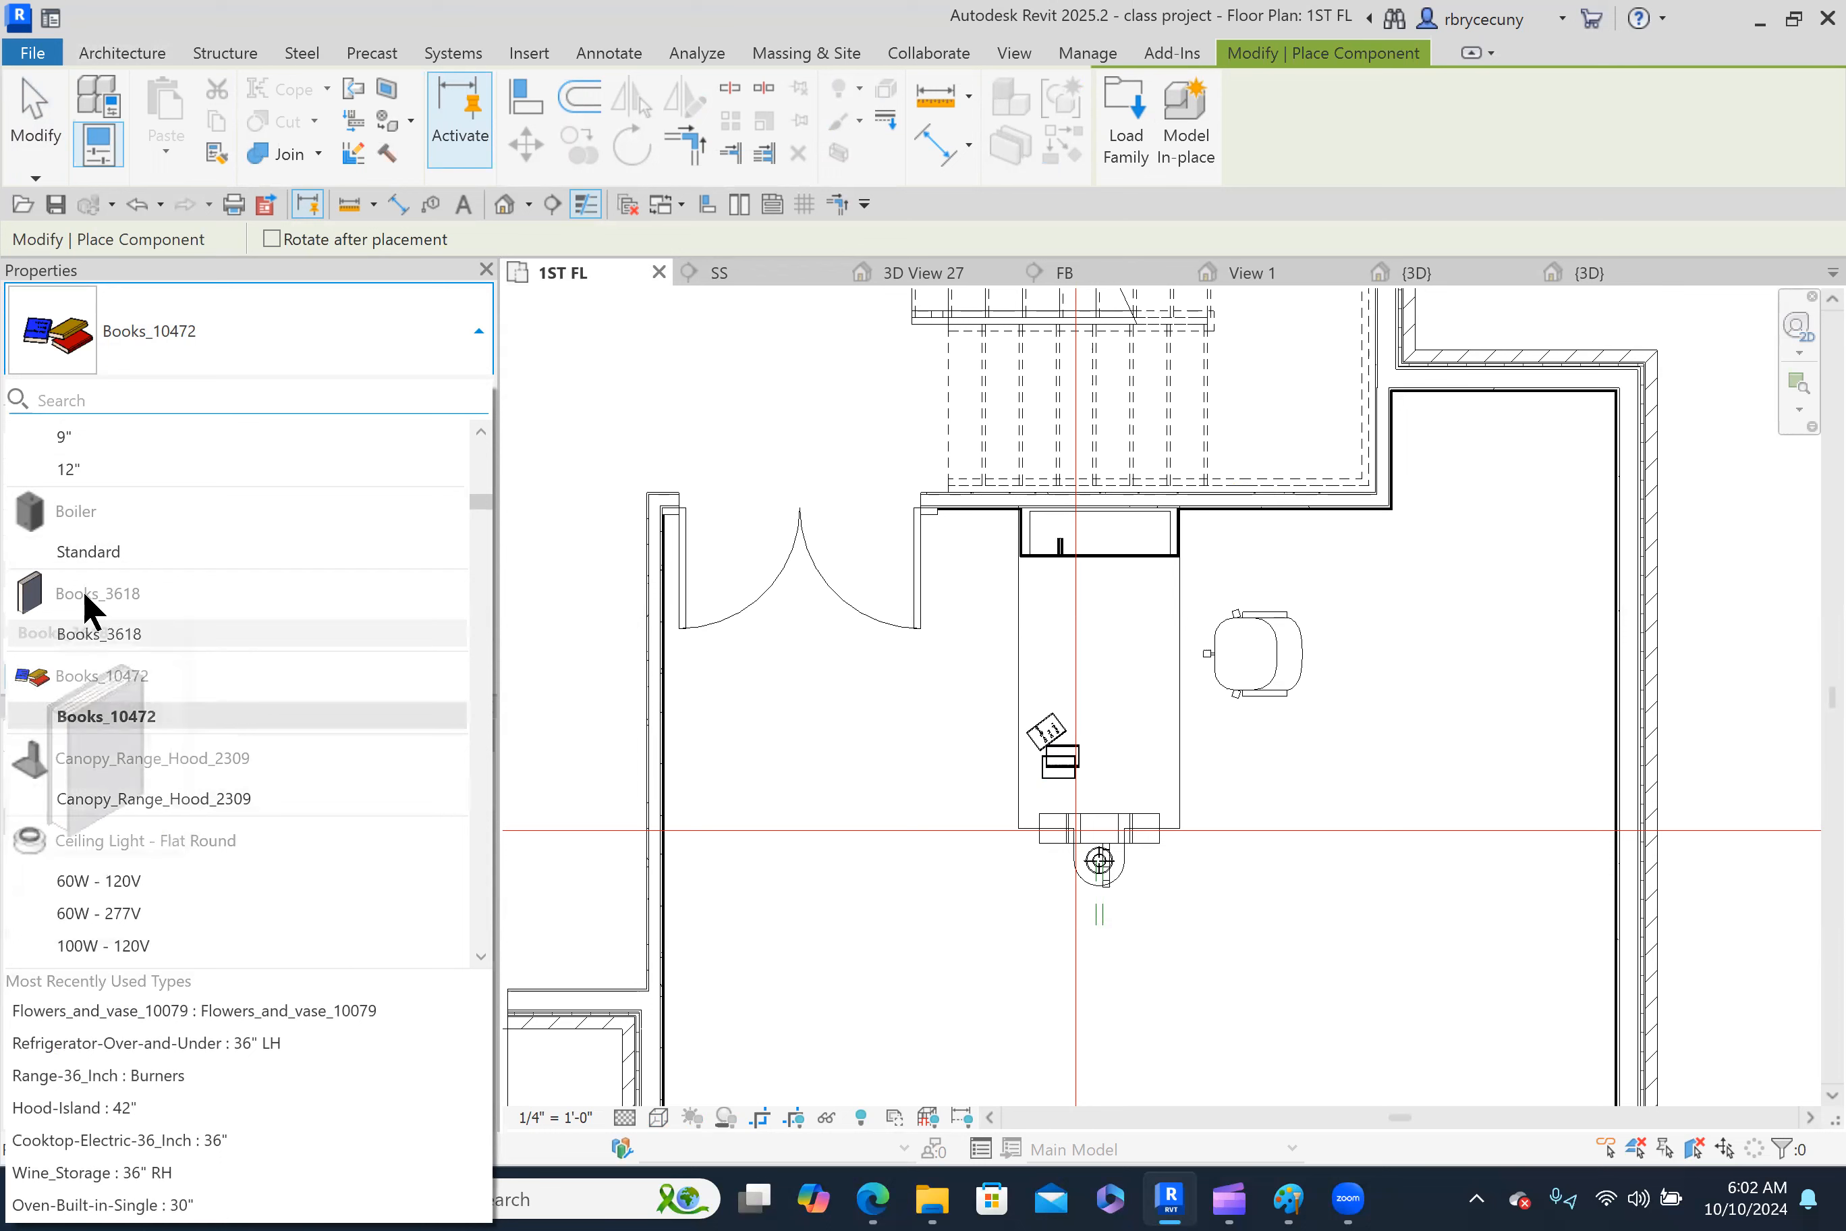
pyautogui.scroll(4, 95, 727)
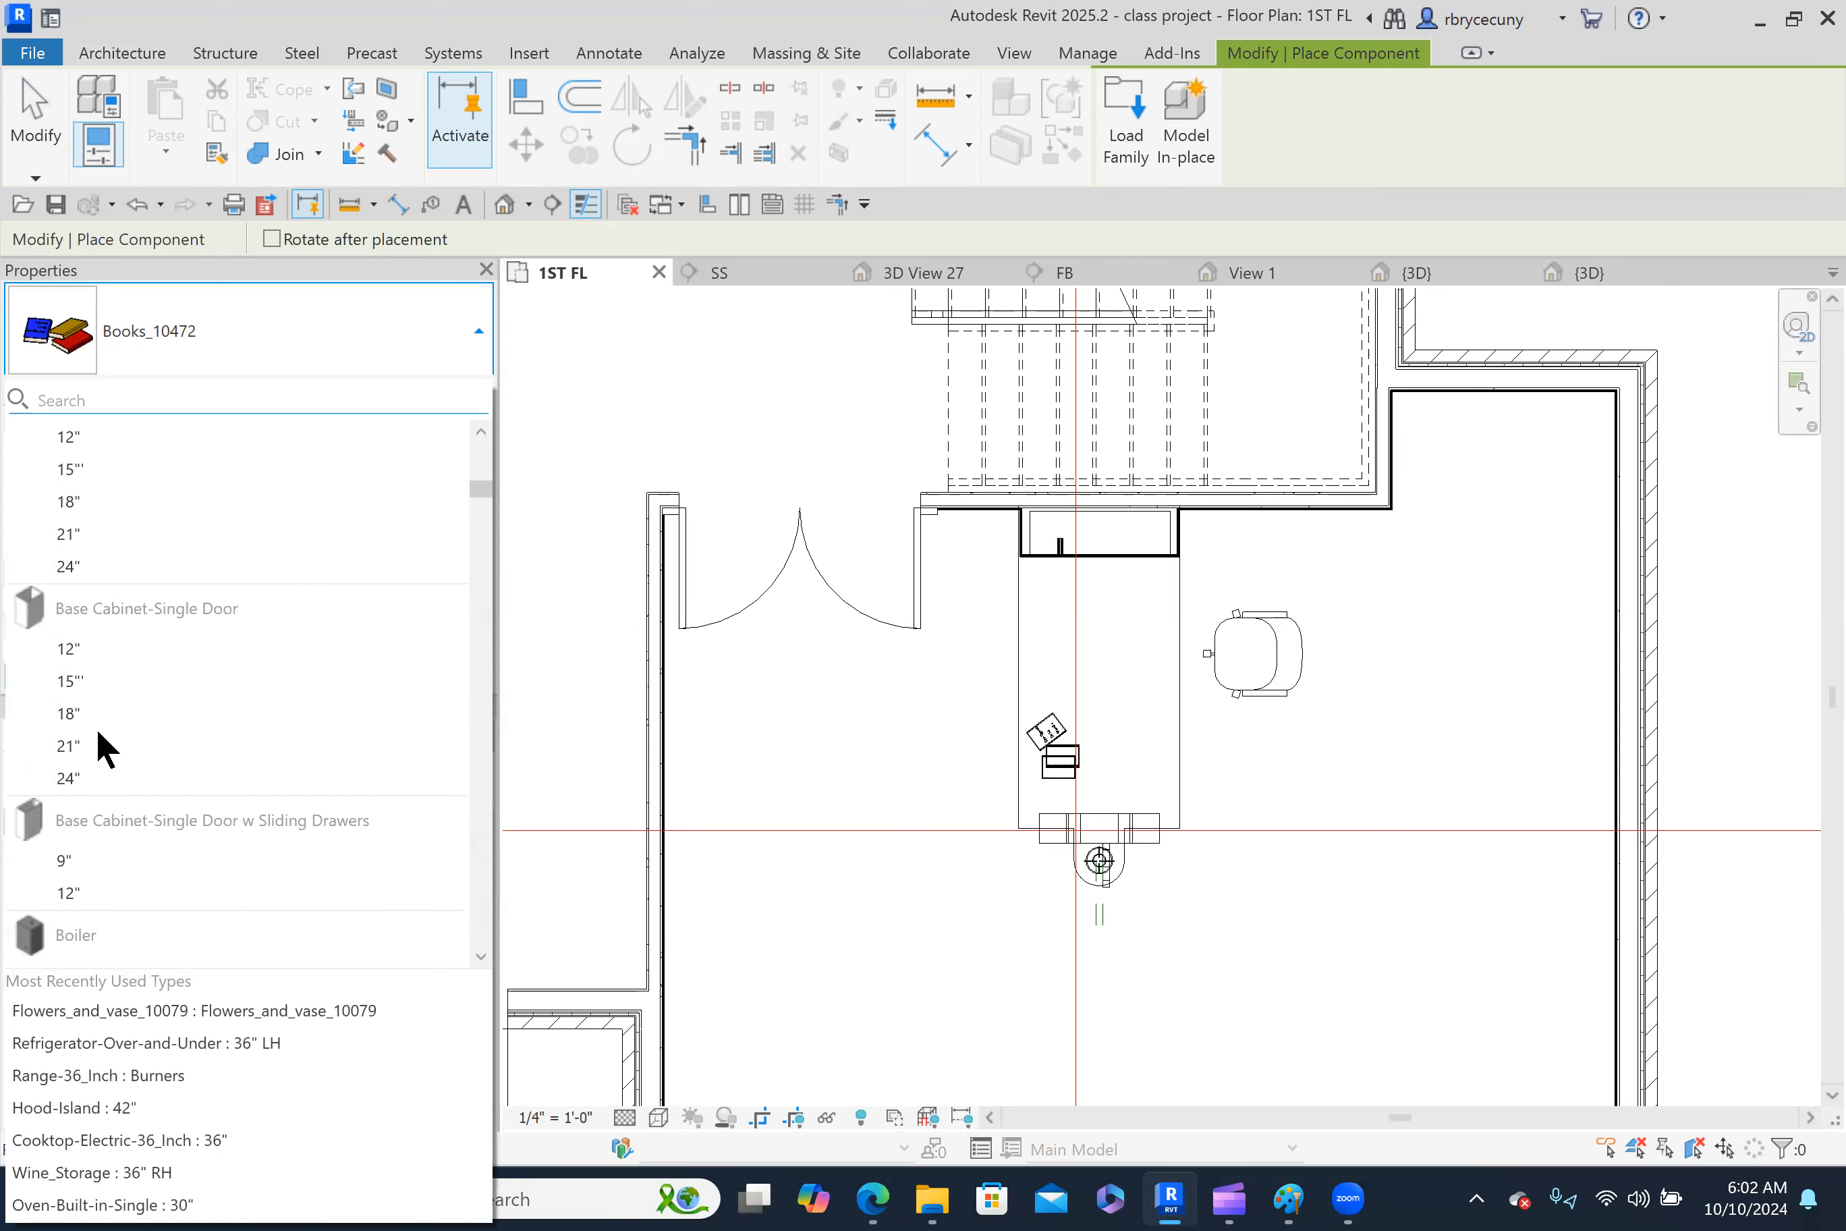
pyautogui.scroll(-4, 96, 727)
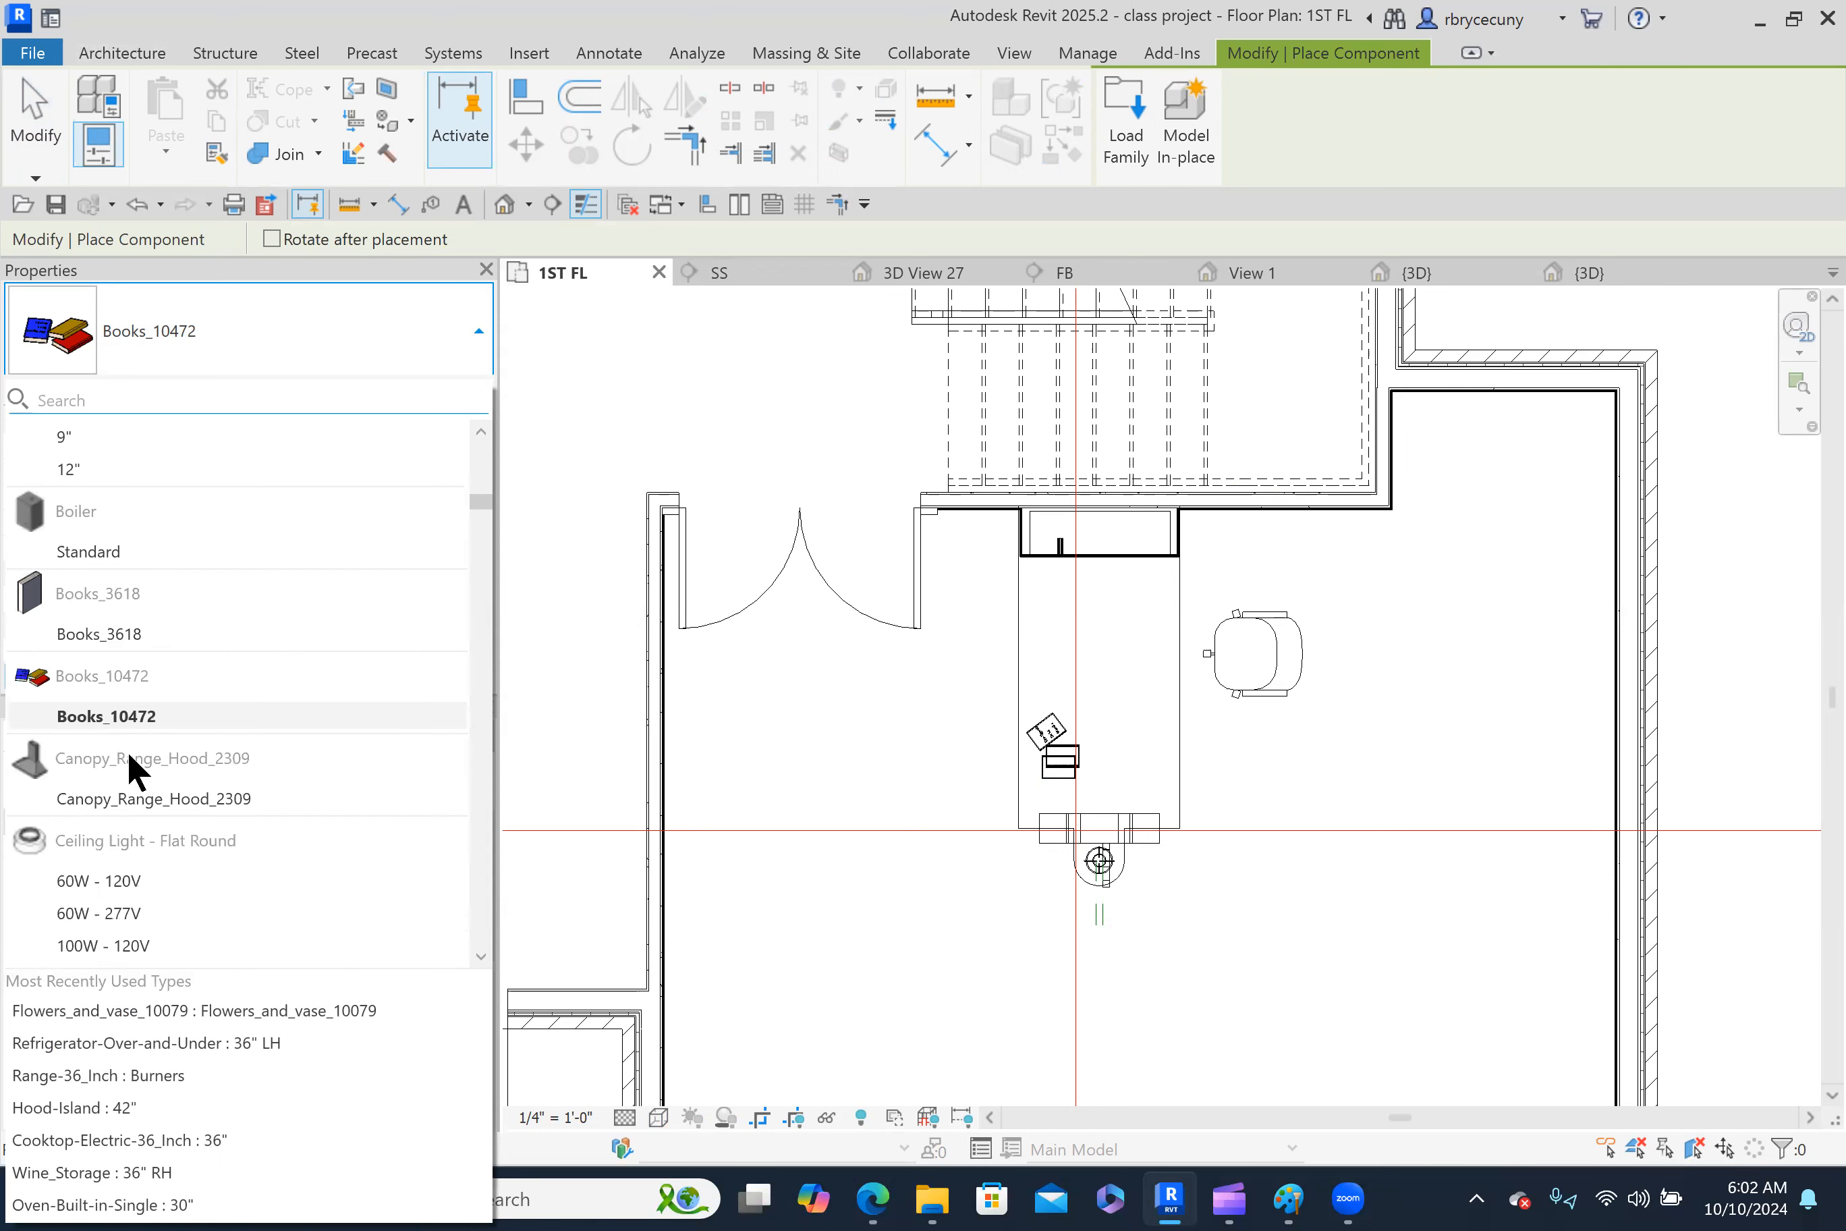
pyautogui.click(113, 394)
pyautogui.write('comp')
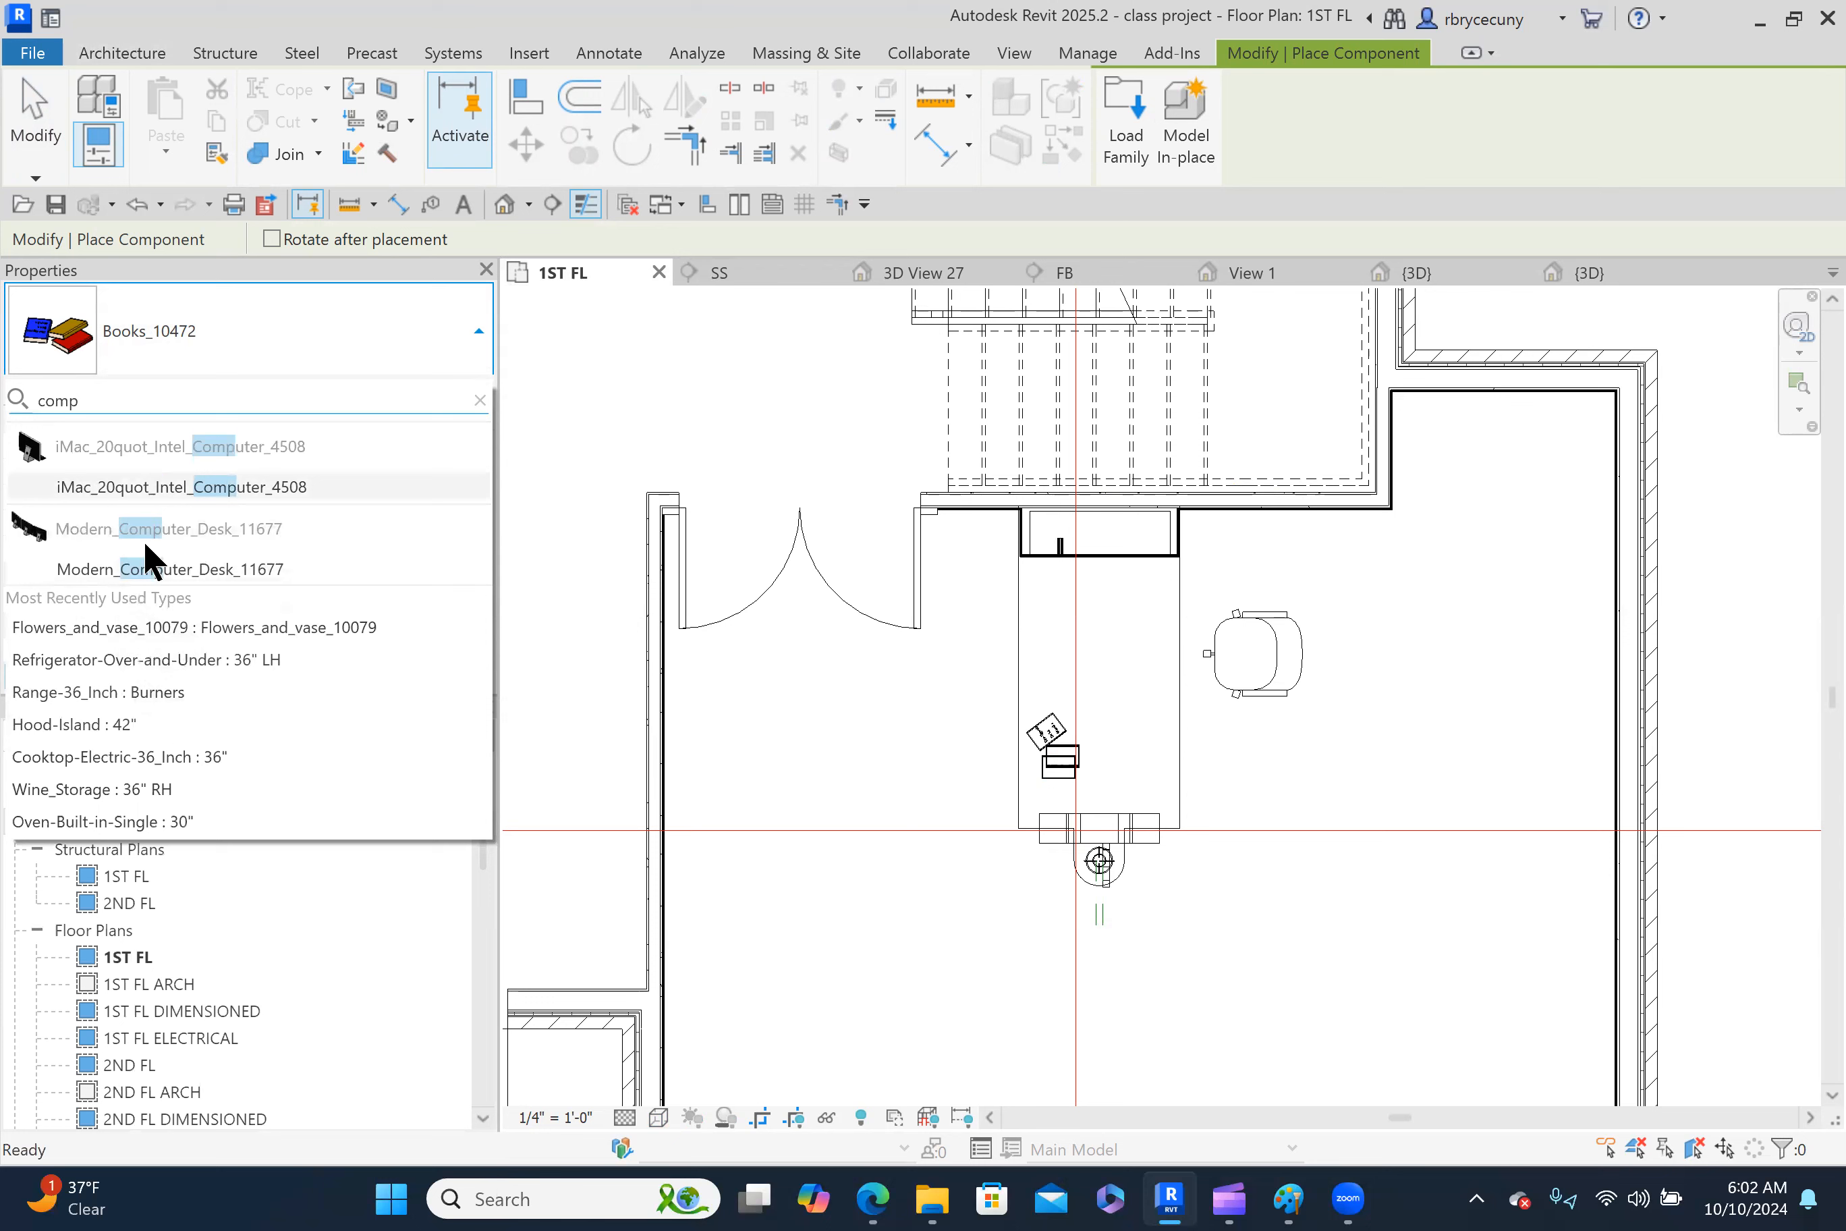
pyautogui.moveTo(30, 536)
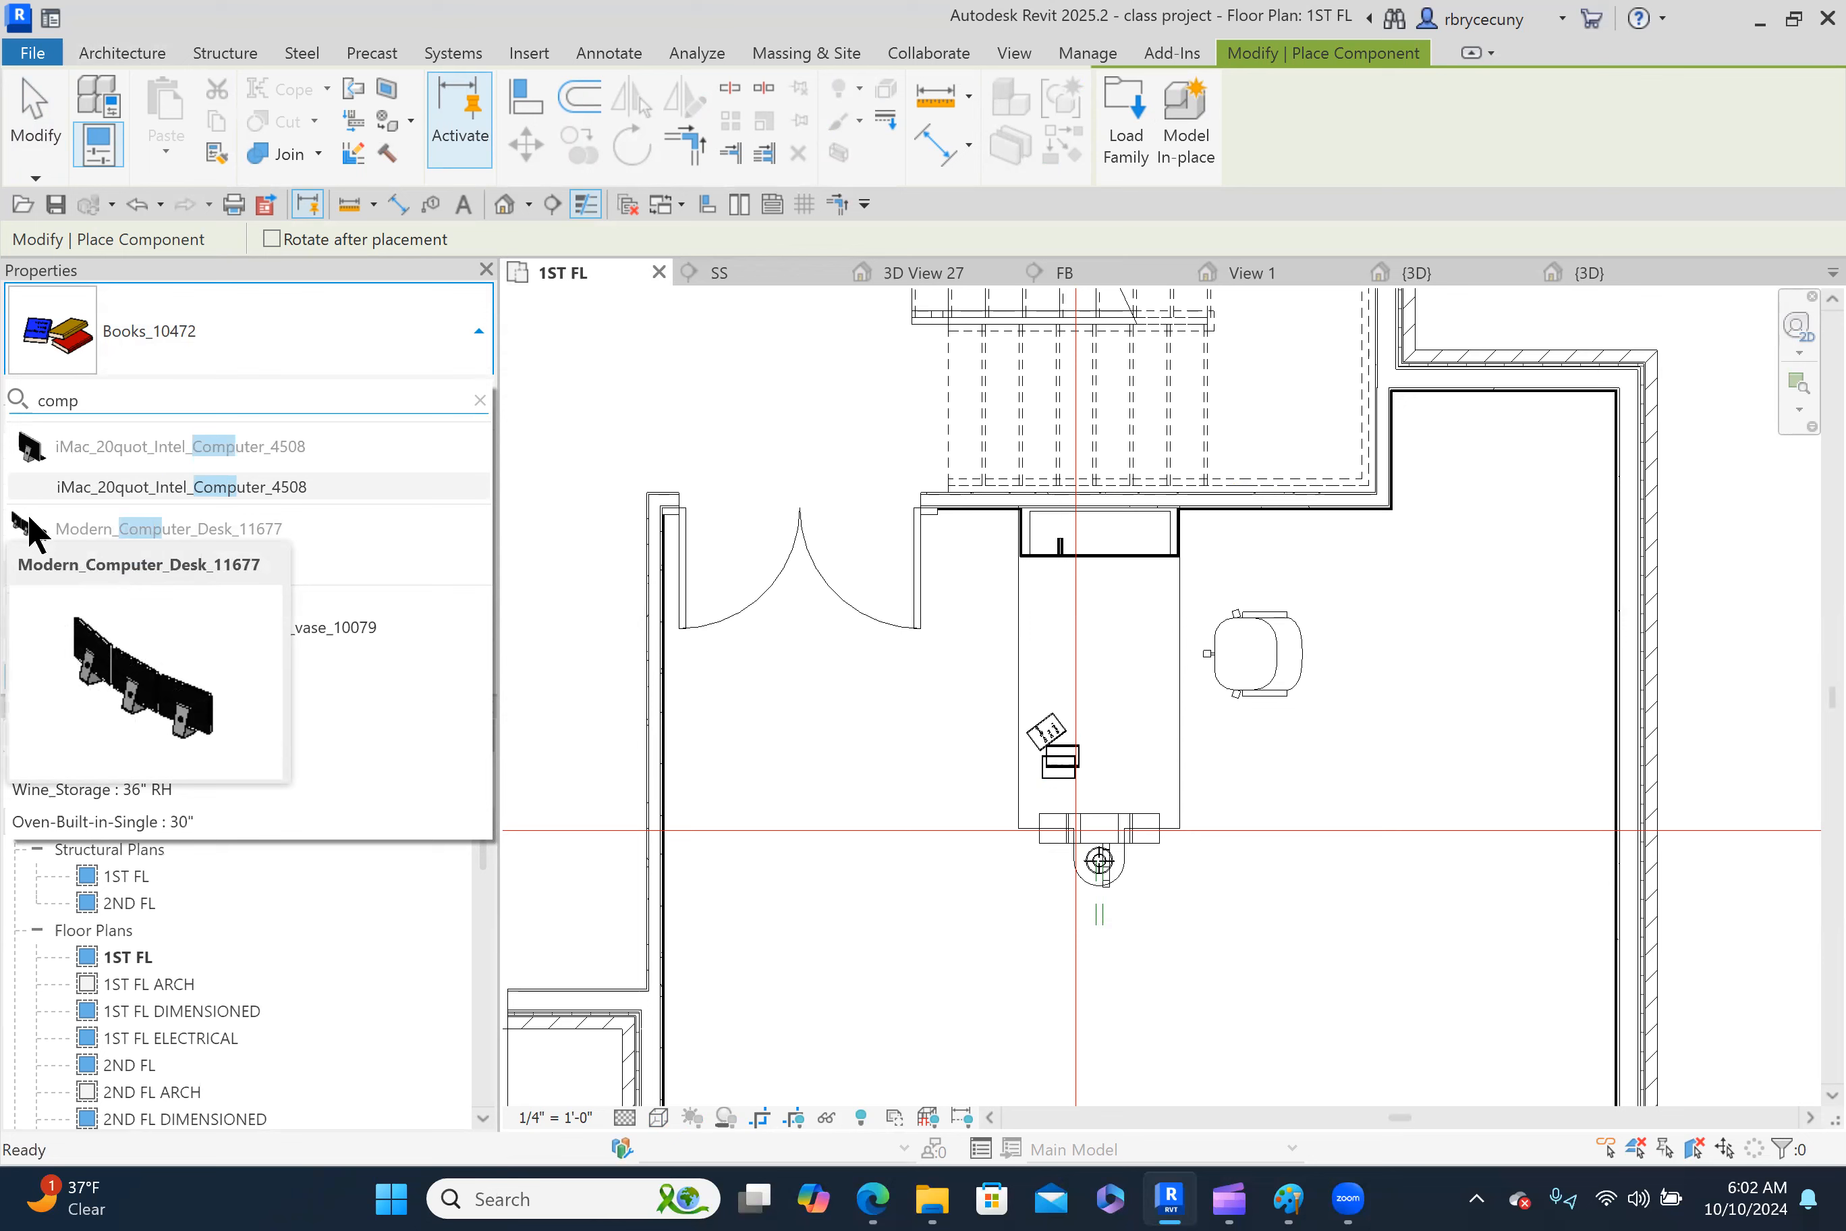
pyautogui.click(115, 487)
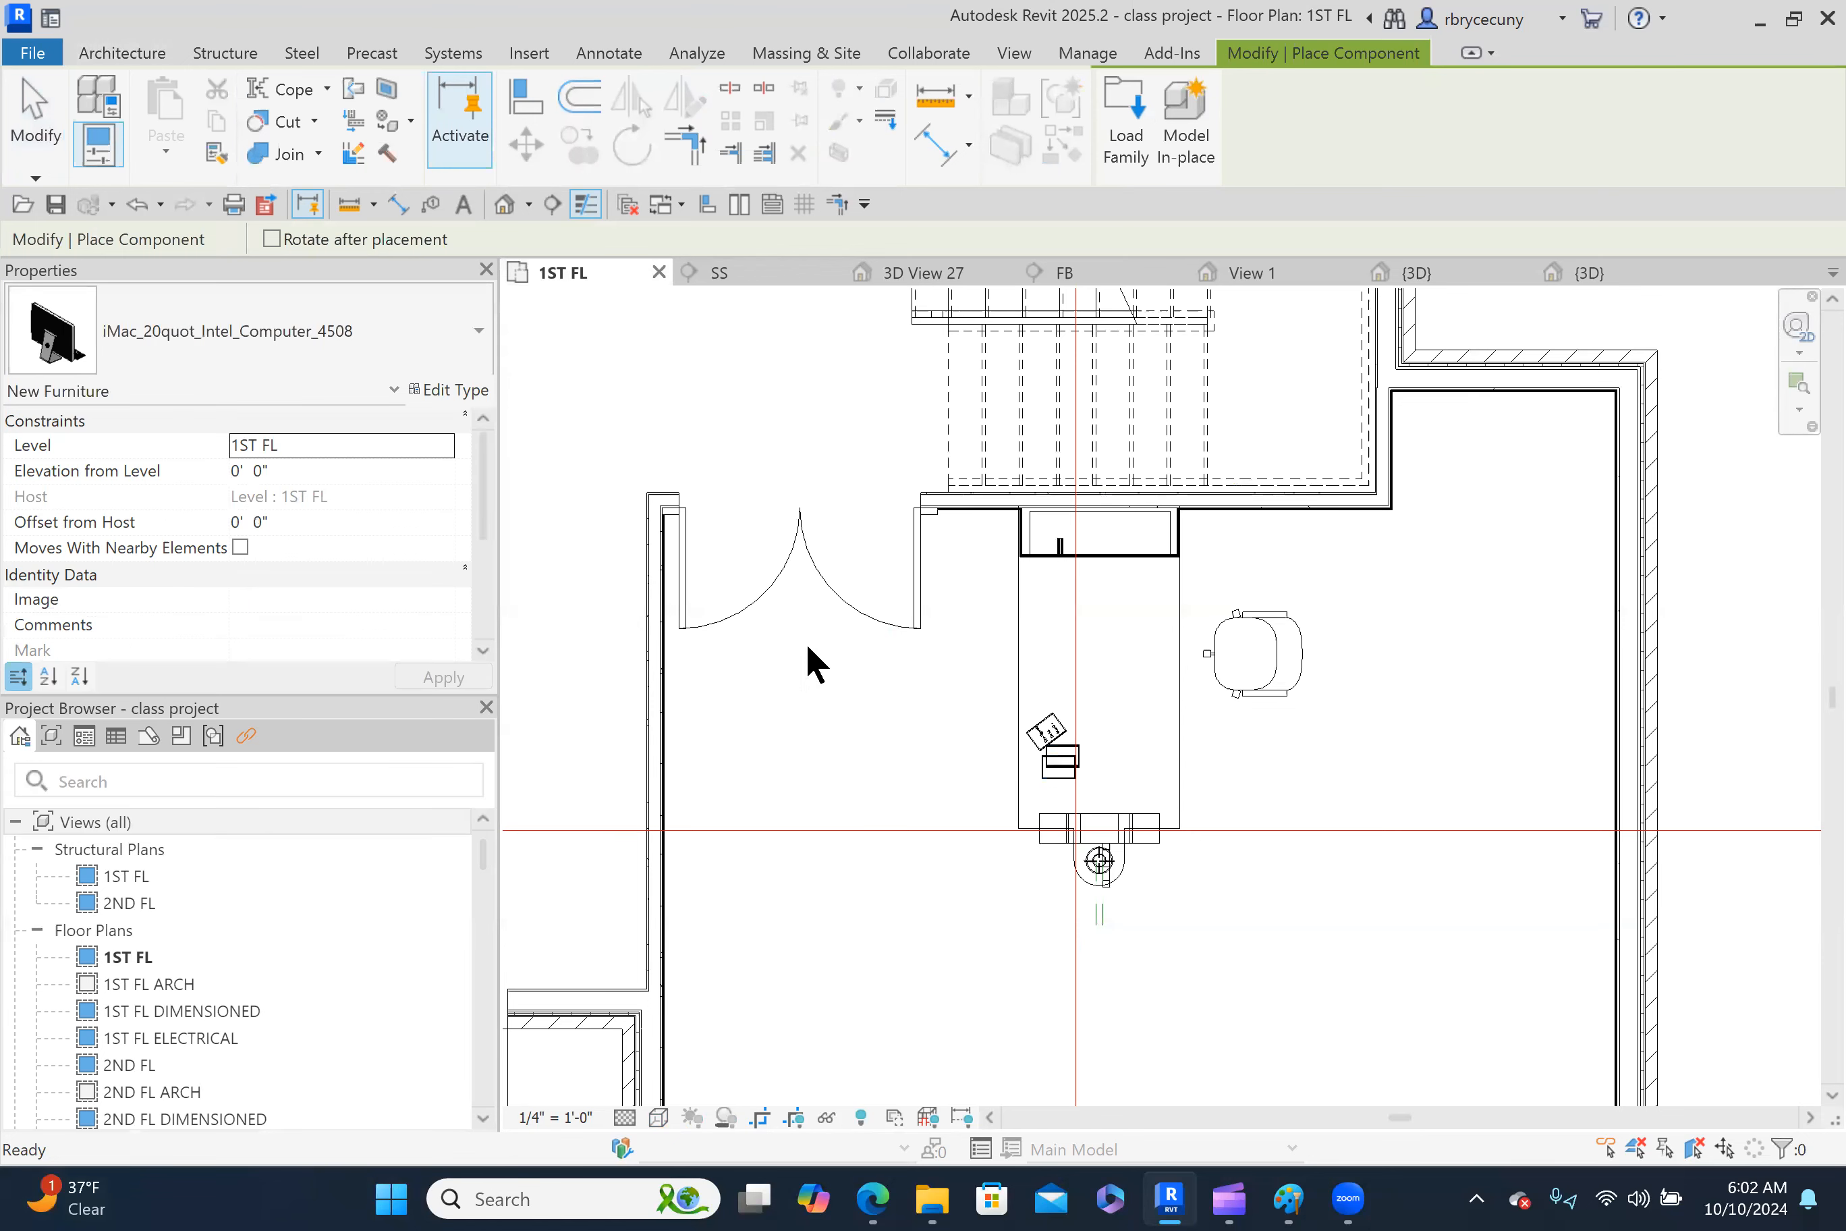
# Place the iMac on the desk in front of the chair at 2' 8" elevation from level.
pyautogui.click(282, 471)
pyautogui.write('3')
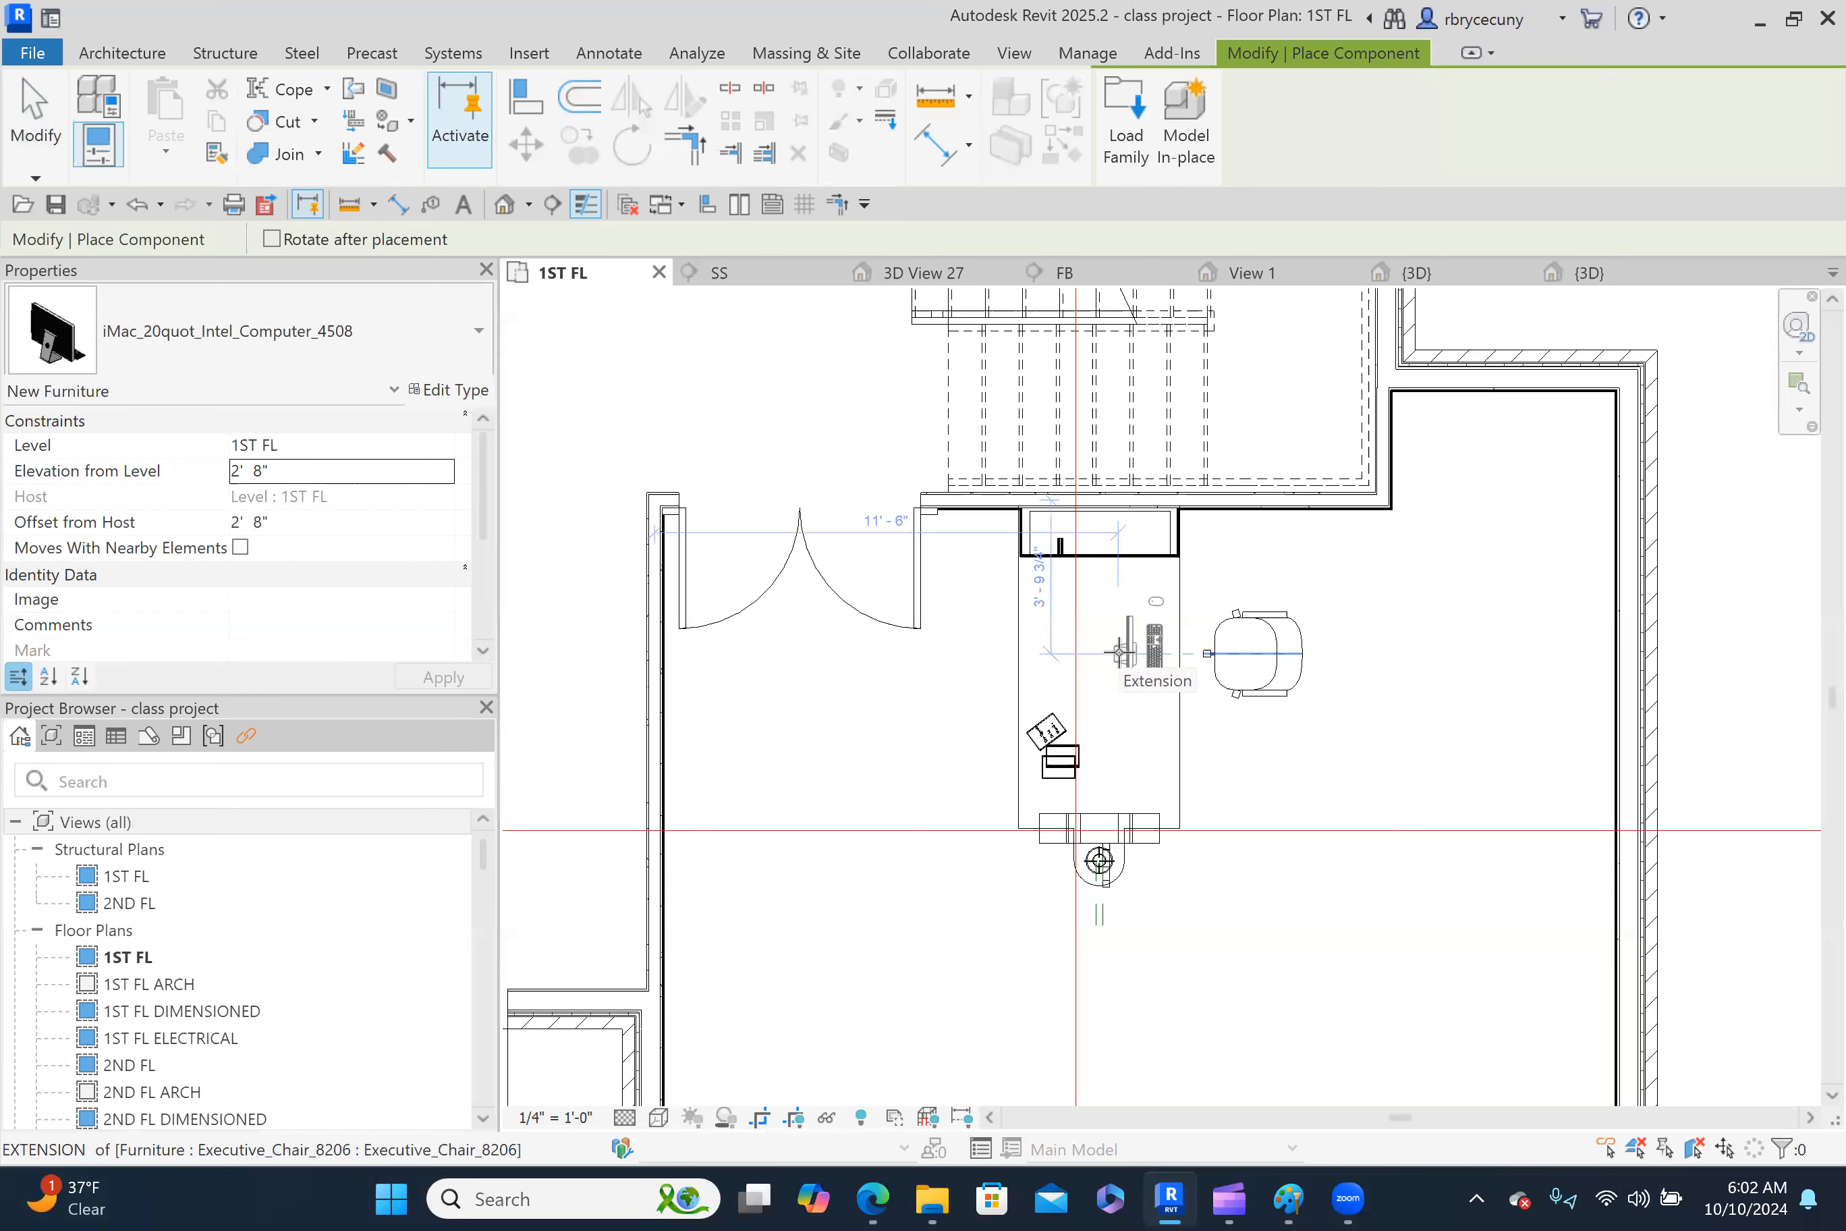
pyautogui.click(1120, 653)
pyautogui.press('Escape')
pyautogui.press('Escape')
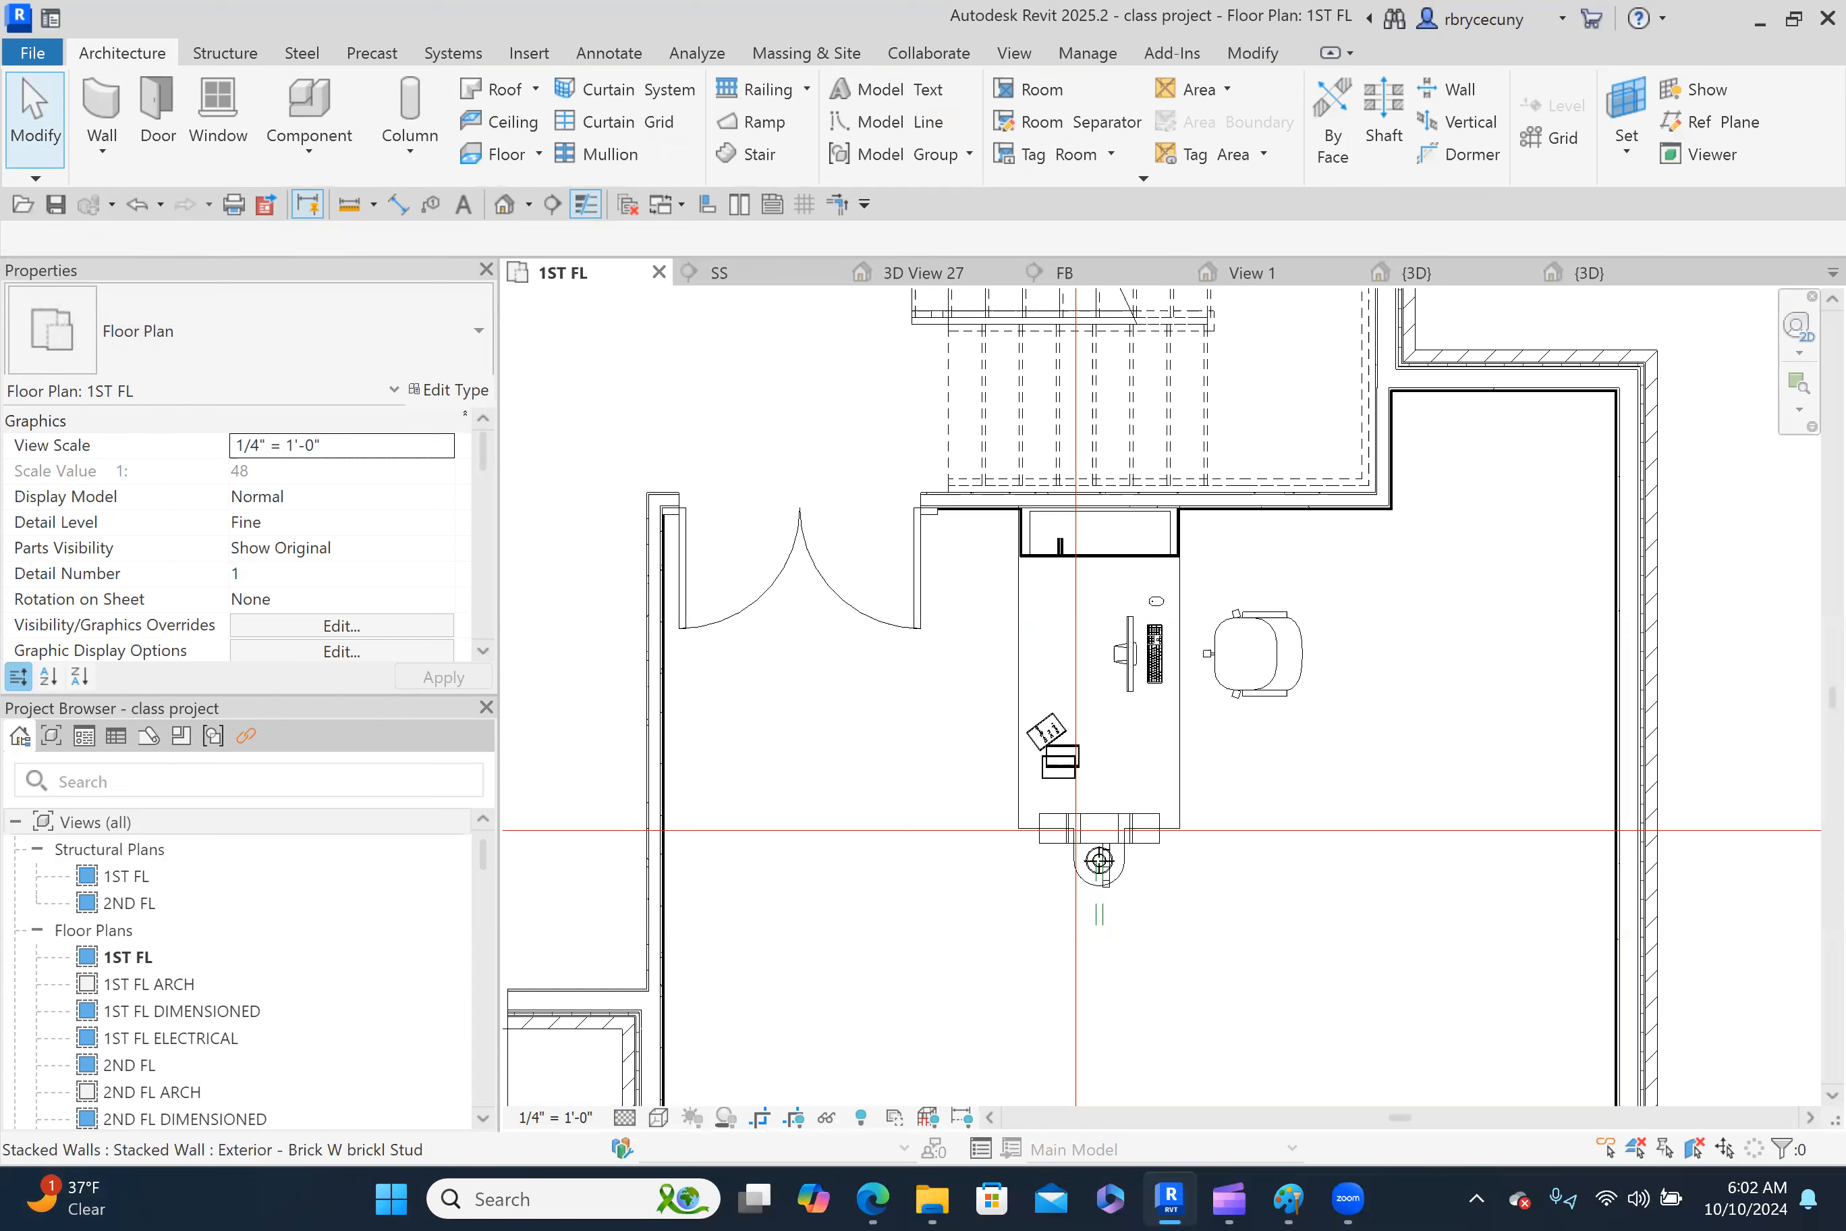
# Load the open Set_of_books_17890 family into class project.rvt.
pyautogui.click(1417, 273)
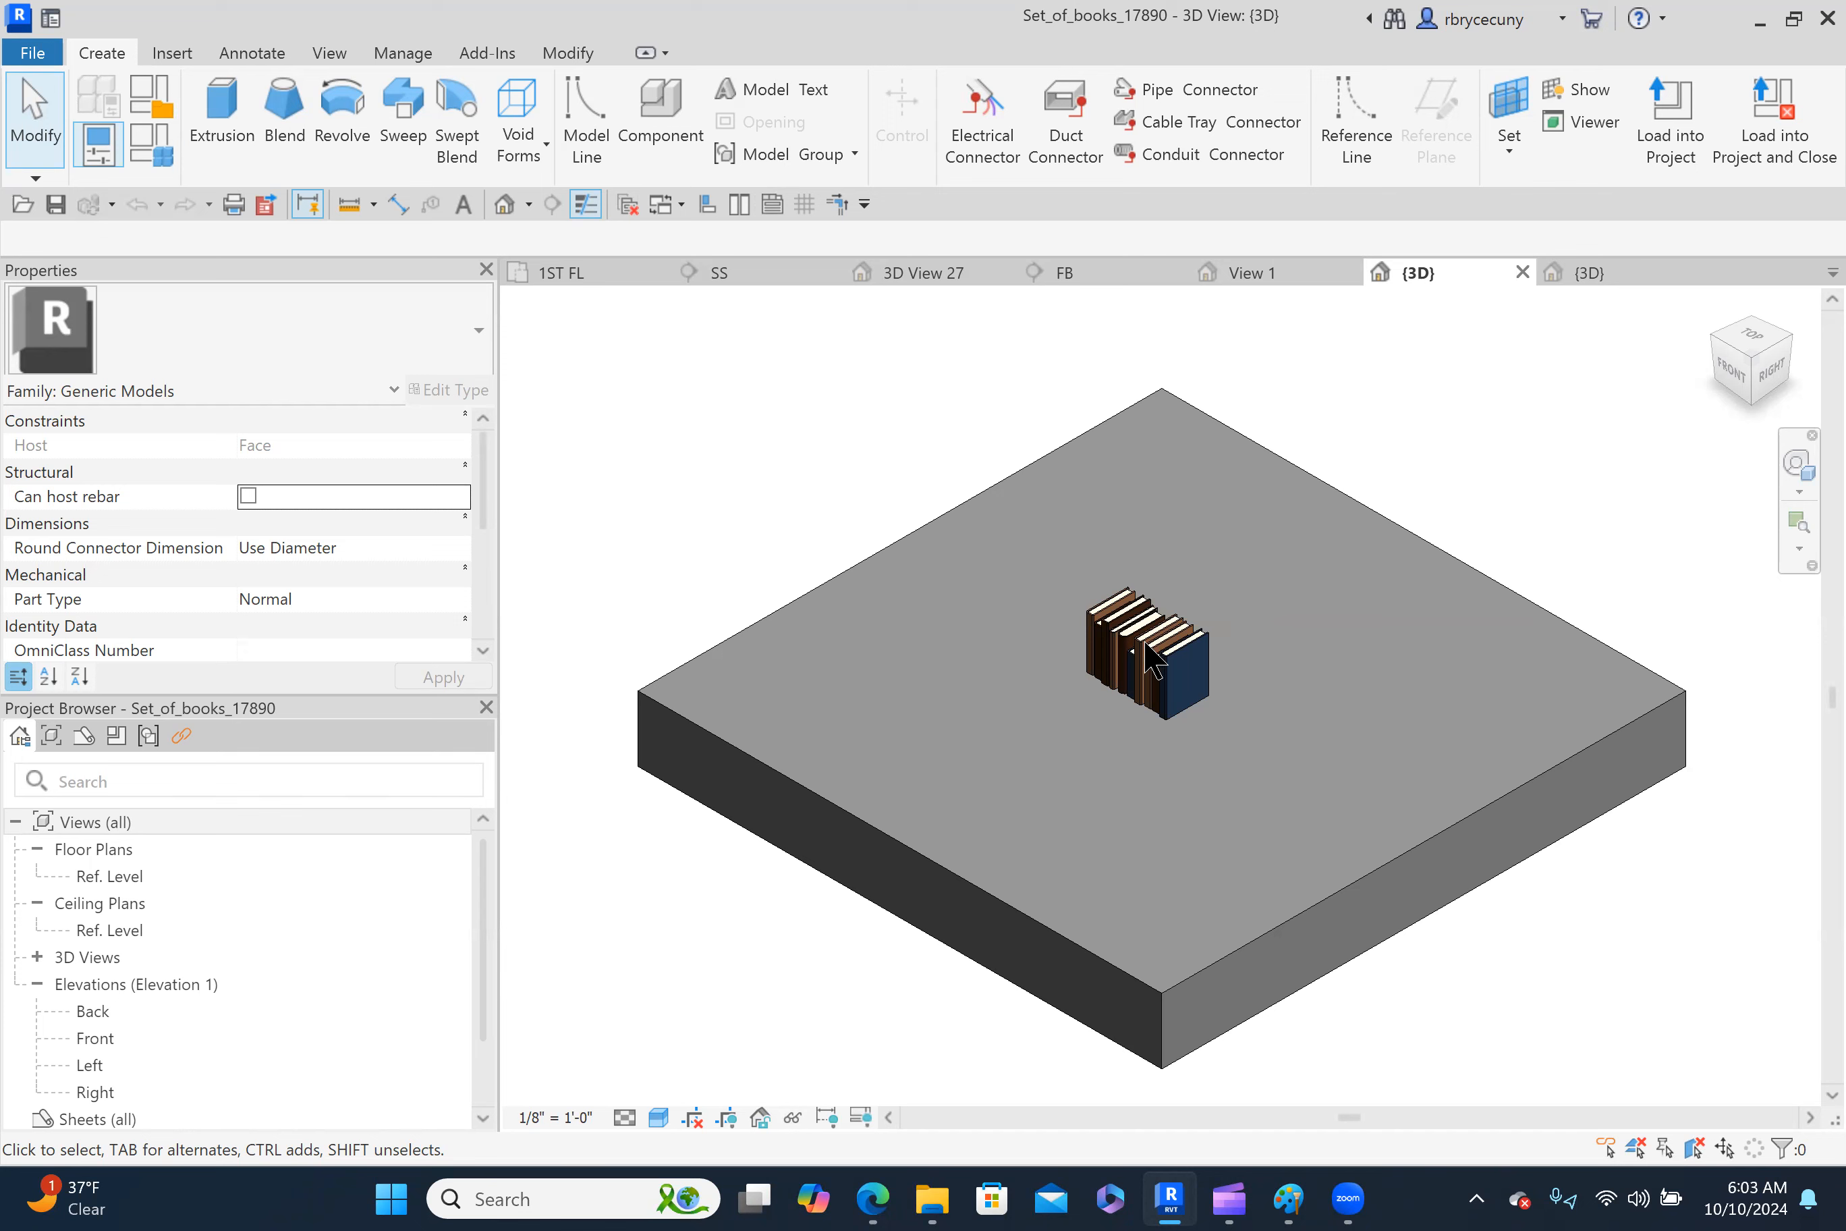
pyautogui.click(1660, 125)
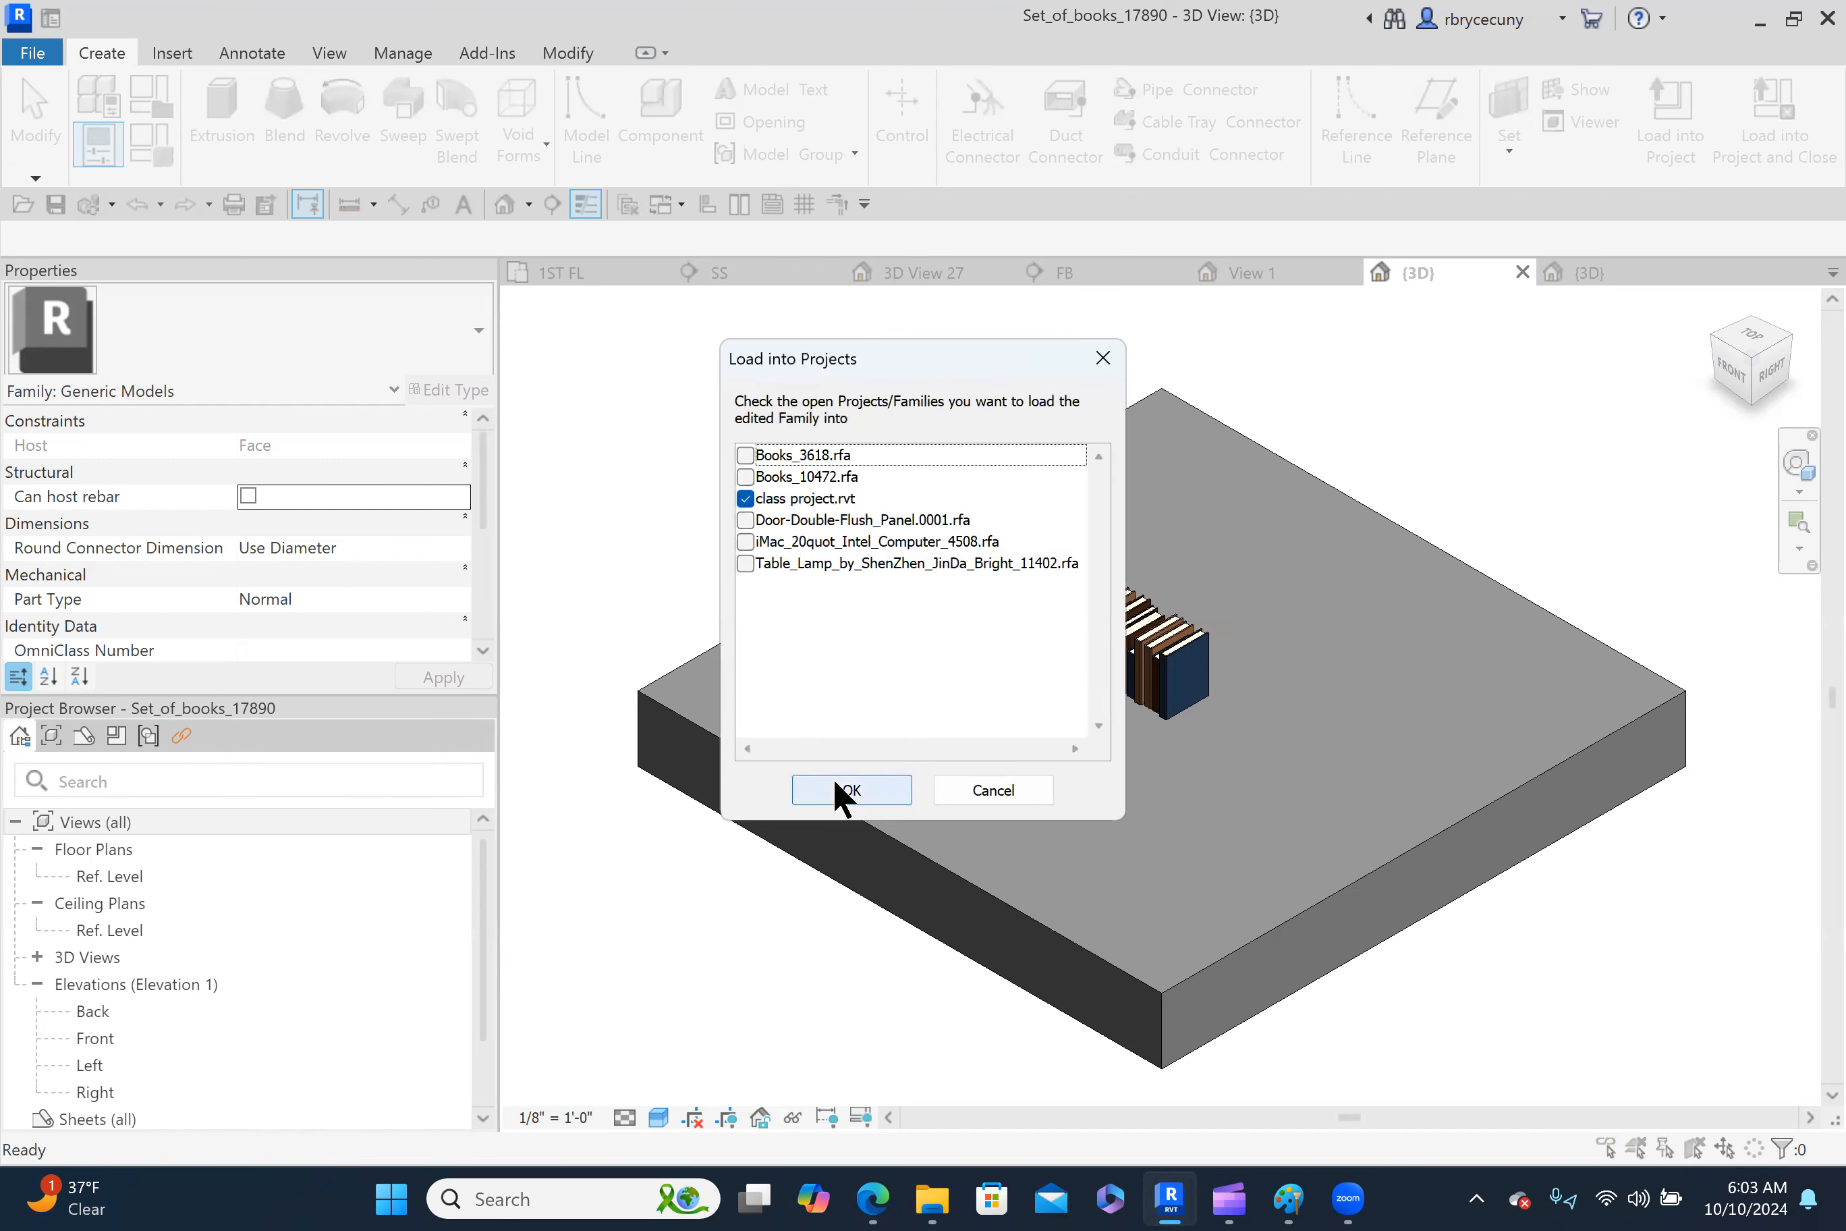
pyautogui.click(834, 783)
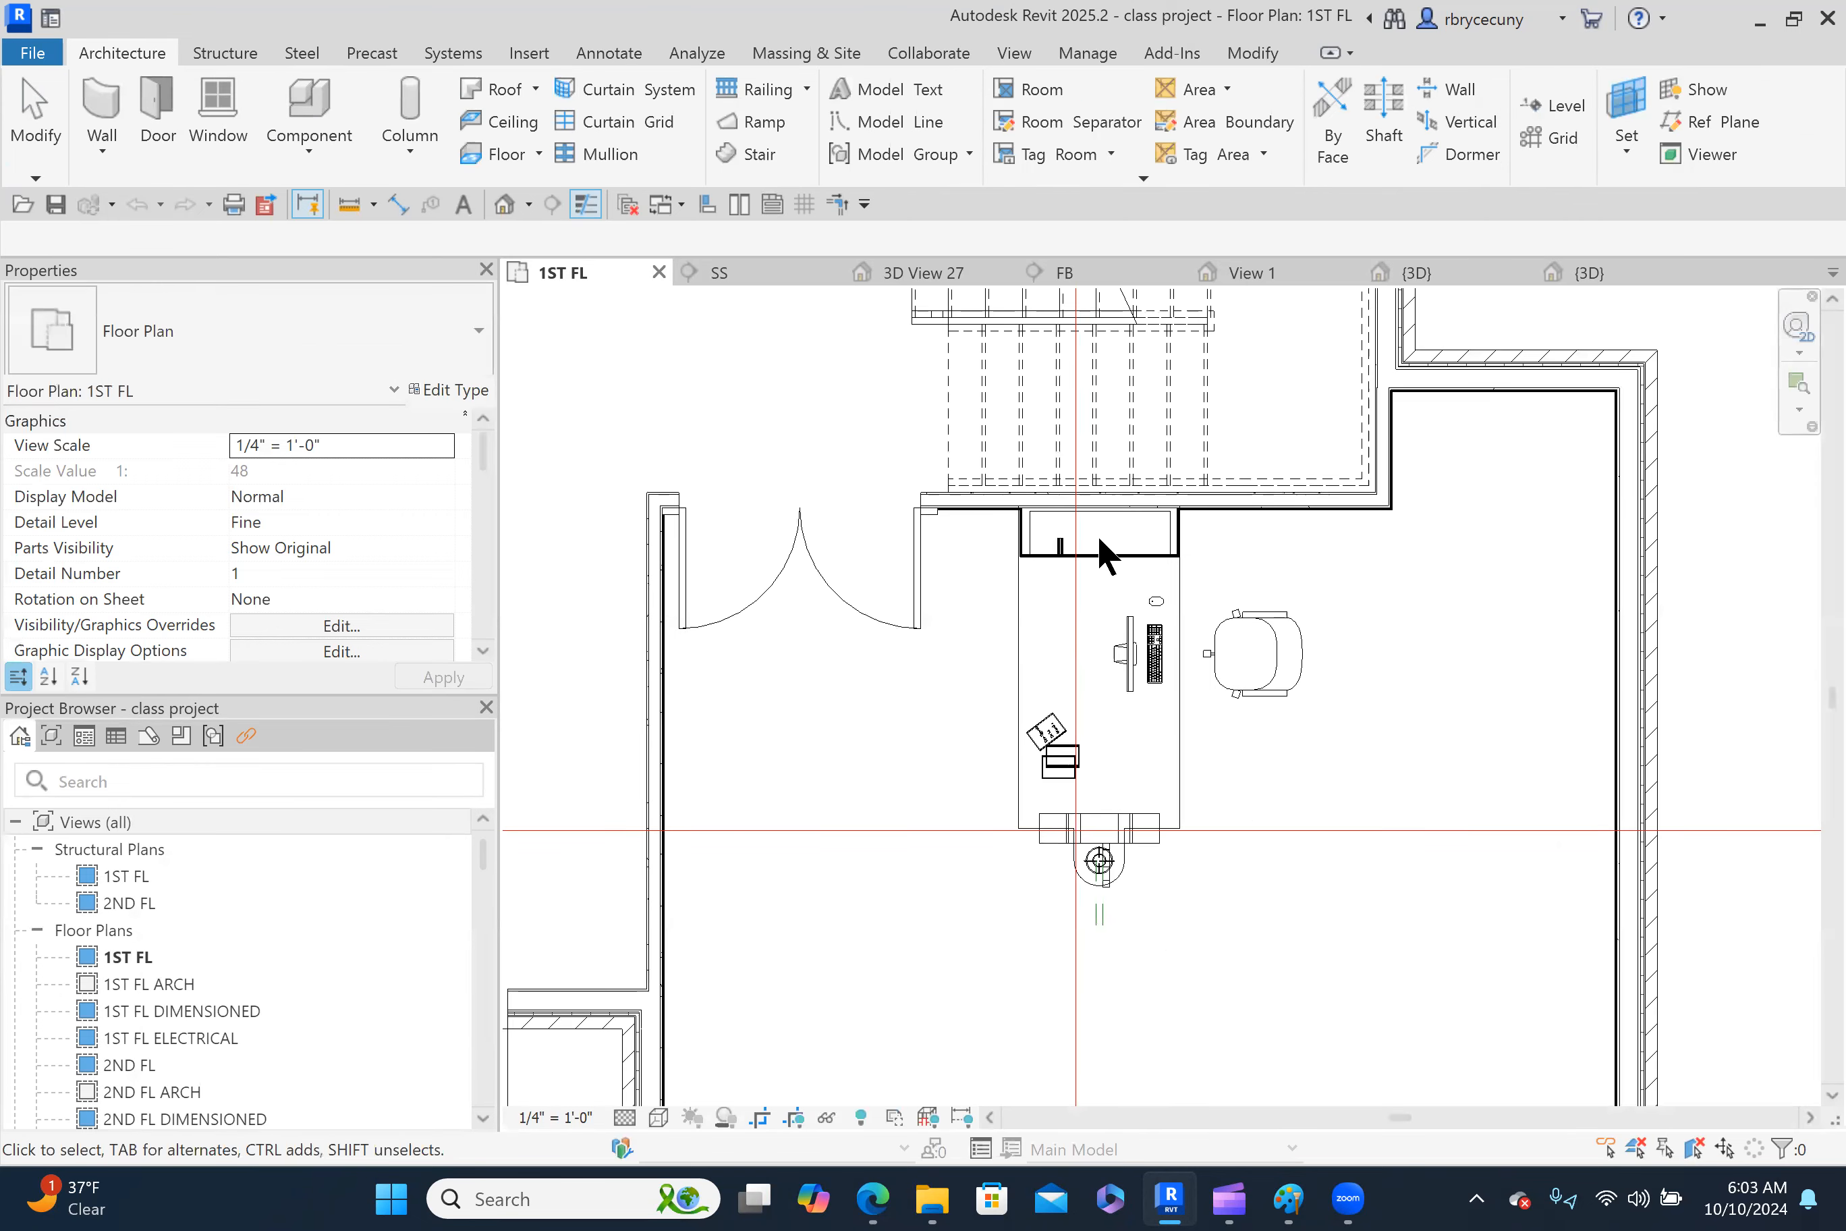
# Start placing a component, searching the types for "book" and choosing Set_of_books_17890.
pyautogui.click(314, 93)
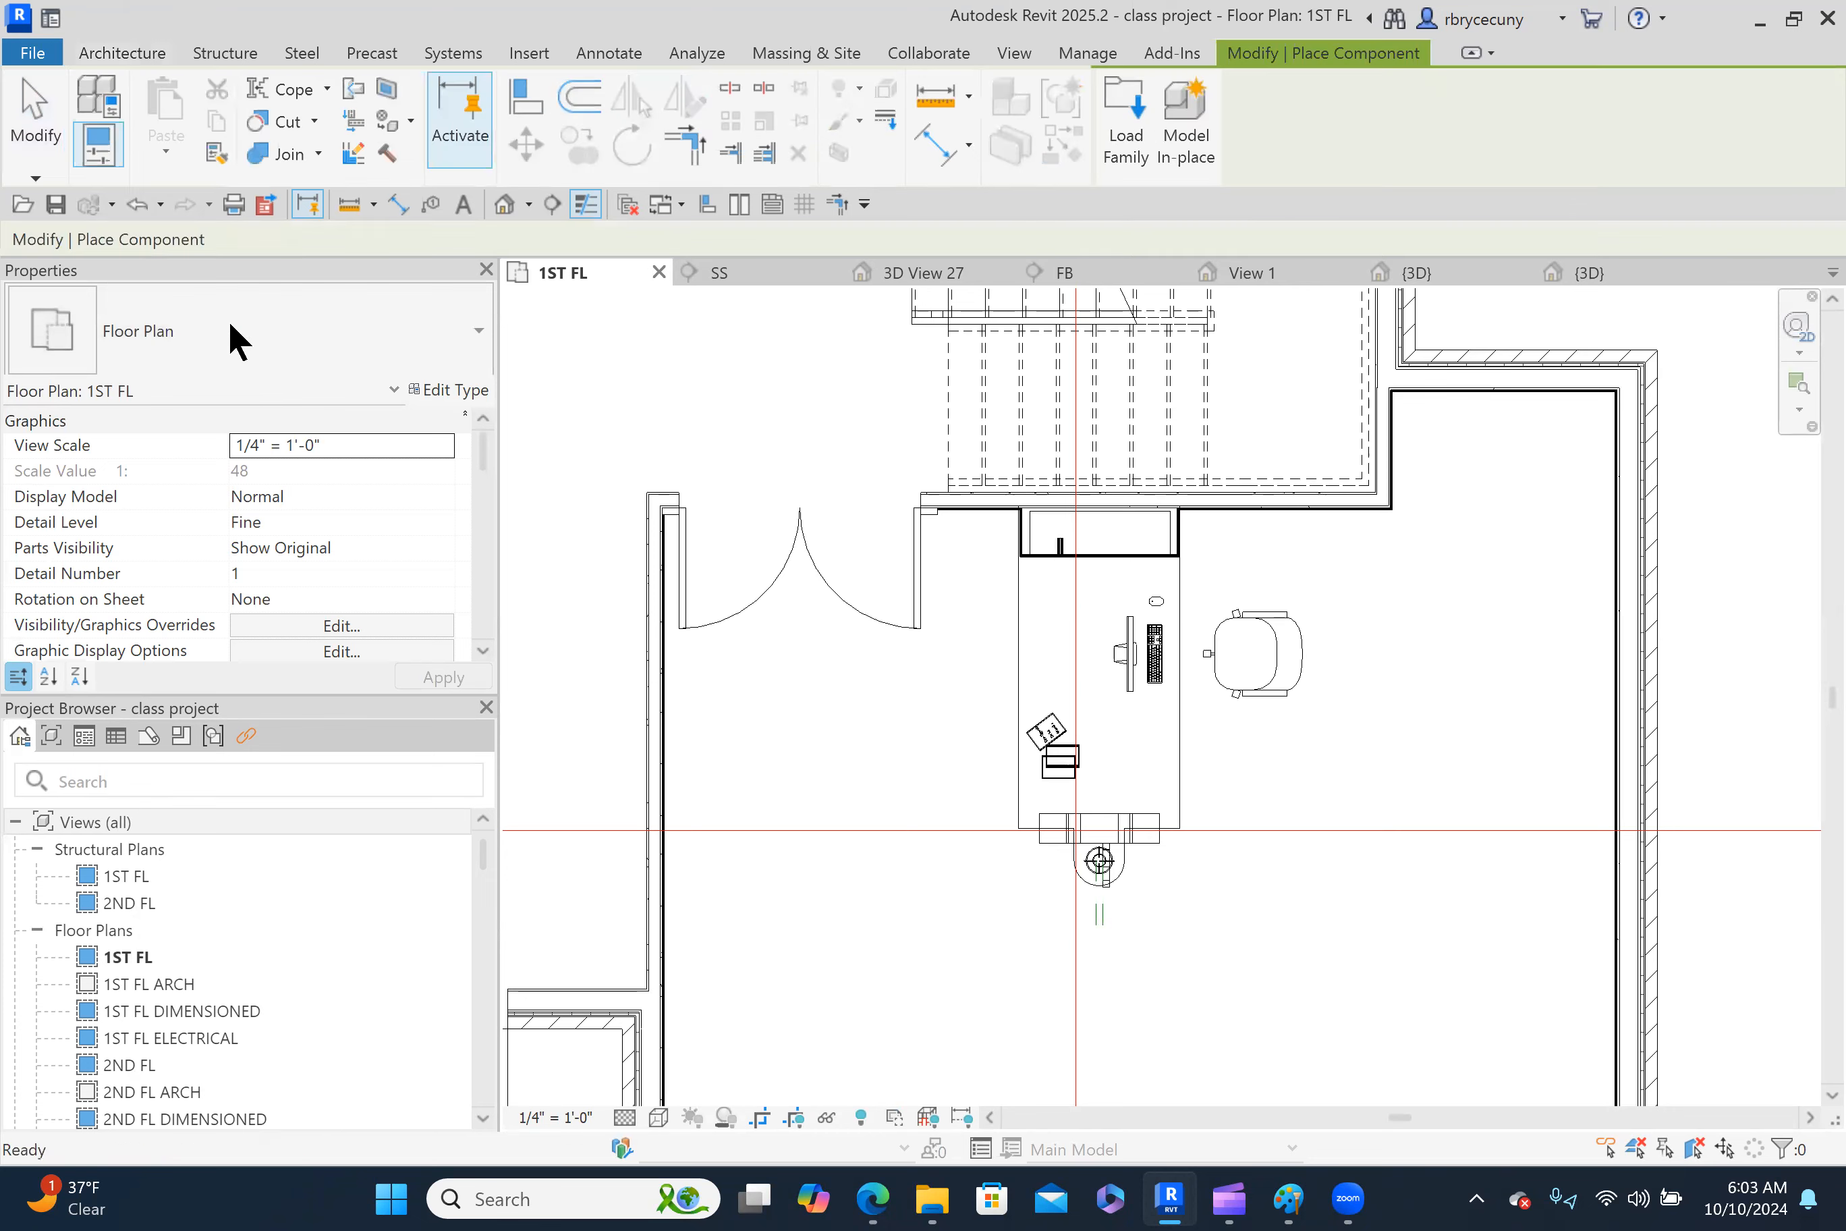
pyautogui.click(230, 326)
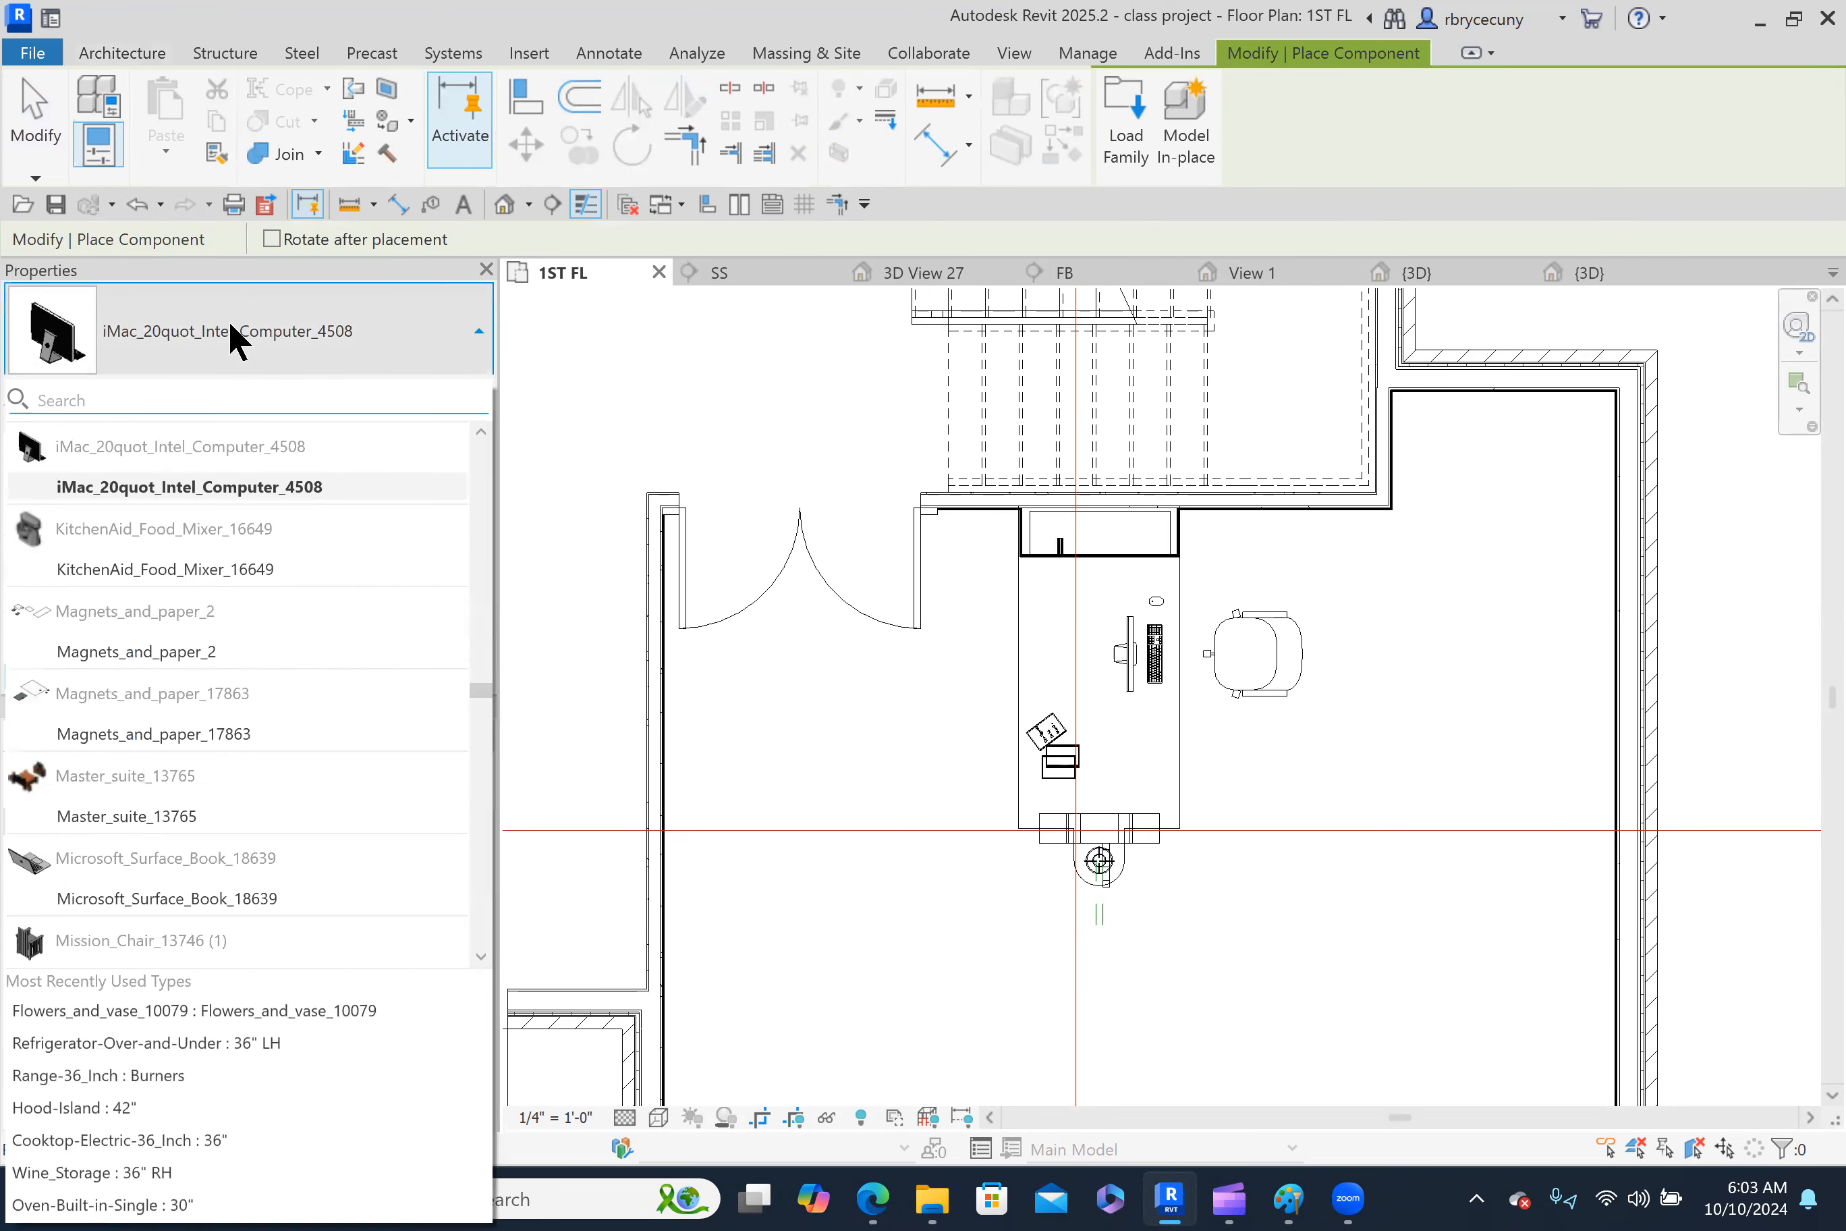
pyautogui.write('book')
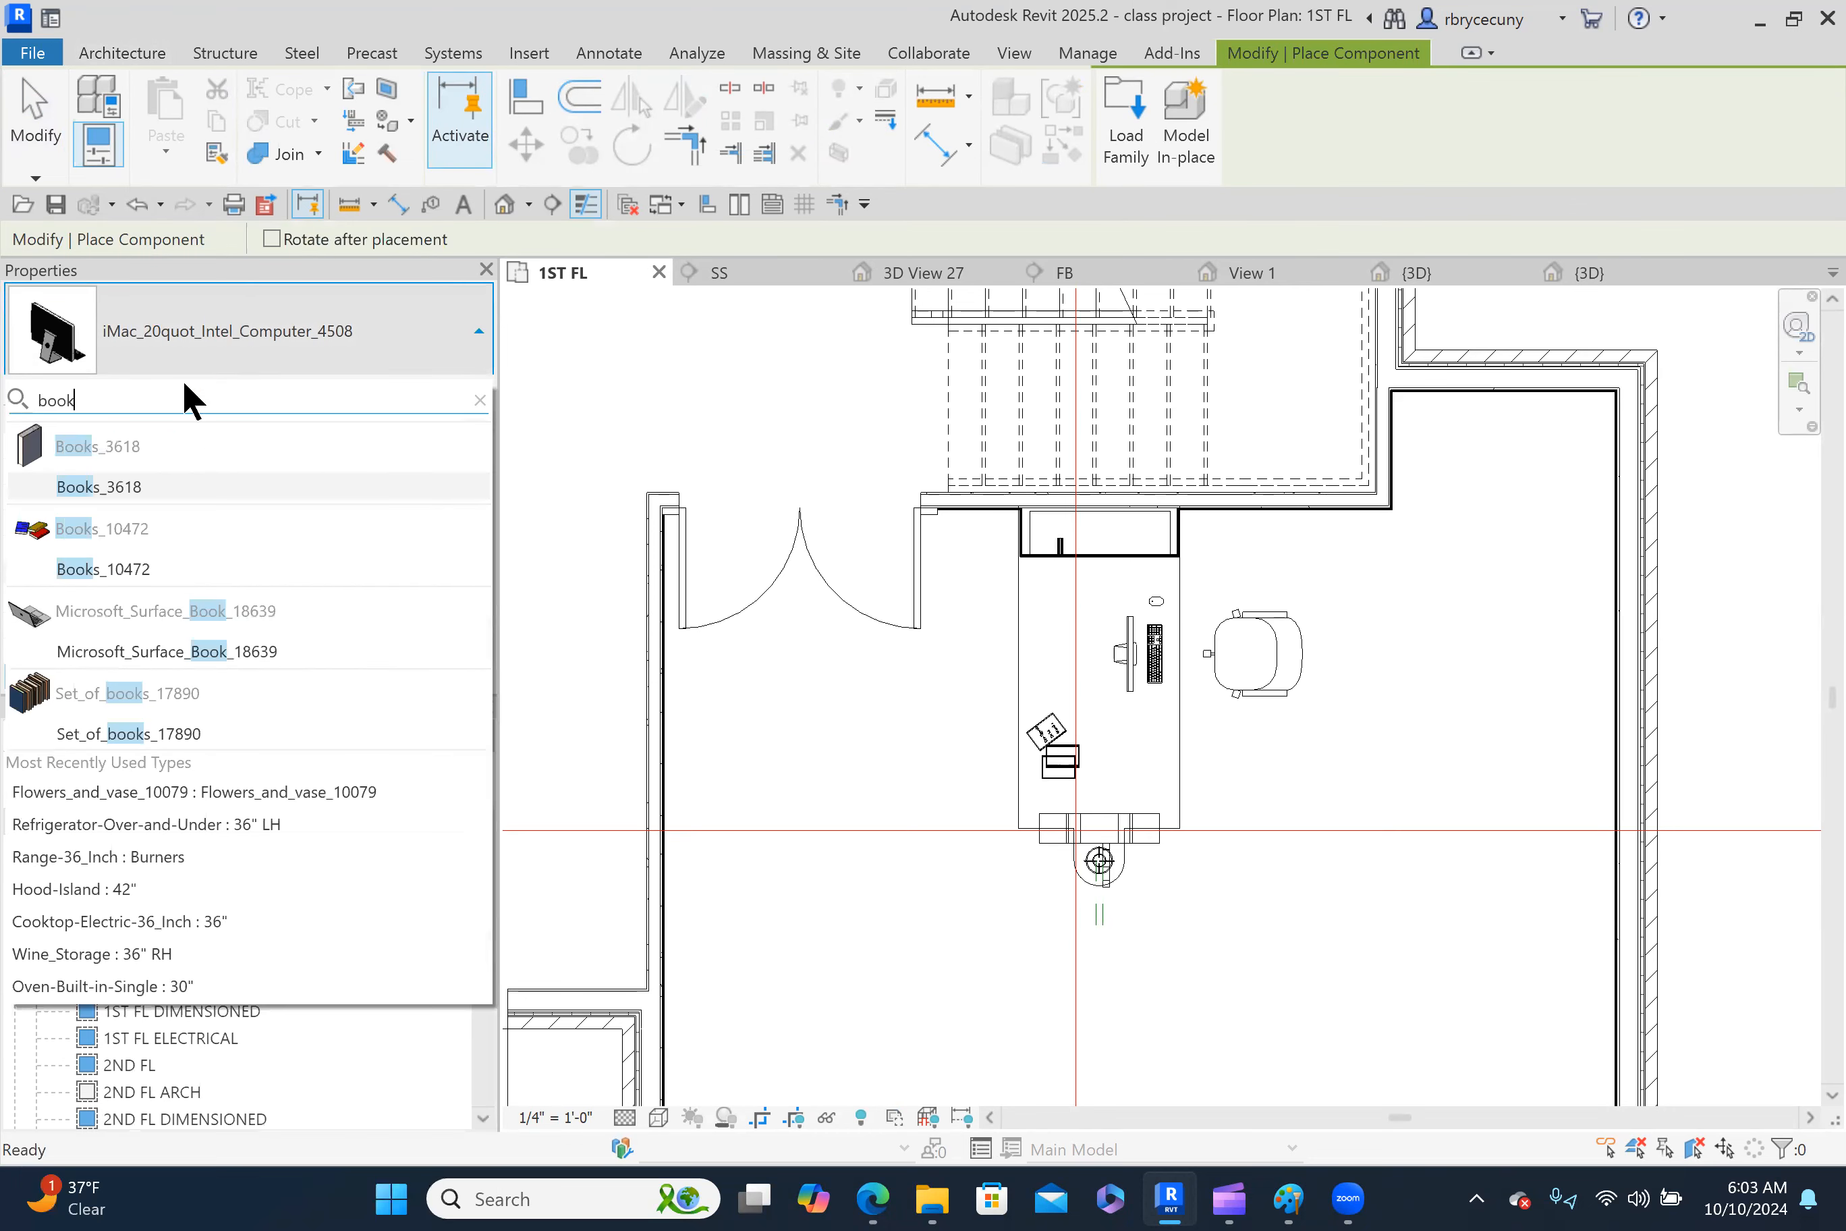
pyautogui.click(114, 730)
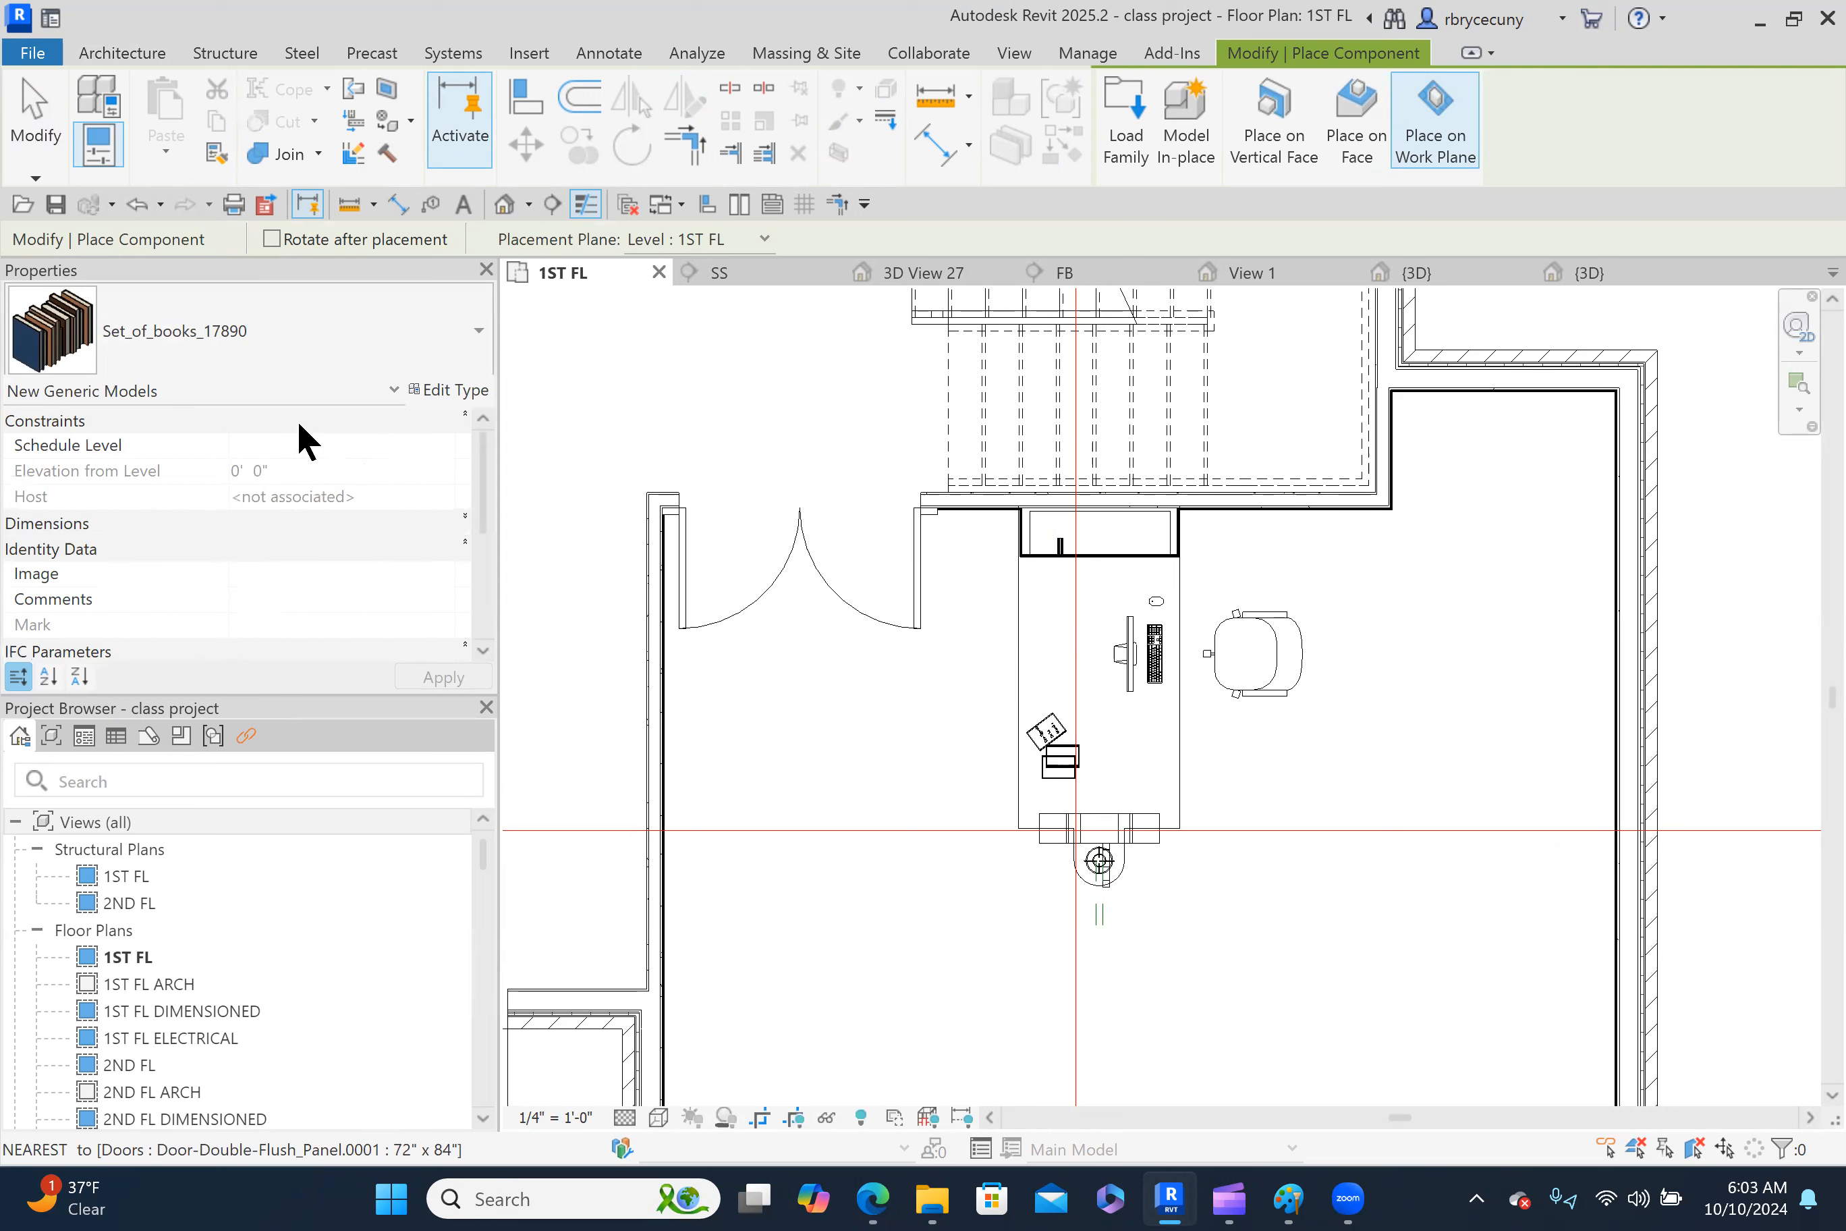
# Set the book set's schedule level to 1ST FL and place it on the work plane between the bookcase and the computer.
pyautogui.click(270, 444)
pyautogui.click(444, 446)
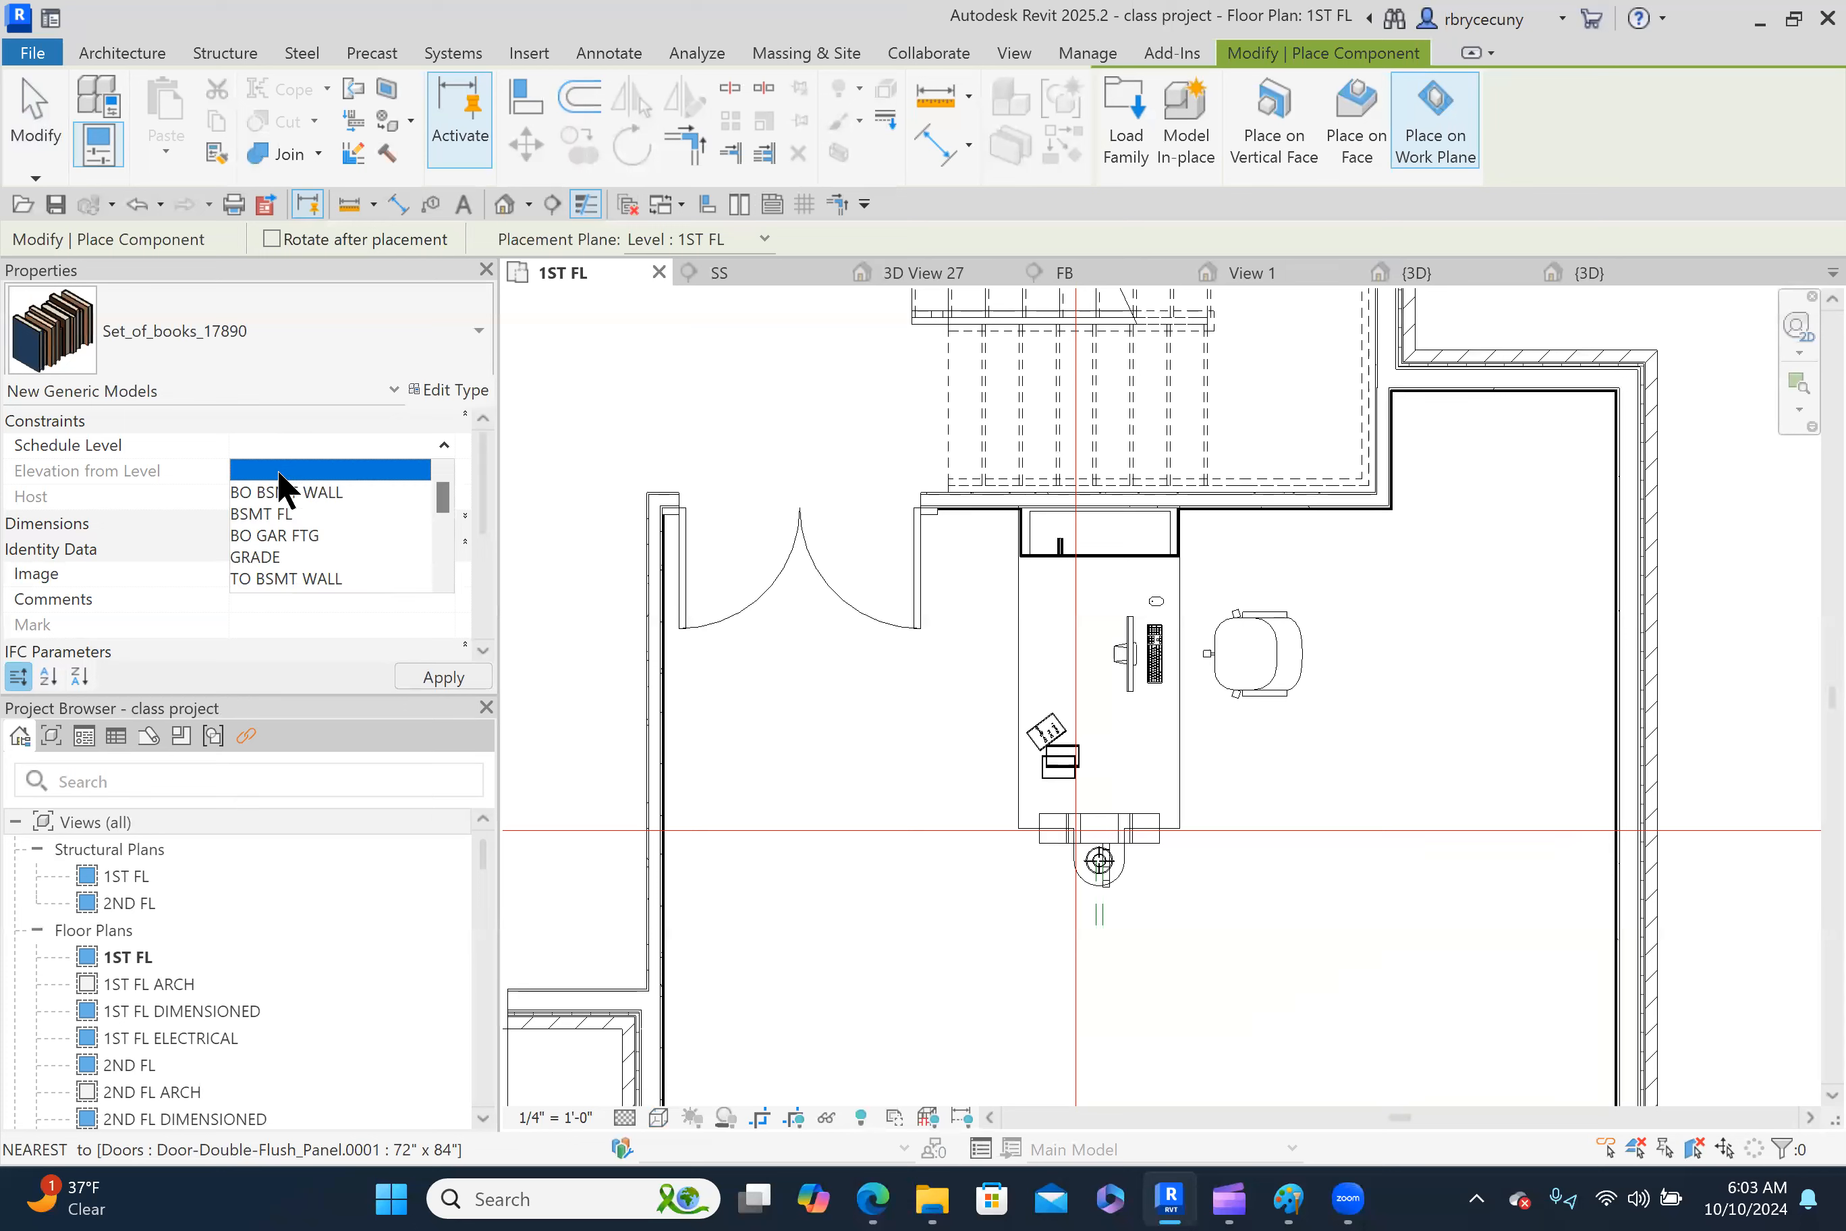
pyautogui.scroll(-4, 267, 551)
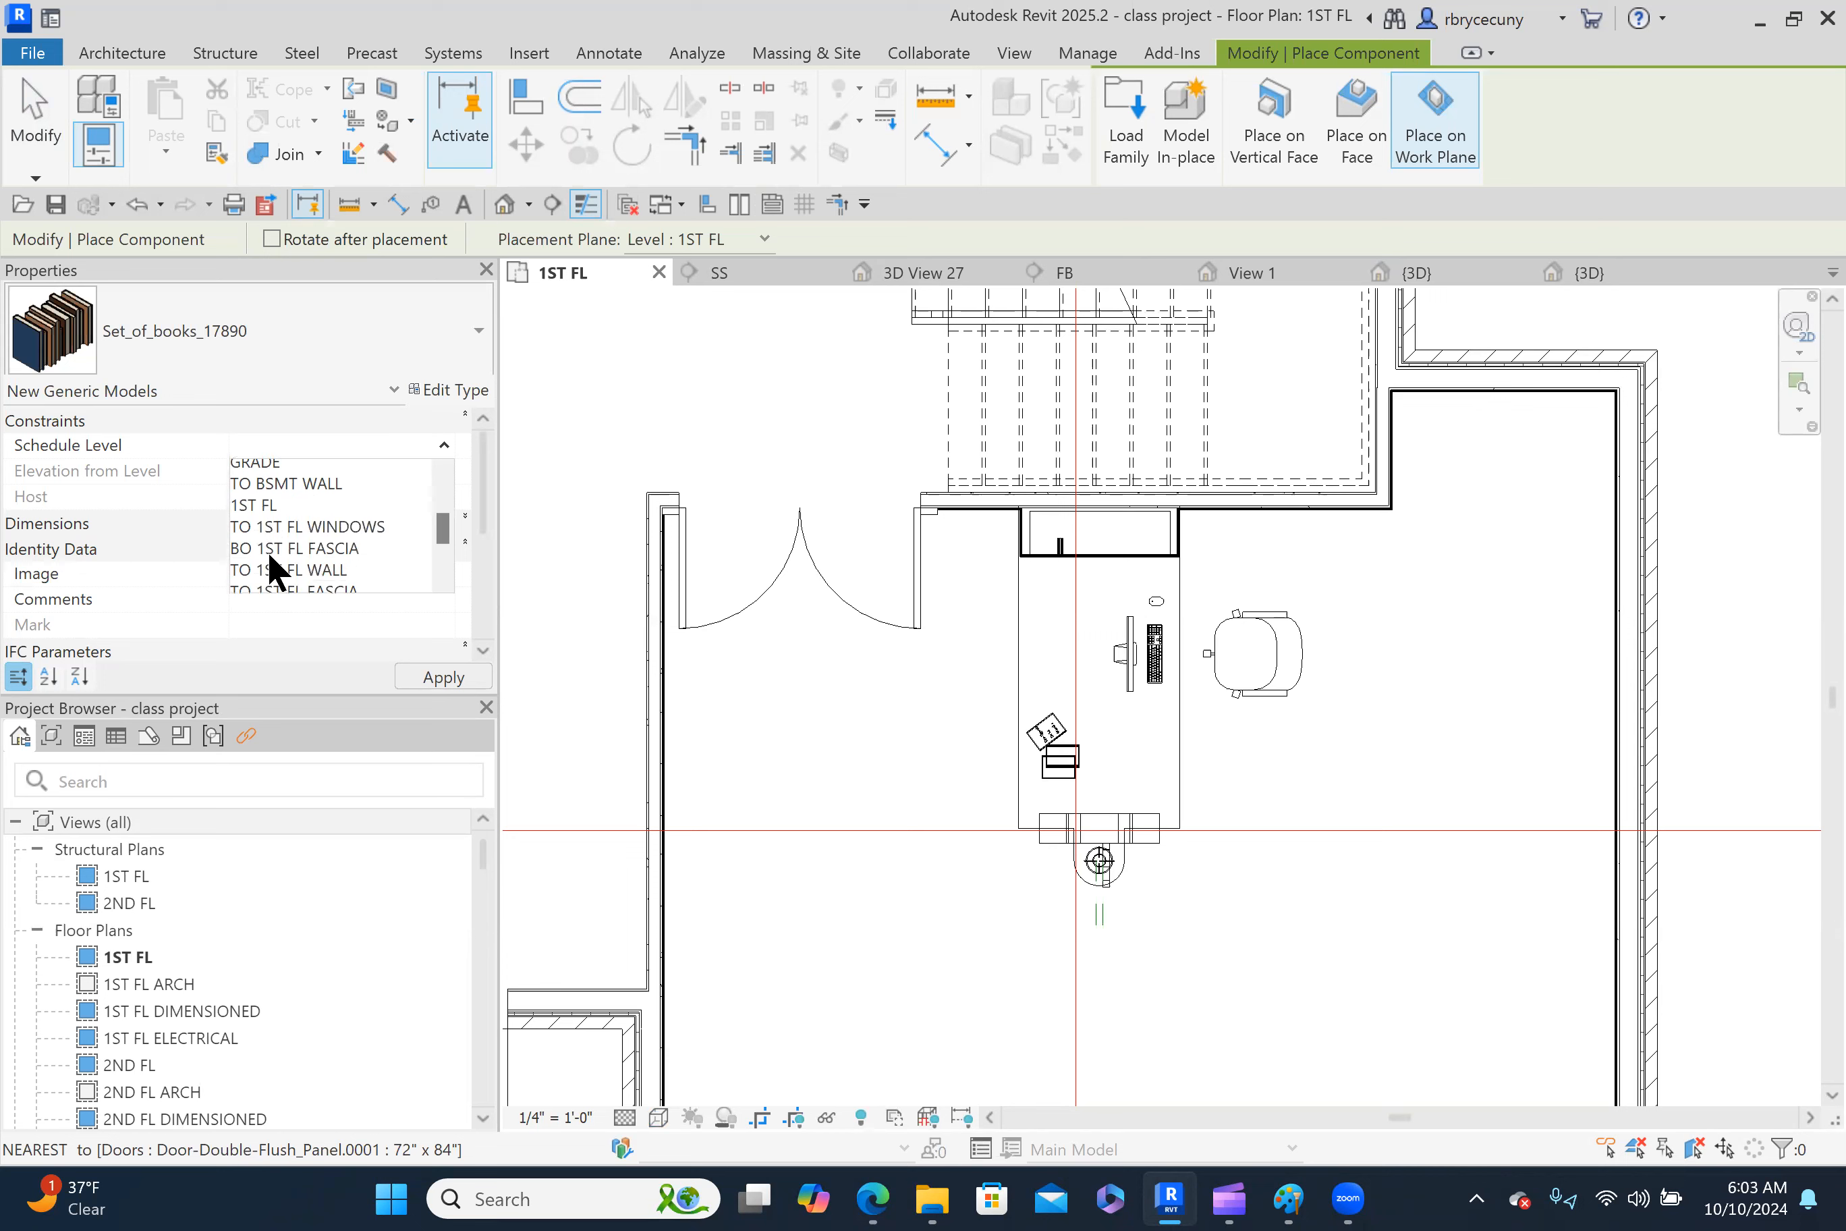
pyautogui.scroll(1, 267, 552)
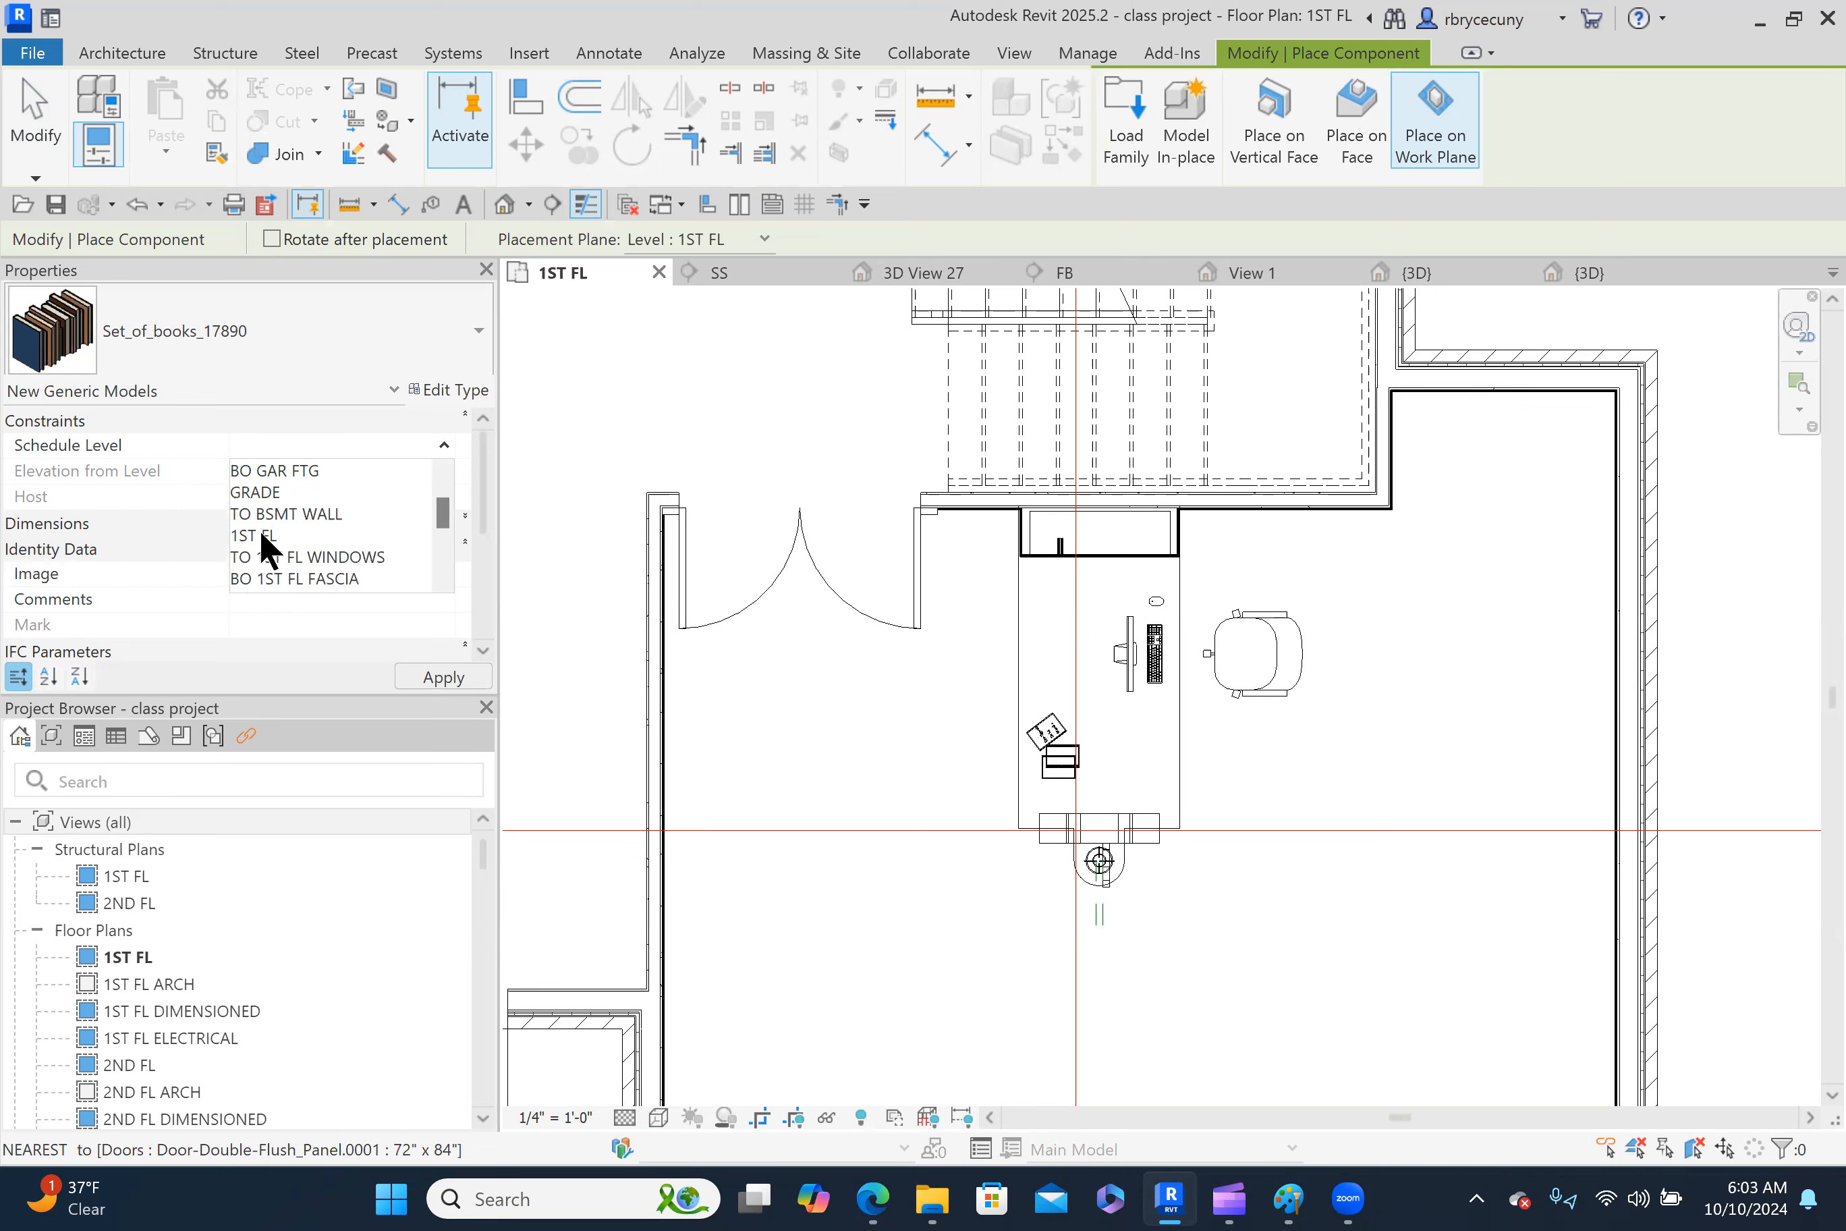
pyautogui.click(252, 536)
pyautogui.click(440, 677)
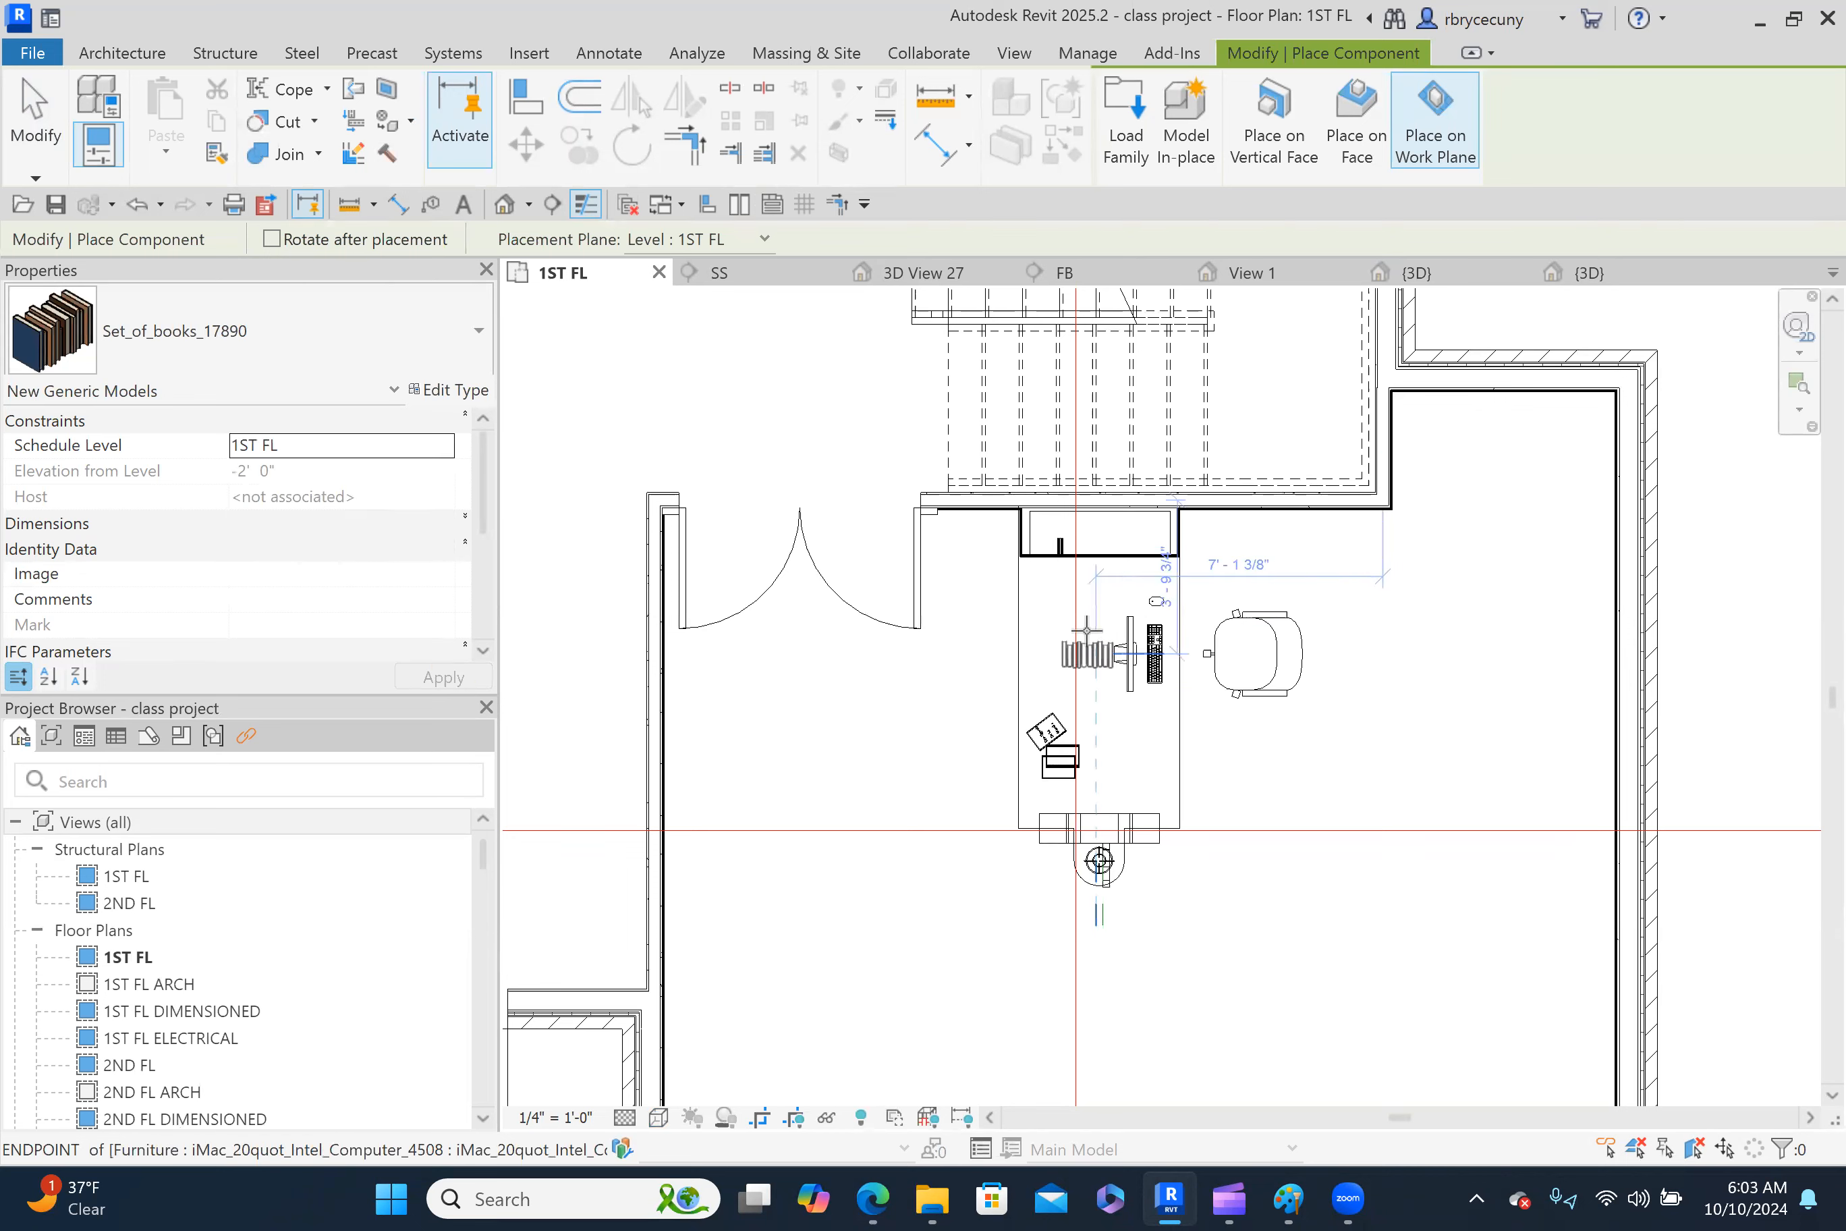
pyautogui.click(1054, 632)
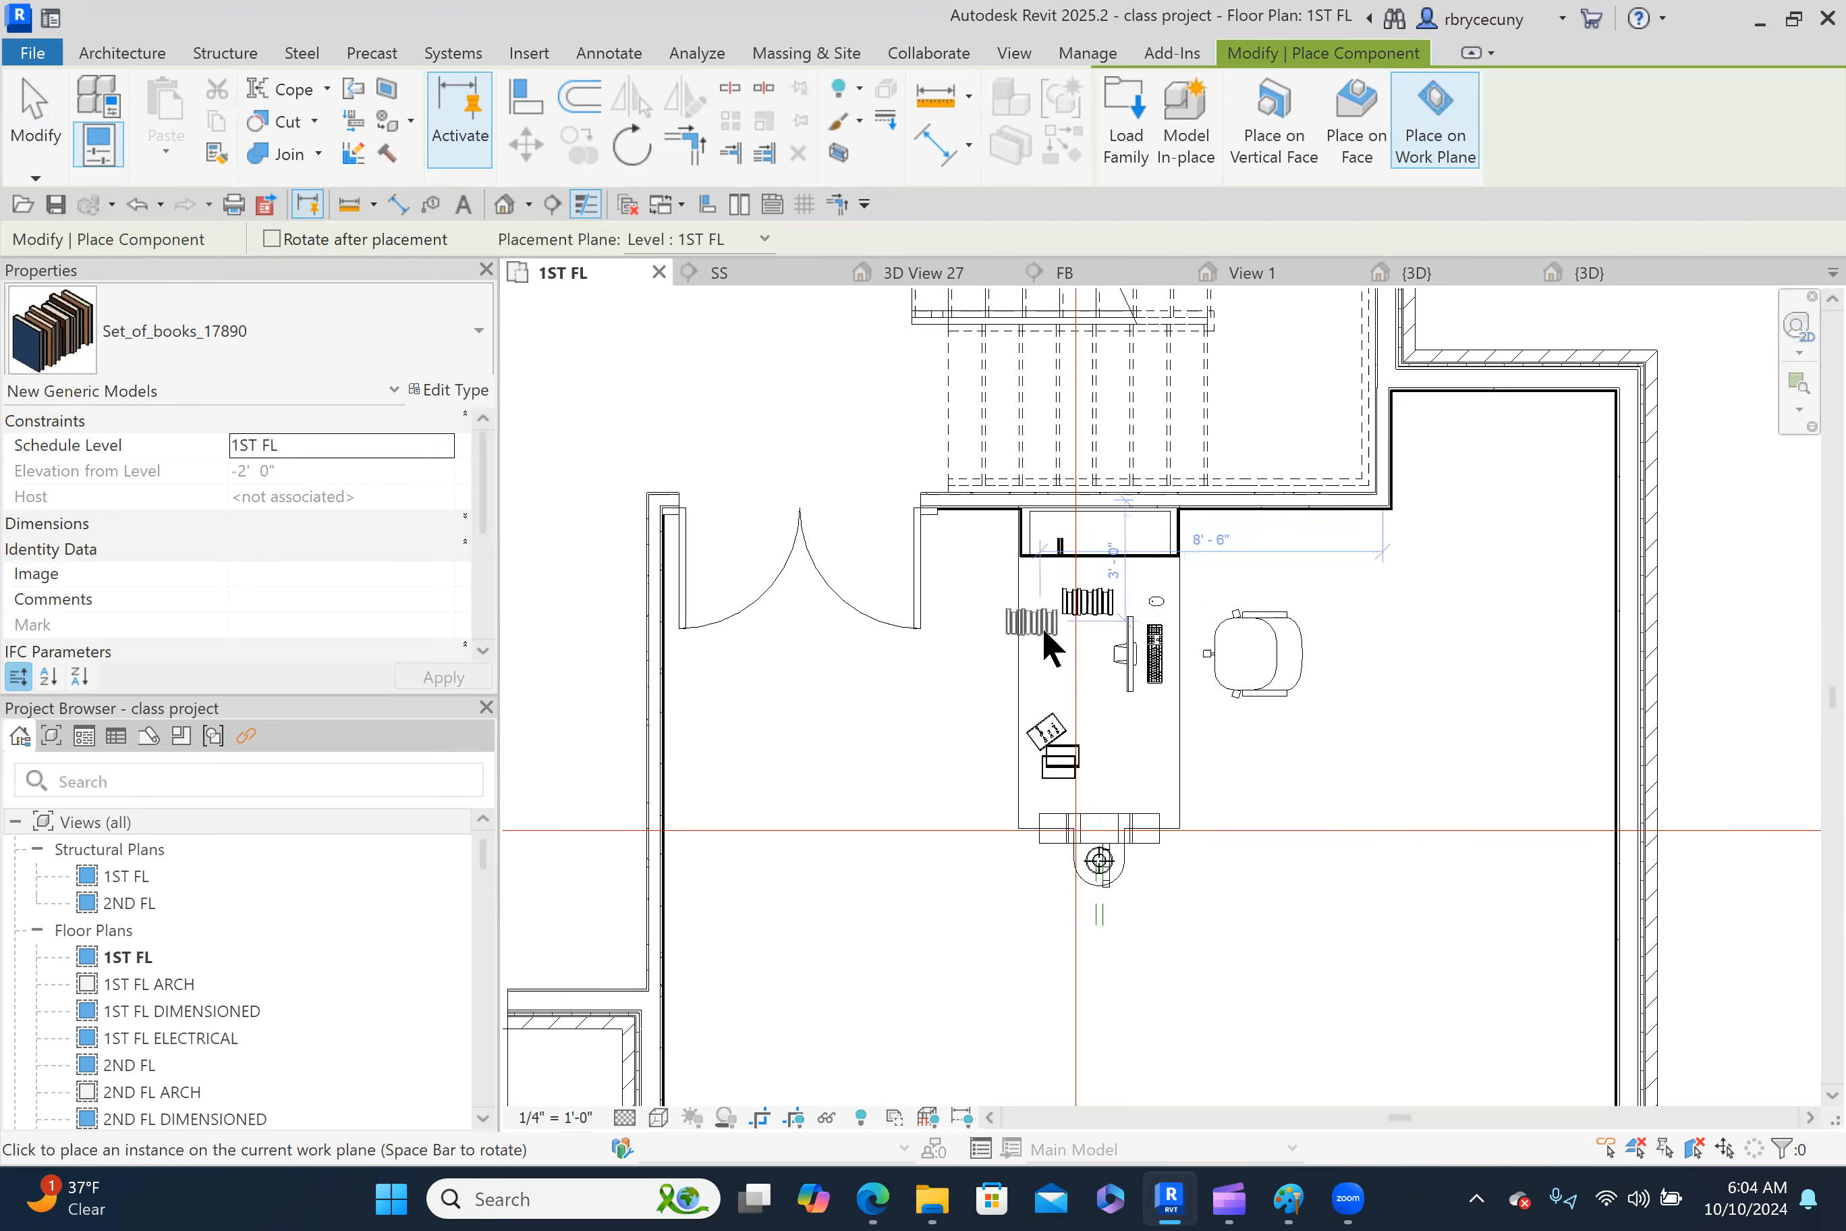
pyautogui.press('Escape')
pyautogui.scroll(-2, 1041, 627)
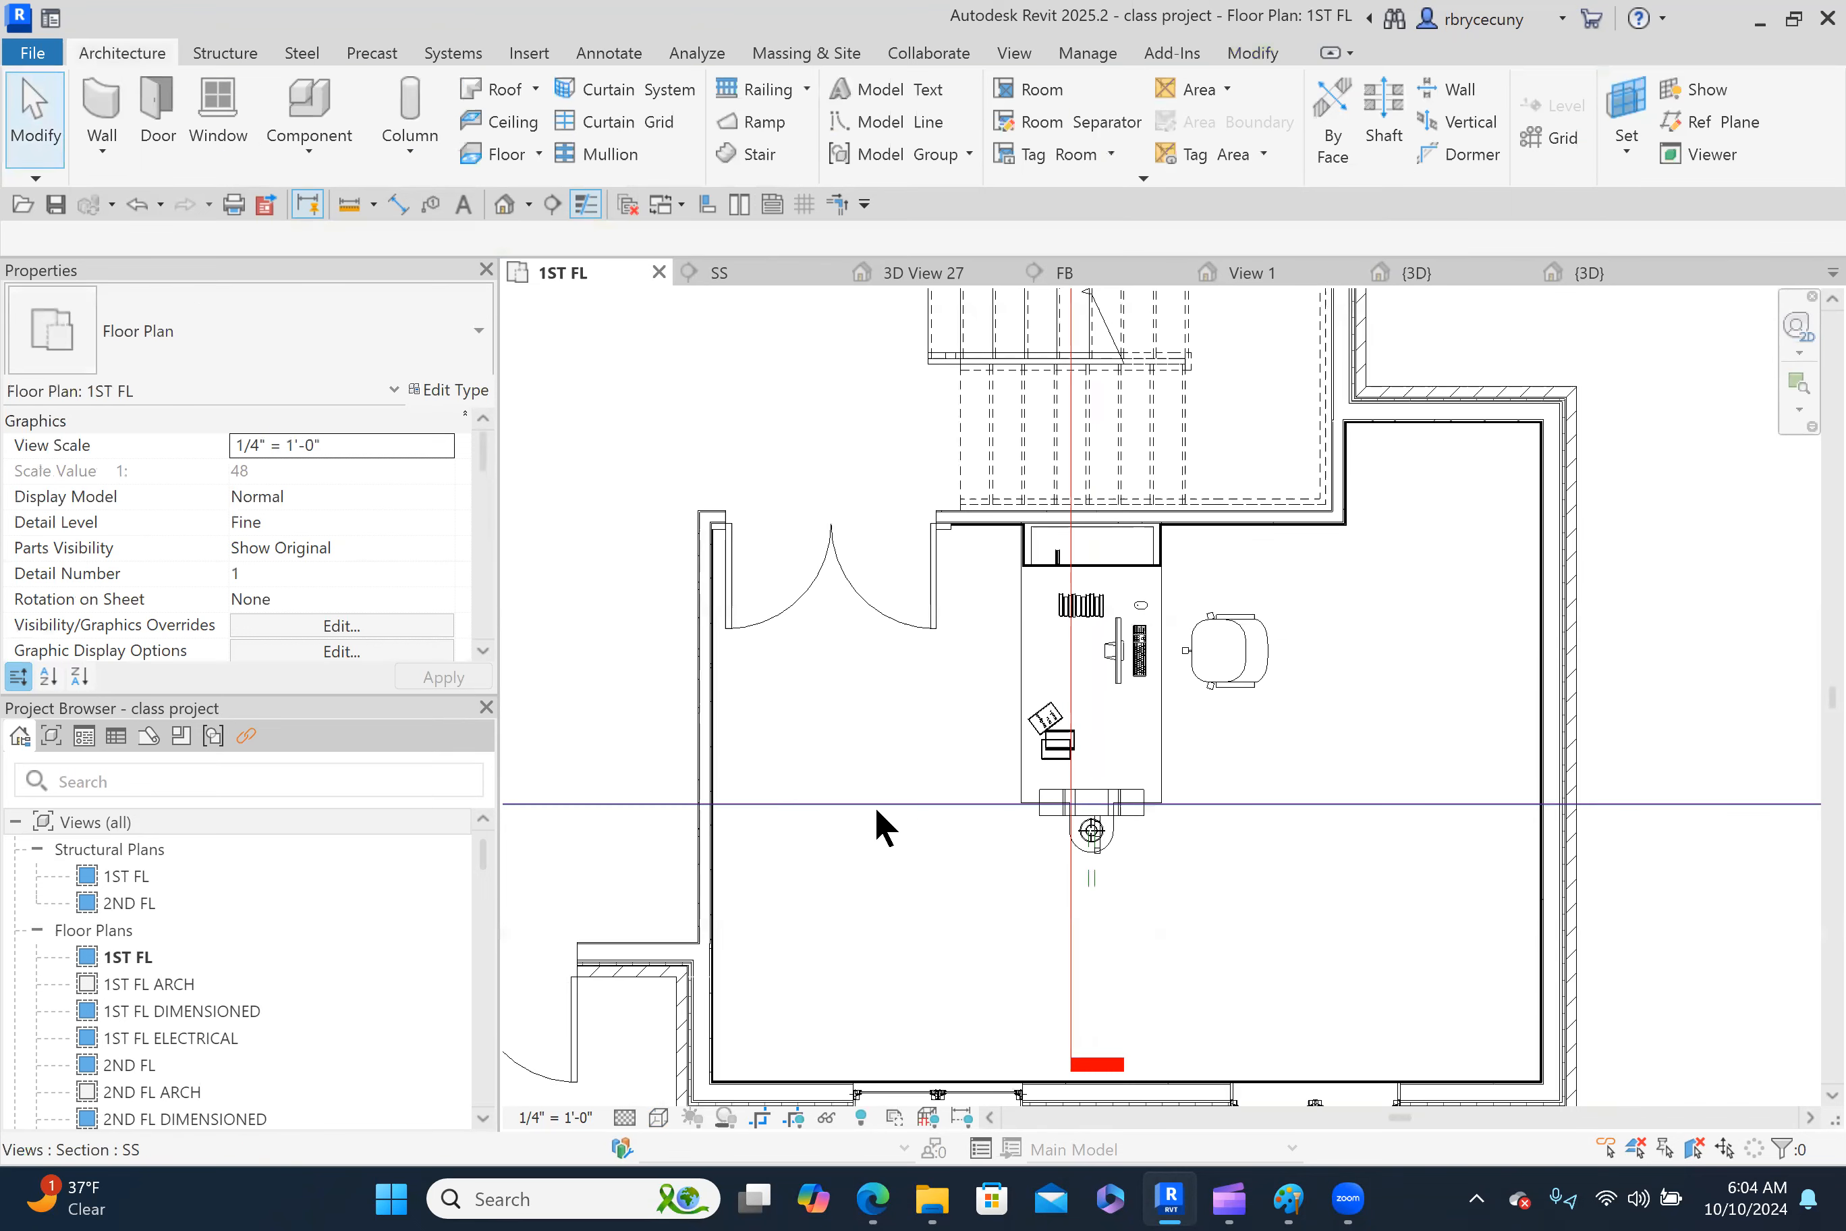
# Move the SS section line to cut through the desk at the computer and open its section view.
pyautogui.moveTo(893, 802); pyautogui.dragTo(905, 648)
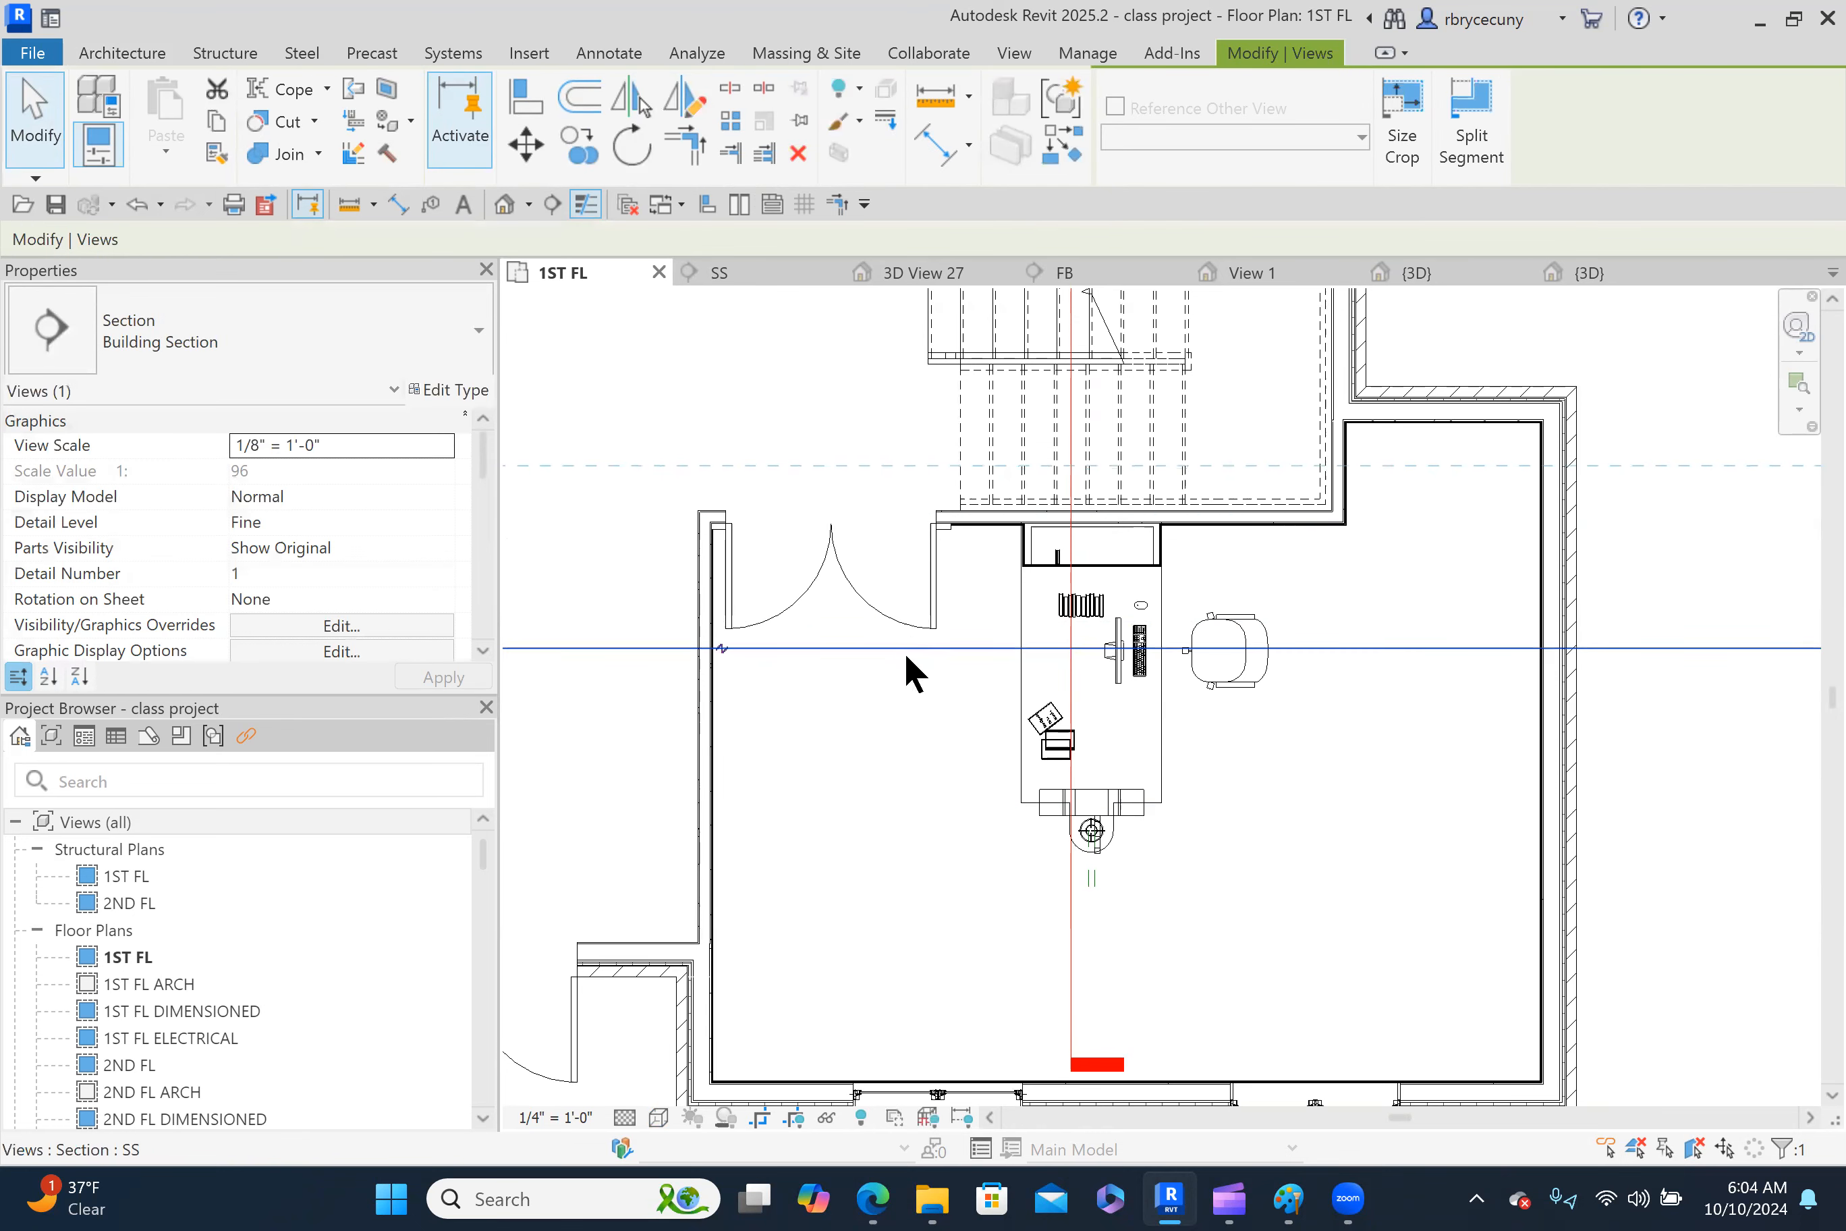
pyautogui.rightClick(904, 652)
pyautogui.click(1018, 549)
# Draw a horizontal reference plane along the bookcase shelf behind the single book, extending it past the bookcase toward the chair.
pyautogui.click(1000, 819)
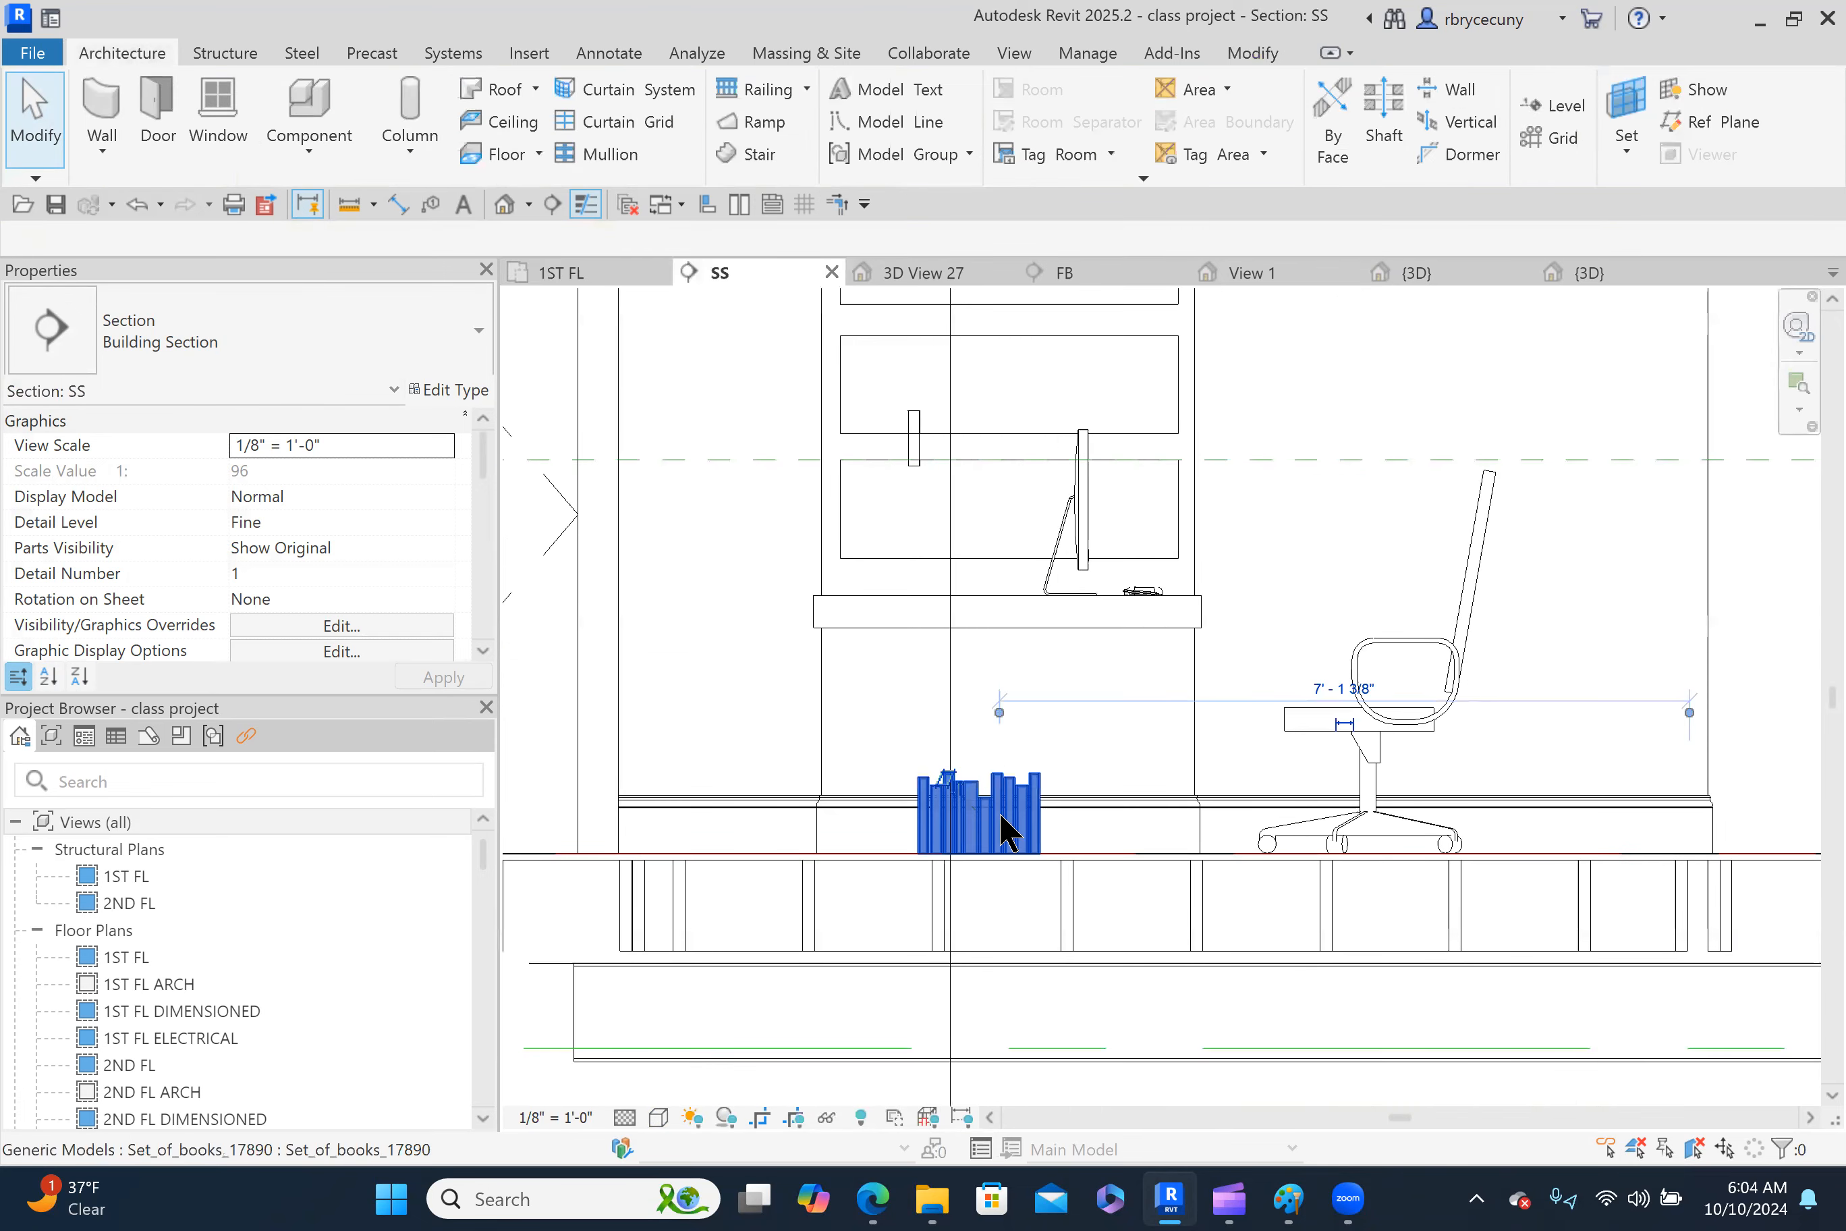
pyautogui.scroll(-3, 1001, 816)
pyautogui.scroll(3, 934, 540)
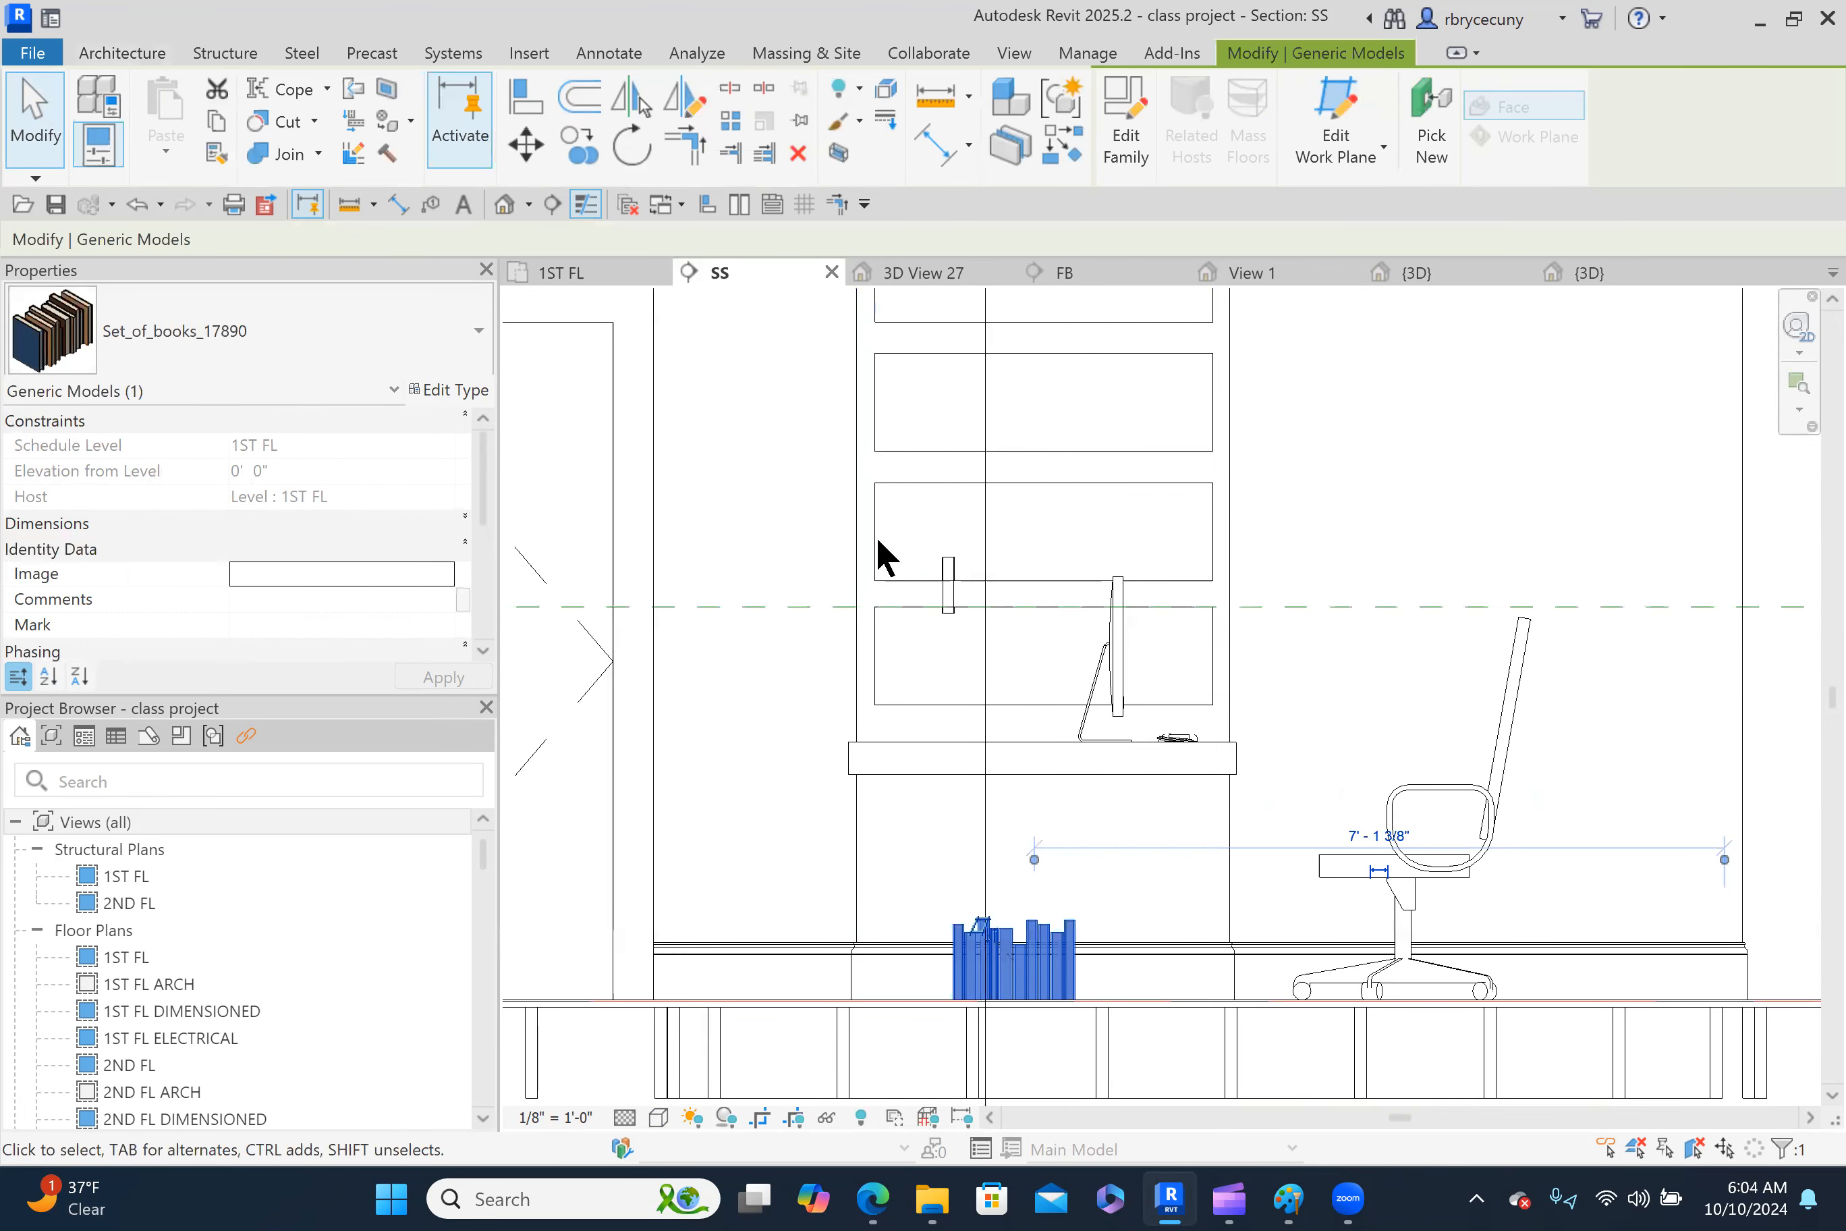
pyautogui.click(139, 54)
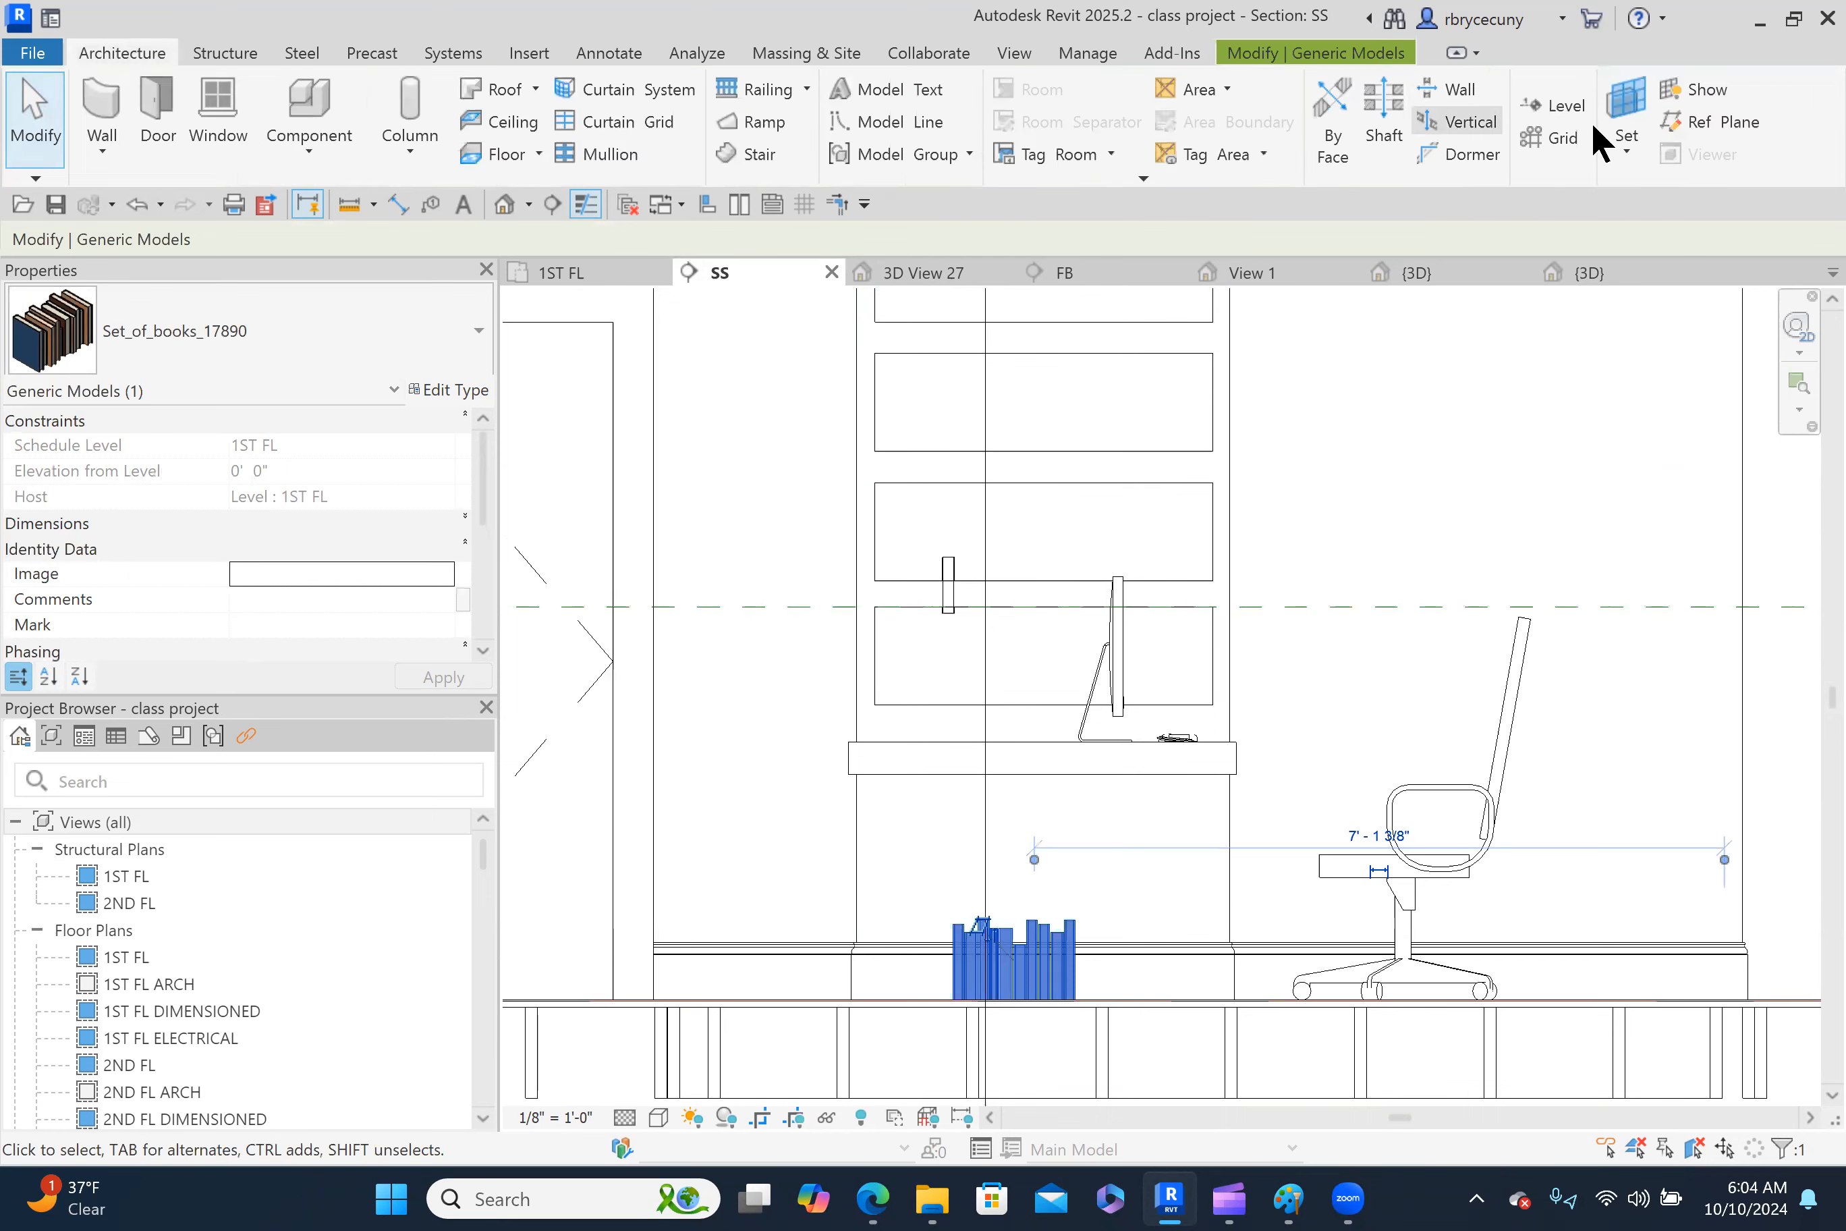
pyautogui.click(1740, 127)
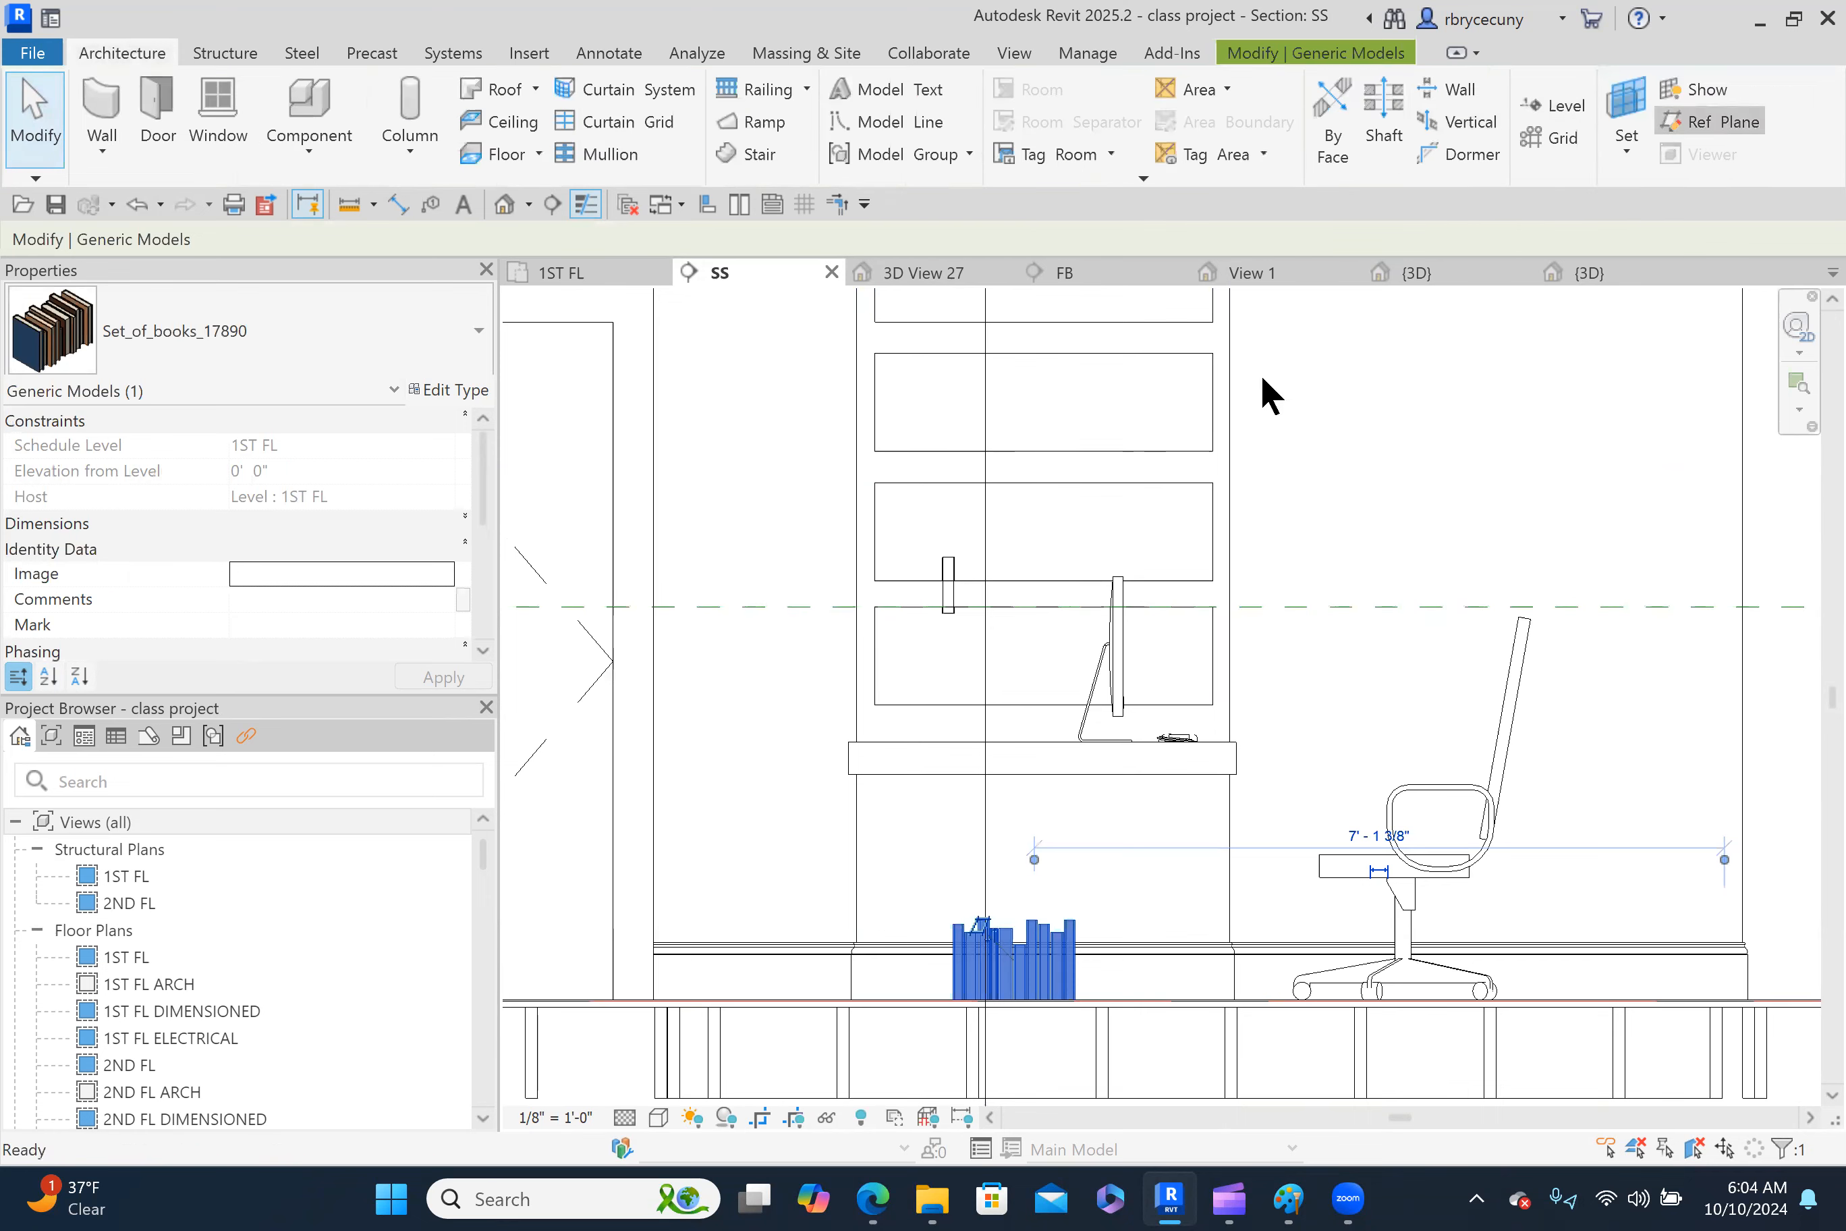
pyautogui.click(875, 580)
pyautogui.click(1501, 580)
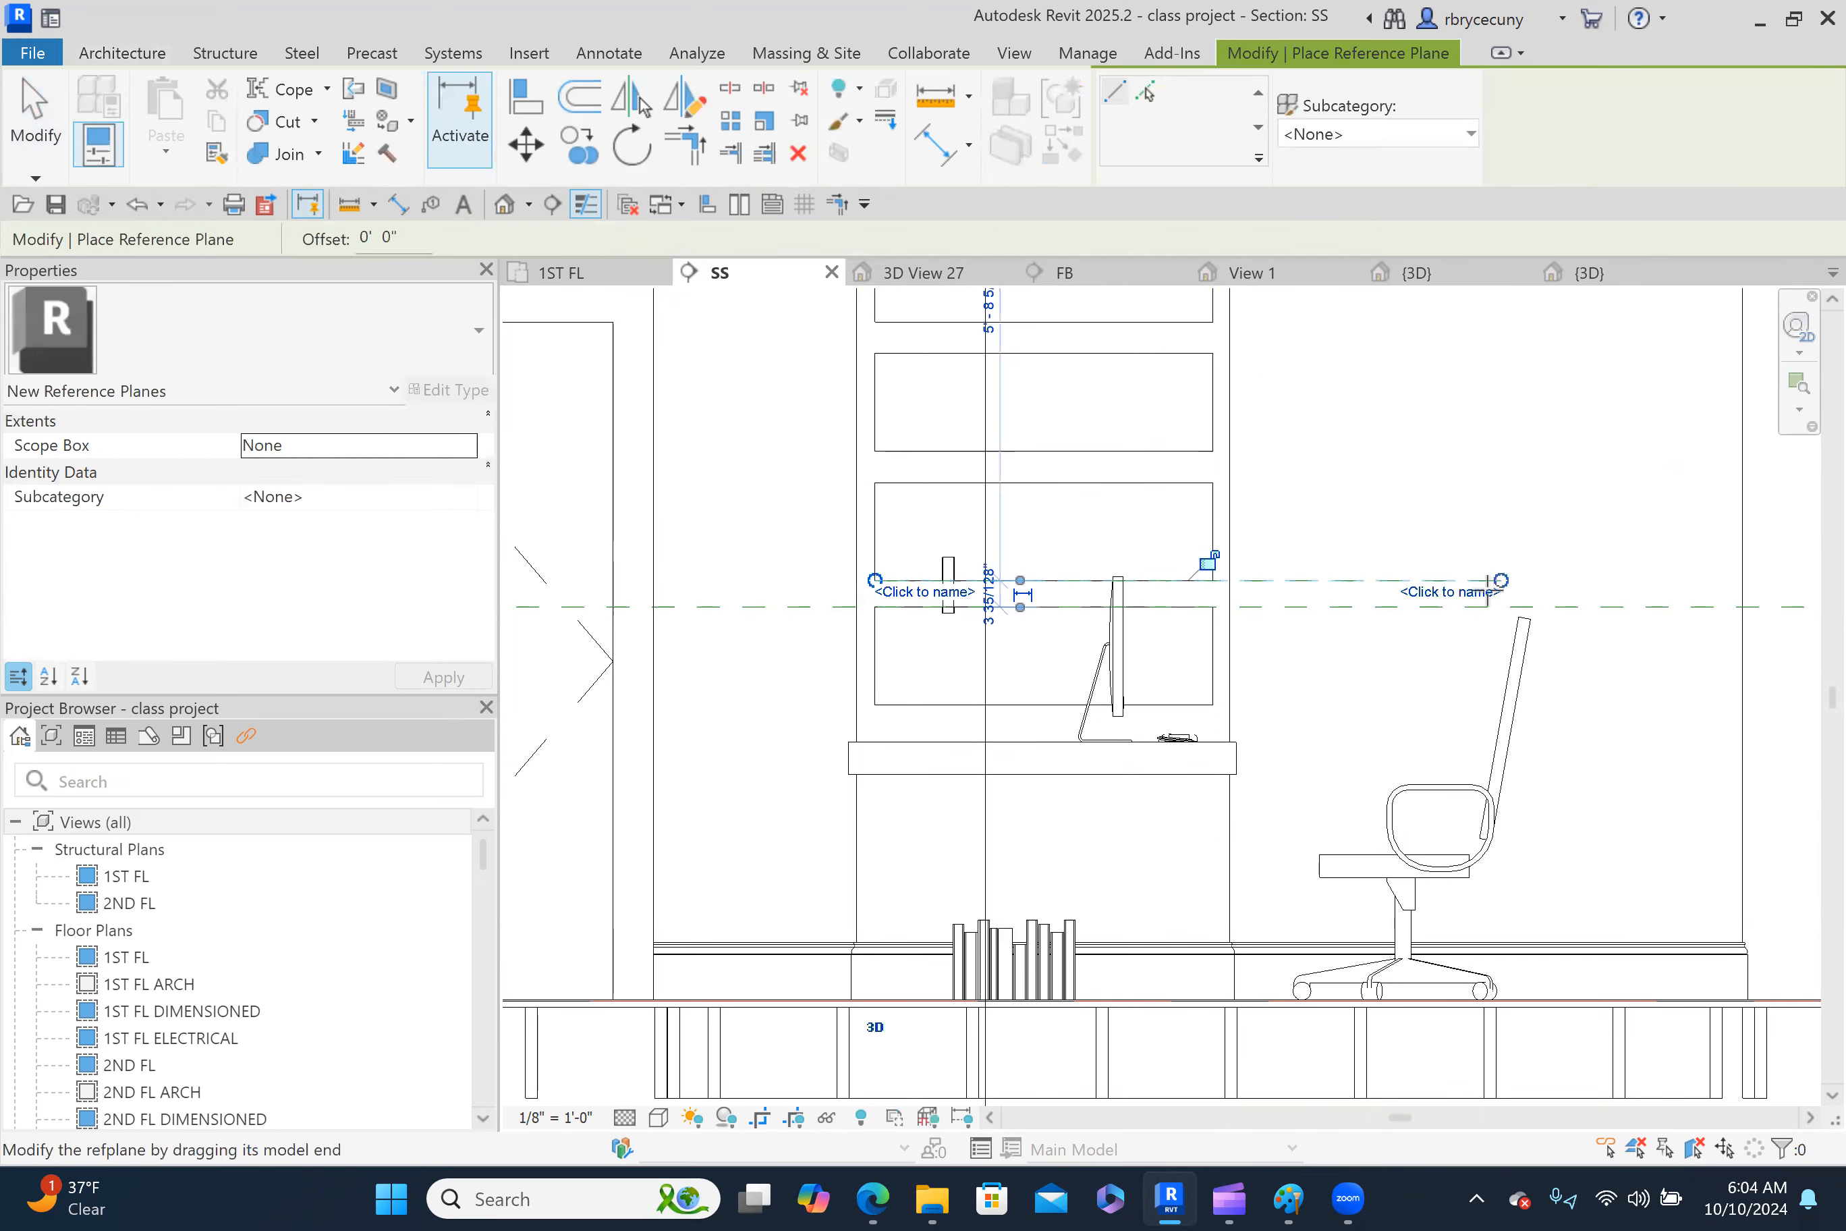
# Name the new reference plane "books".
pyautogui.click(1475, 596)
pyautogui.write('bo')
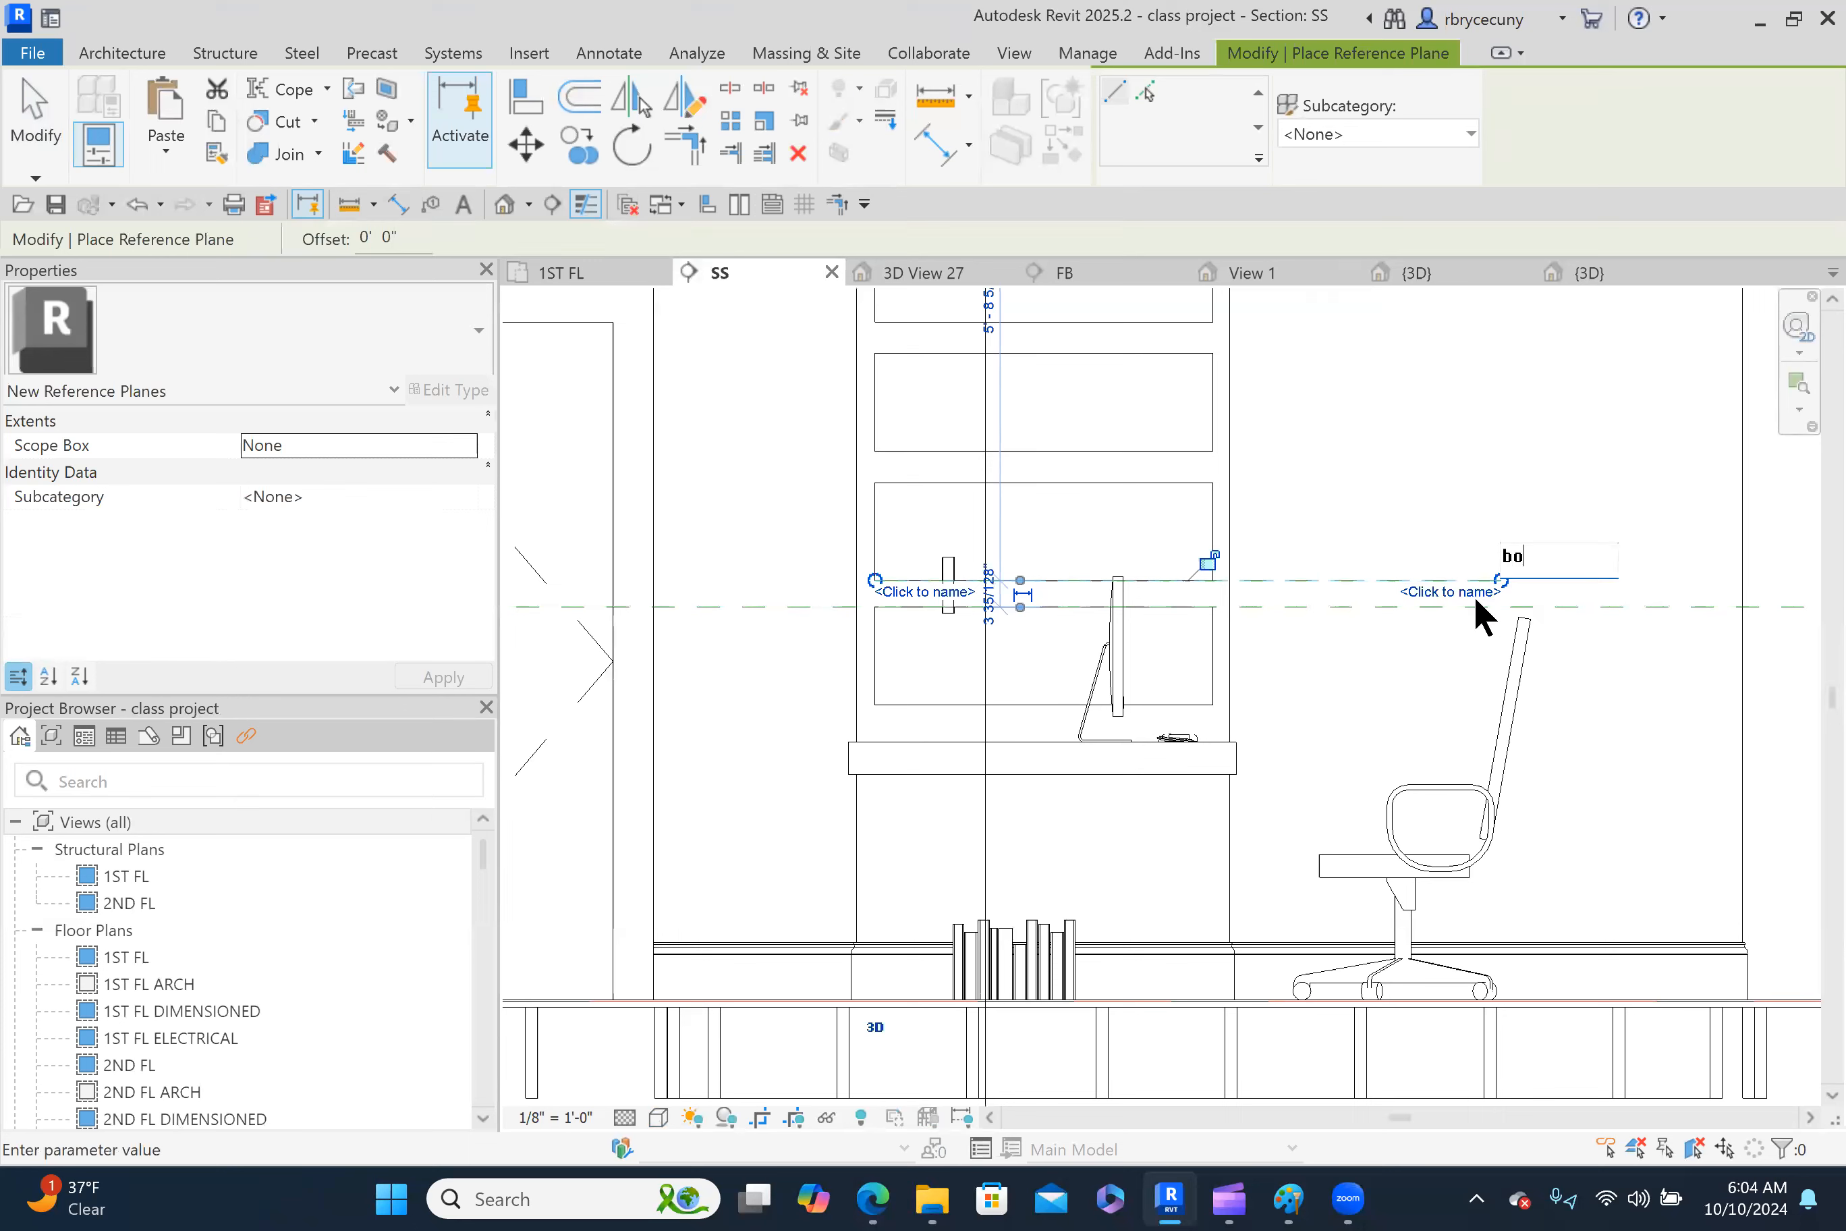
pyautogui.write('okd')
pyautogui.press('Return')
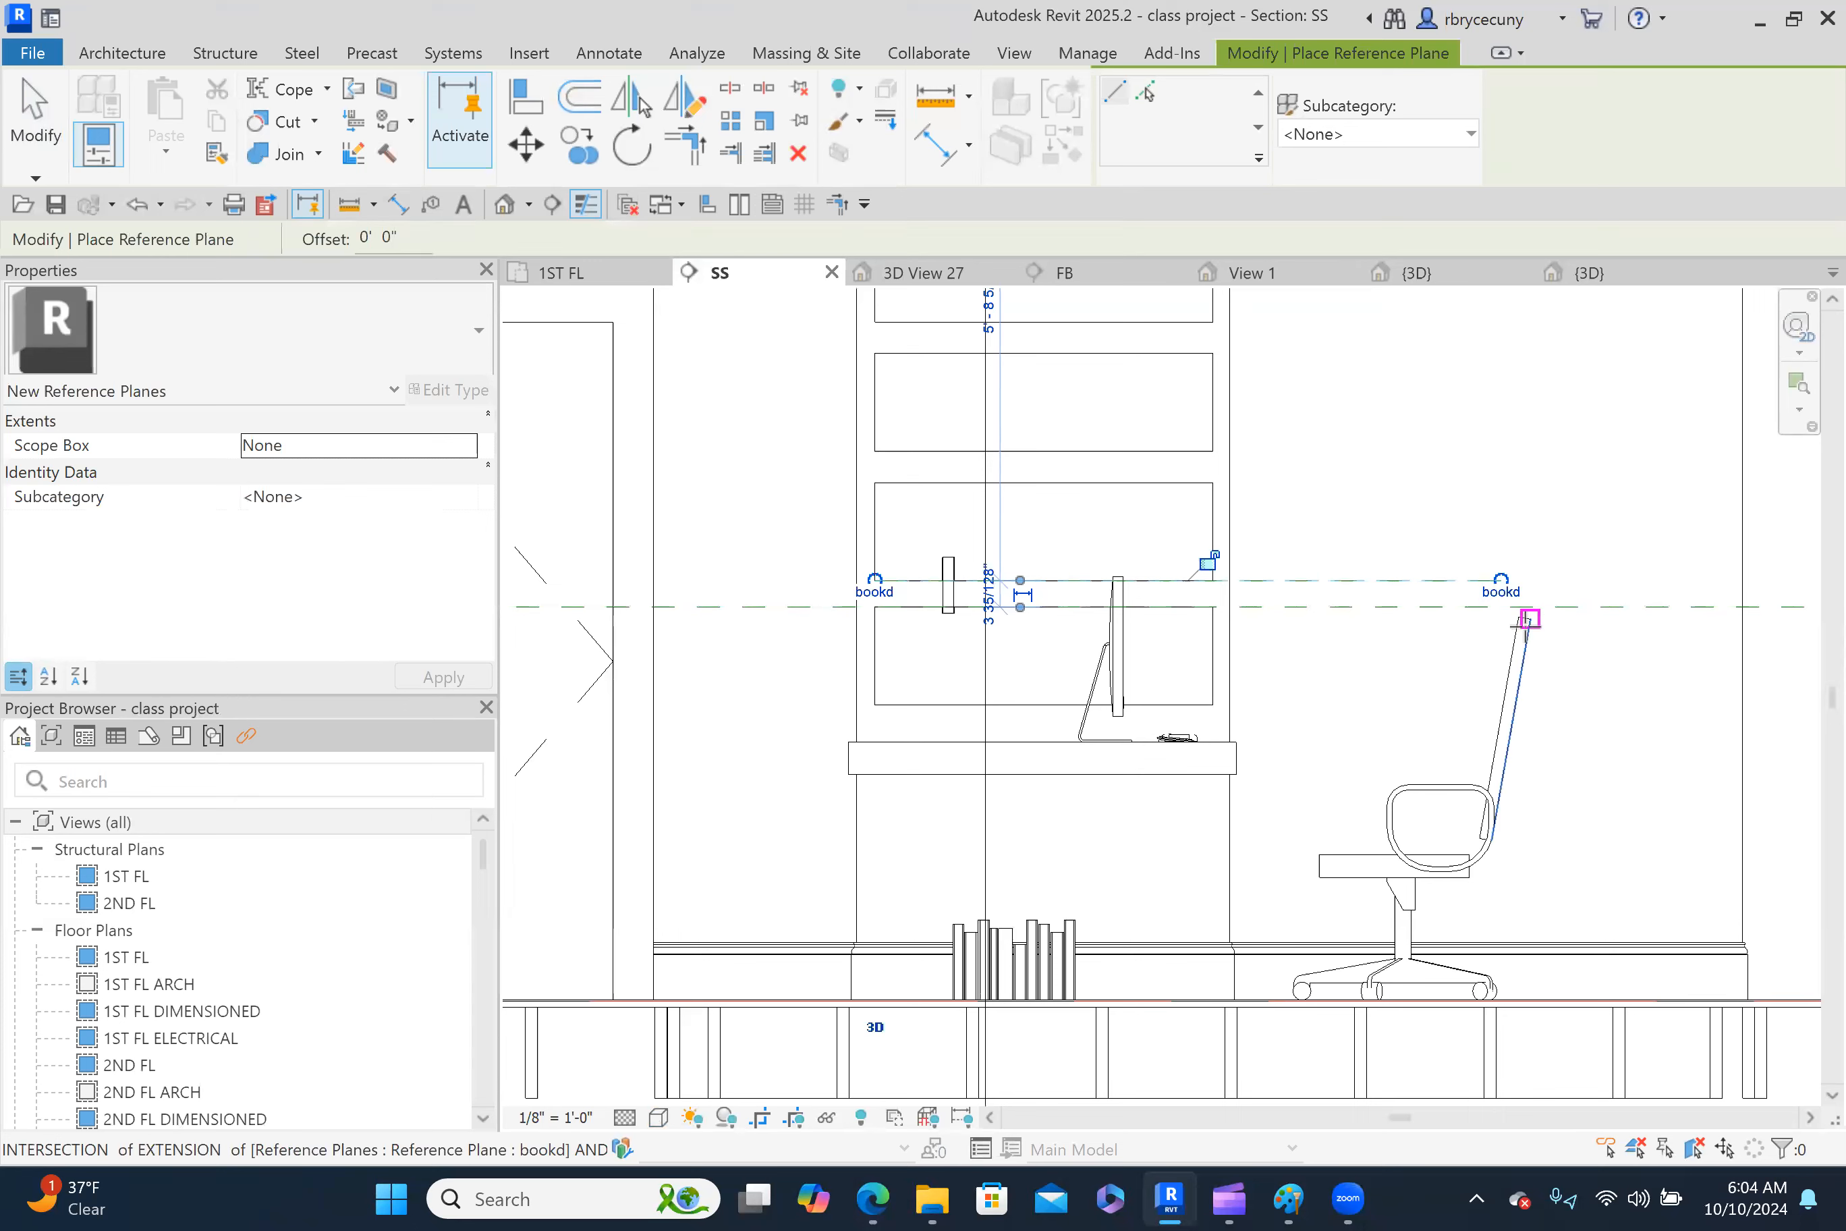
pyautogui.press('Escape')
pyautogui.press('Escape')
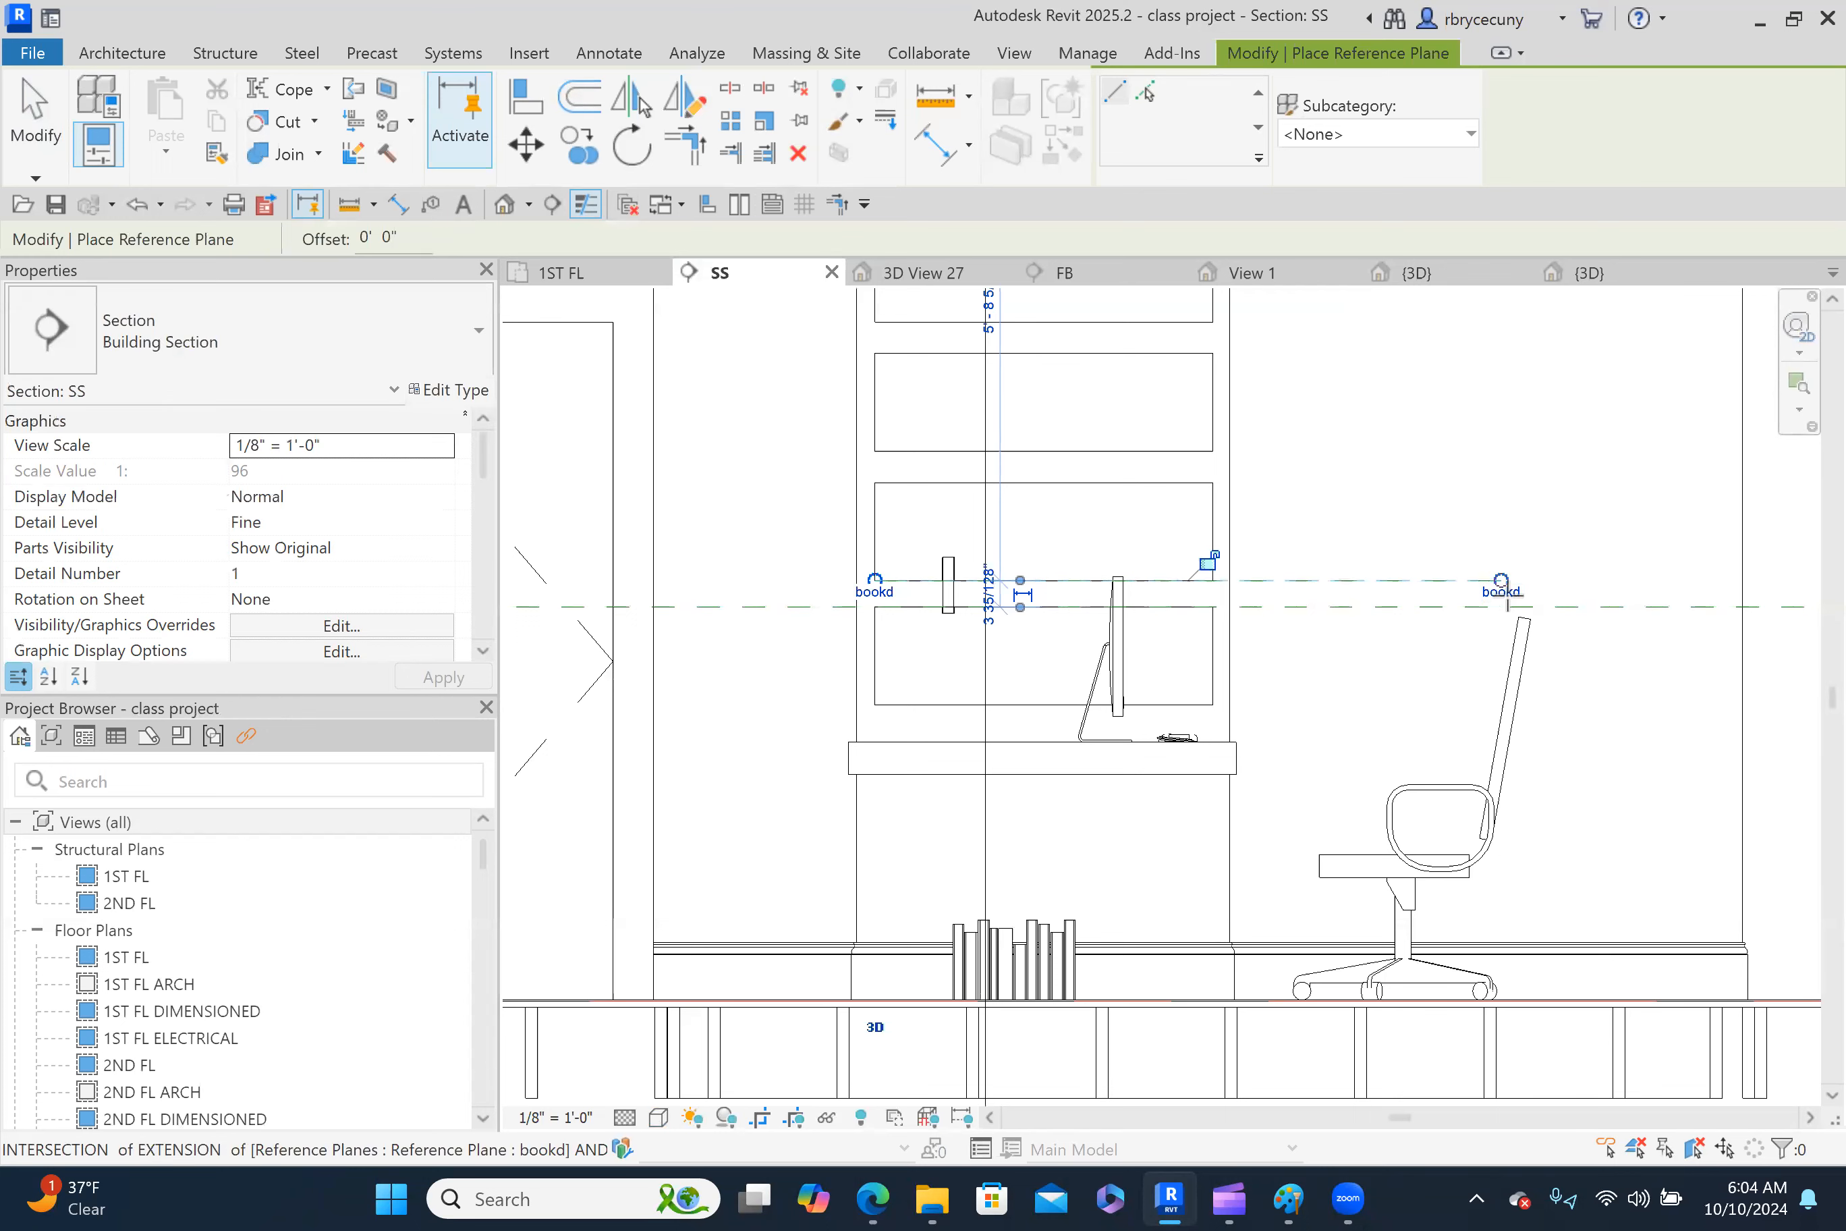
pyautogui.click(1492, 589)
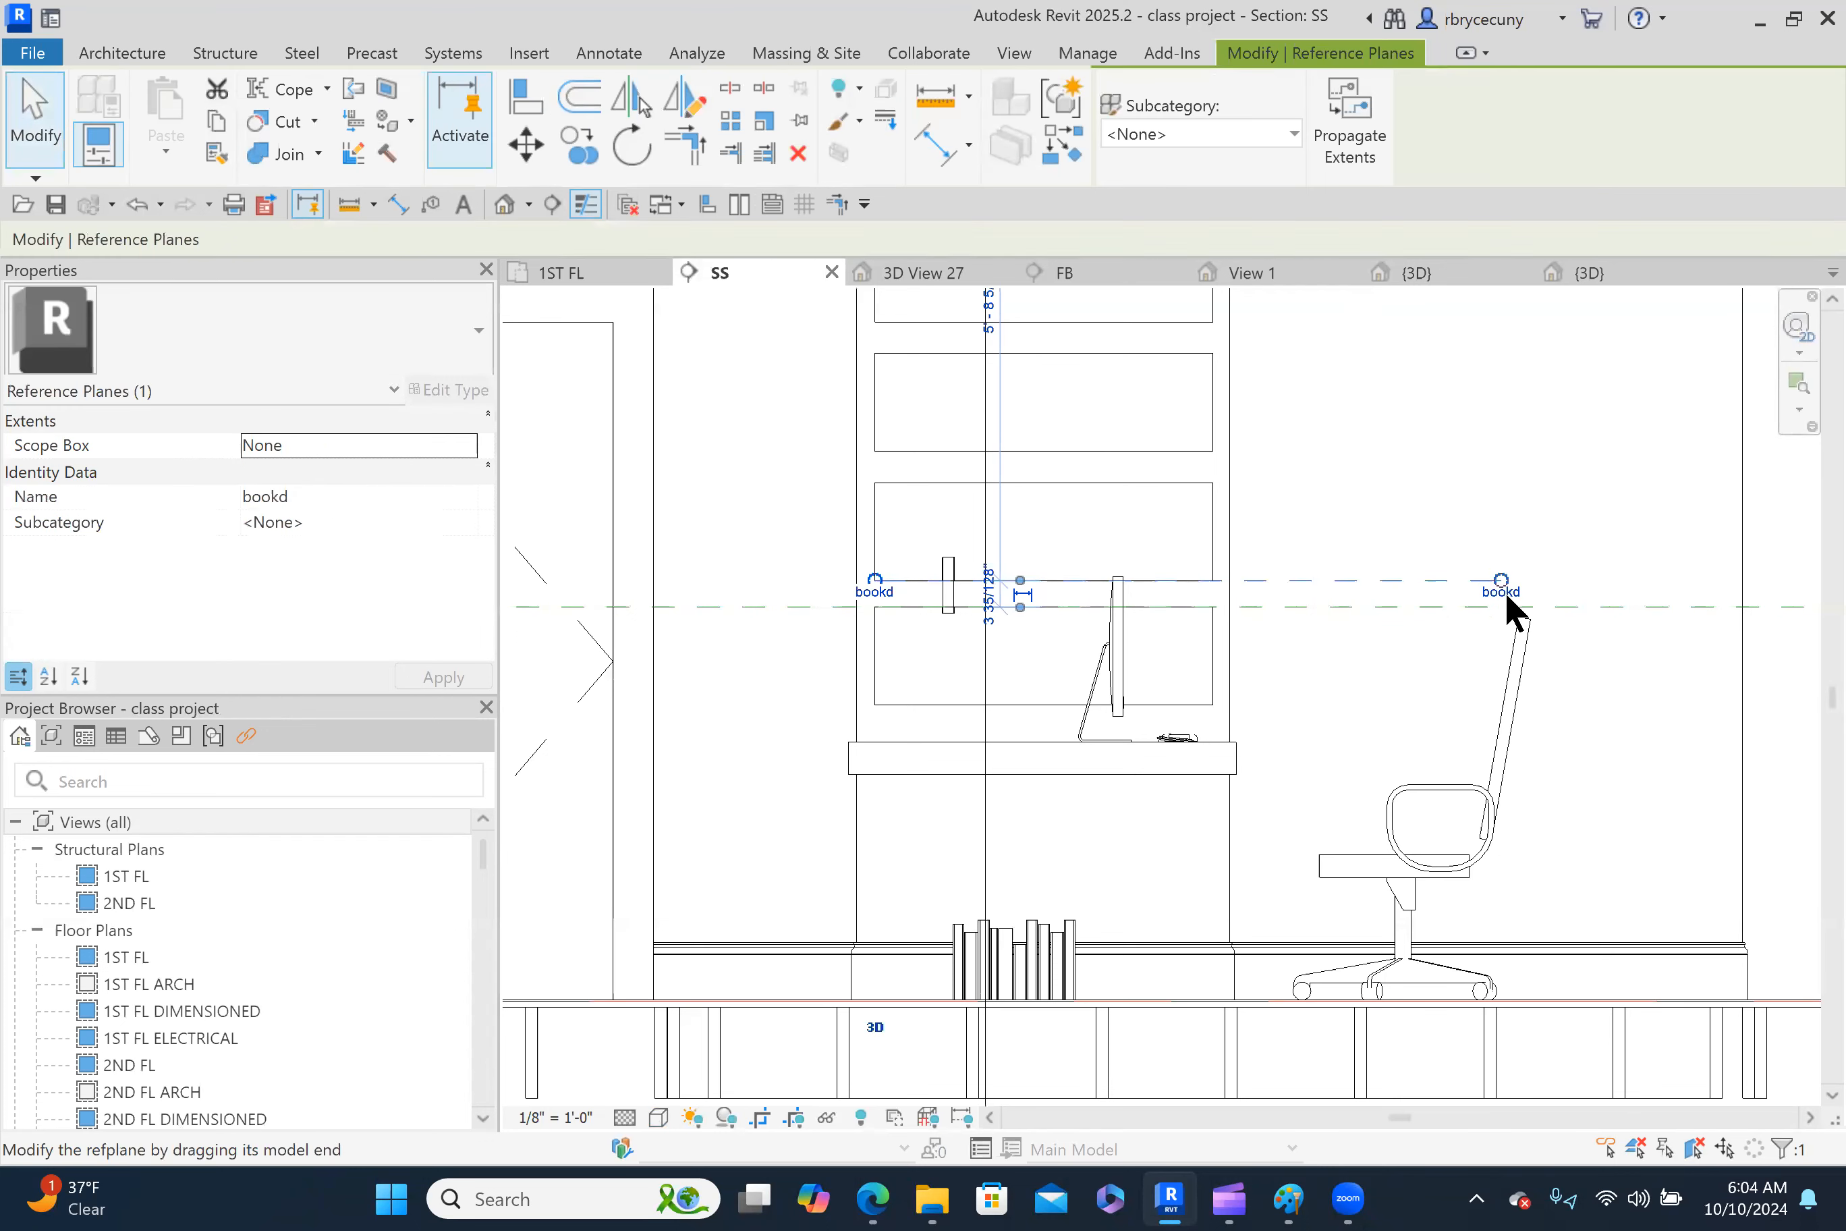
pyautogui.click(299, 476)
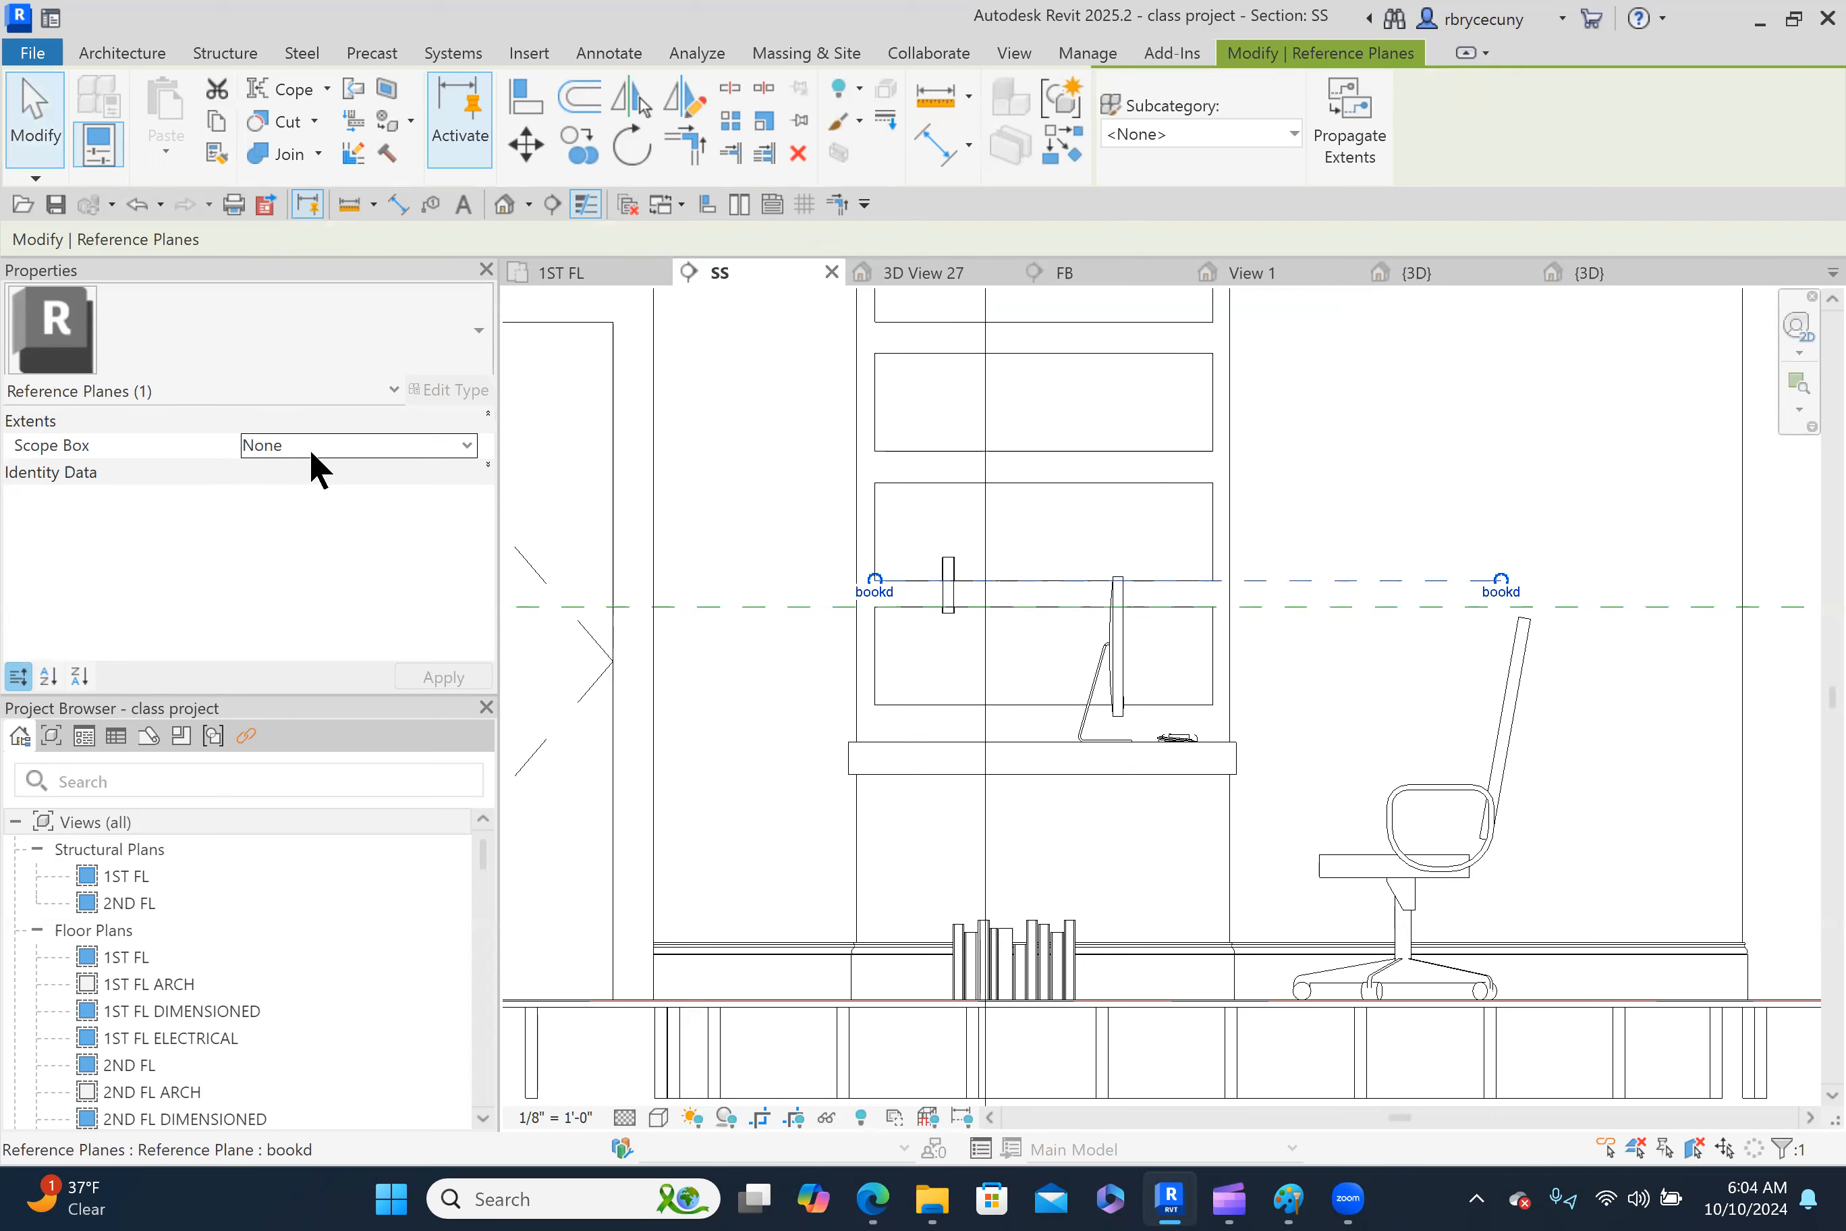
pyautogui.click(309, 472)
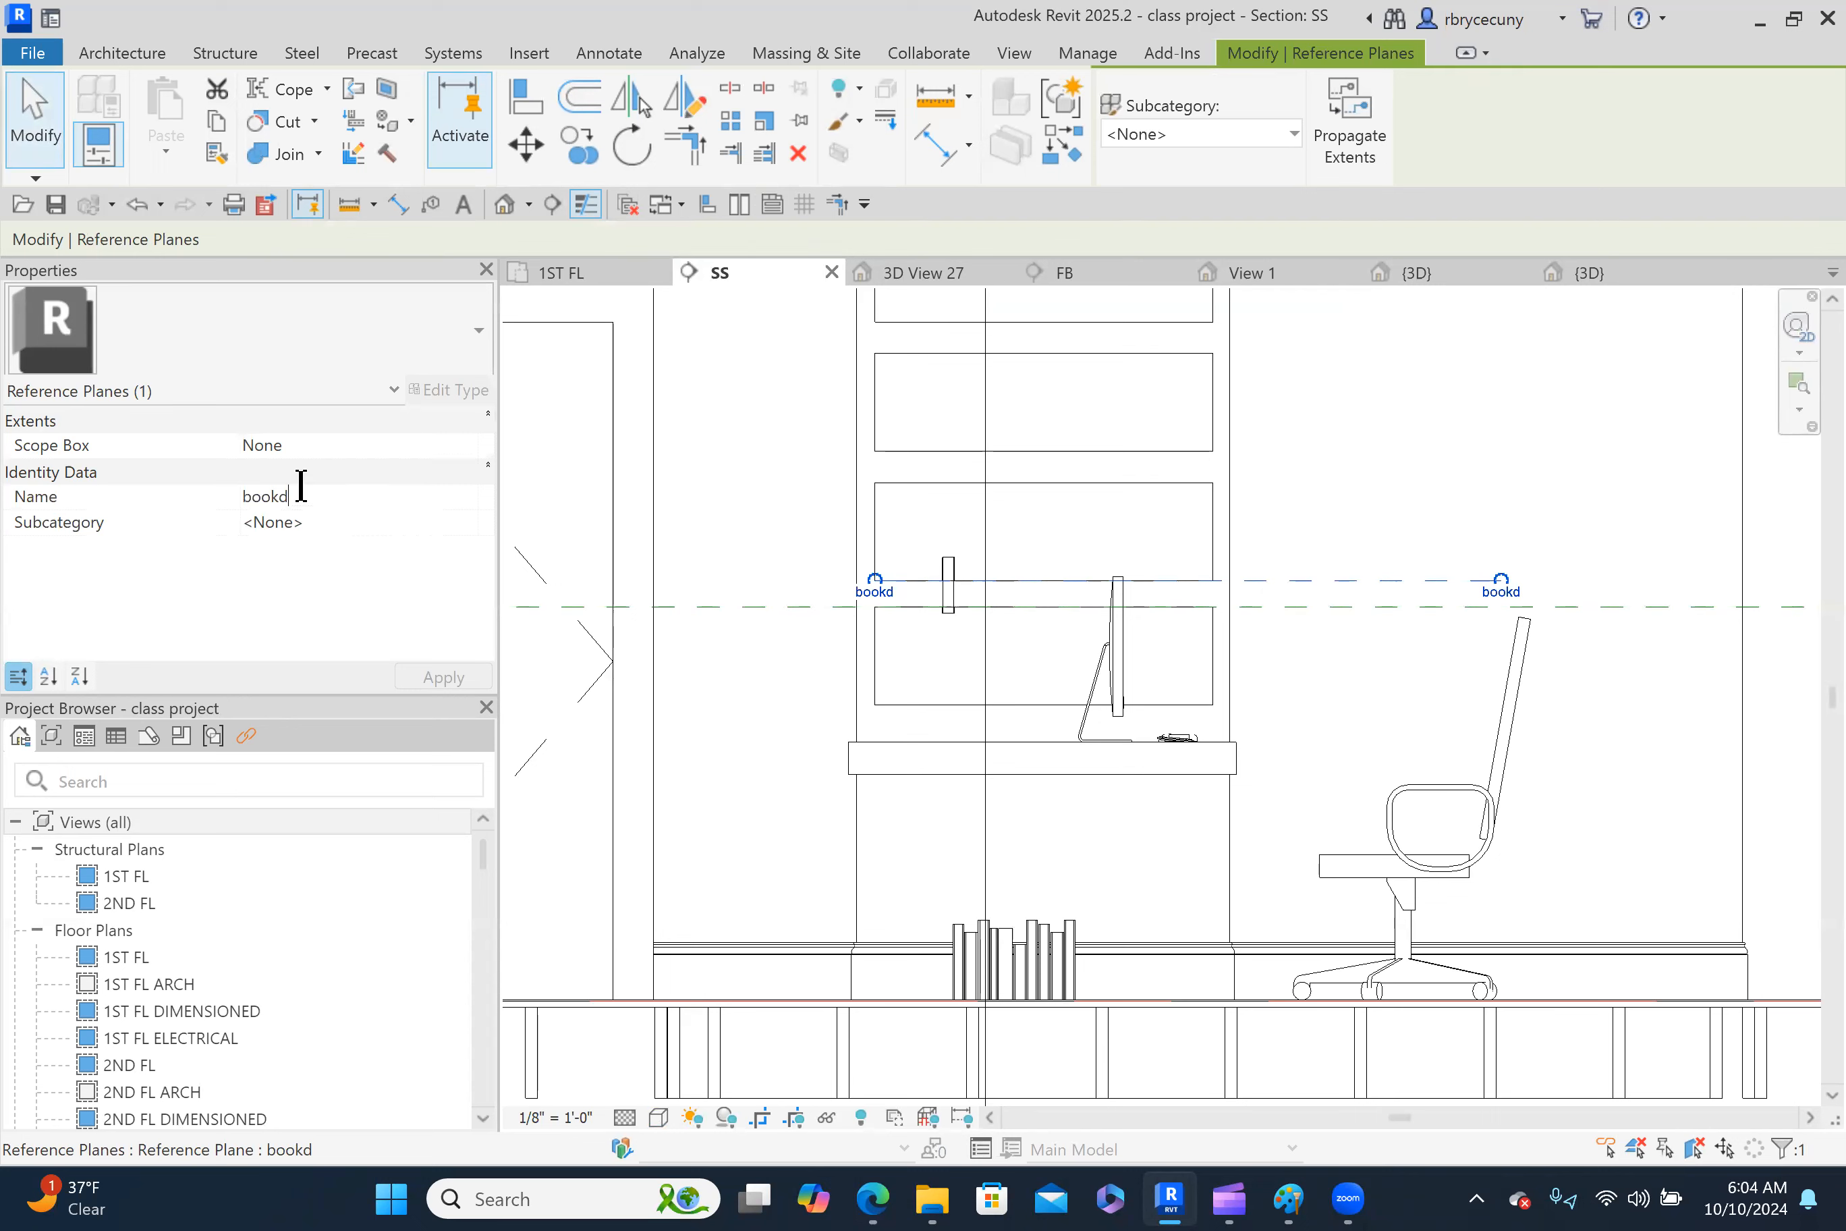
pyautogui.click(459, 675)
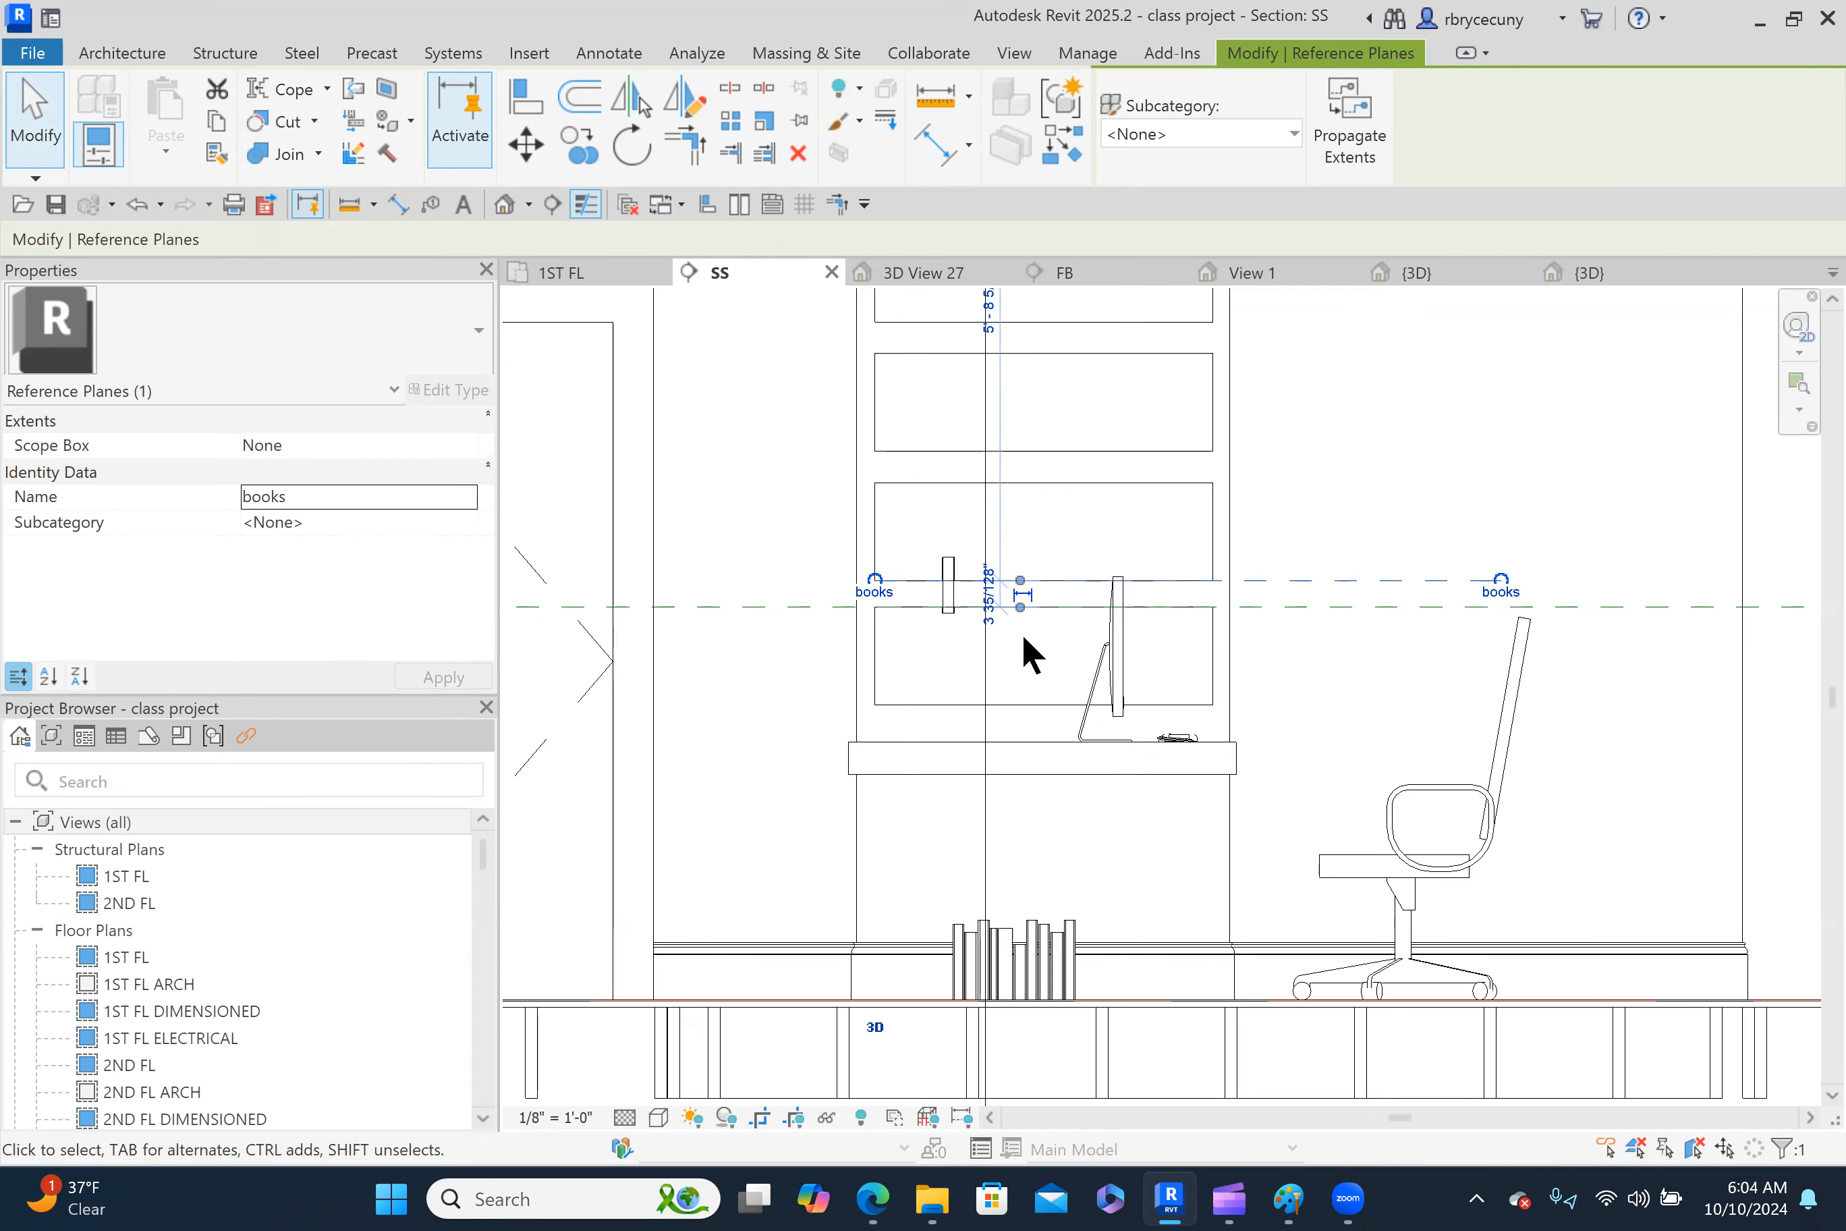
pyautogui.click(949, 560)
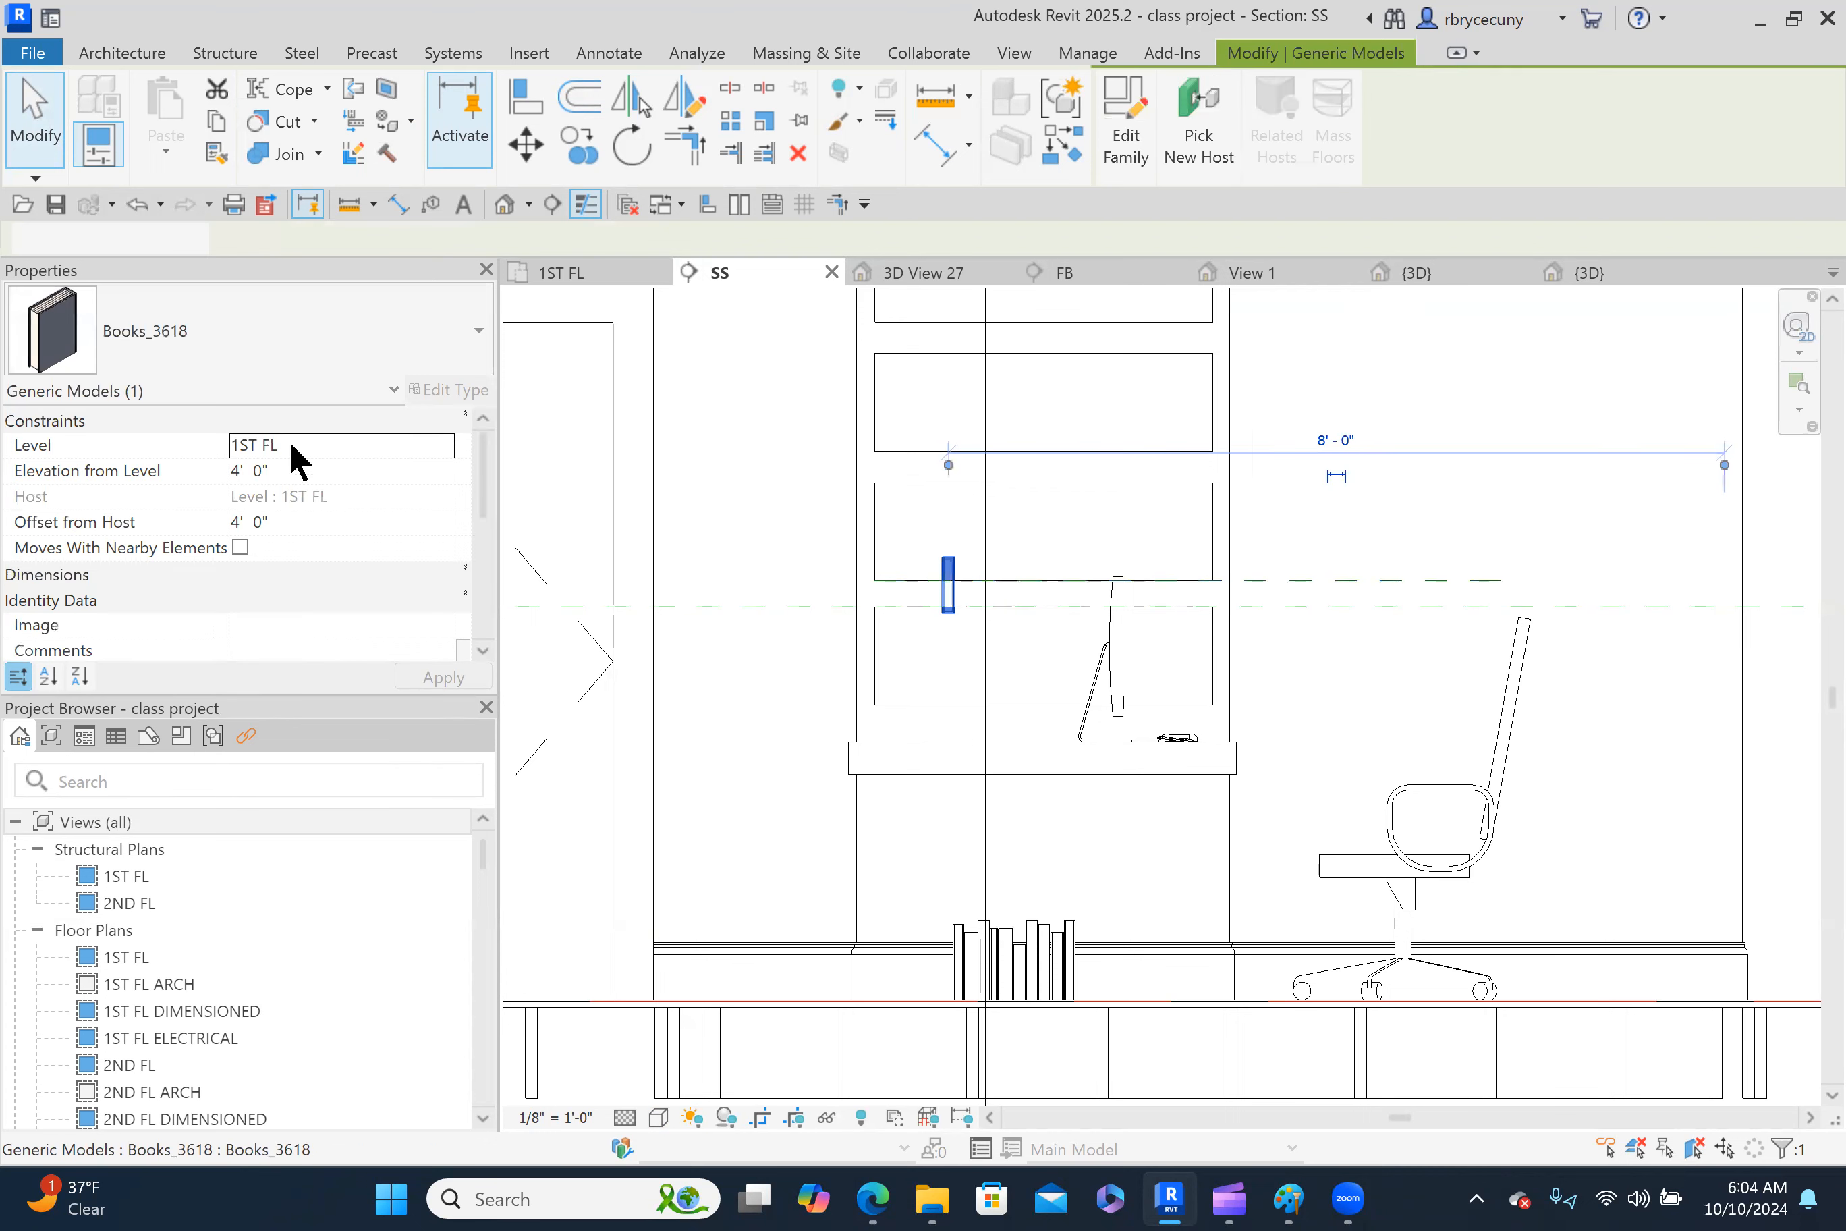
pyautogui.click(326, 445)
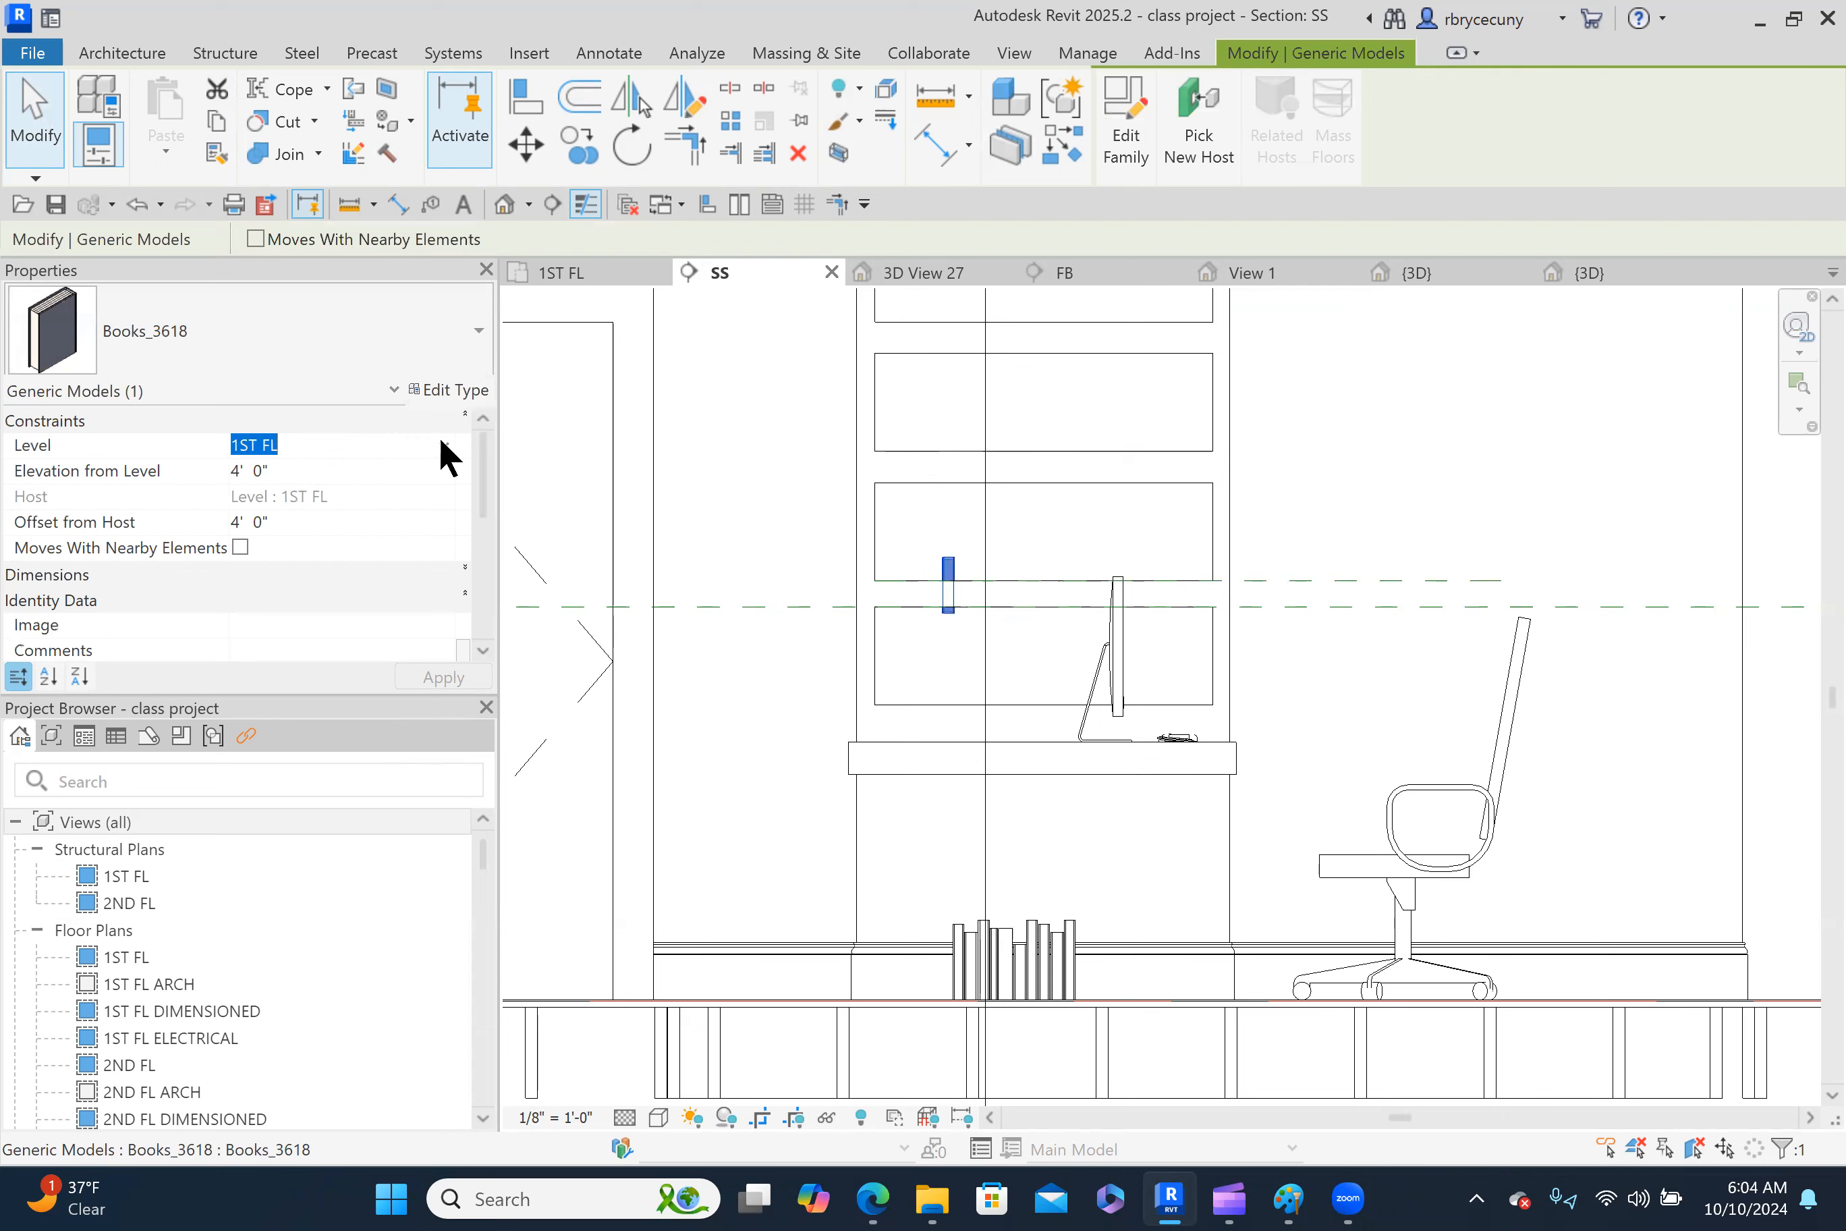
pyautogui.click(443, 445)
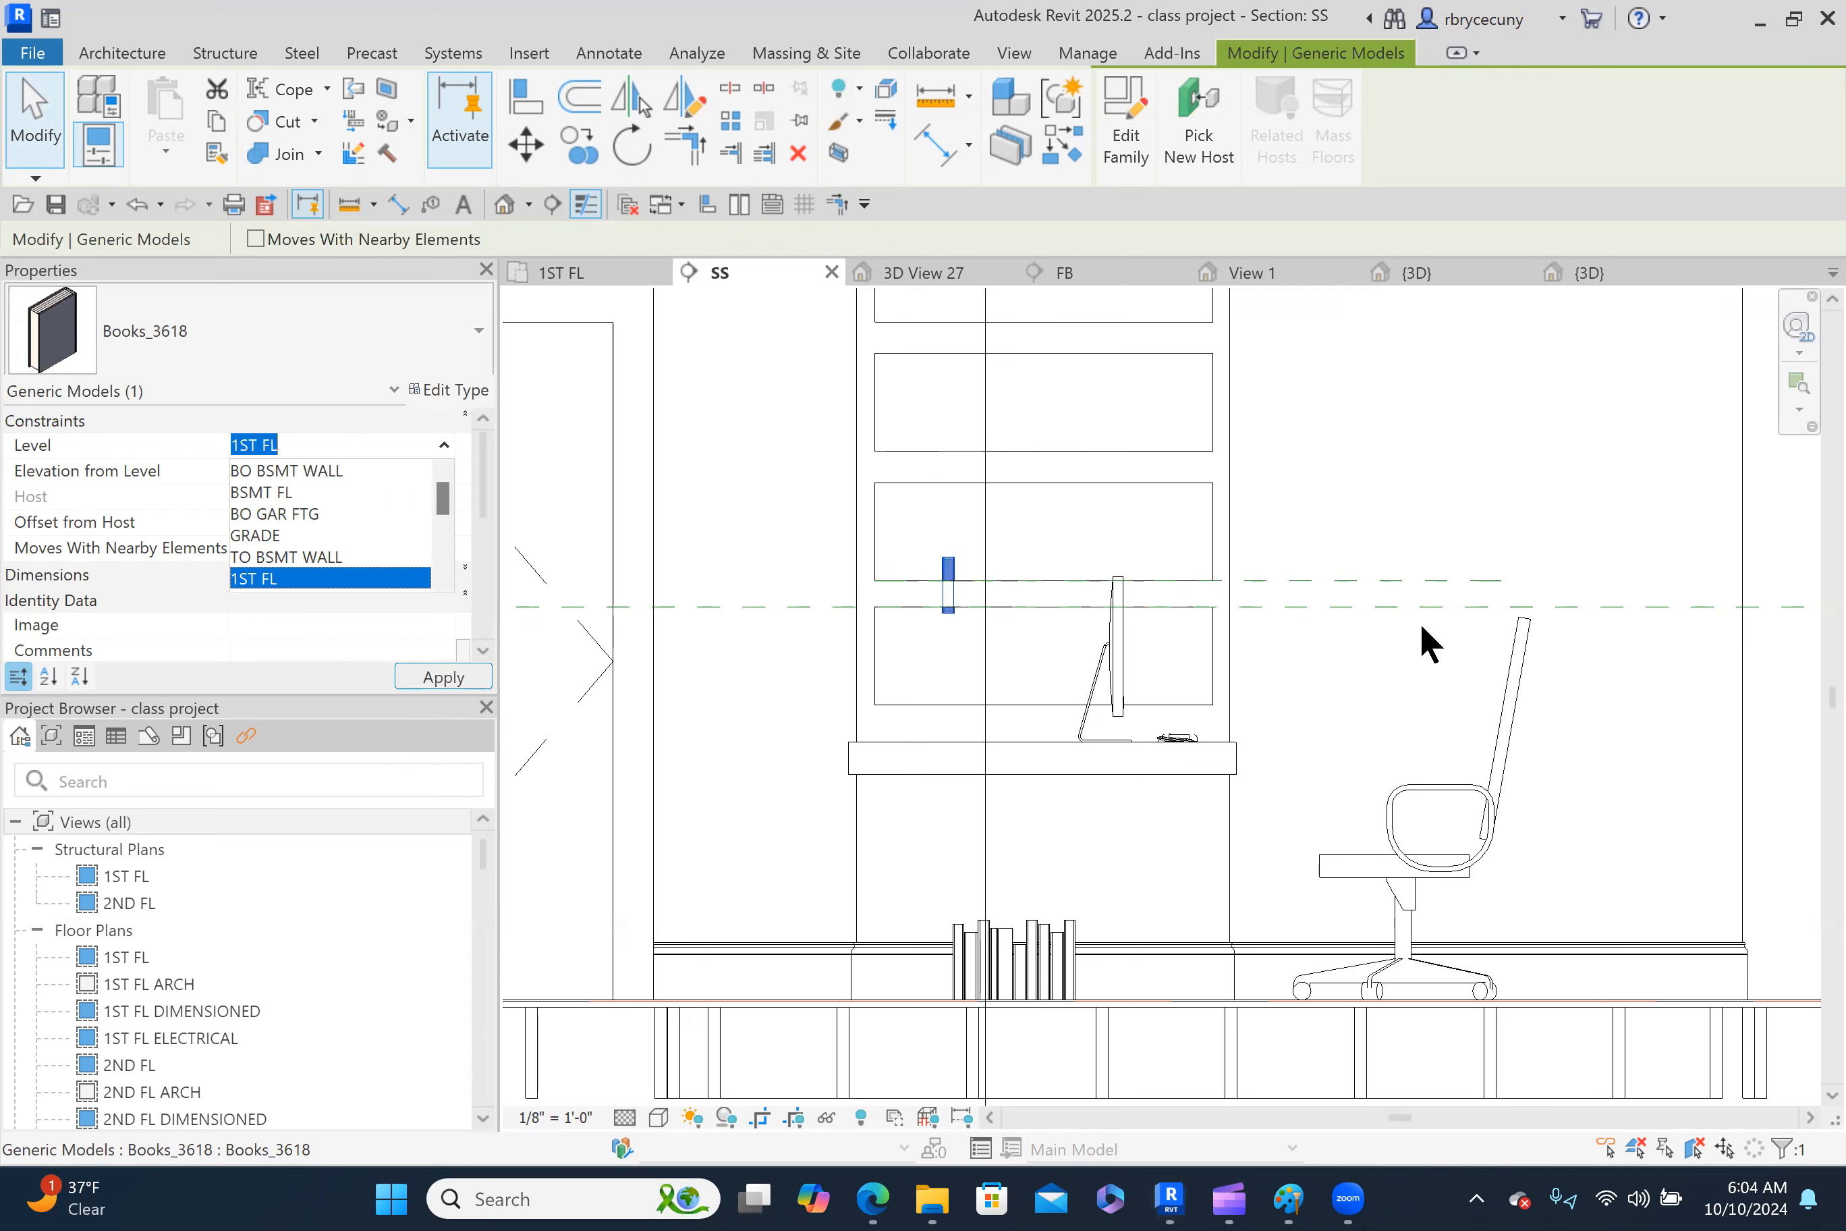
pyautogui.click(1330, 657)
# Change the work plane of the book set on the floor to Reference Plane : books.
pyautogui.click(1056, 935)
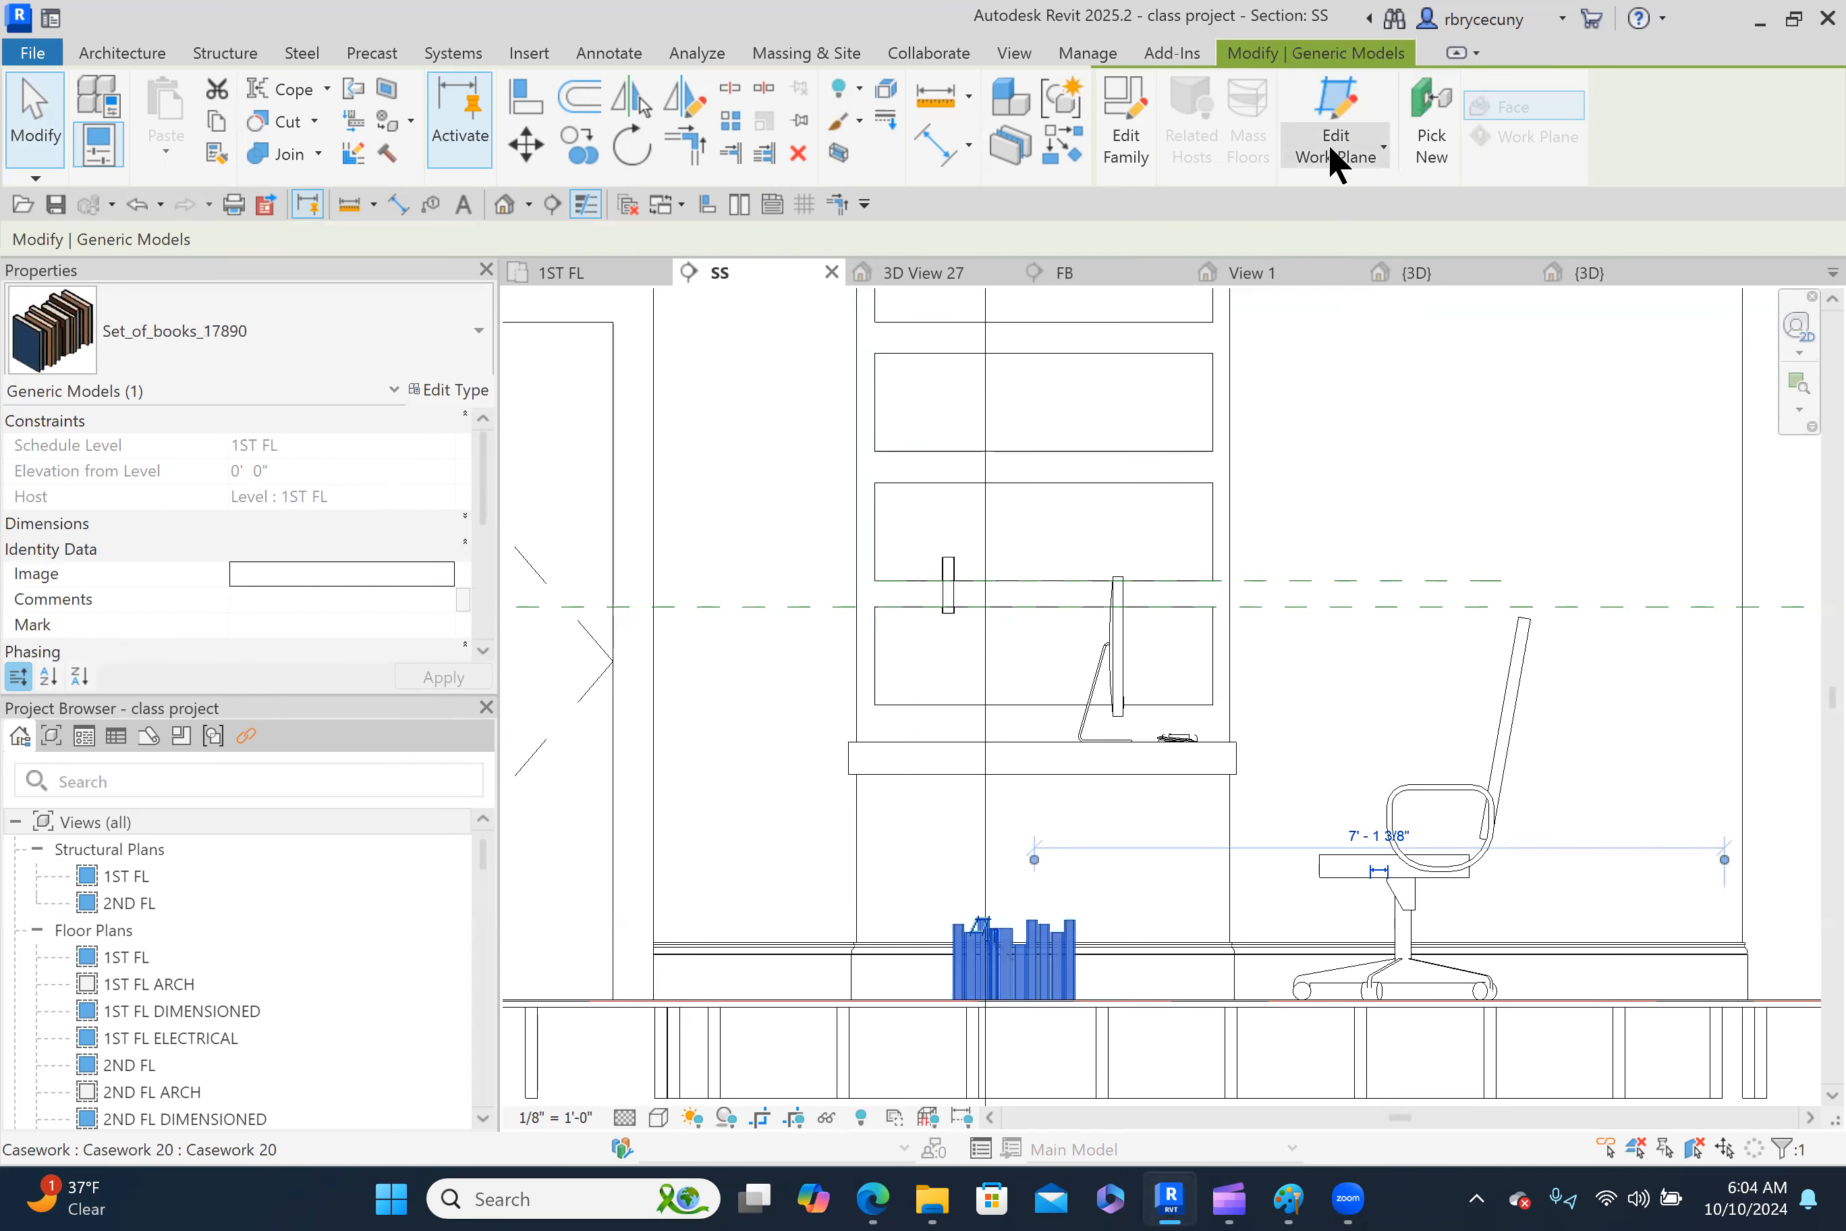
pyautogui.click(1331, 152)
pyautogui.click(1308, 197)
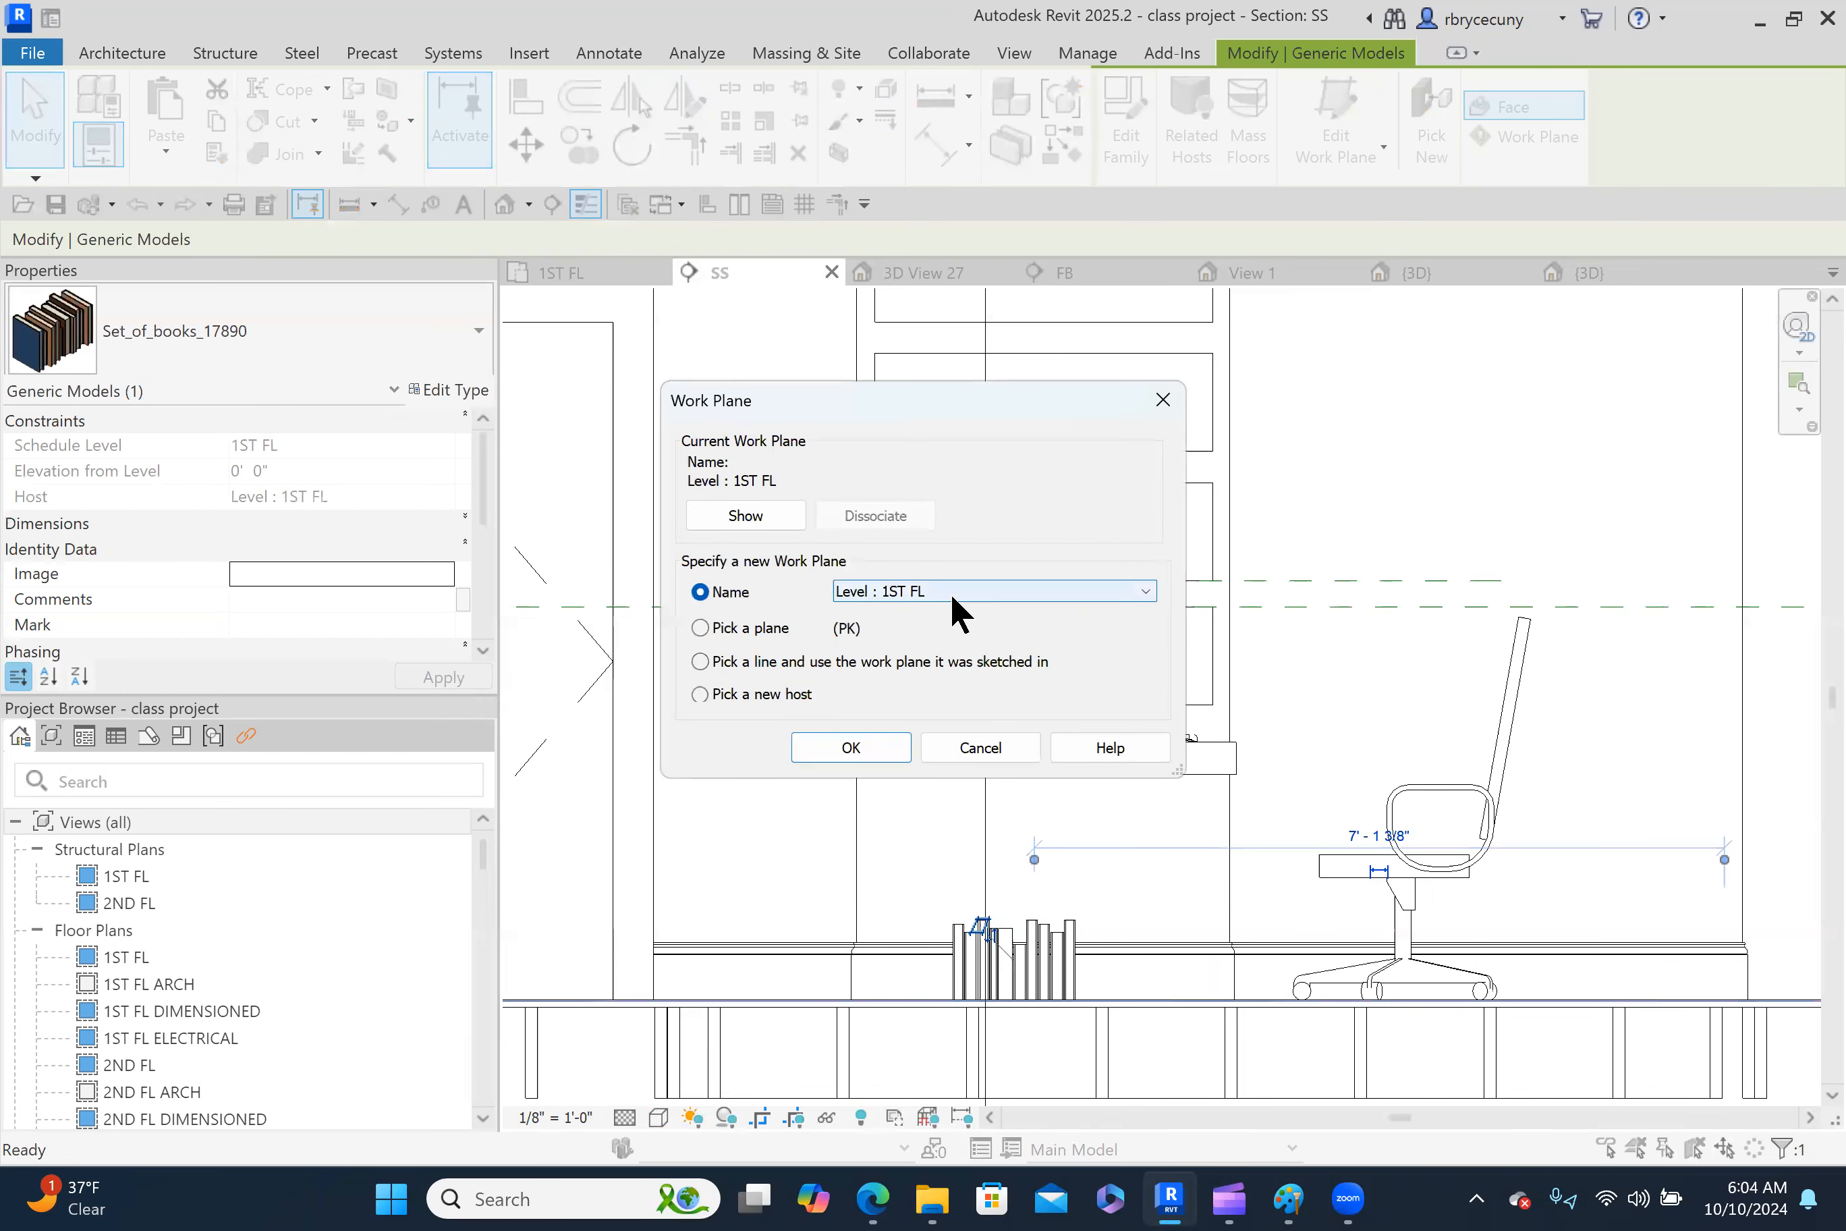
pyautogui.click(950, 592)
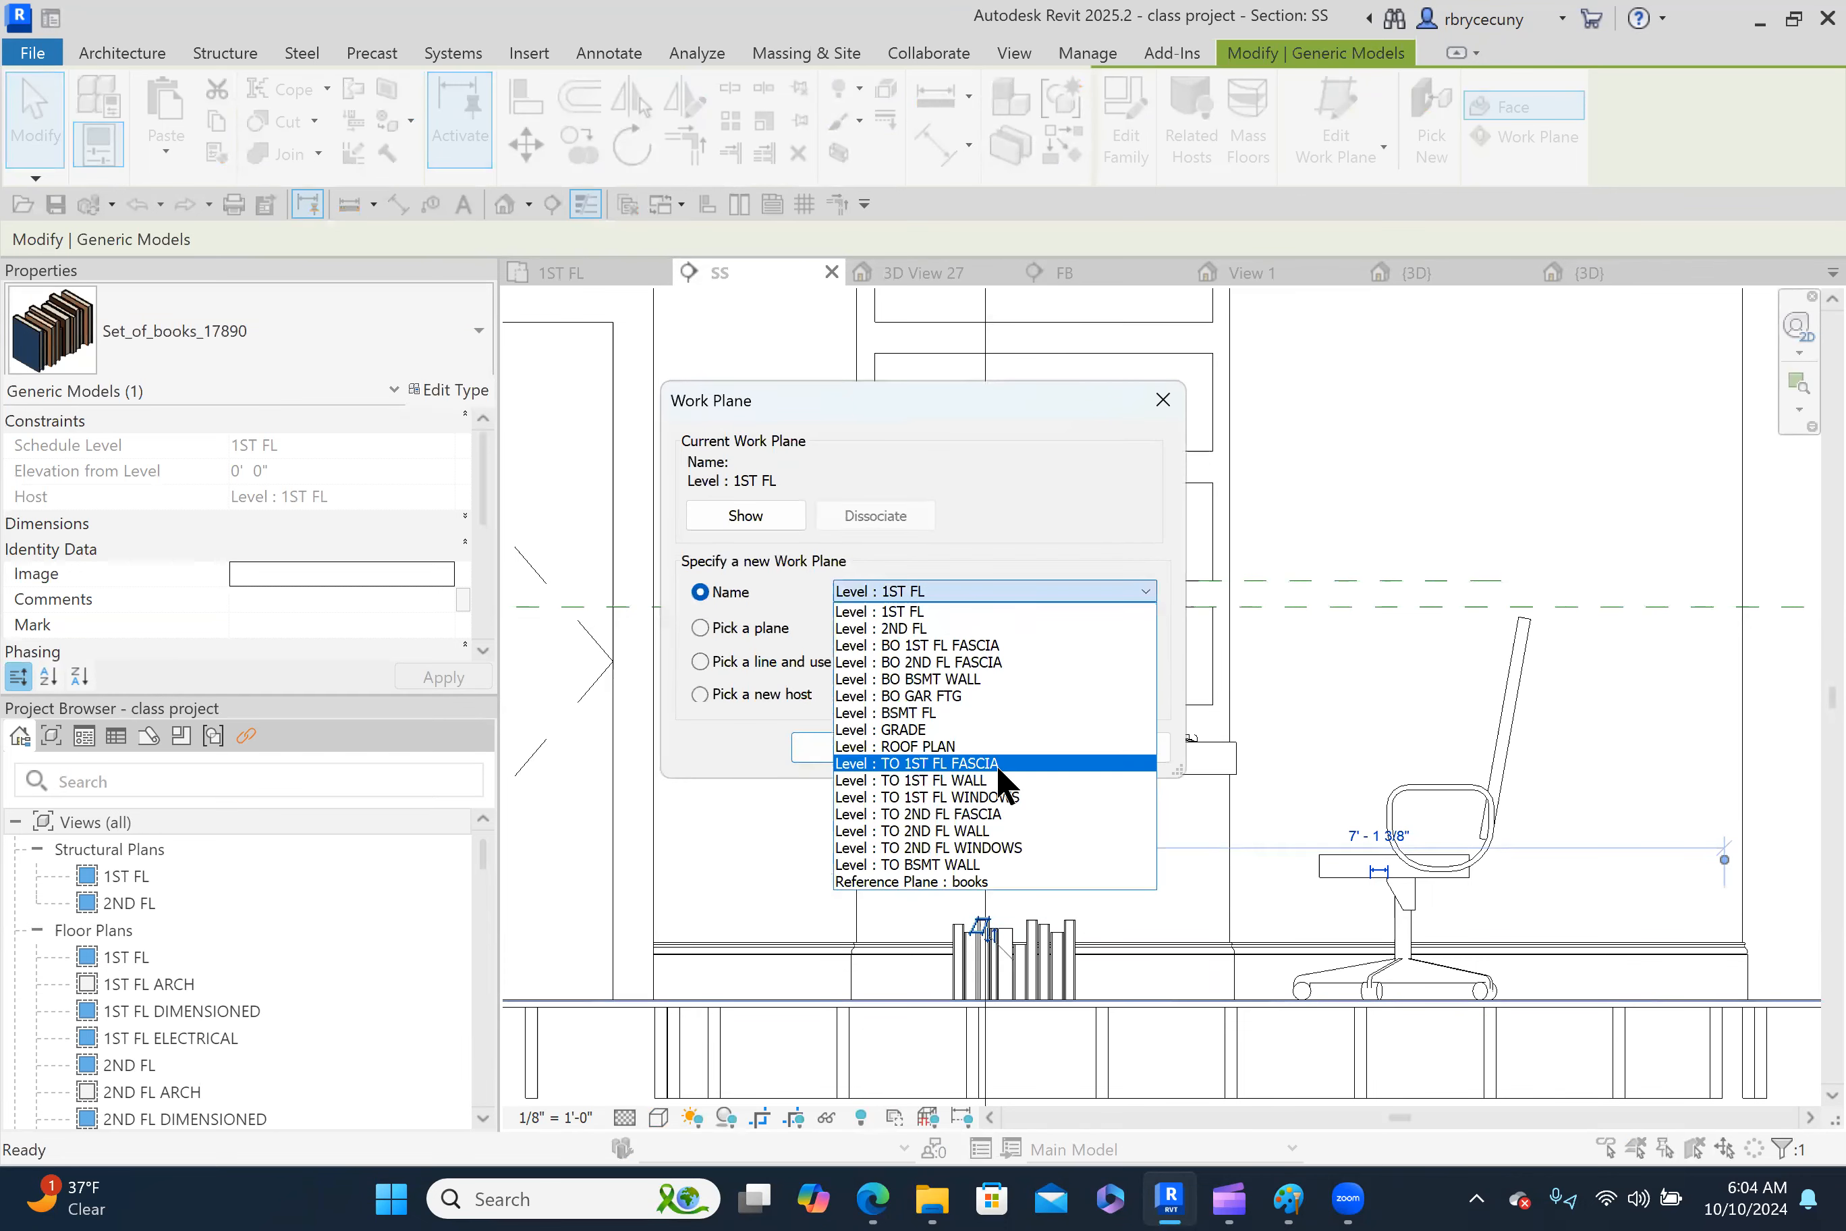
pyautogui.click(964, 880)
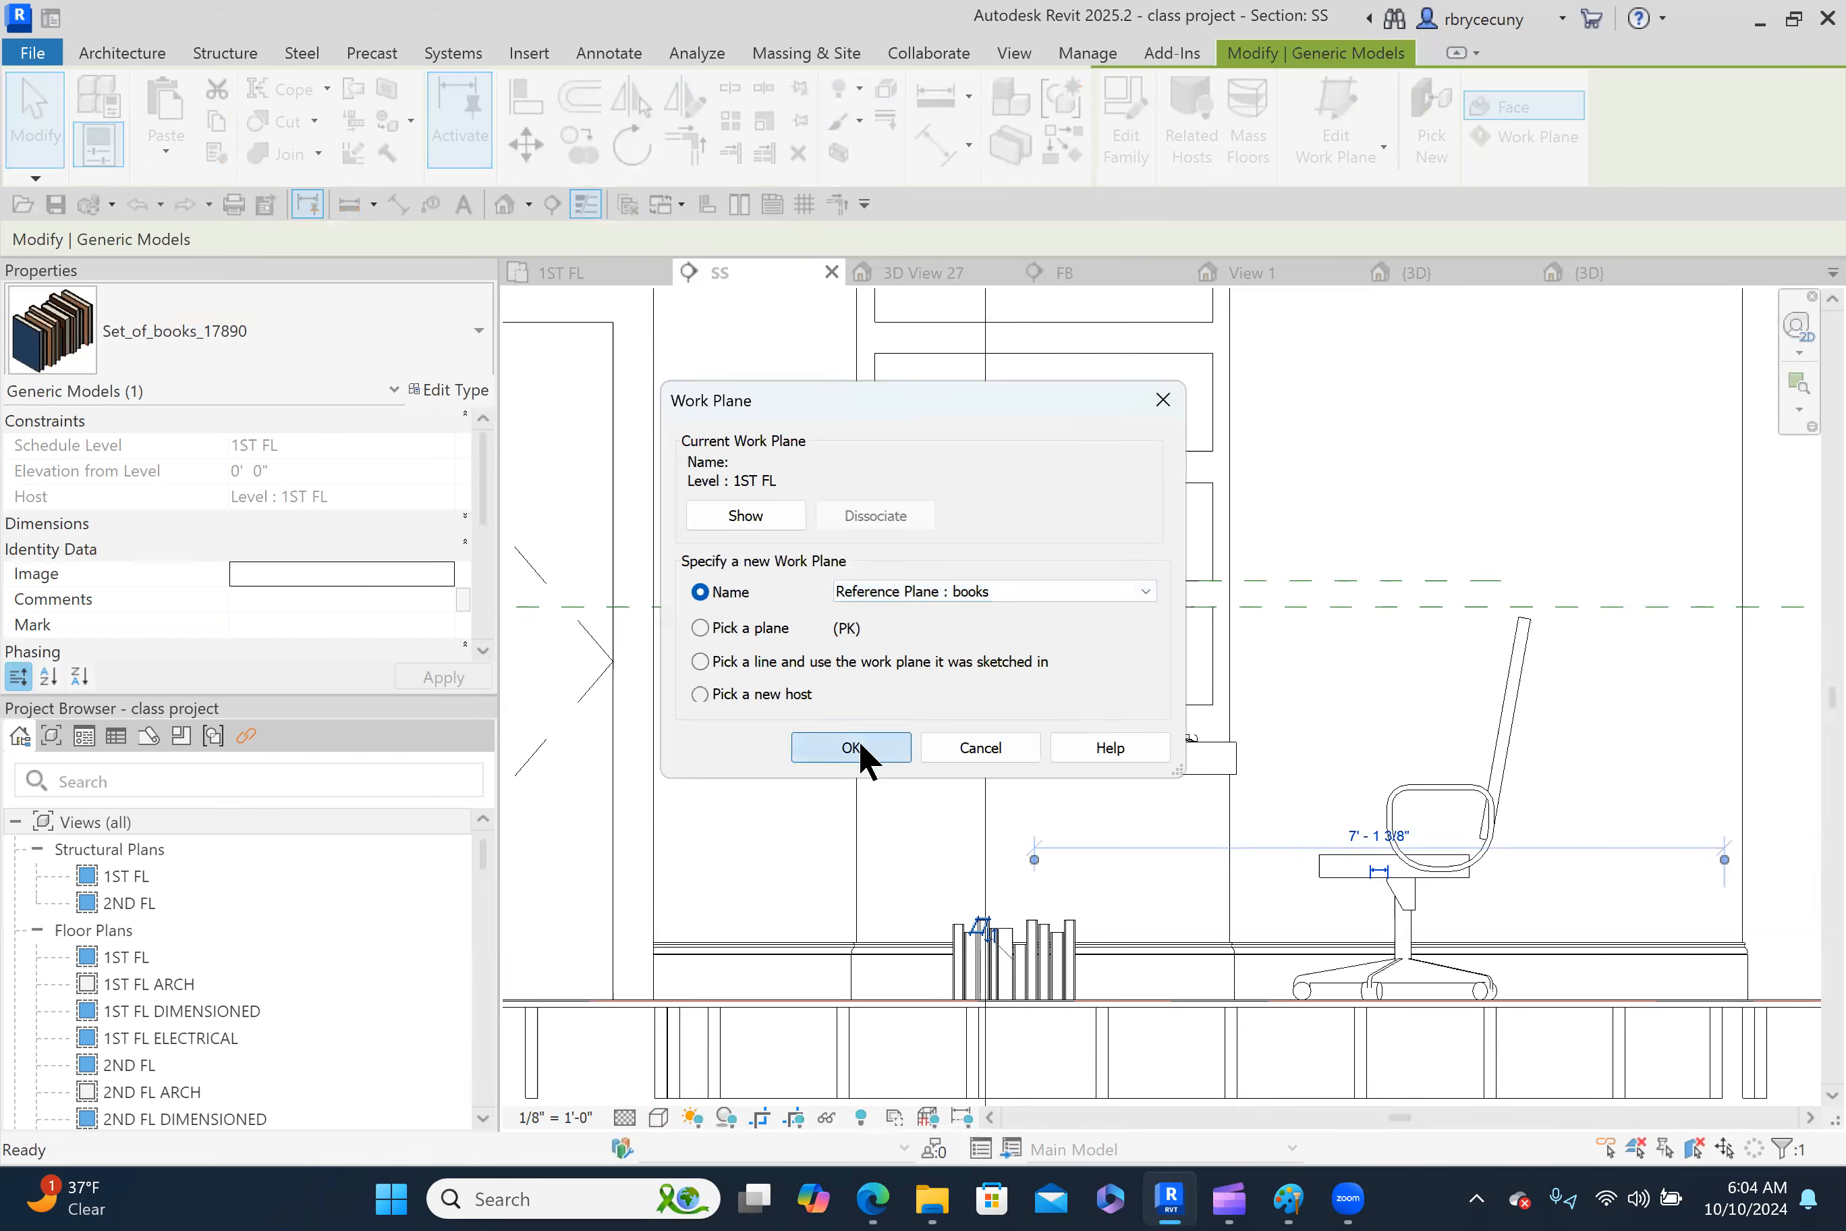
pyautogui.click(858, 740)
pyautogui.scroll(3, 953, 568)
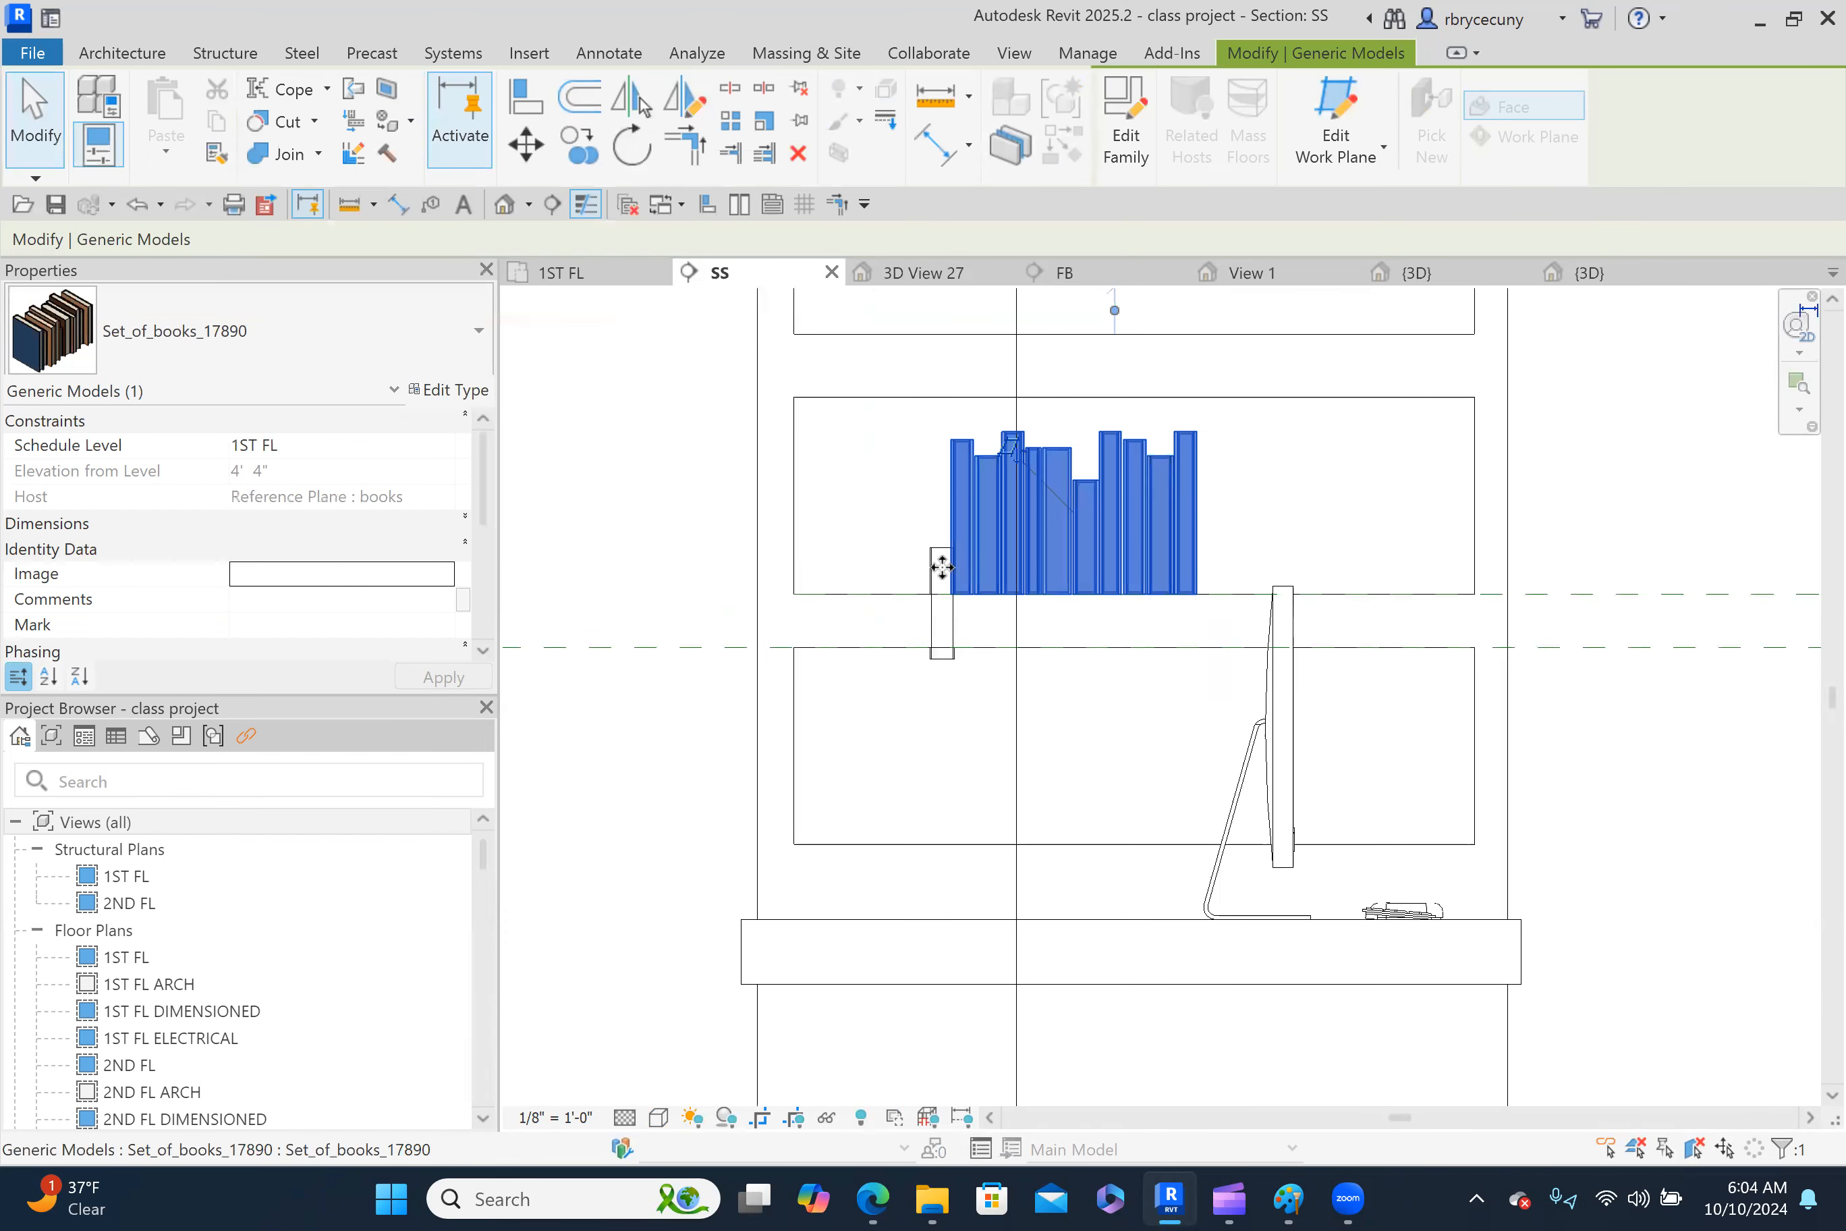
# Measure the height from the first floor's surface to the books reference plane at the single book.
pyautogui.click(941, 115)
pyautogui.scroll(-2, 997, 551)
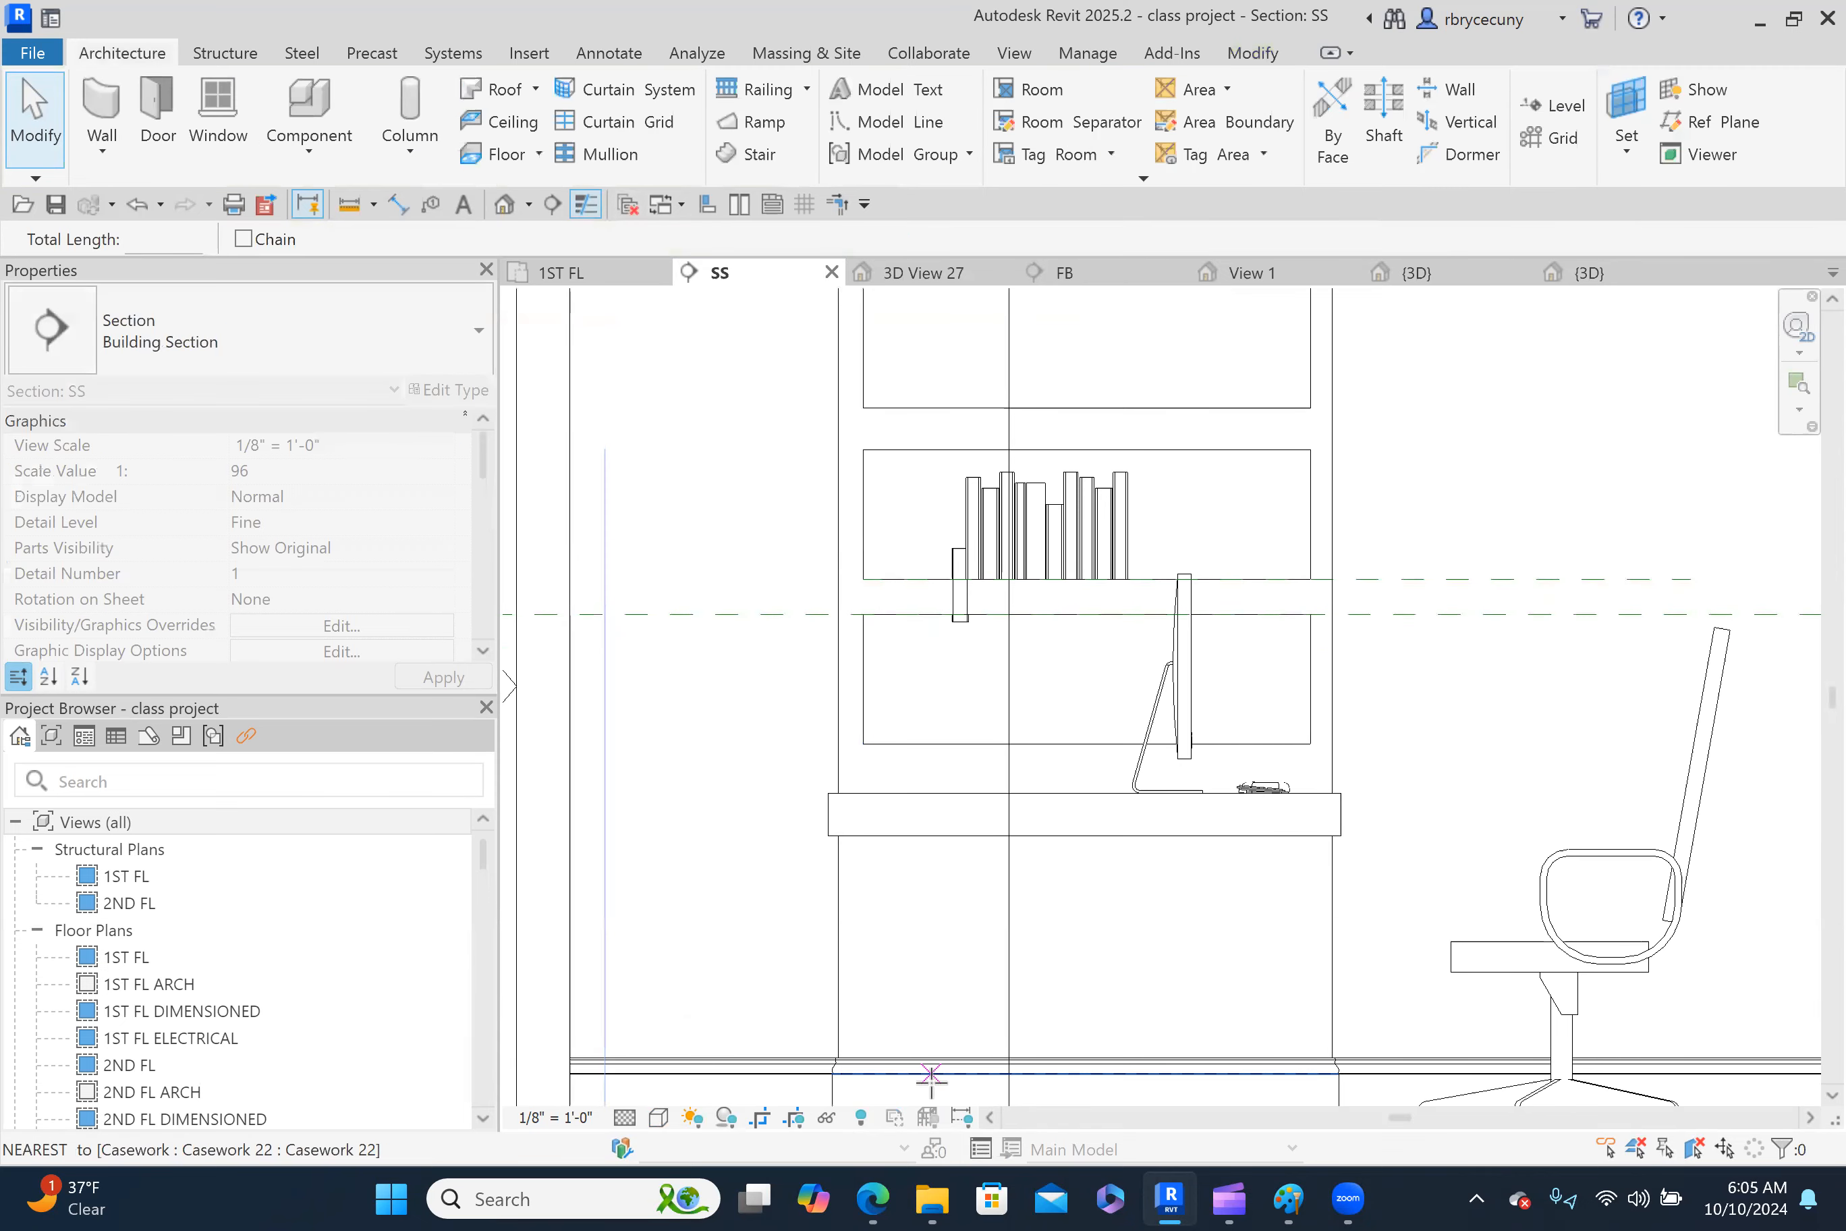
pyautogui.moveTo(940, 1079); pyautogui.dragTo(965, 837, button='middle')
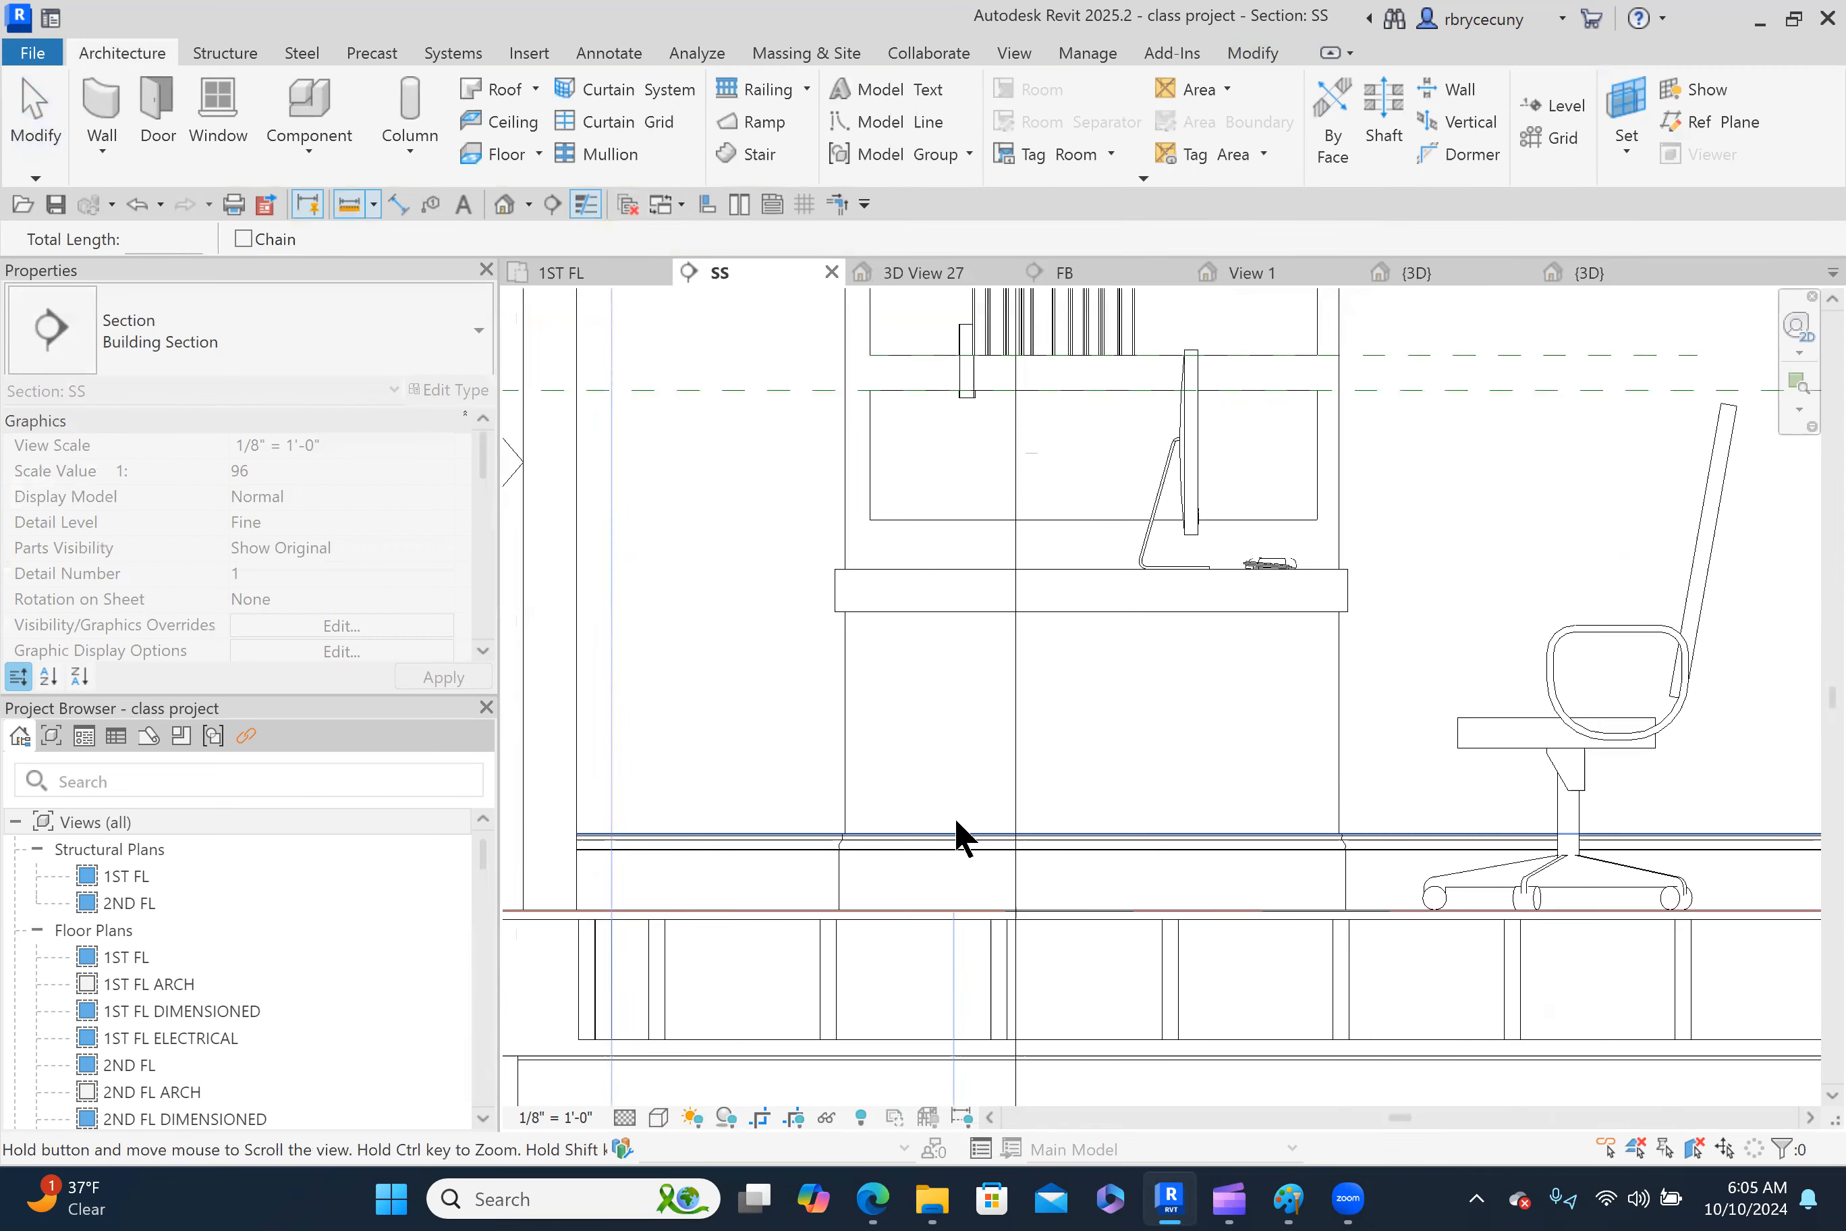
pyautogui.scroll(4, 962, 909)
pyautogui.click(979, 919)
pyautogui.scroll(-3, 978, 915)
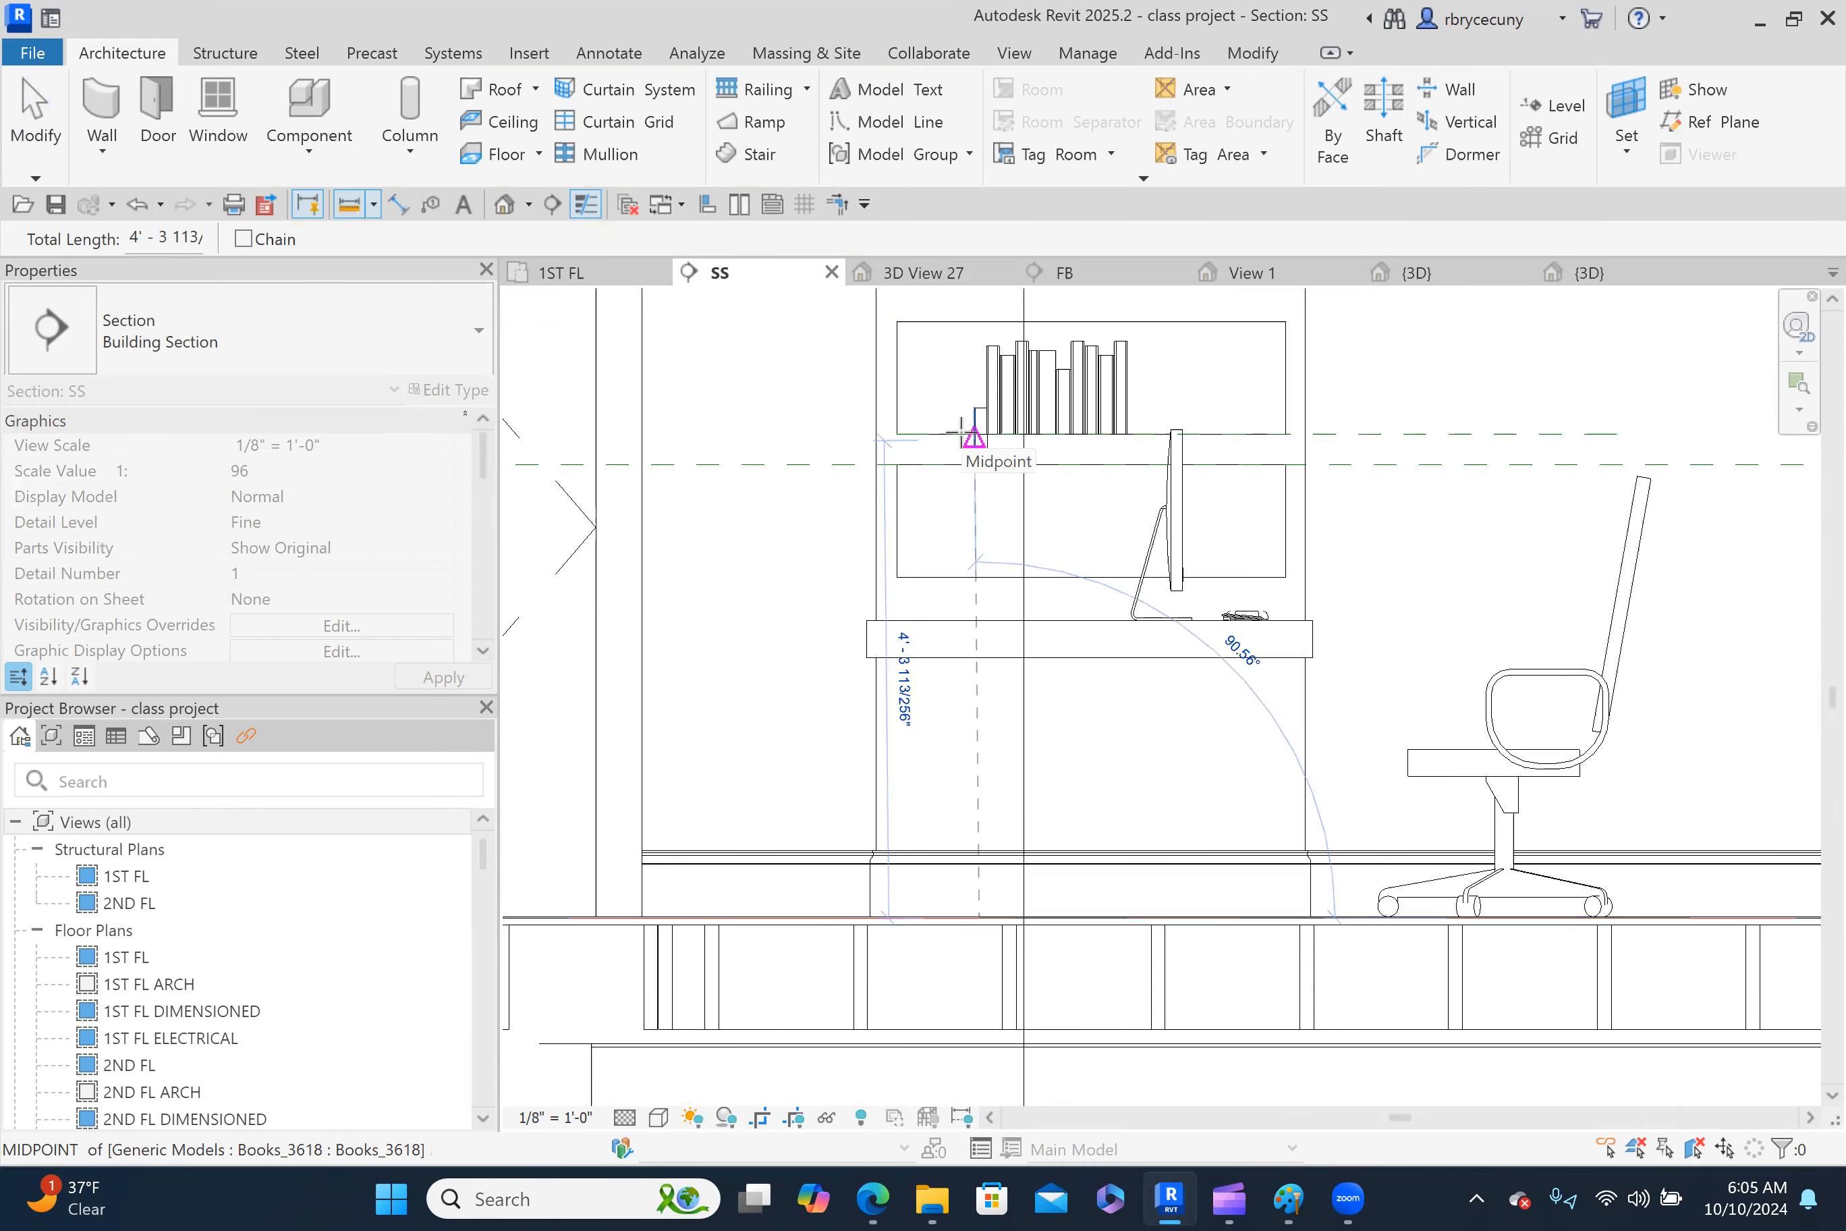
pyautogui.scroll(2, 965, 433)
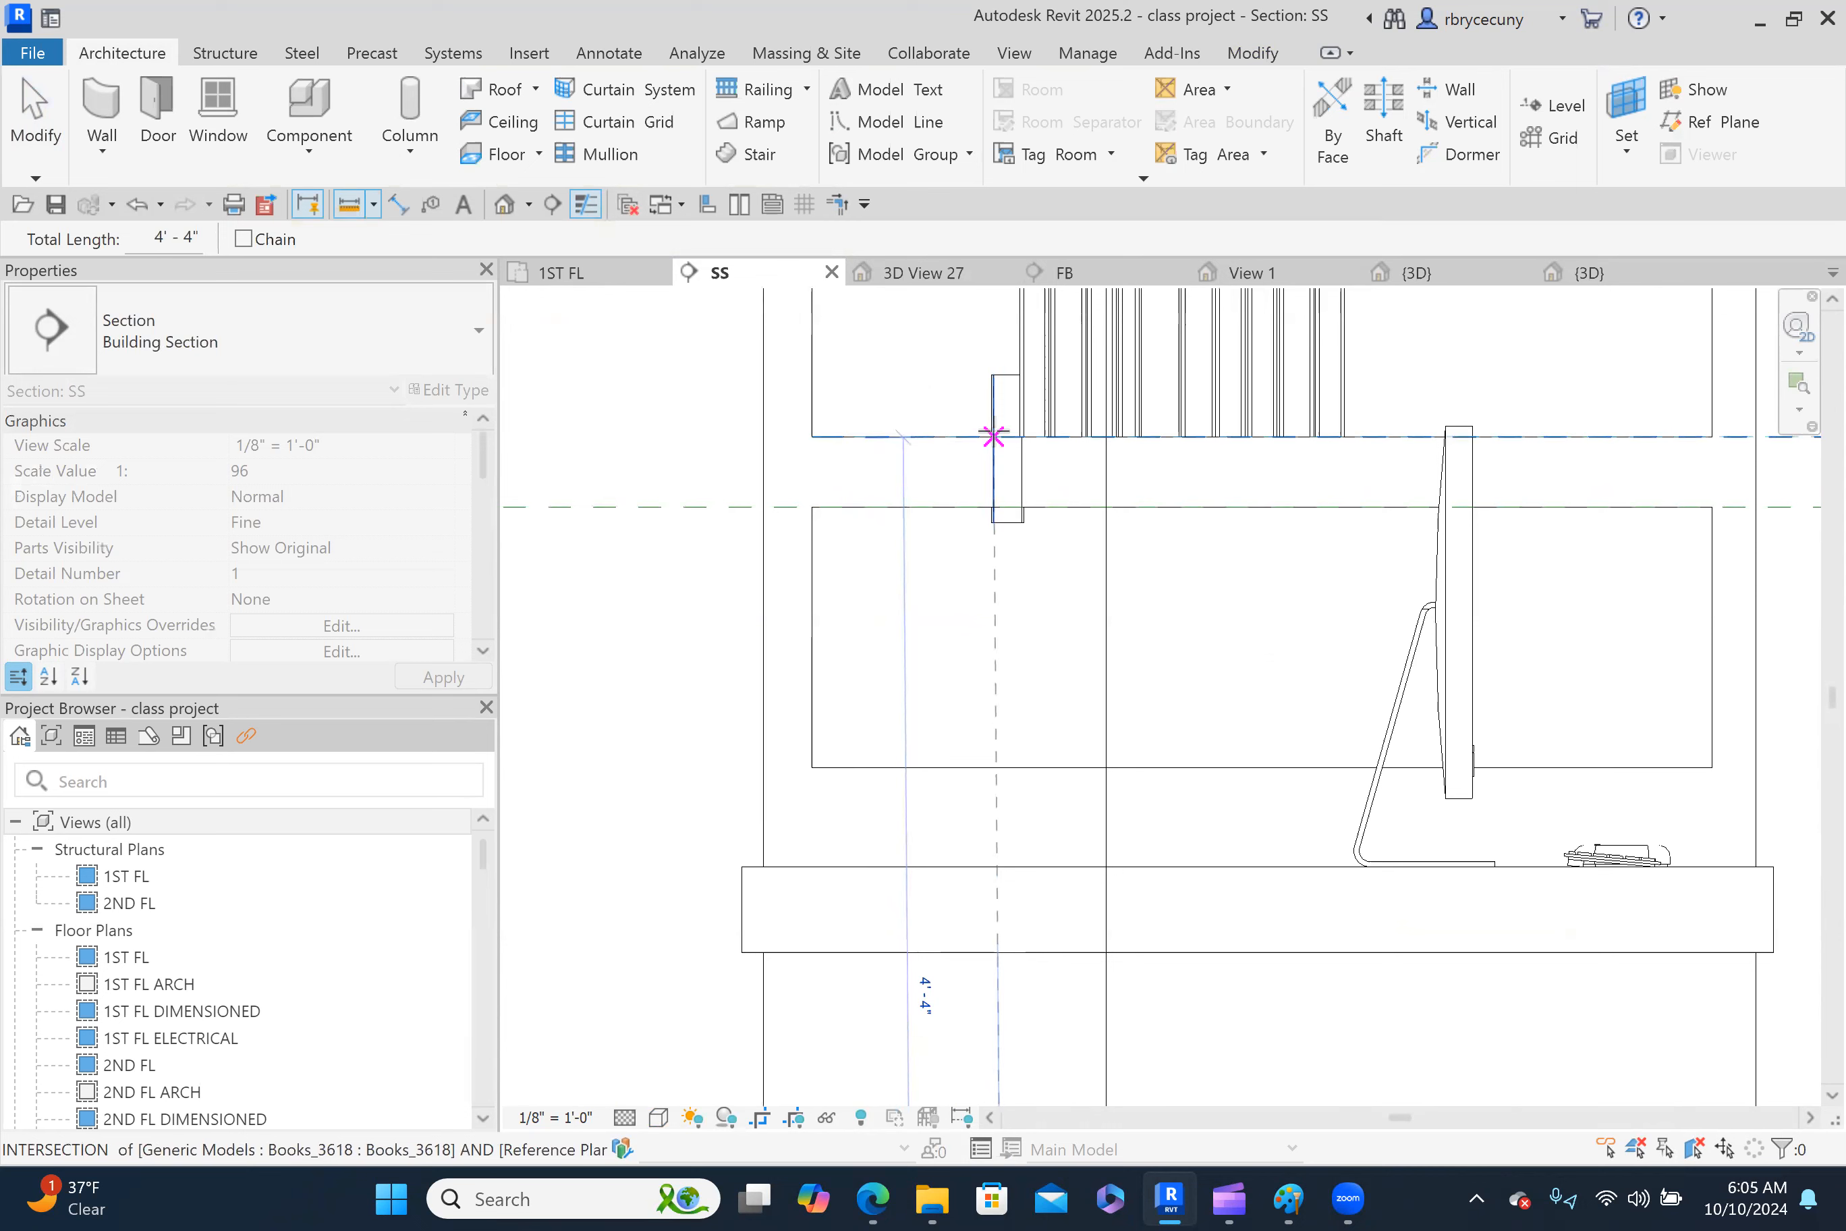
pyautogui.click(994, 436)
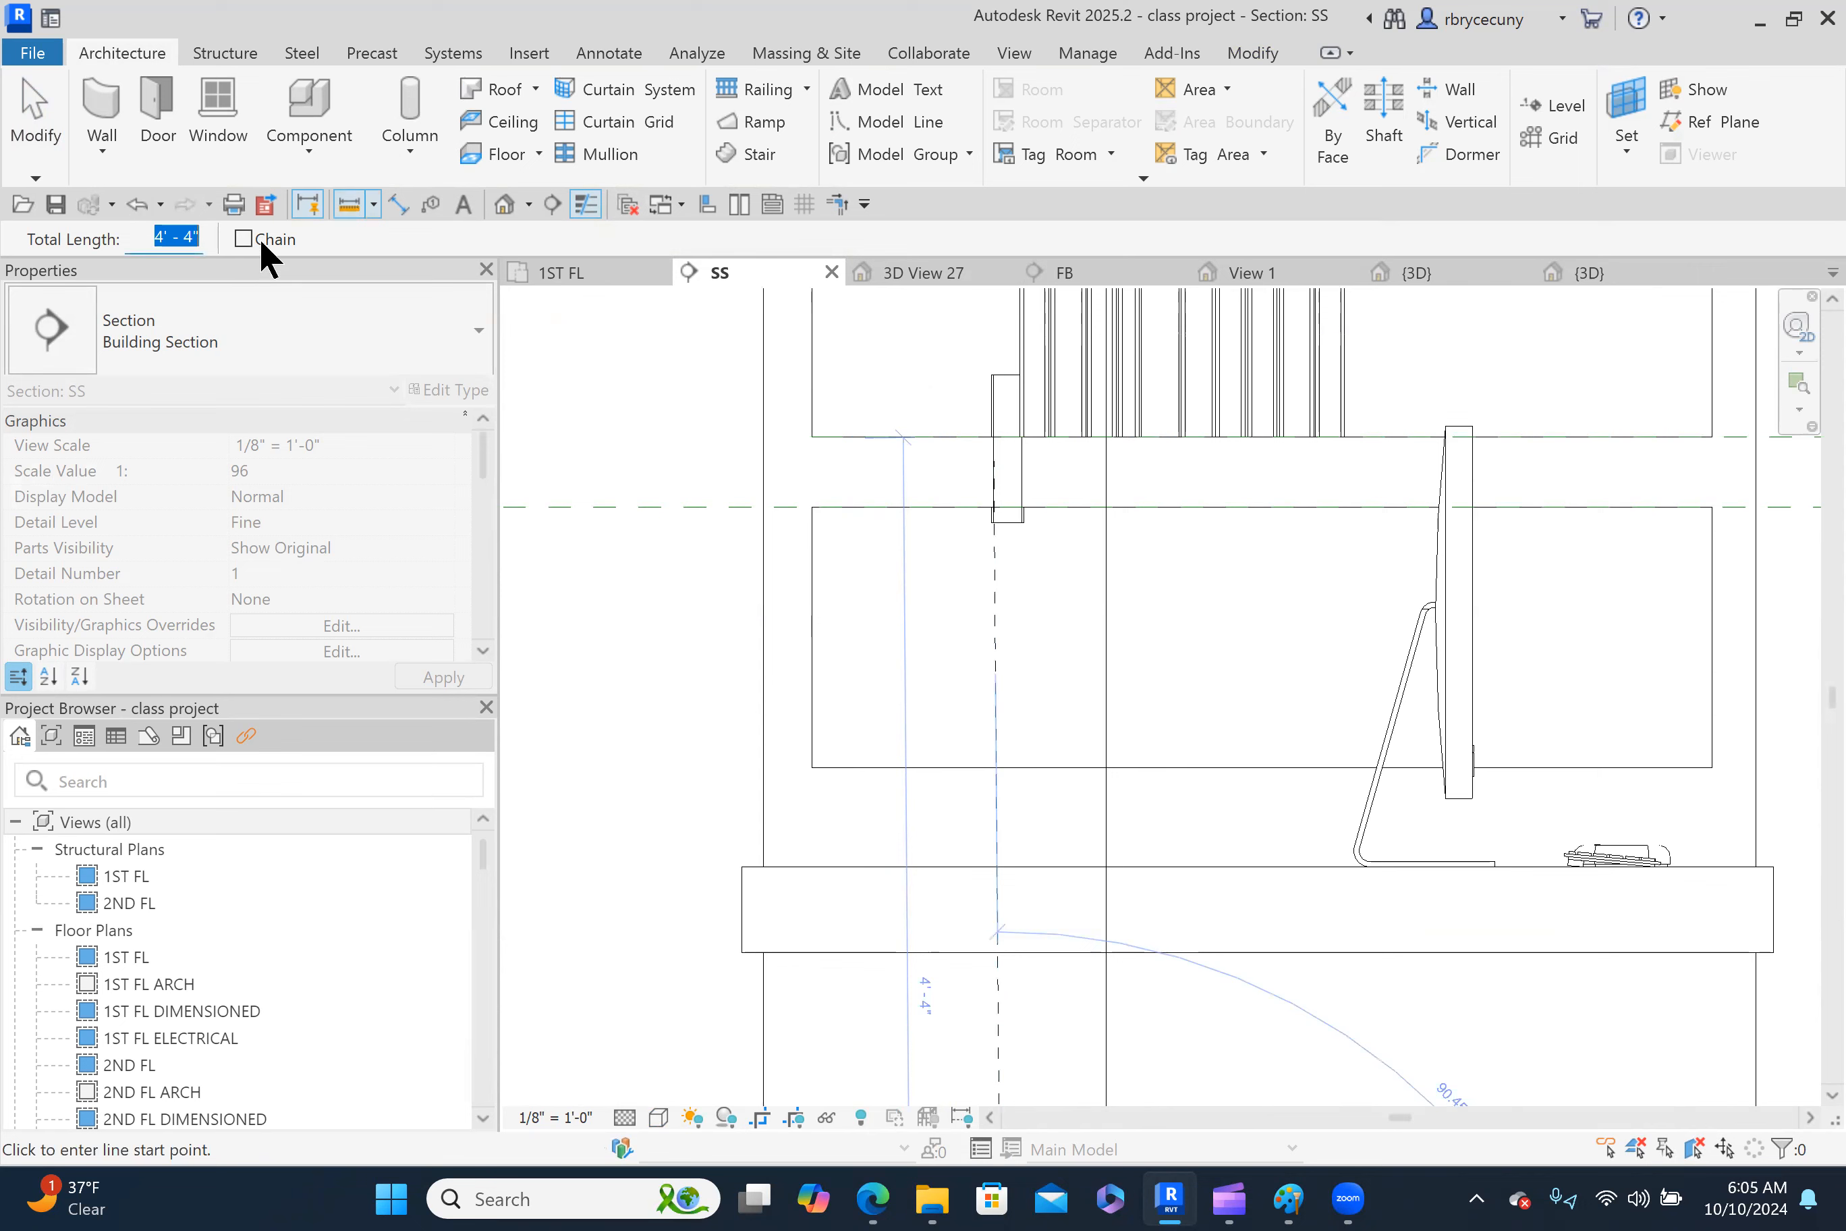
pyautogui.click(58, 102)
# Set the single book's elevation from level to 4' 4".
pyautogui.click(1008, 407)
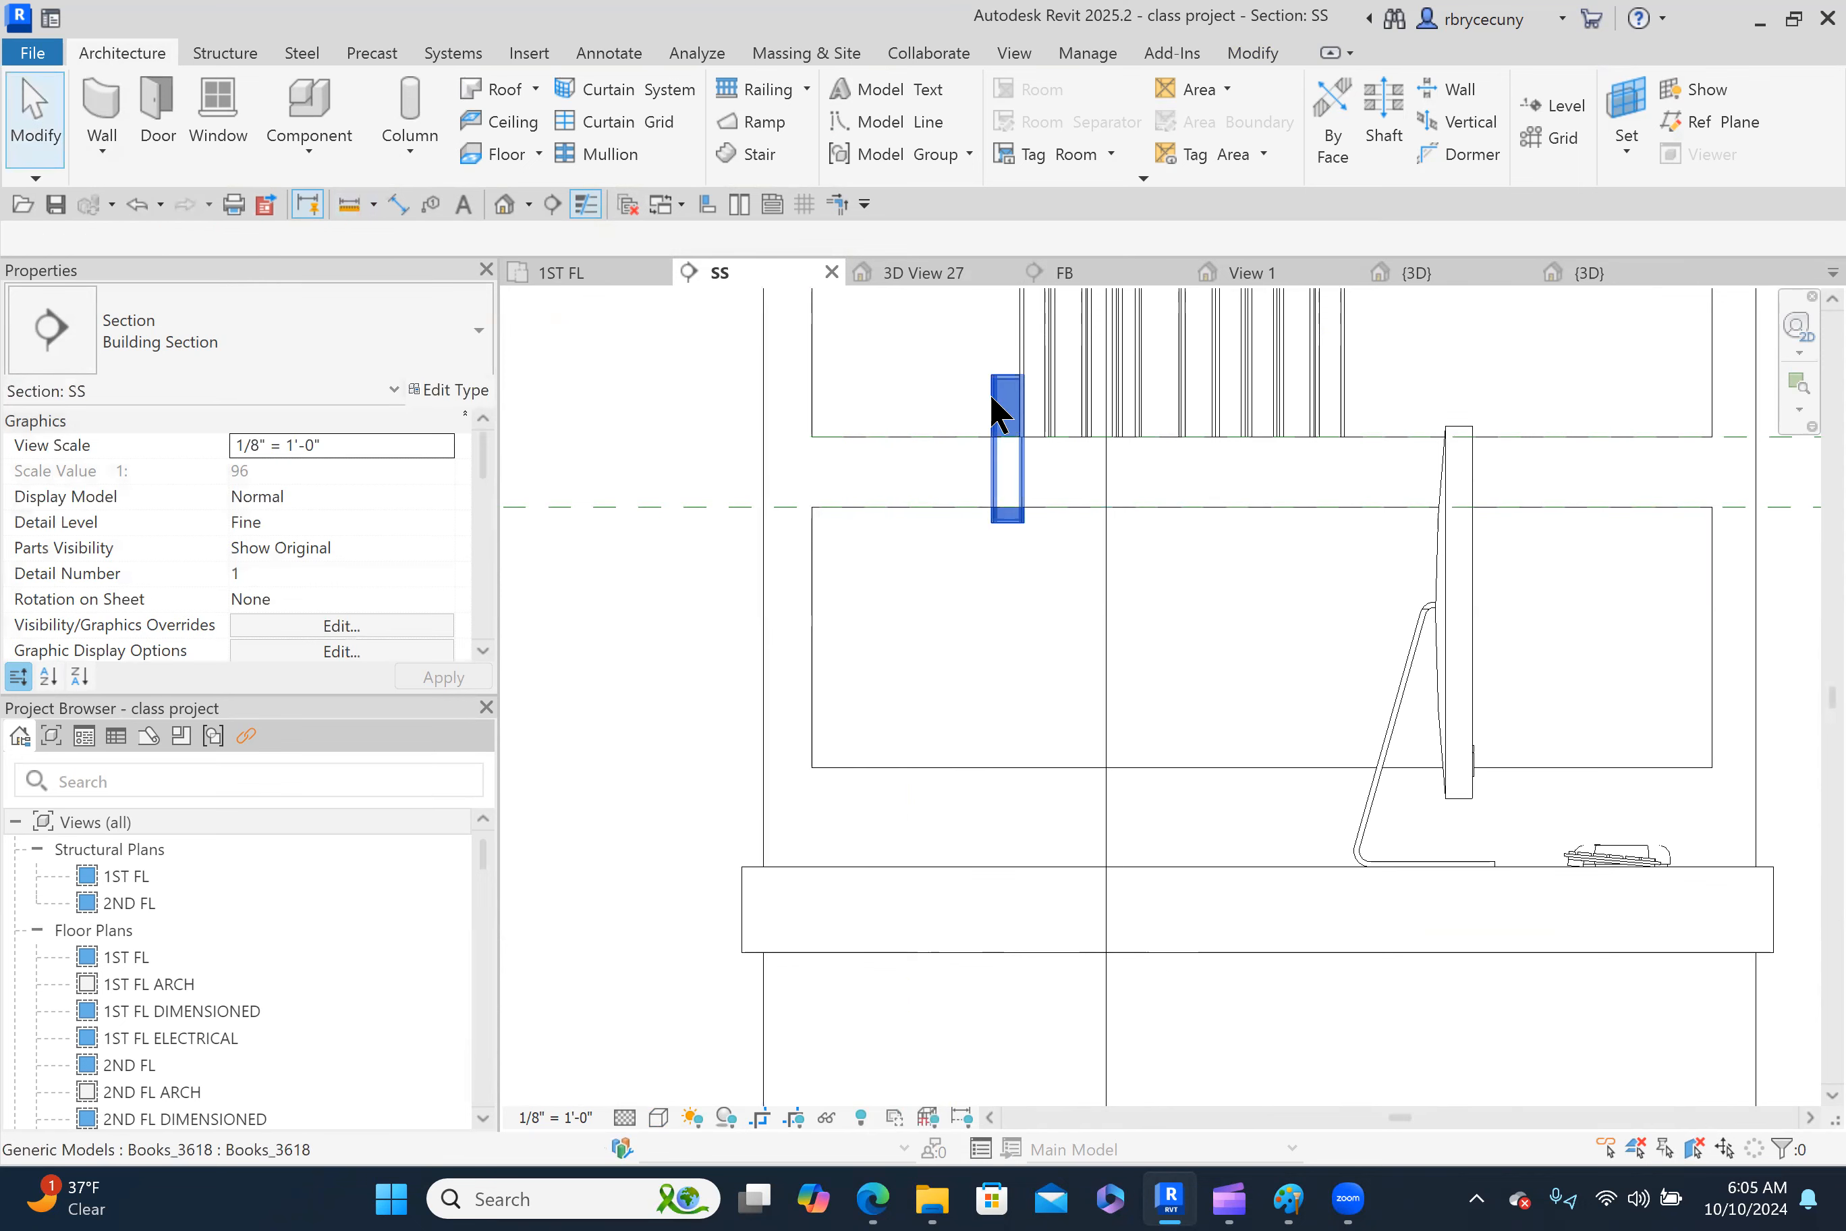
pyautogui.click(319, 469)
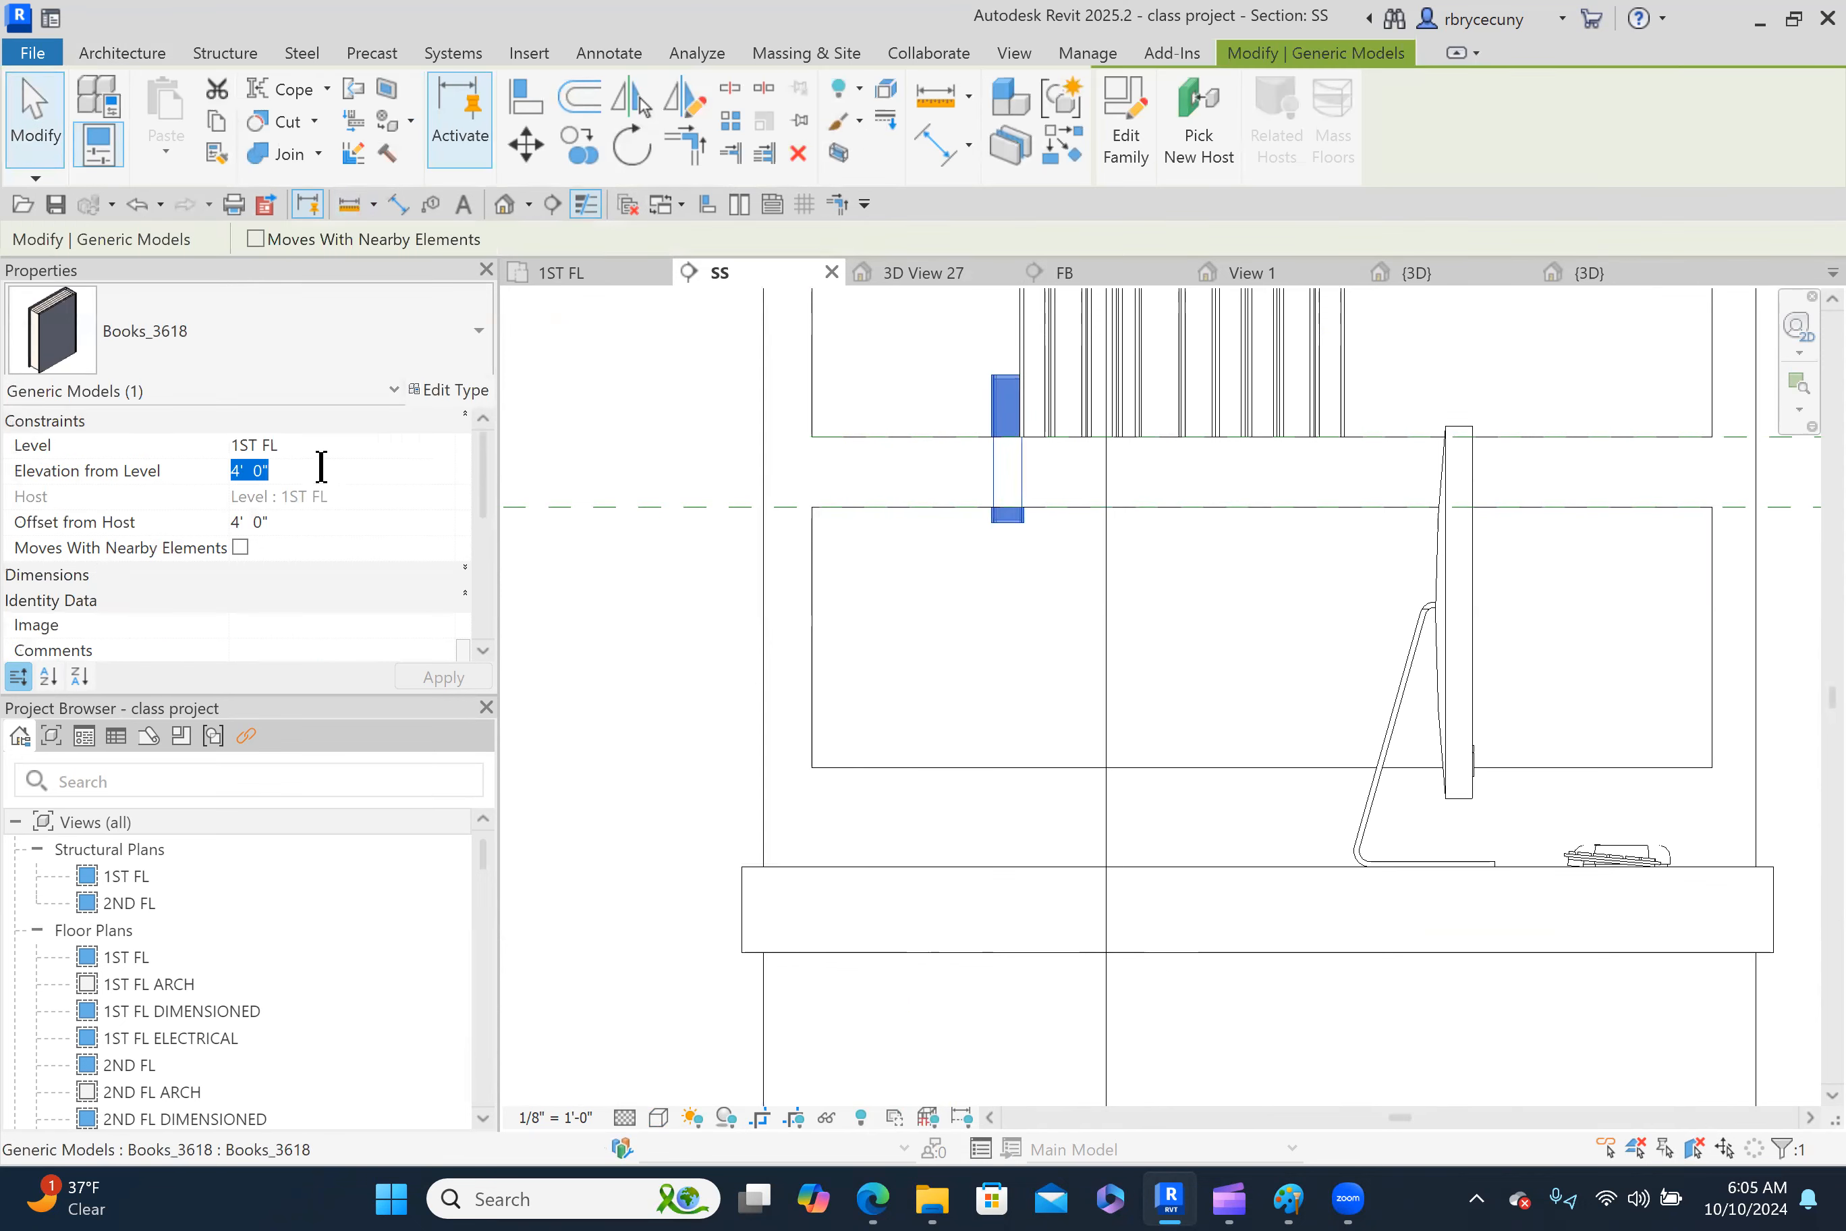
pyautogui.write('4\' - 4"')
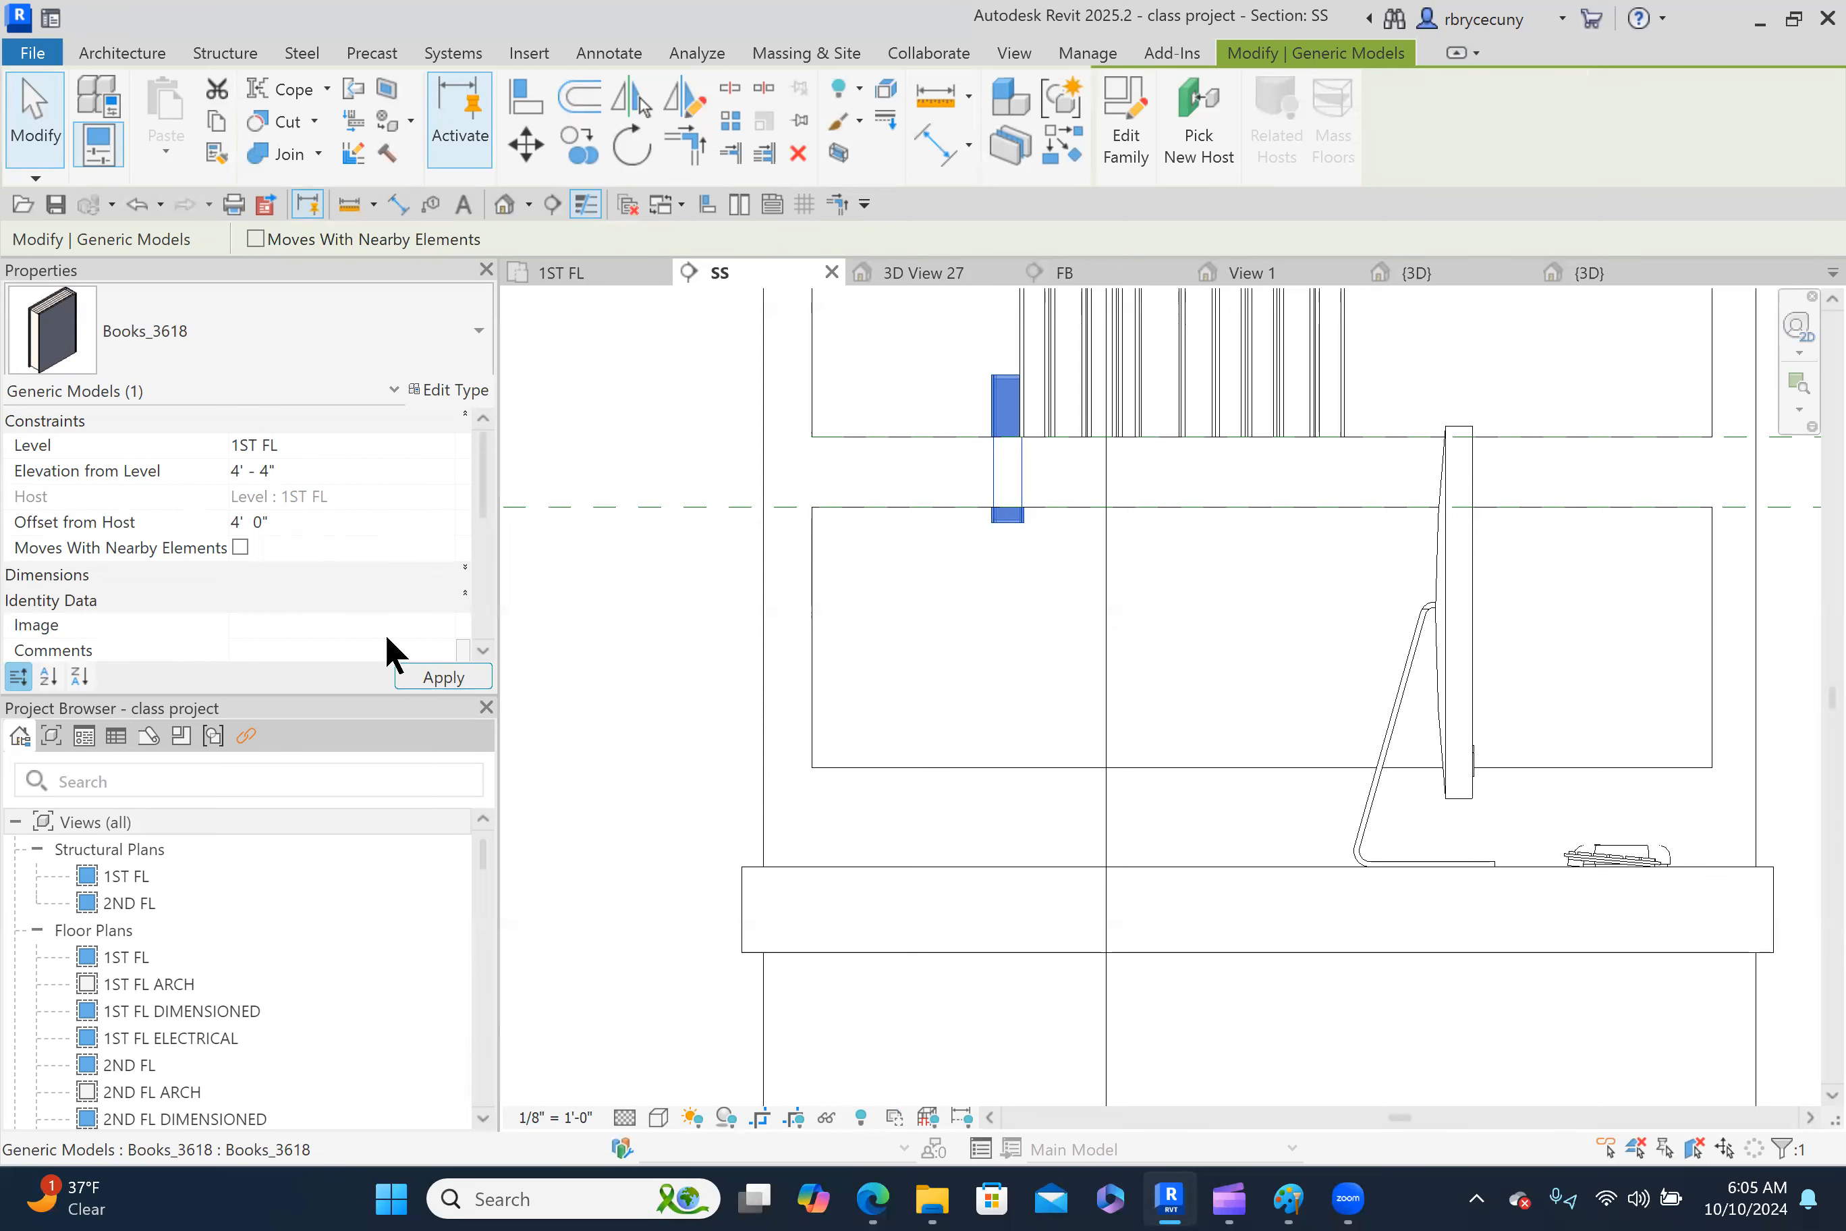
pyautogui.click(445, 680)
pyautogui.scroll(-2, 1025, 643)
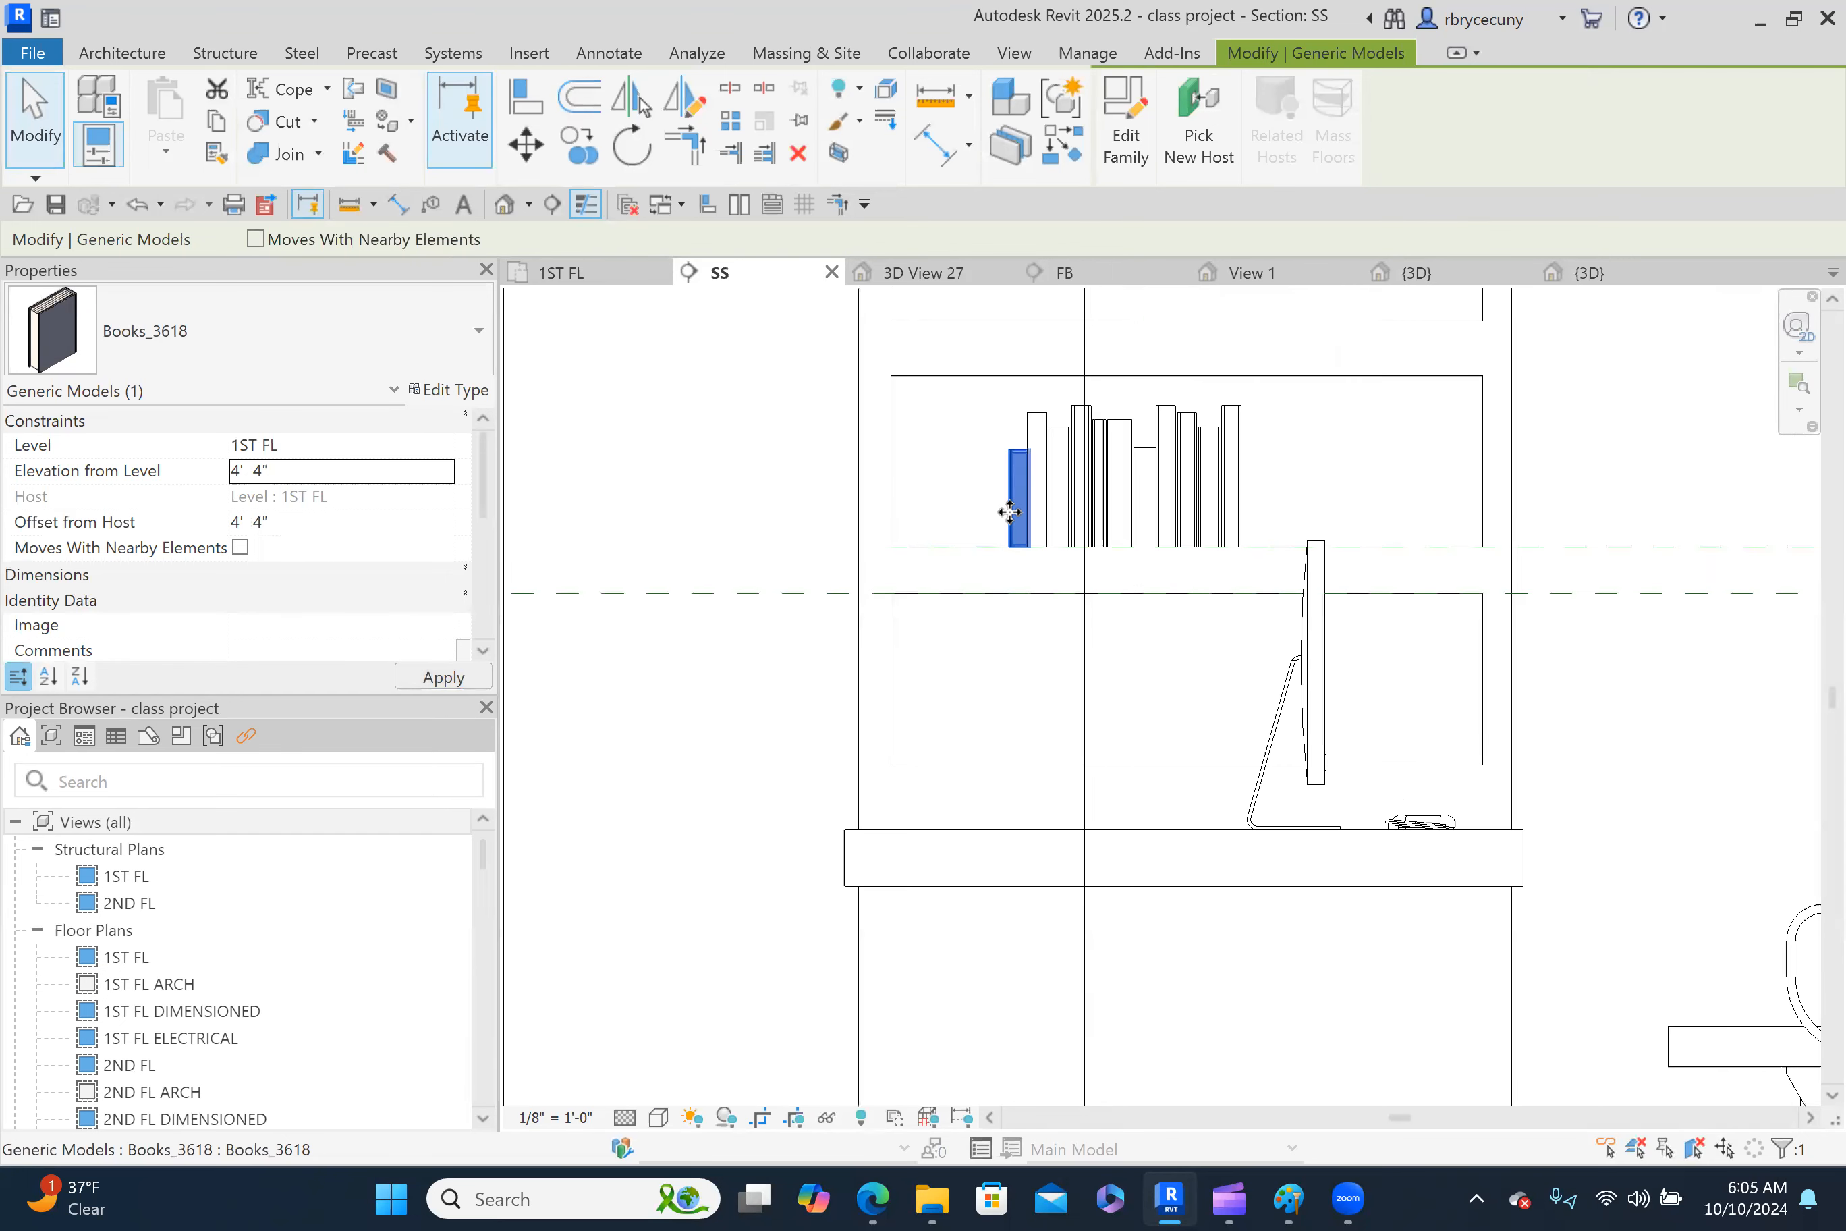
# Nudge the single book along the shelf in eight small moves, away from the book set.
pyautogui.press('Left')
pyautogui.press('Left')
pyautogui.press('Left')
pyautogui.press('Left')
pyautogui.press('Left')
pyautogui.press('Left')
pyautogui.press('Left')
pyautogui.press('Left')
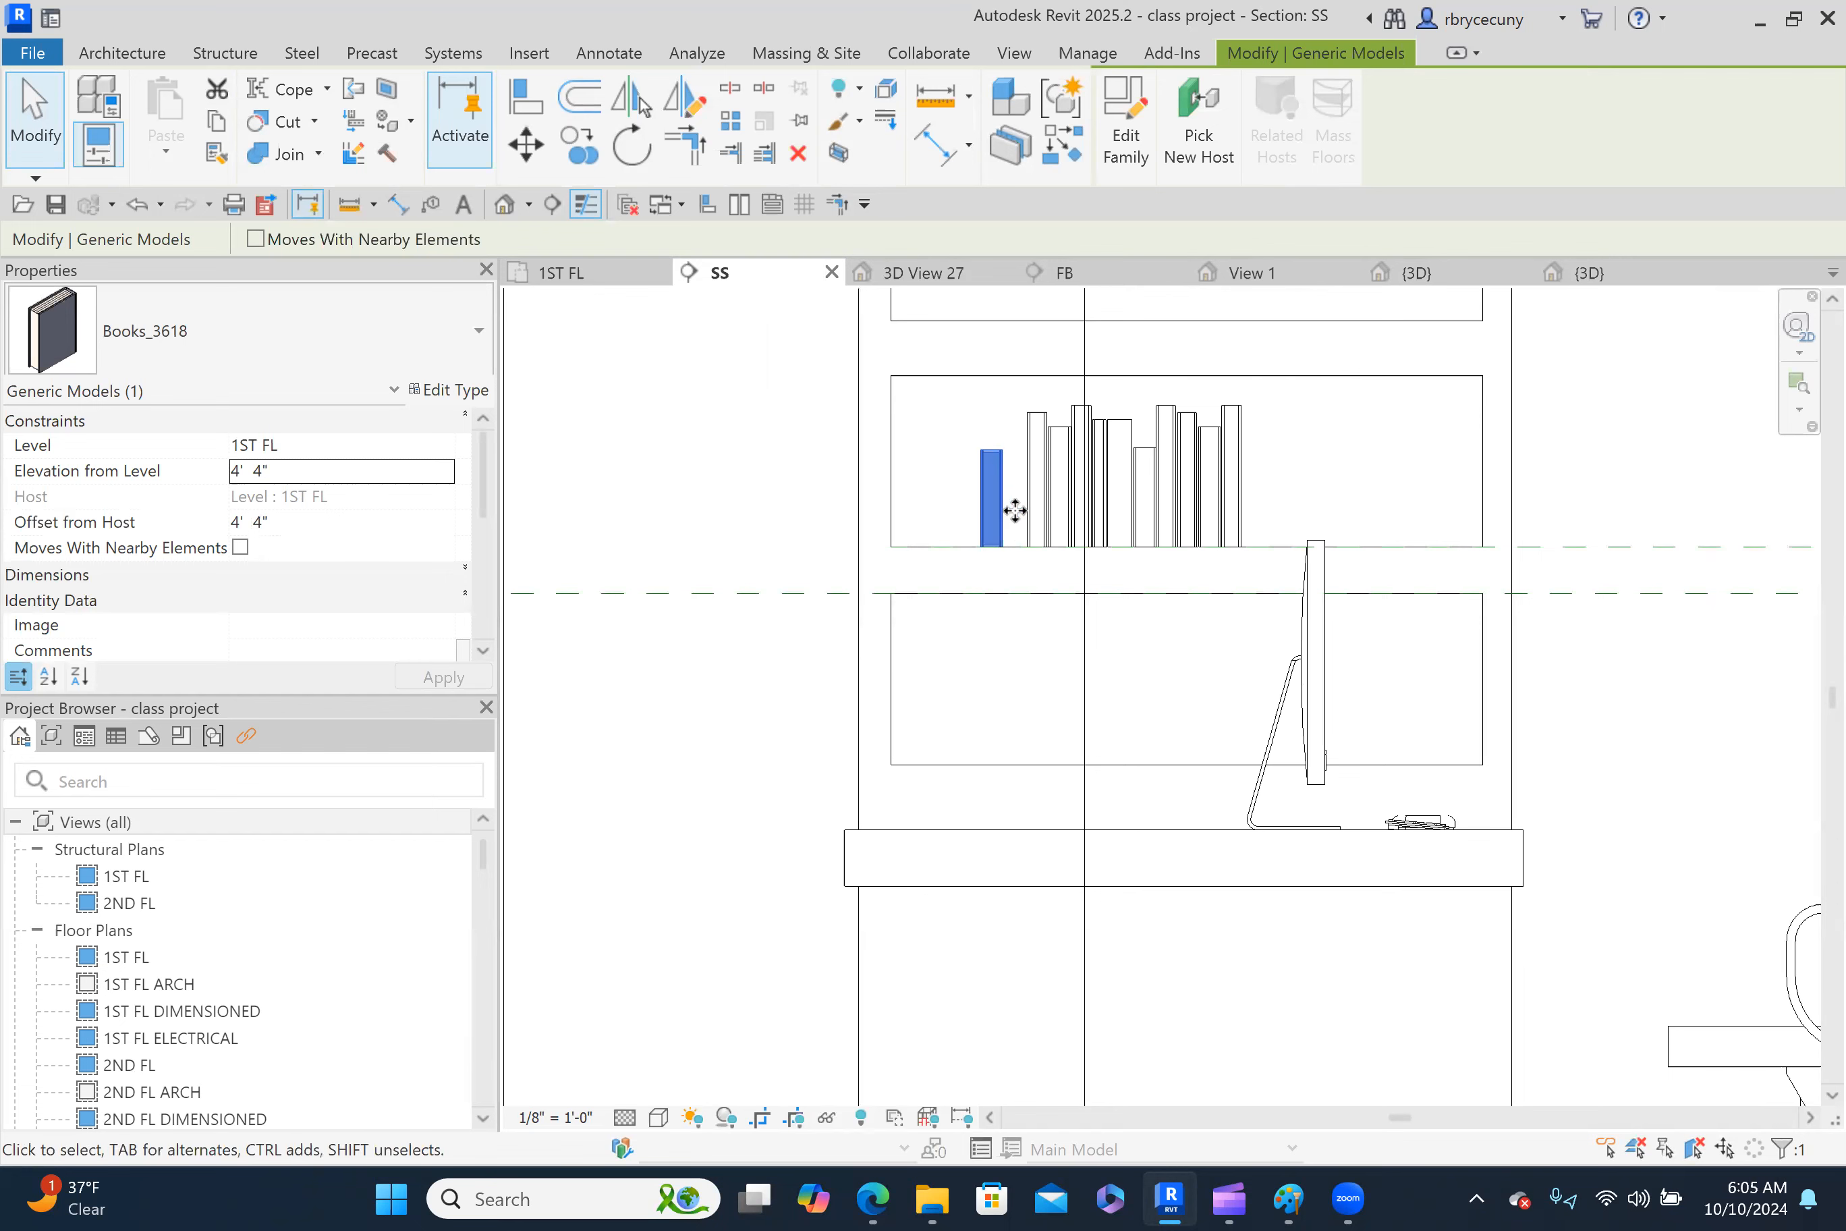
# In section FB, nudge the book set toward the wall in small moves until it sits inside the bookcase shelf.
pyautogui.scroll(-3, 1018, 515)
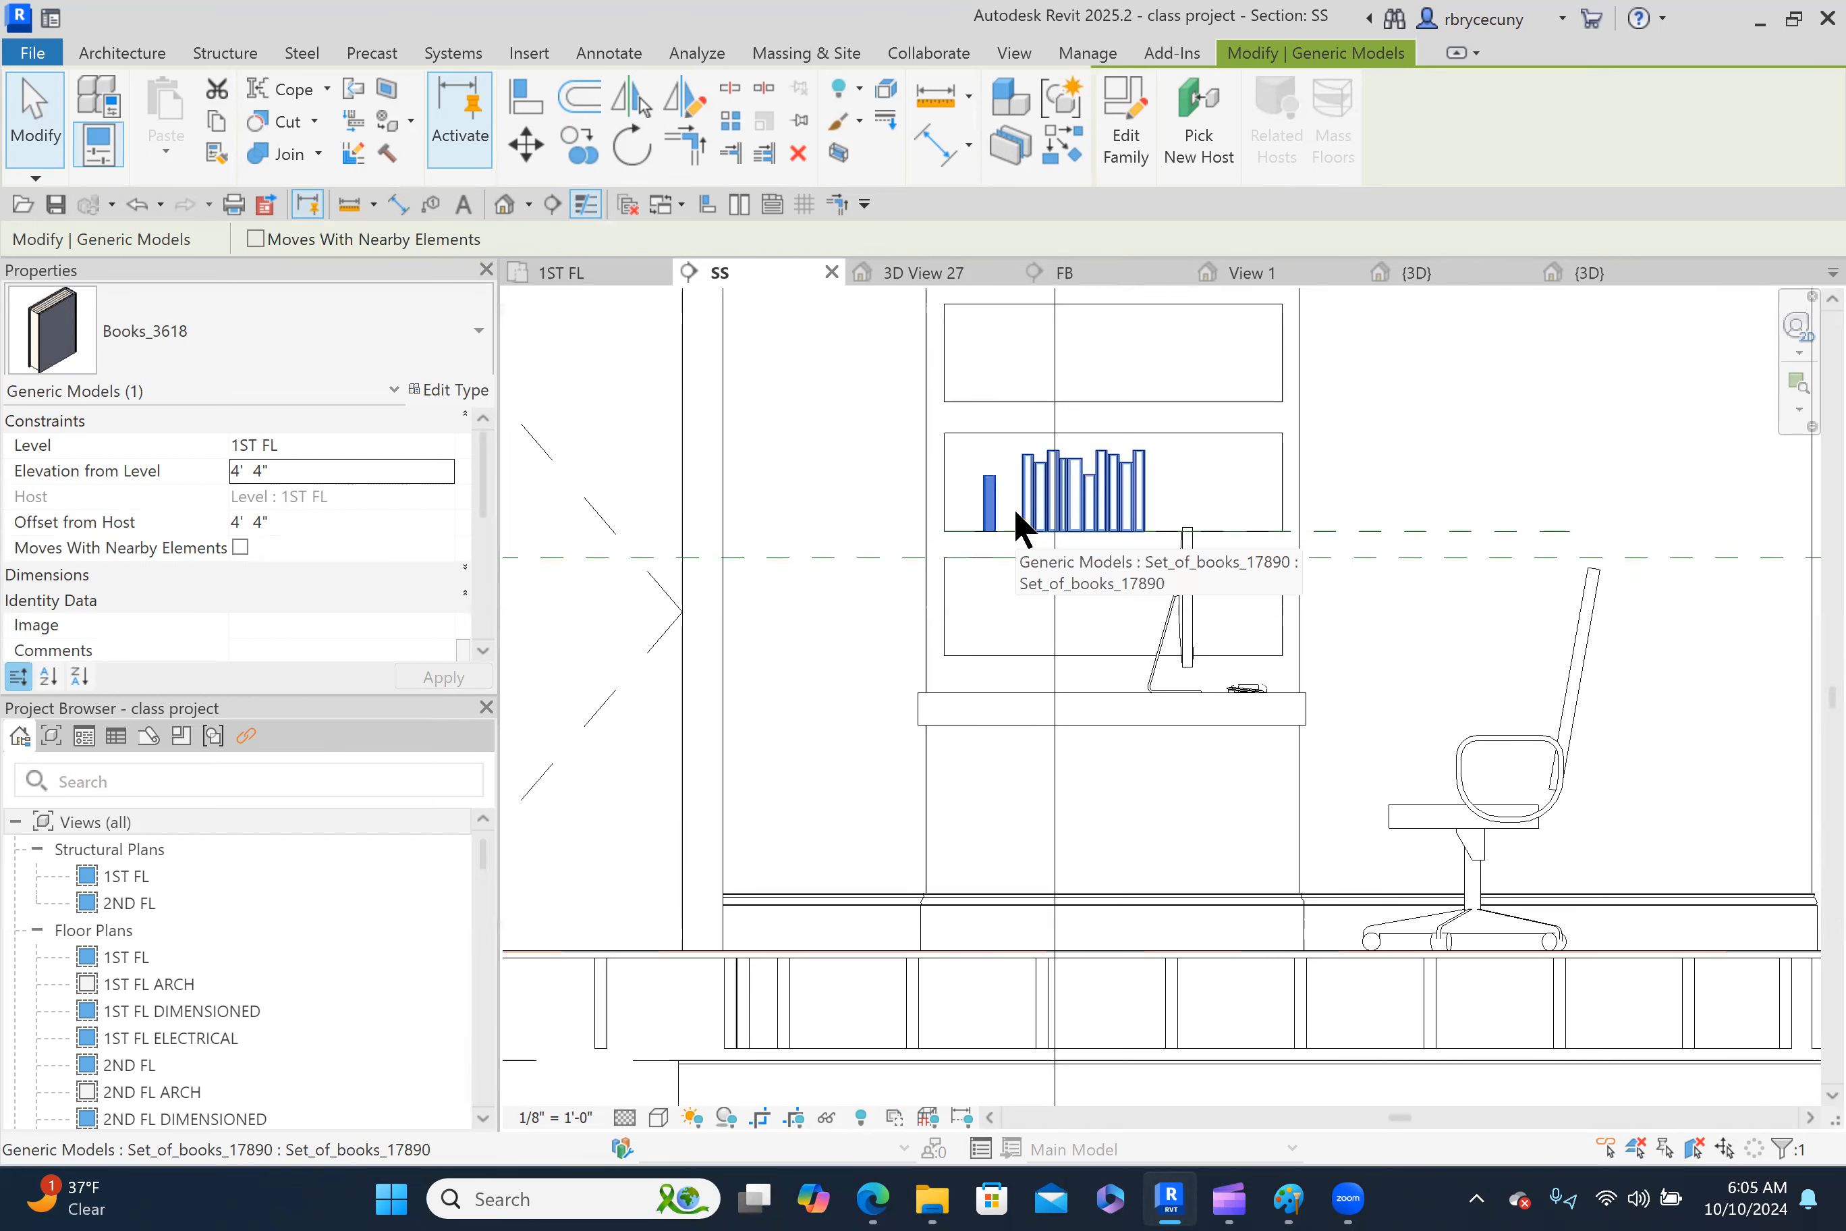
pyautogui.rightClick(1058, 356)
pyautogui.click(1162, 508)
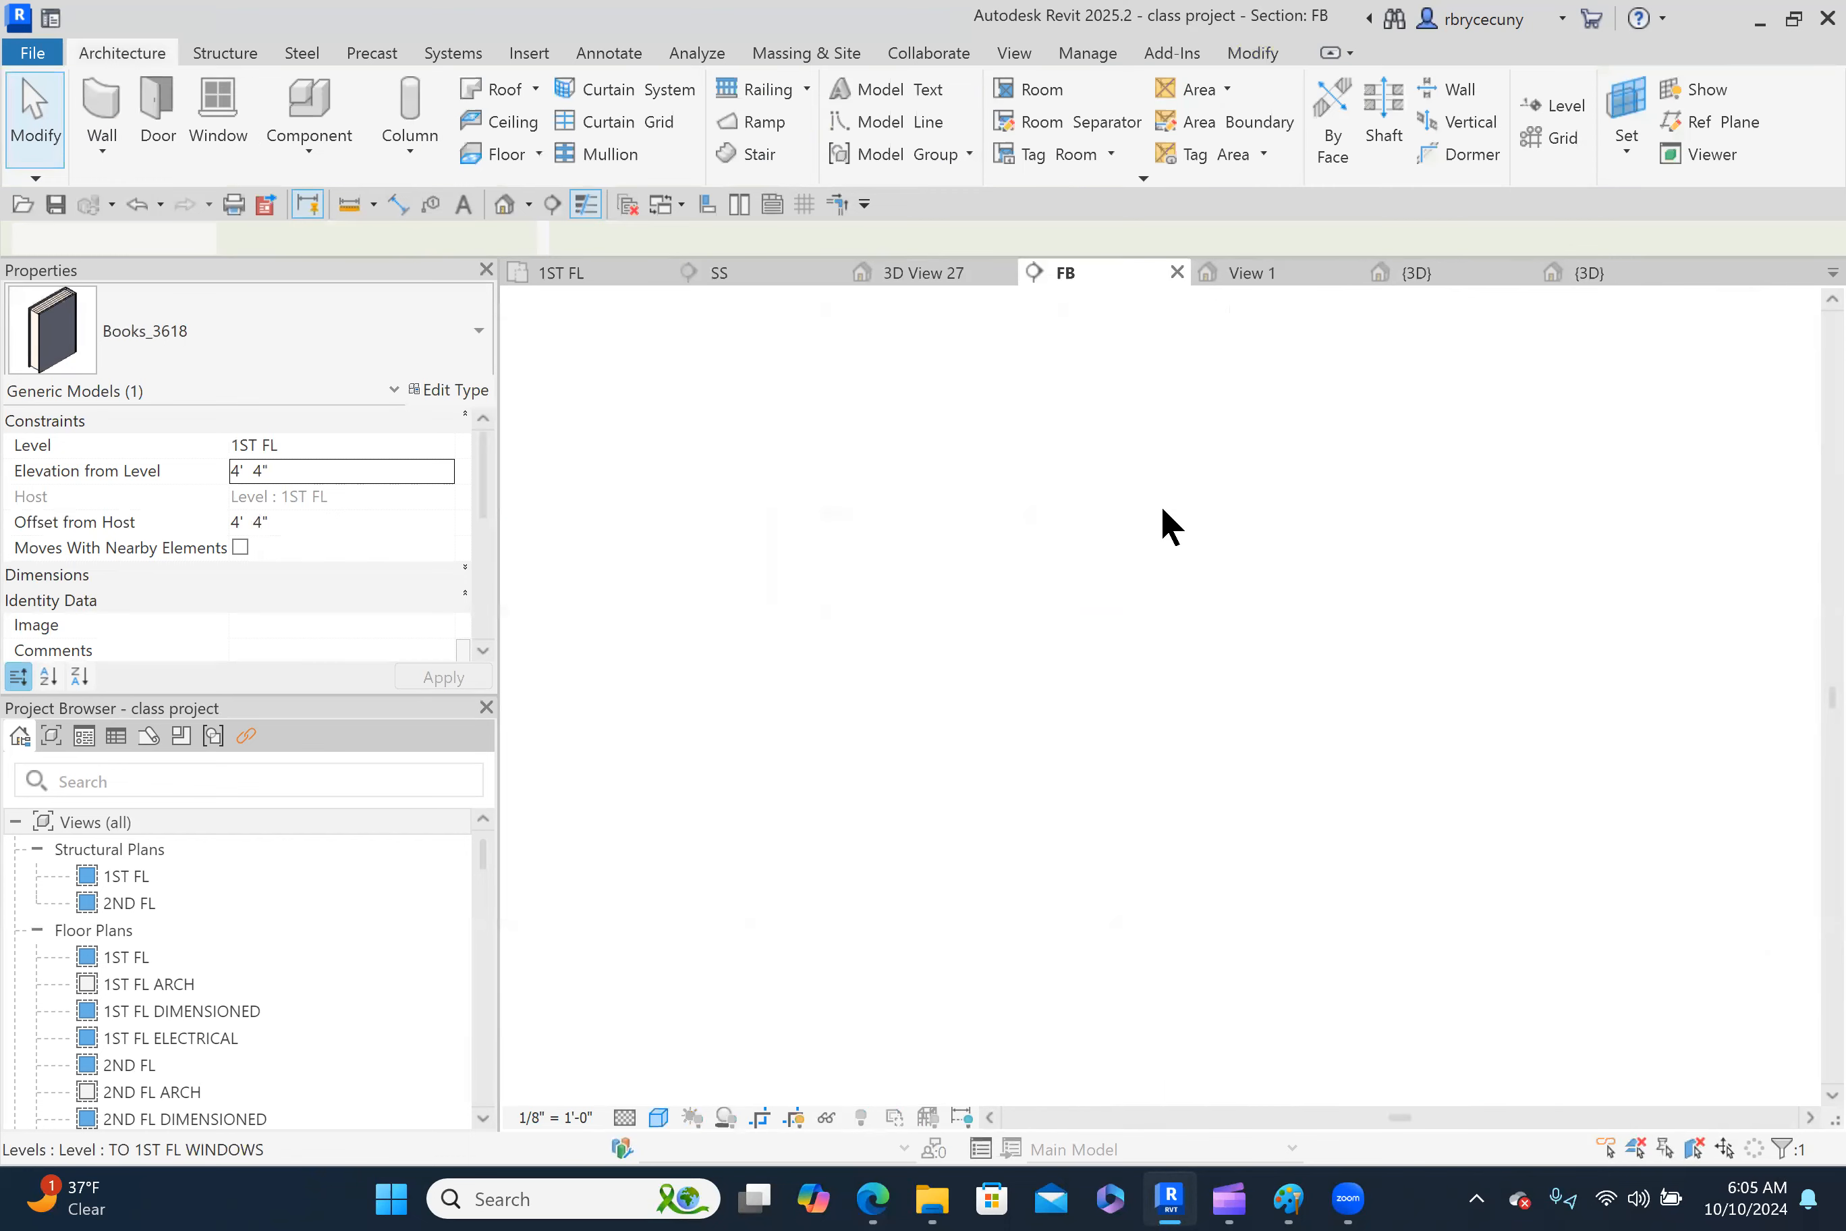
pyautogui.moveTo(669, 413); pyautogui.dragTo(840, 446, button='middle')
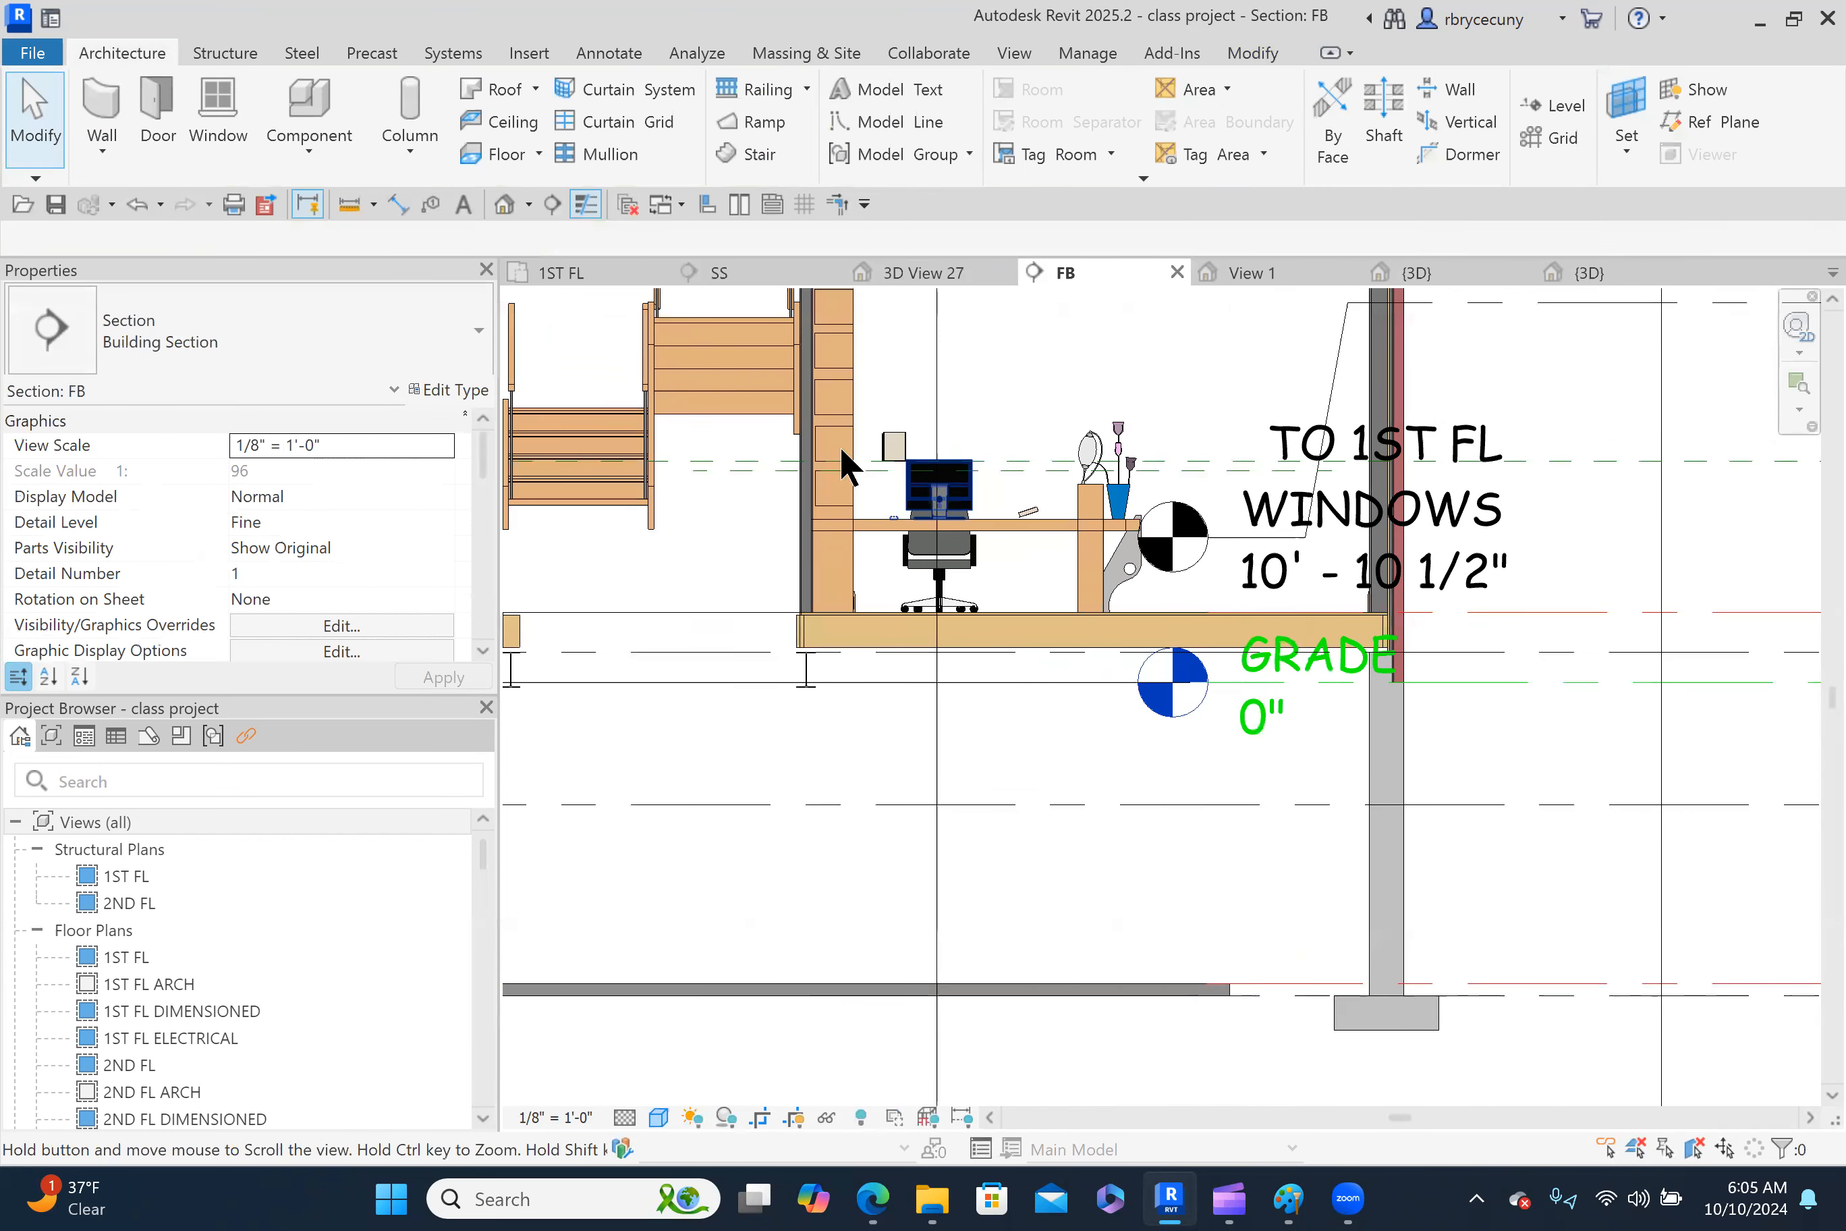
pyautogui.scroll(6, 839, 445)
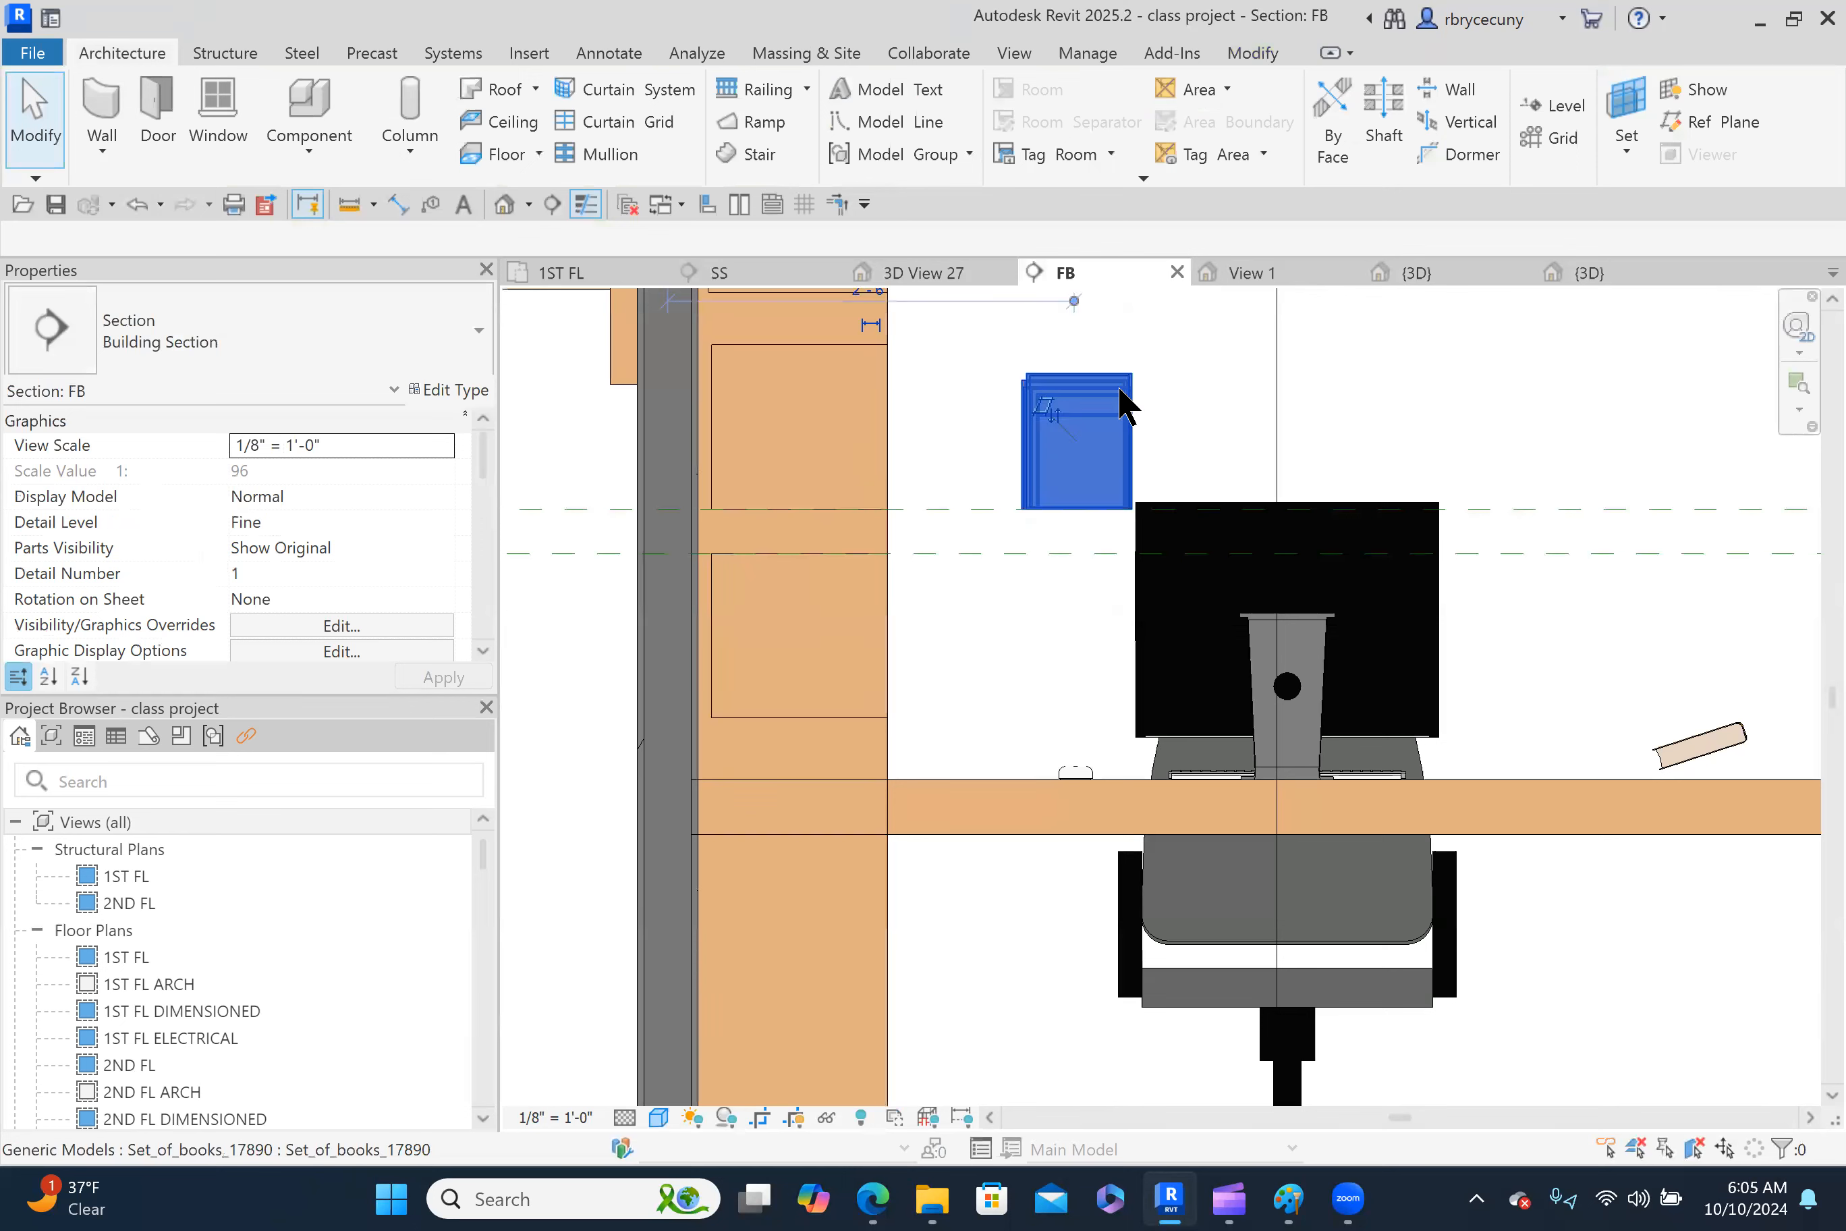
pyautogui.click(1126, 399)
pyautogui.press('Left')
pyautogui.press('Left')
pyautogui.press('Left')
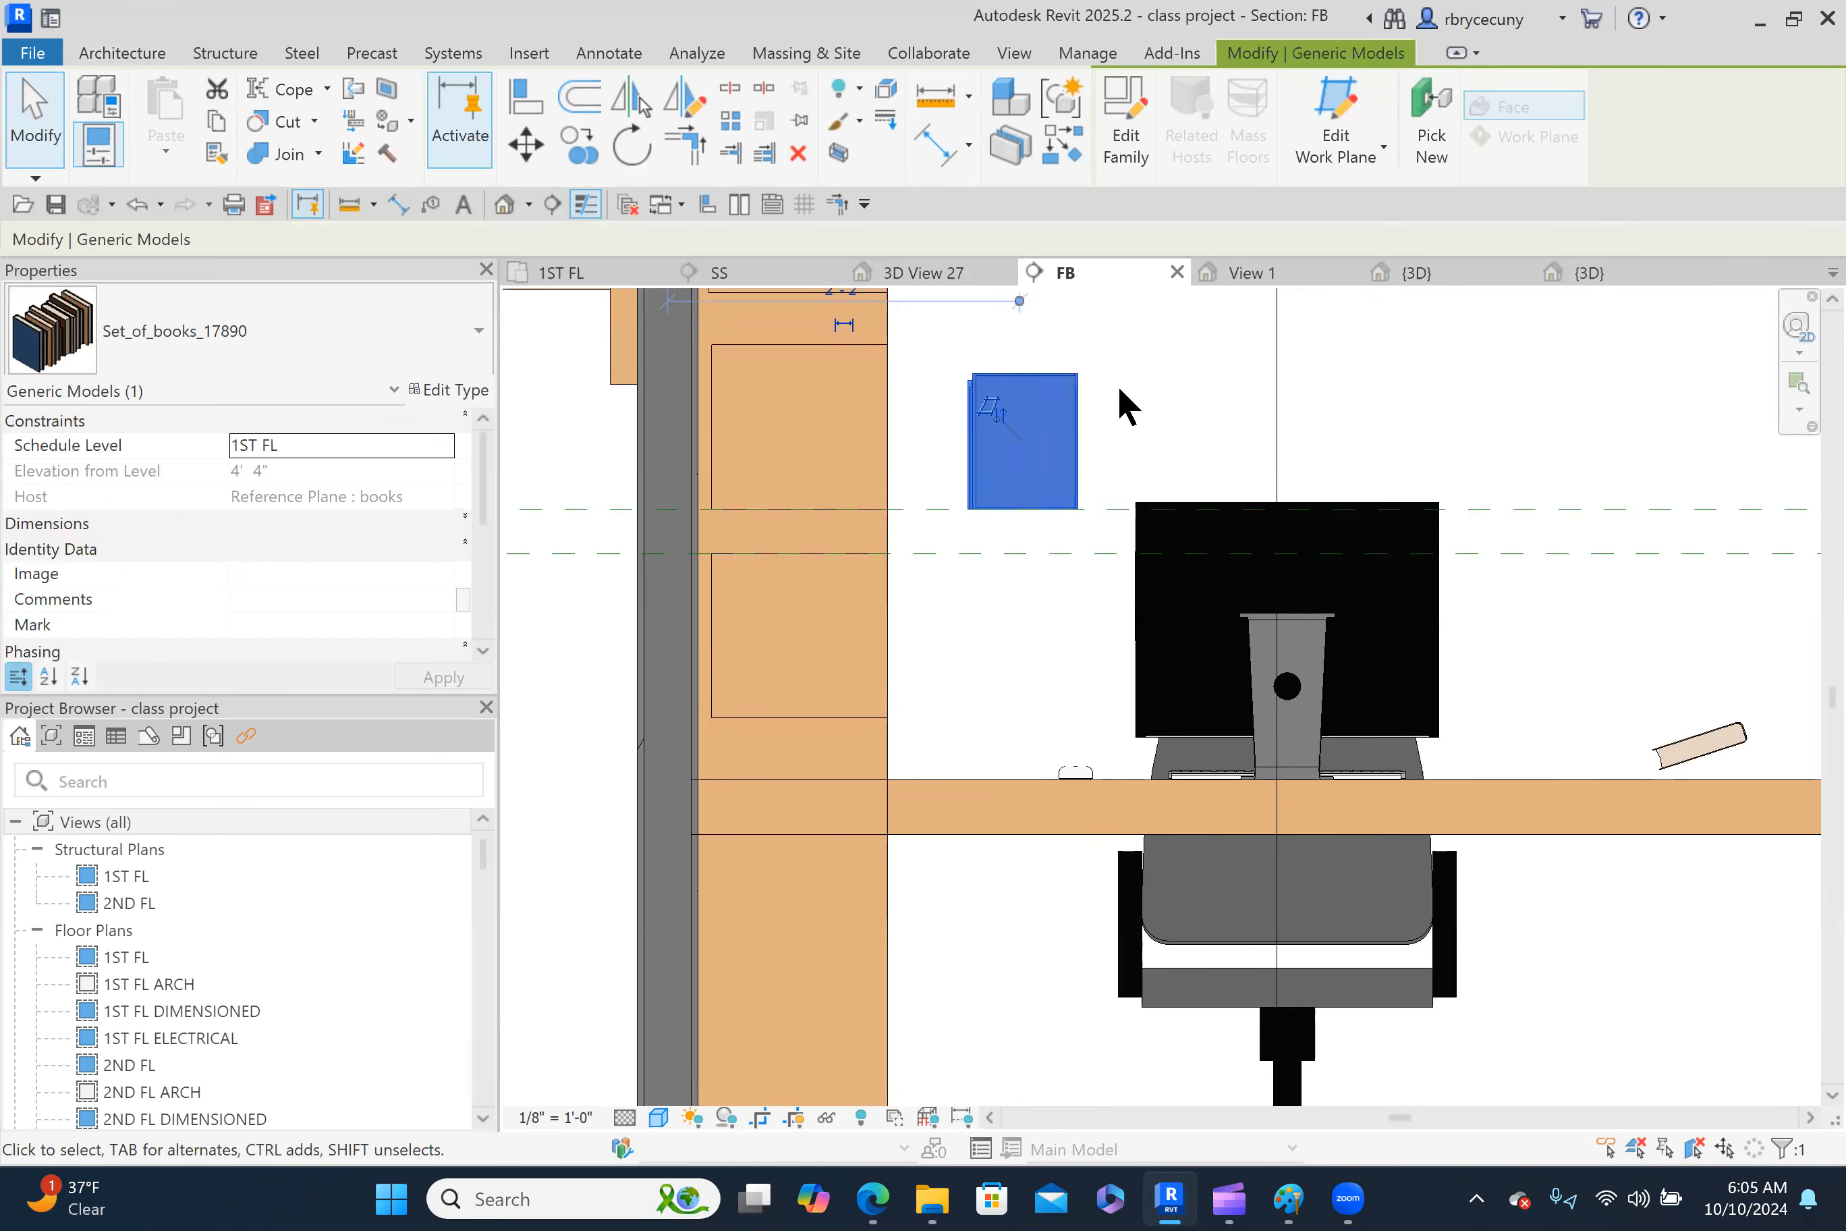
pyautogui.press('Left')
pyautogui.press('Left')
pyautogui.press('Left')
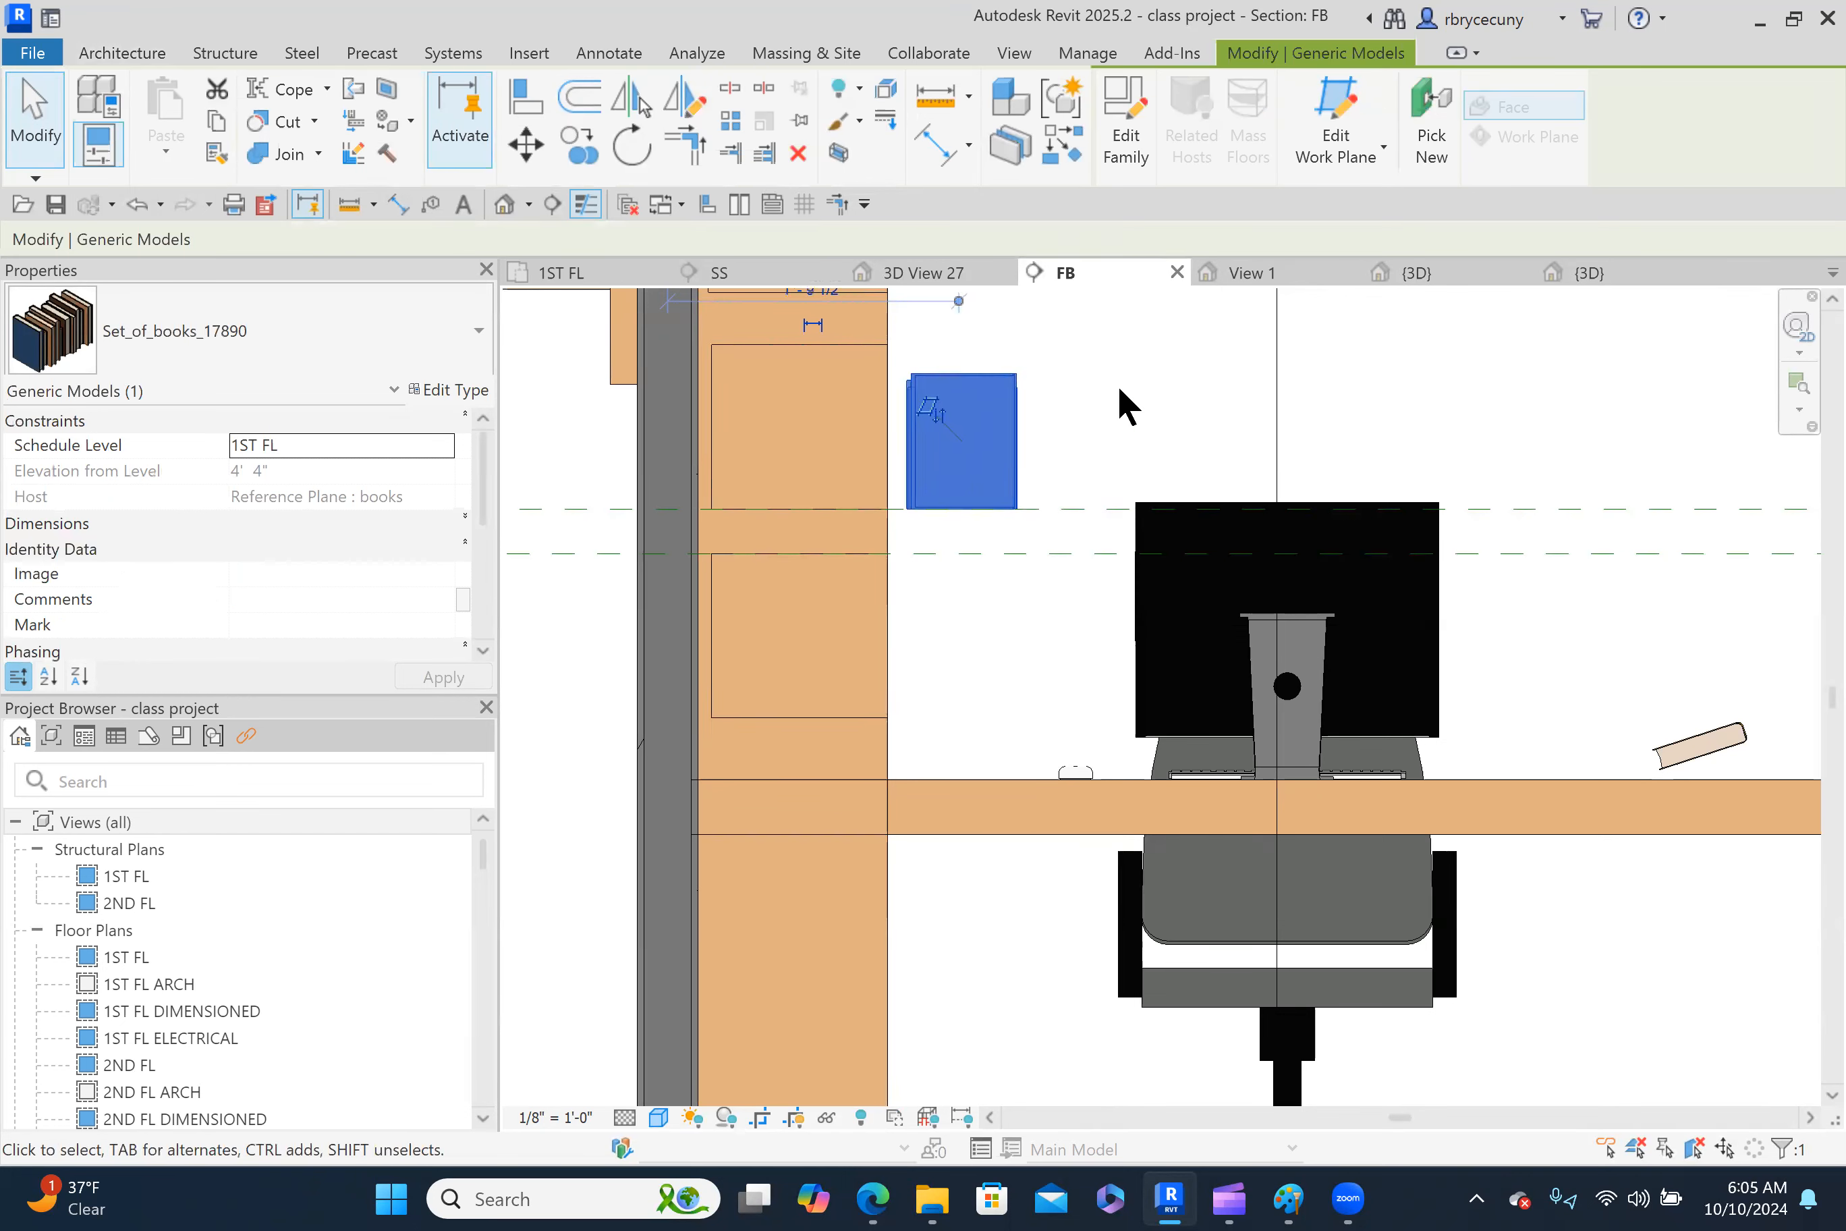
pyautogui.press('Left')
pyautogui.press('Left')
pyautogui.press('Left')
pyautogui.press('Left')
pyautogui.press('Left')
pyautogui.press('Left')
pyautogui.press('Left')
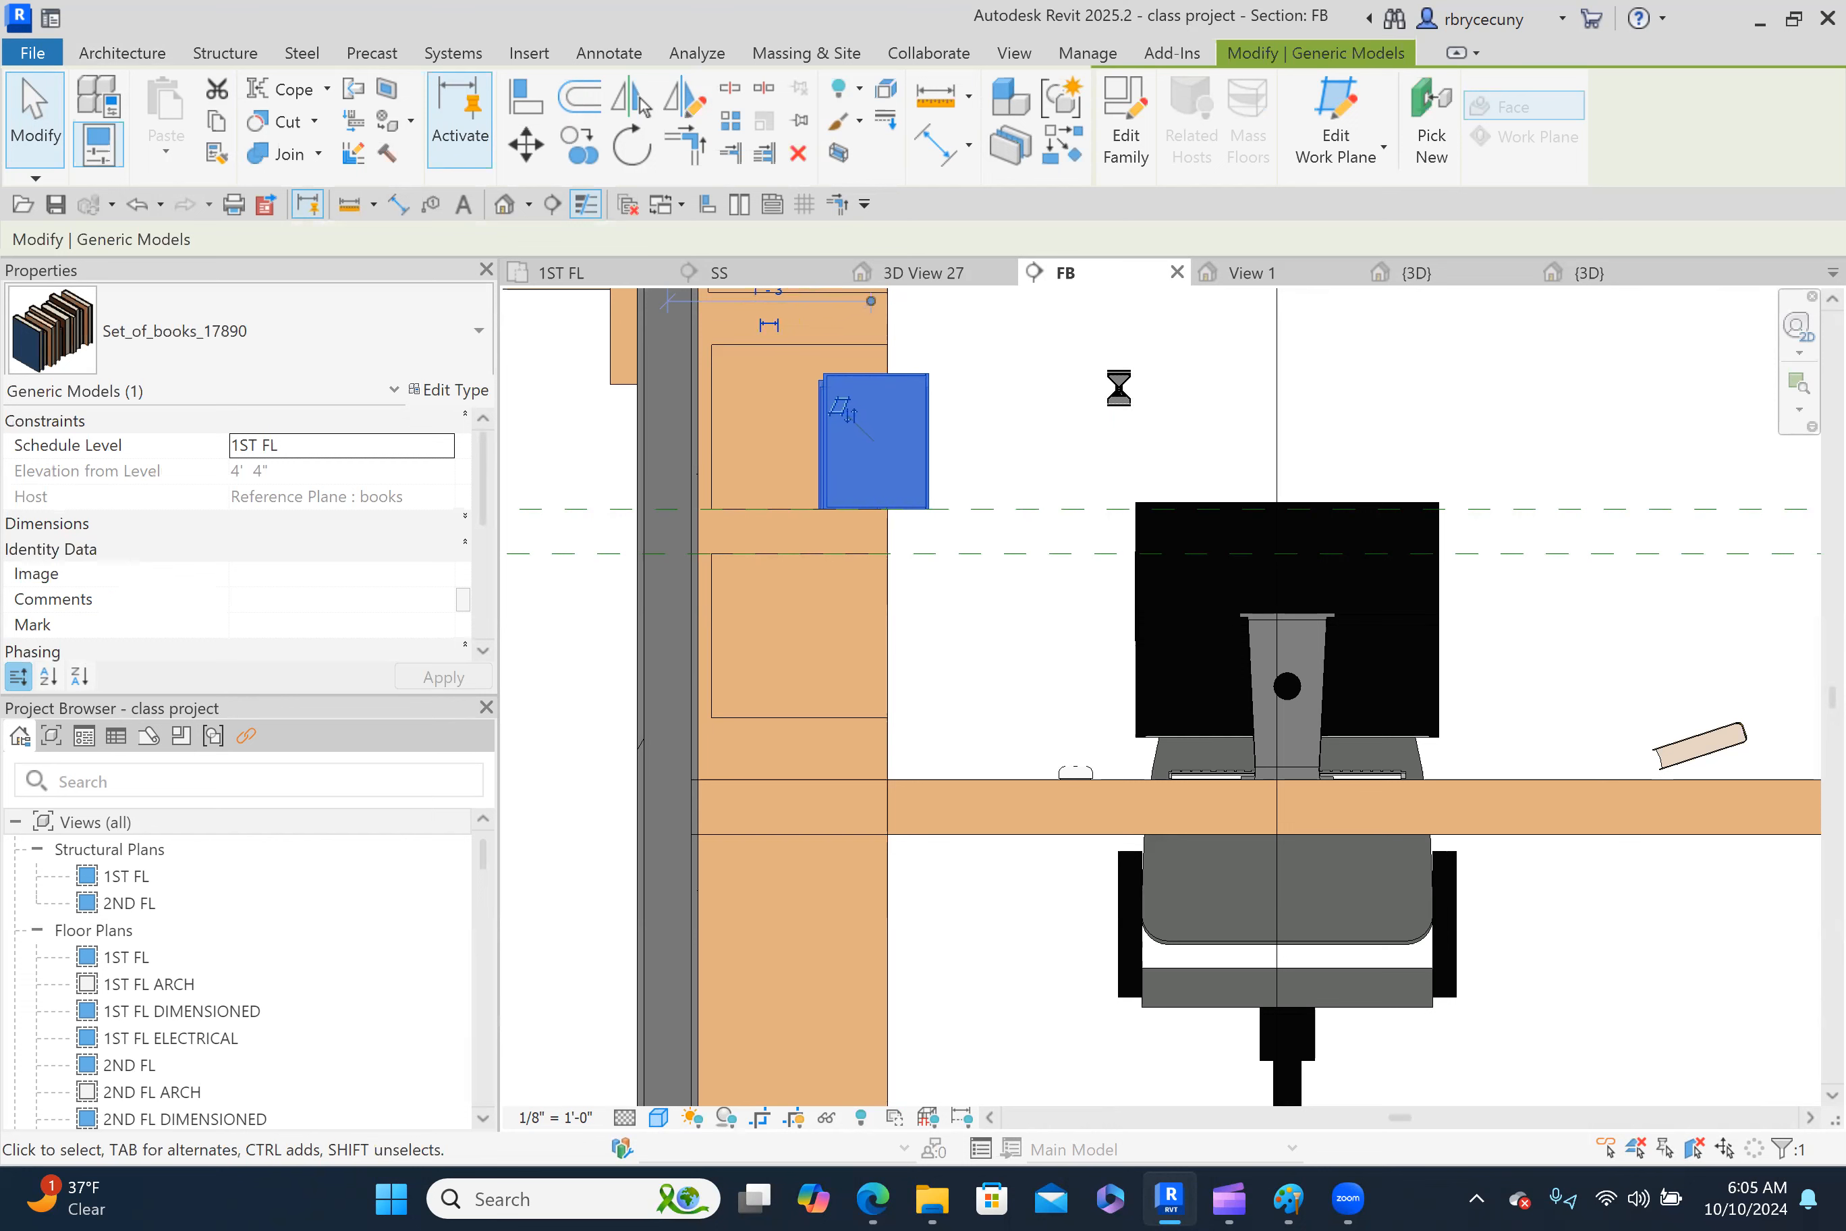
pyautogui.press('Left')
pyautogui.press('Left')
pyautogui.press('Left')
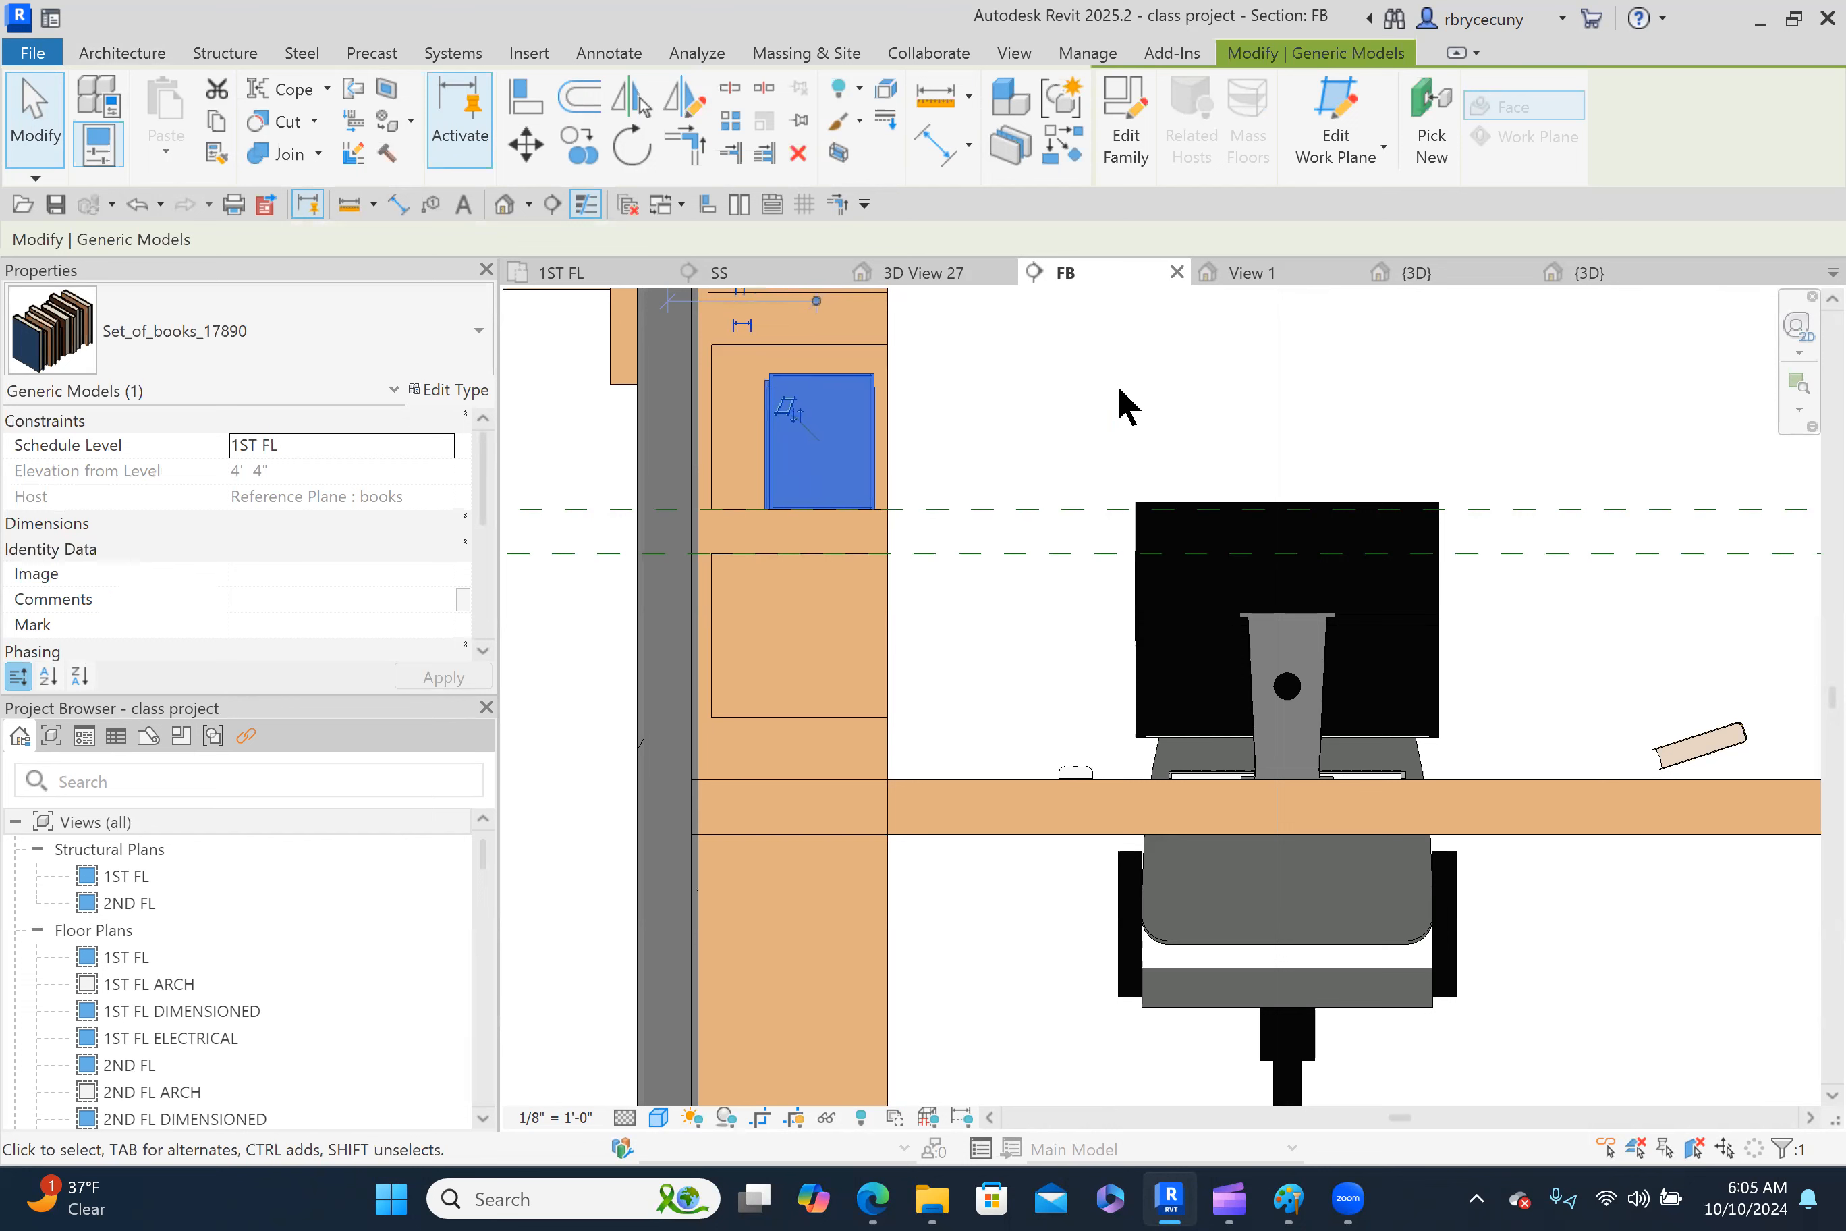
pyautogui.scroll(-2, 1100, 364)
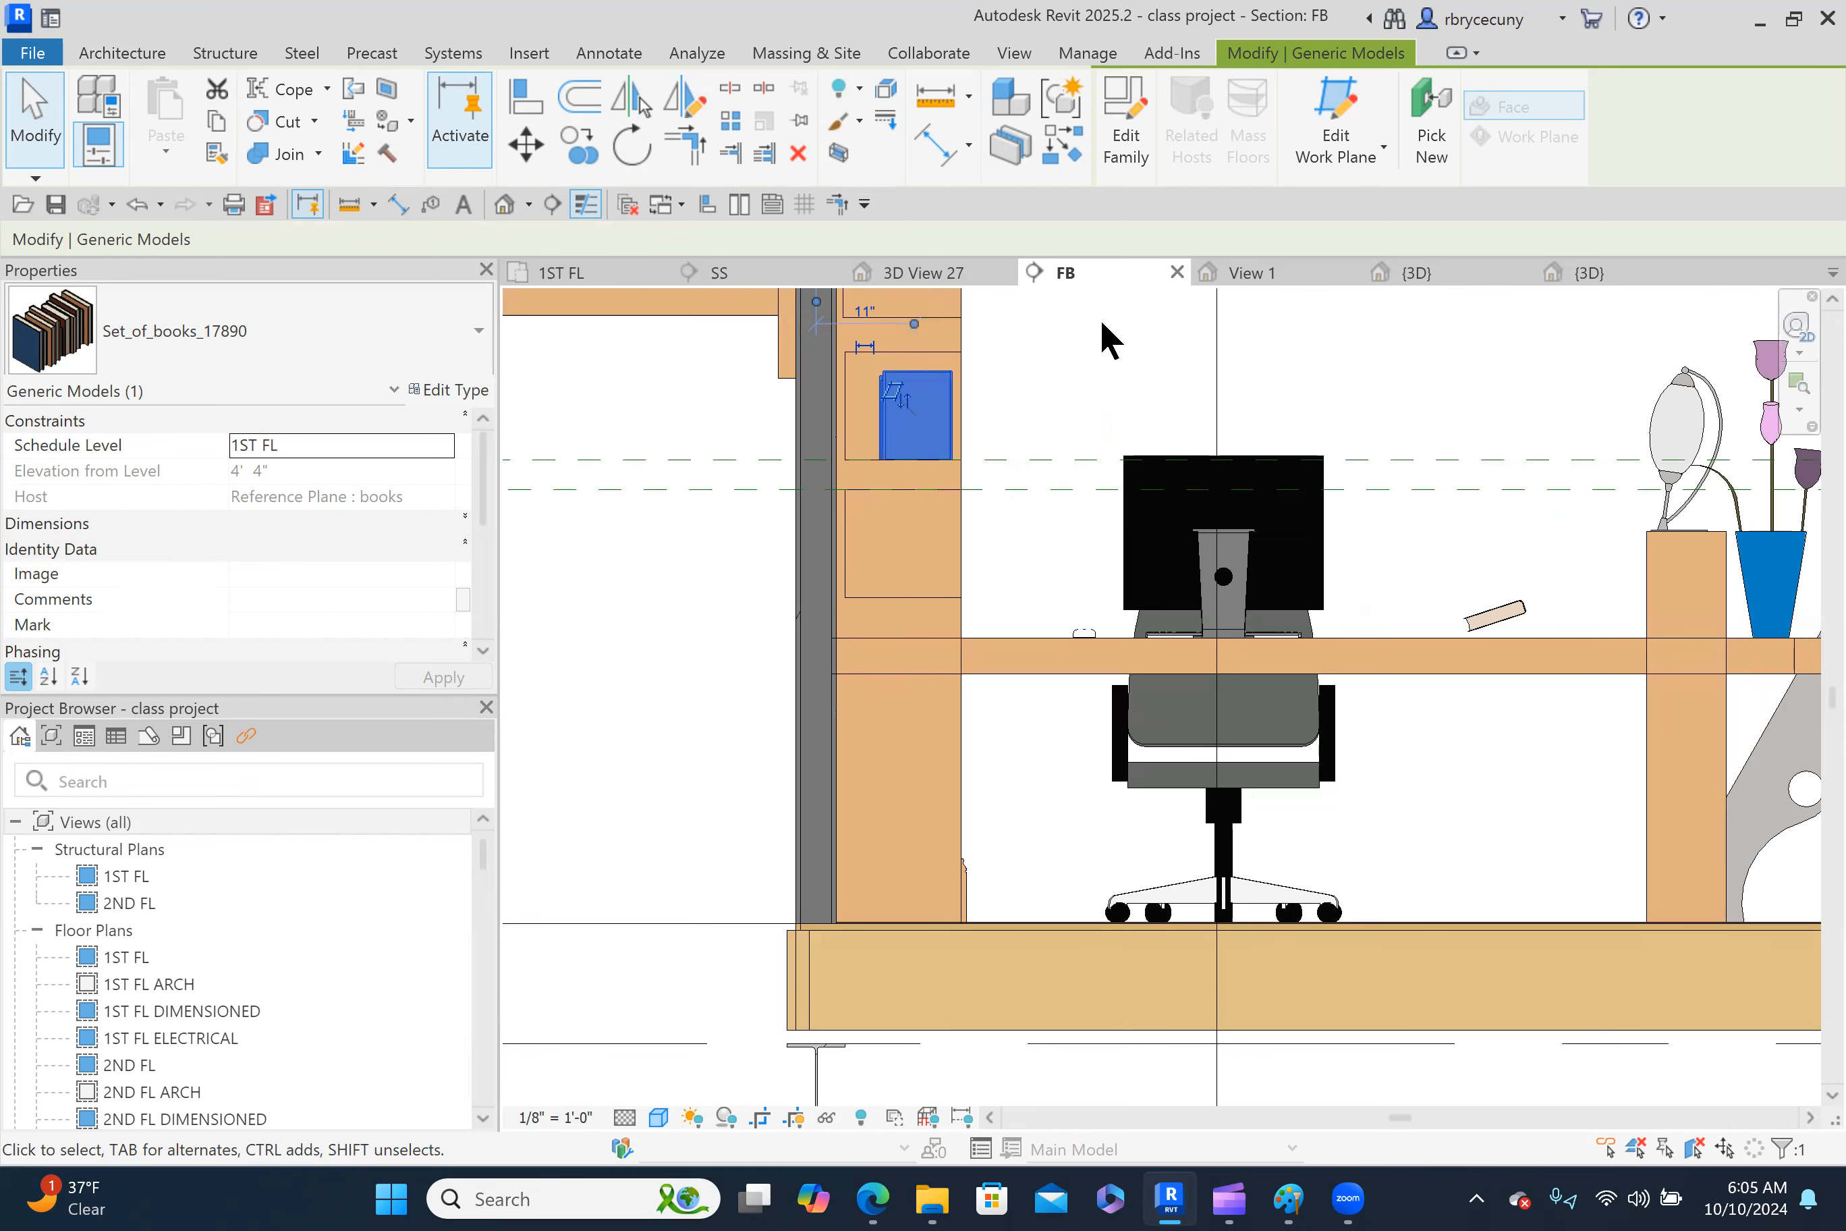
# Examine the books on the bookcase shelf and the furnished desk in 3D View 27.
pyautogui.click(931, 270)
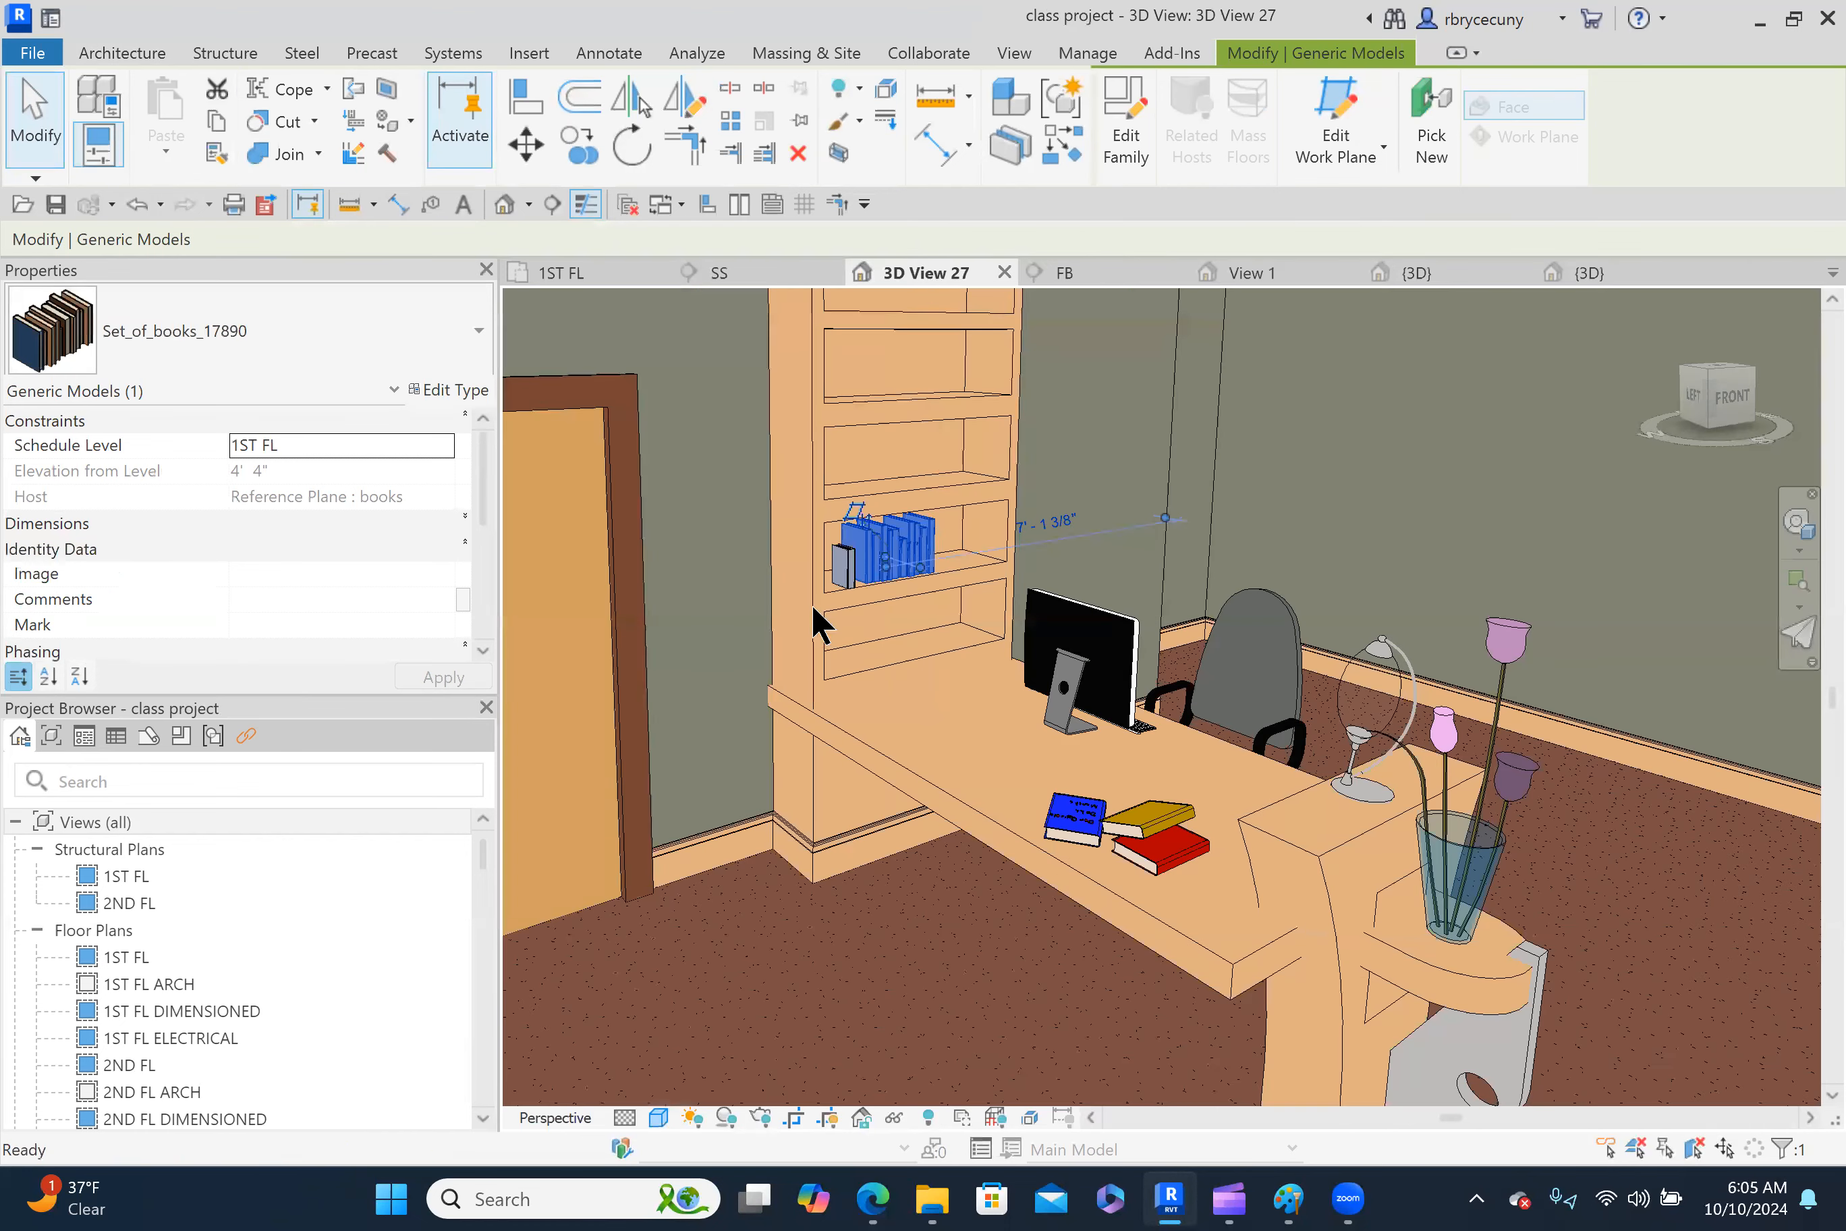
pyautogui.scroll(2, 826, 583)
pyautogui.scroll(3, 825, 437)
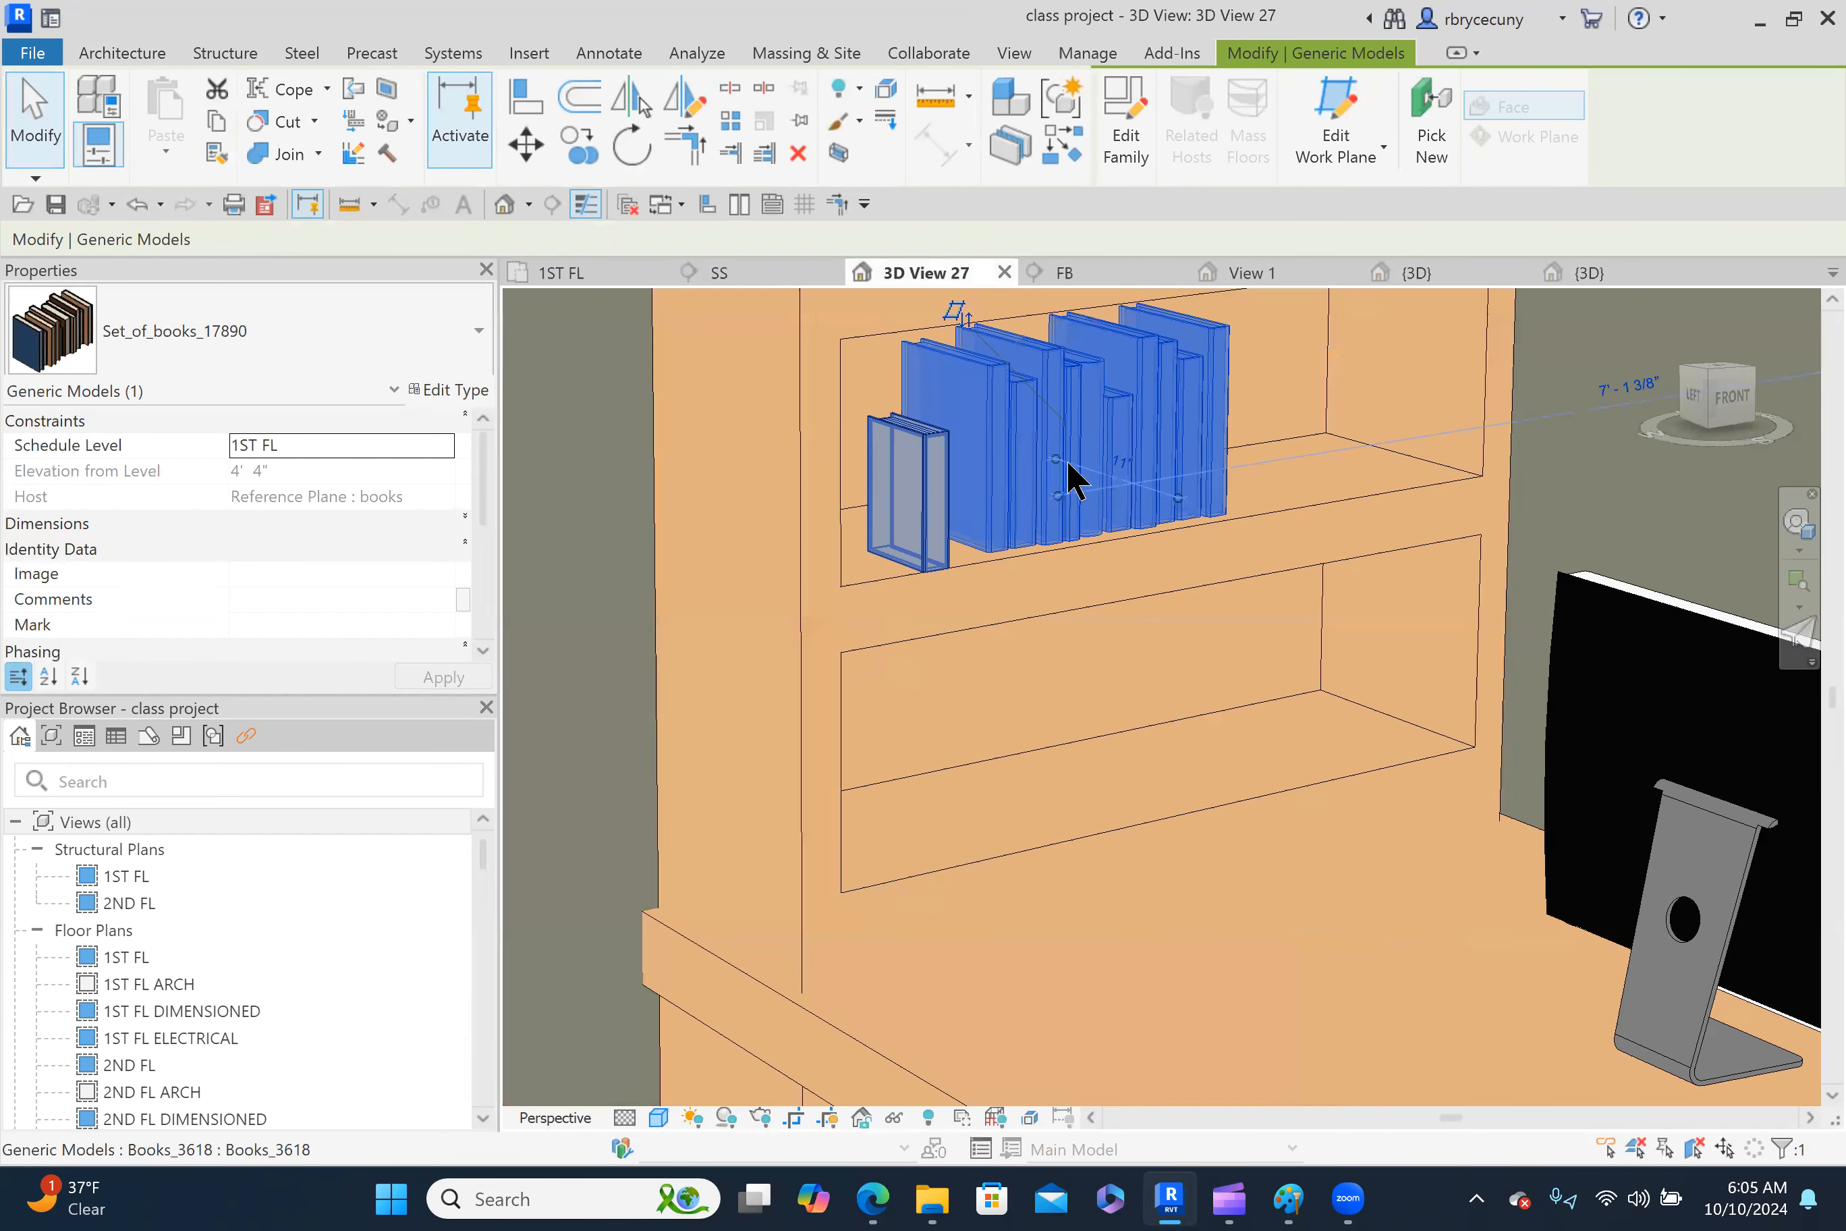
pyautogui.scroll(-4, 1066, 458)
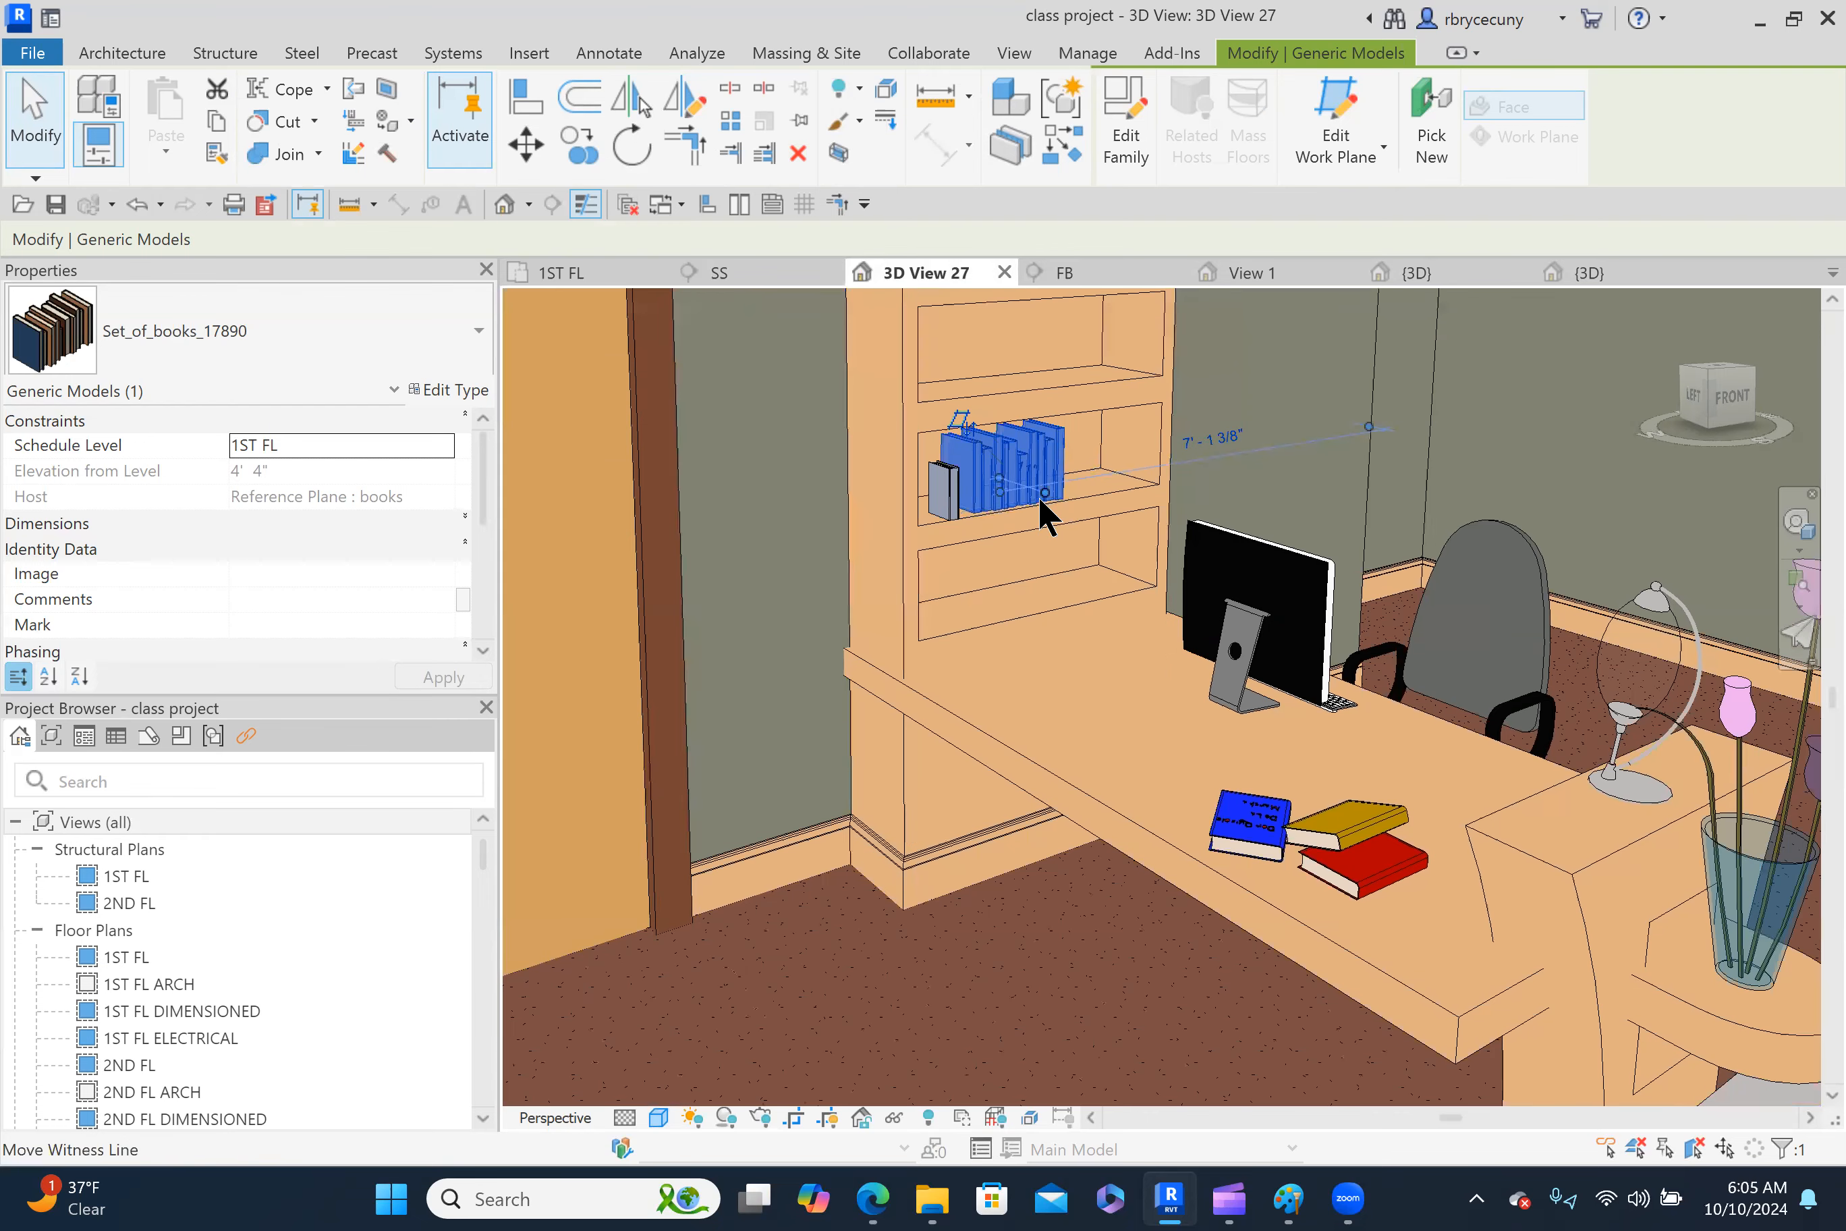
pyautogui.scroll(-2, 1026, 572)
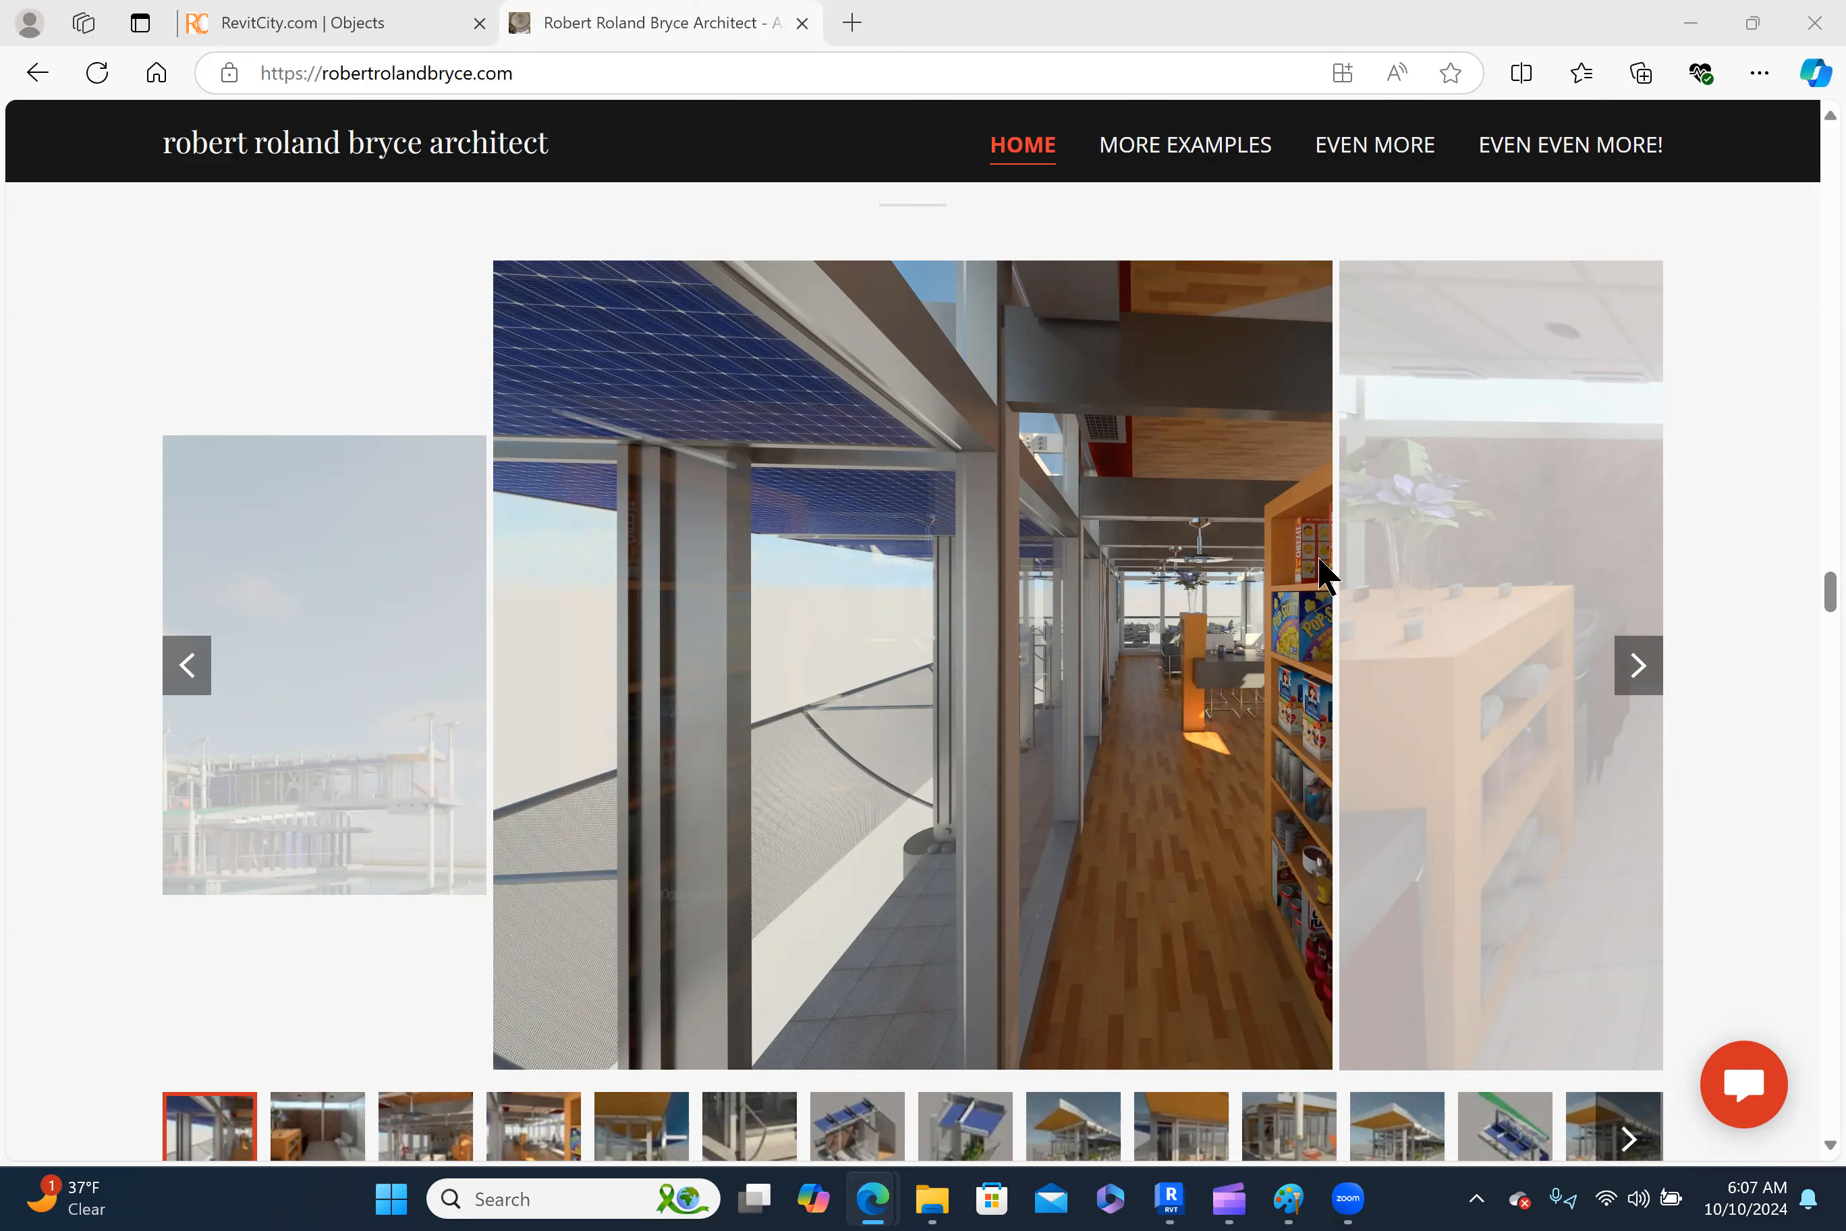
pyautogui.click(1685, 17)
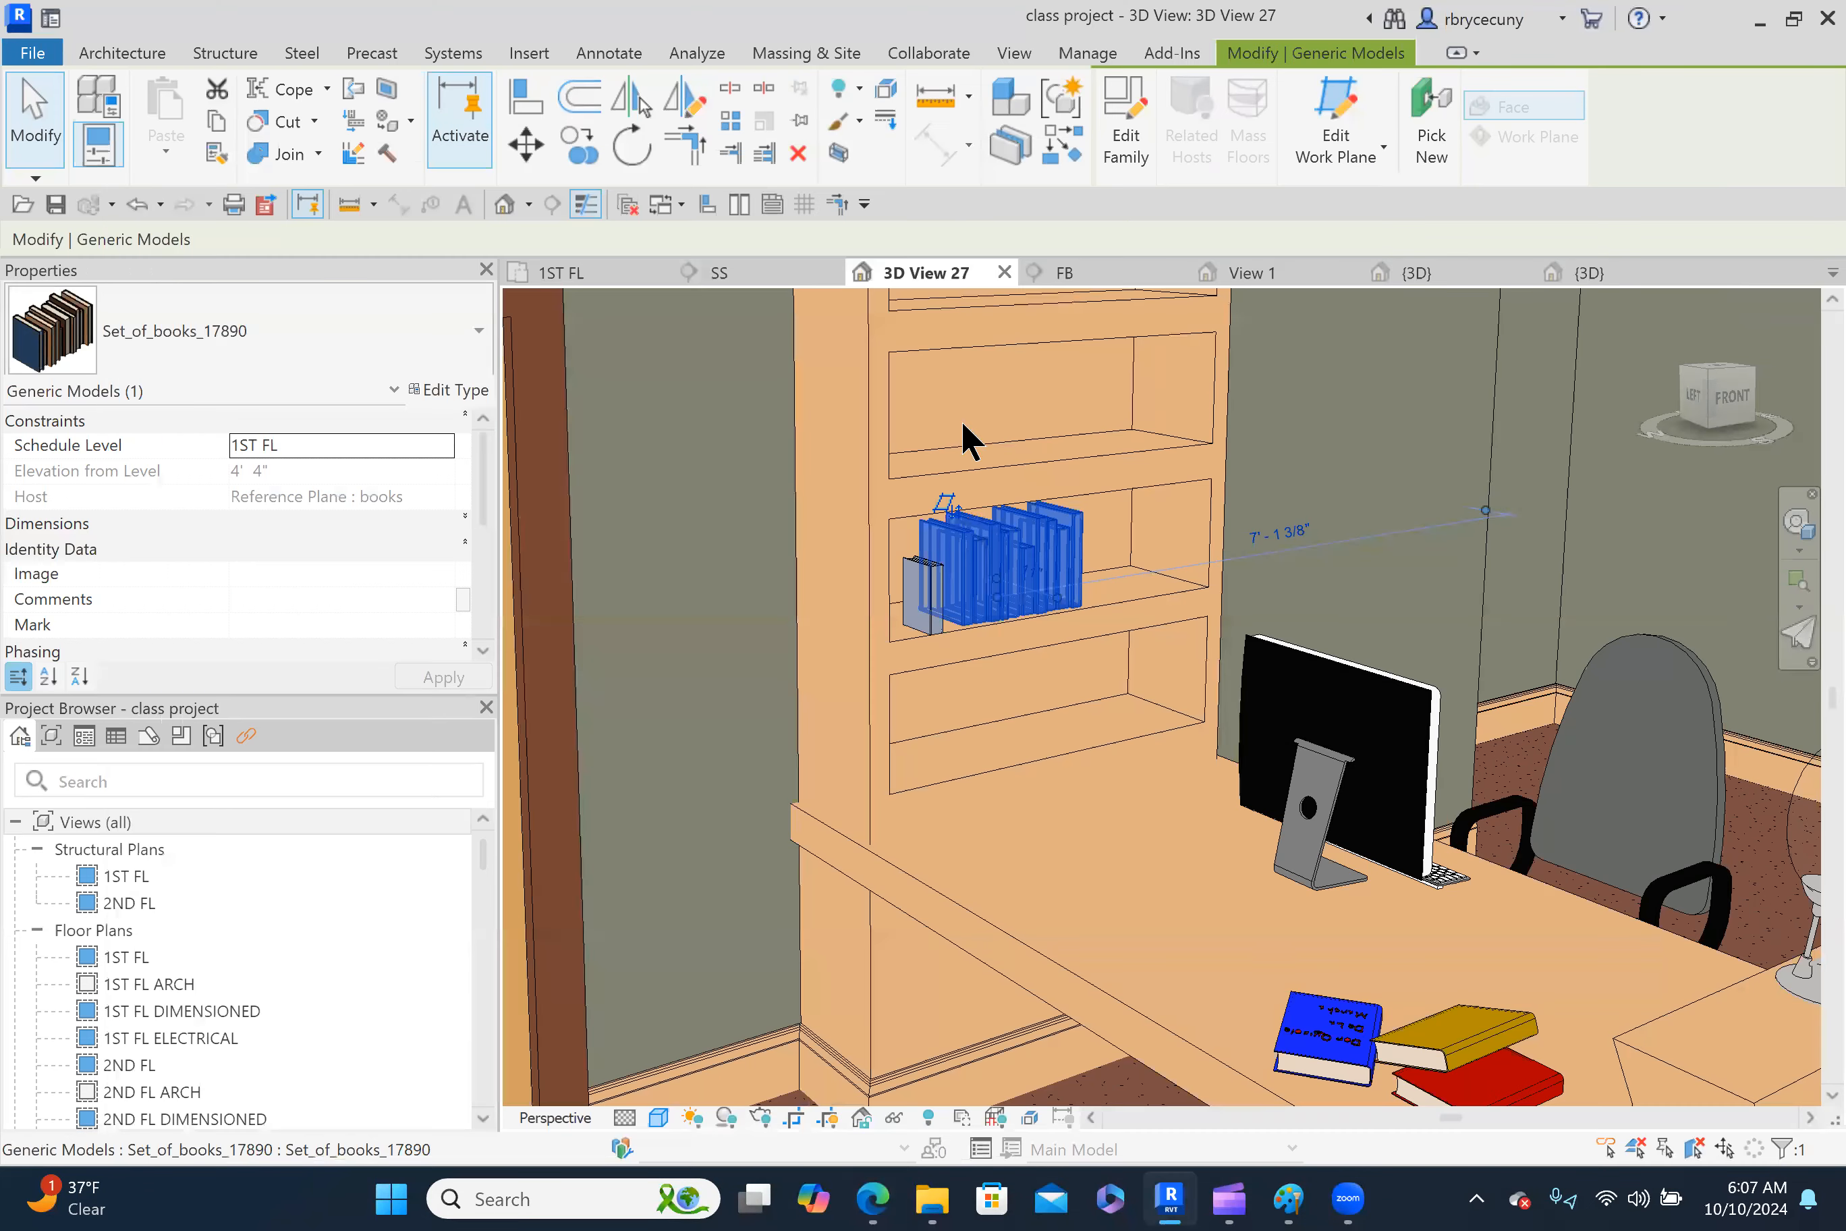
pyautogui.scroll(-5, 981, 582)
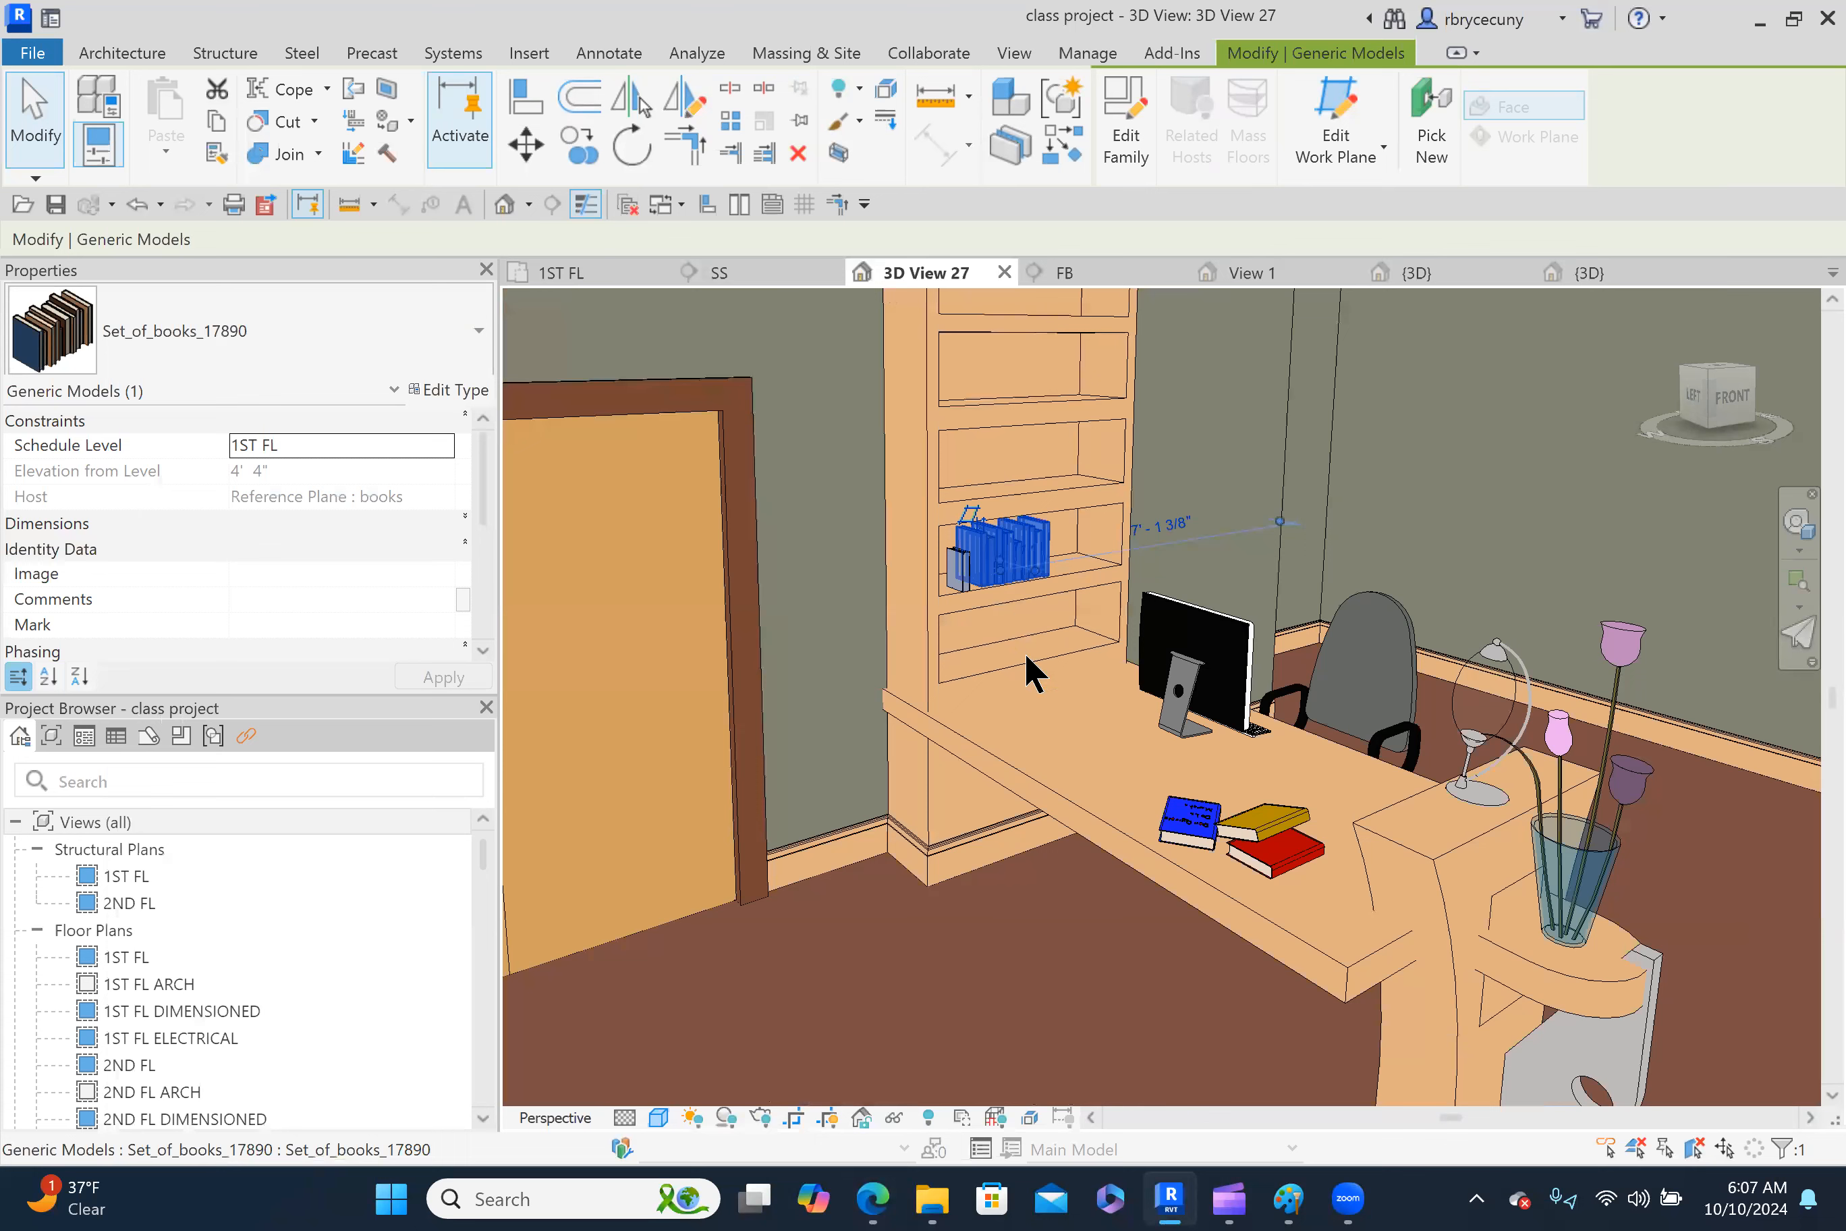
pyautogui.scroll(-3, 1025, 651)
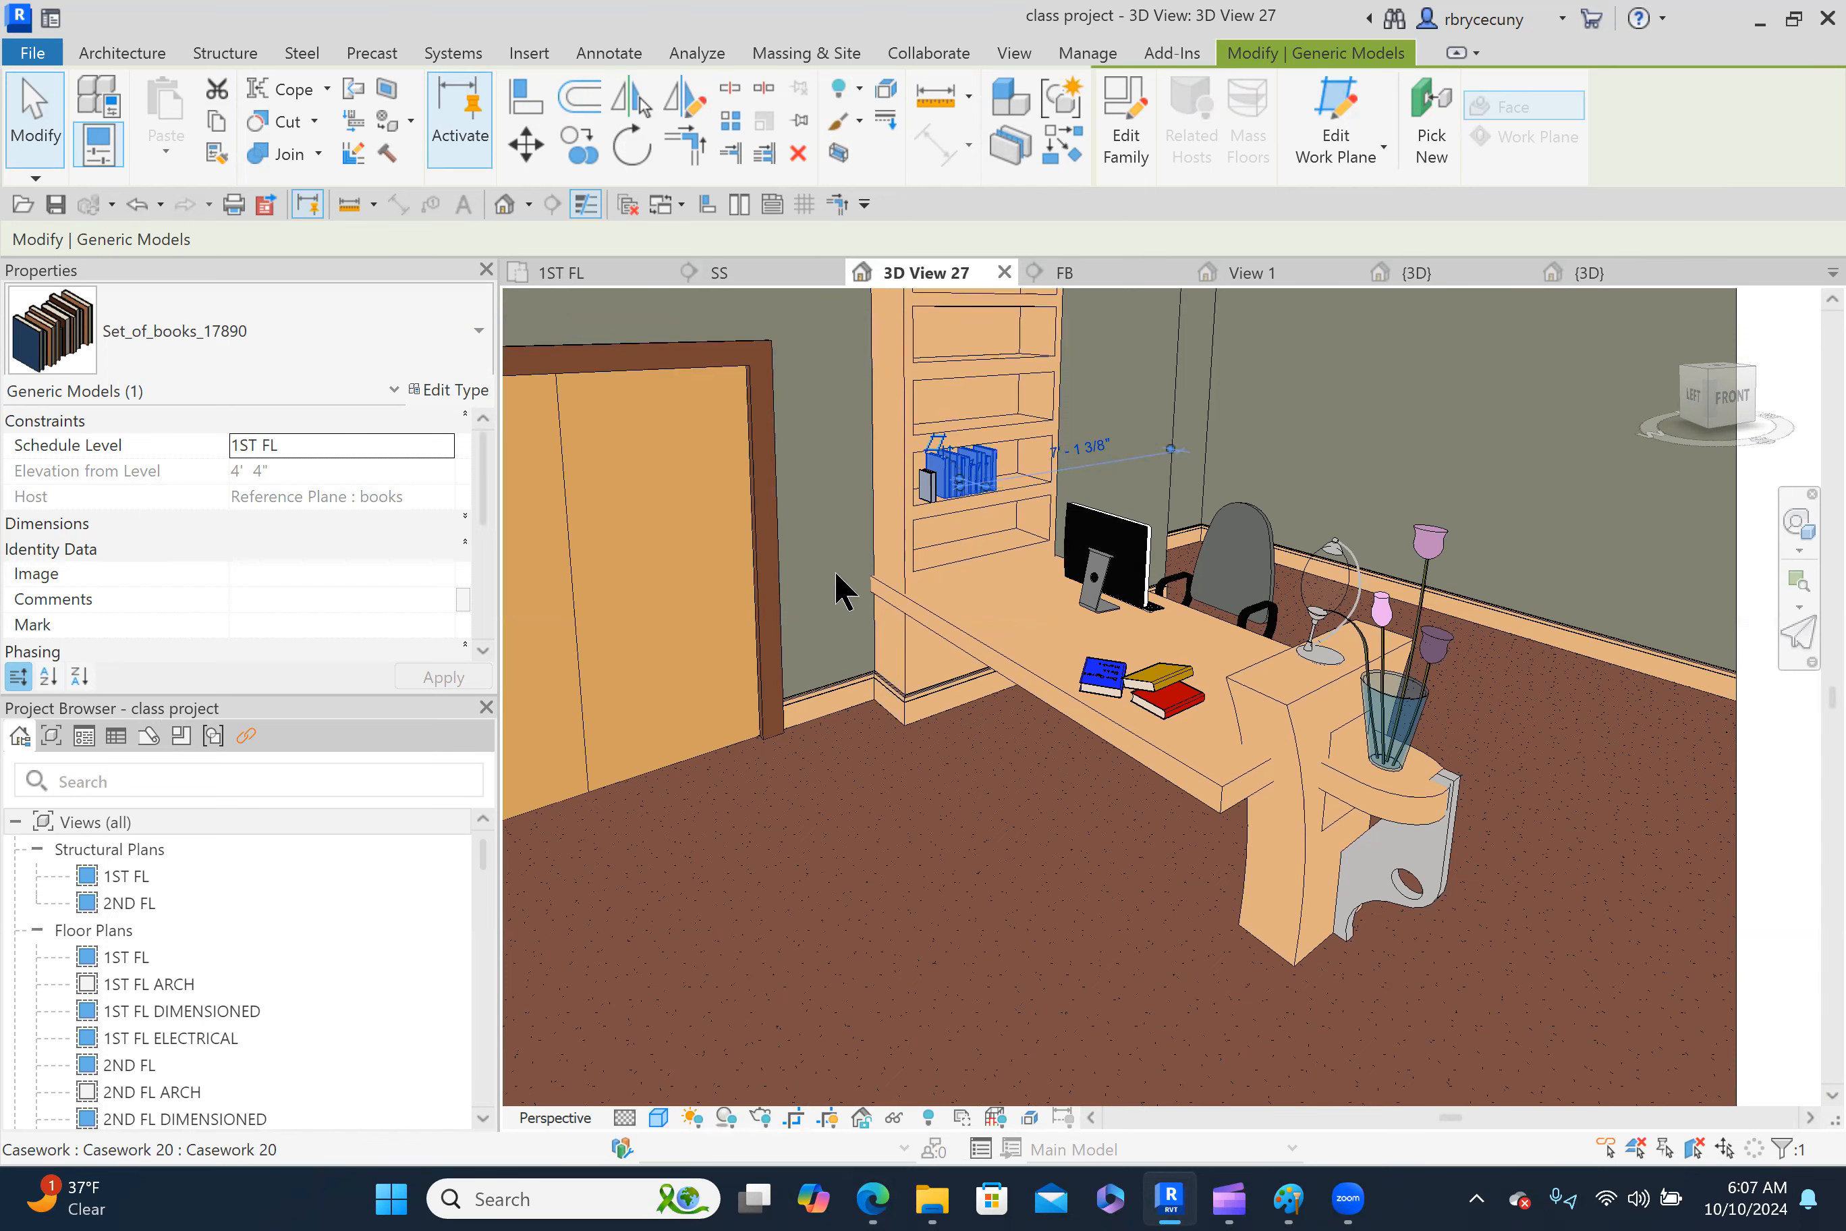
pyautogui.scroll(2, 1189, 693)
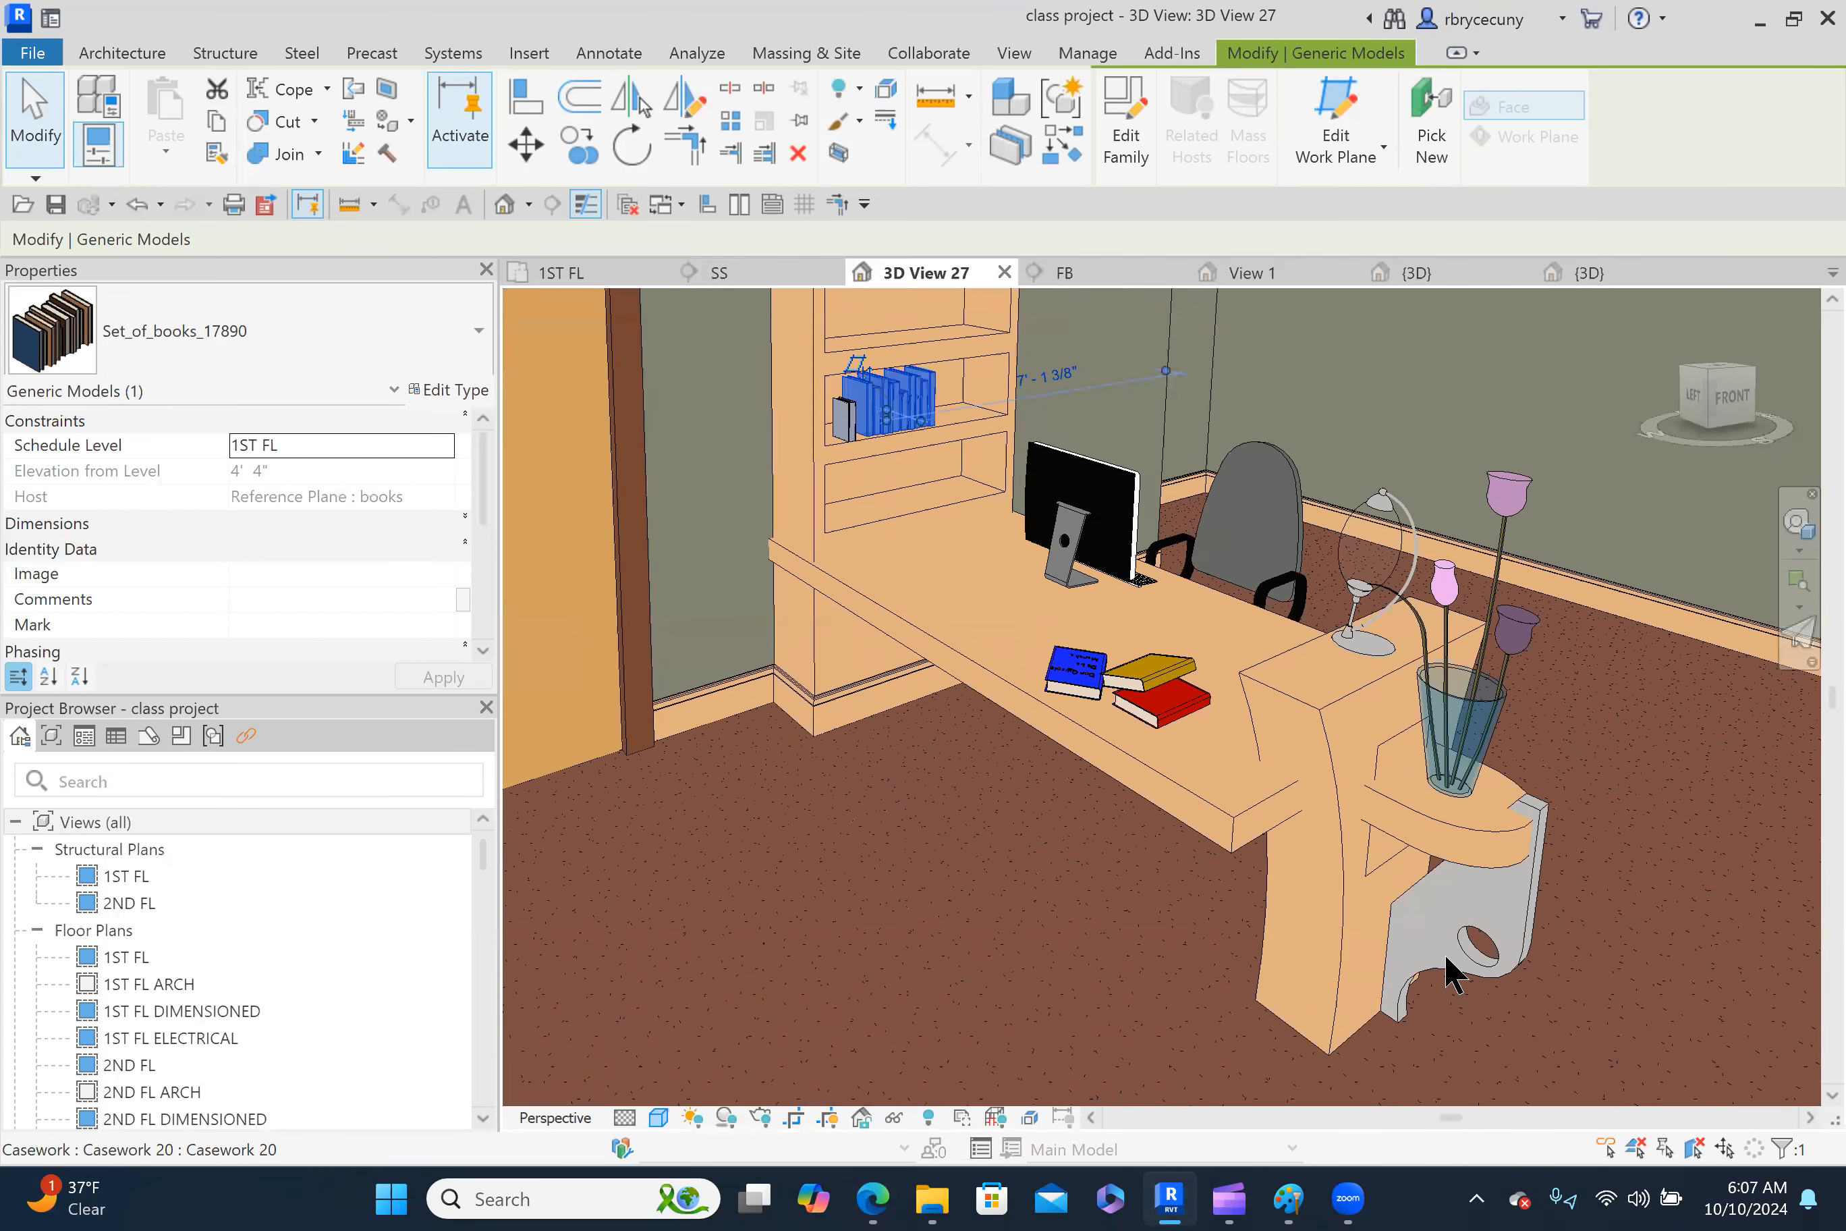
# From the 1ST FL plan, go to section FB and open the desk's curved stainless steel support in place to edit its extrusion sketch.
pyautogui.click(547, 274)
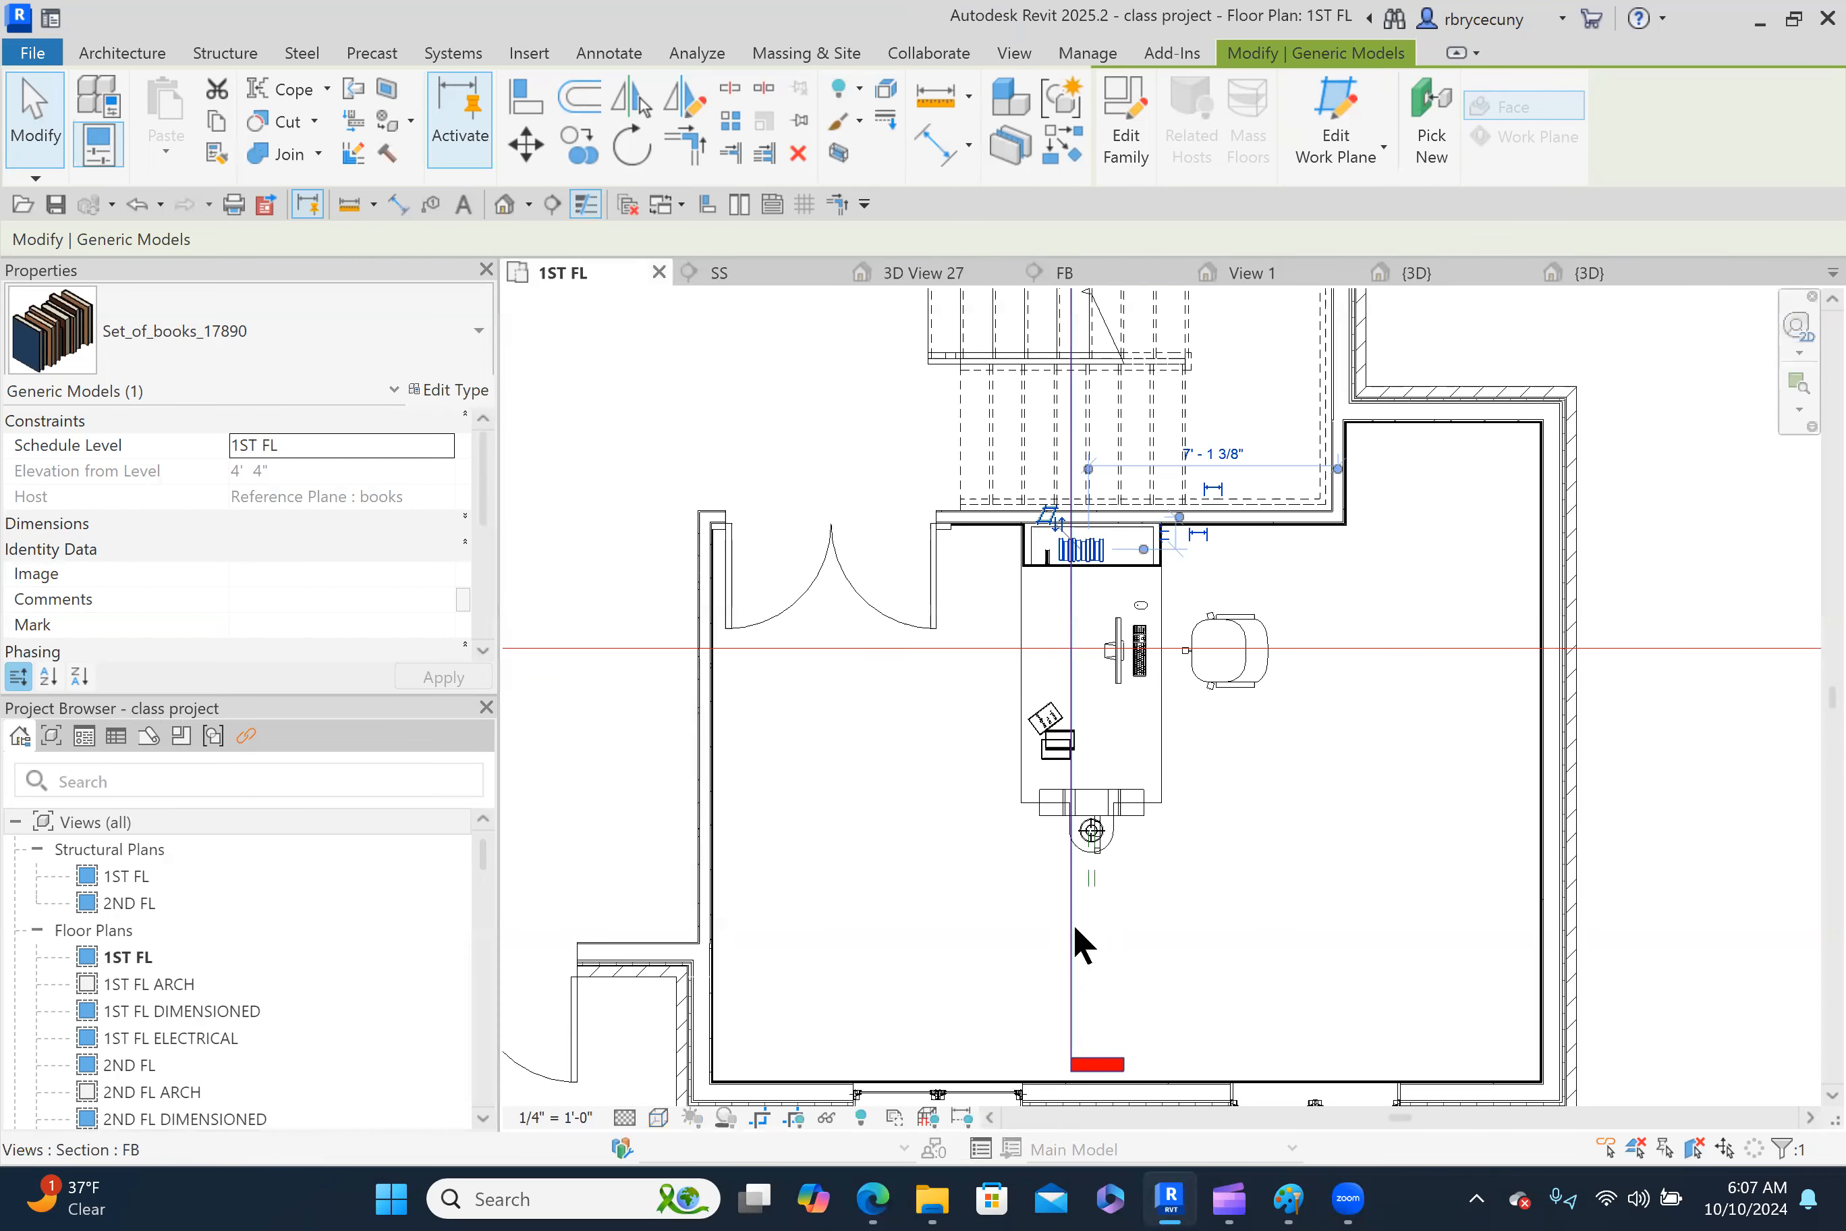
pyautogui.rightClick(1072, 922)
pyautogui.click(1161, 306)
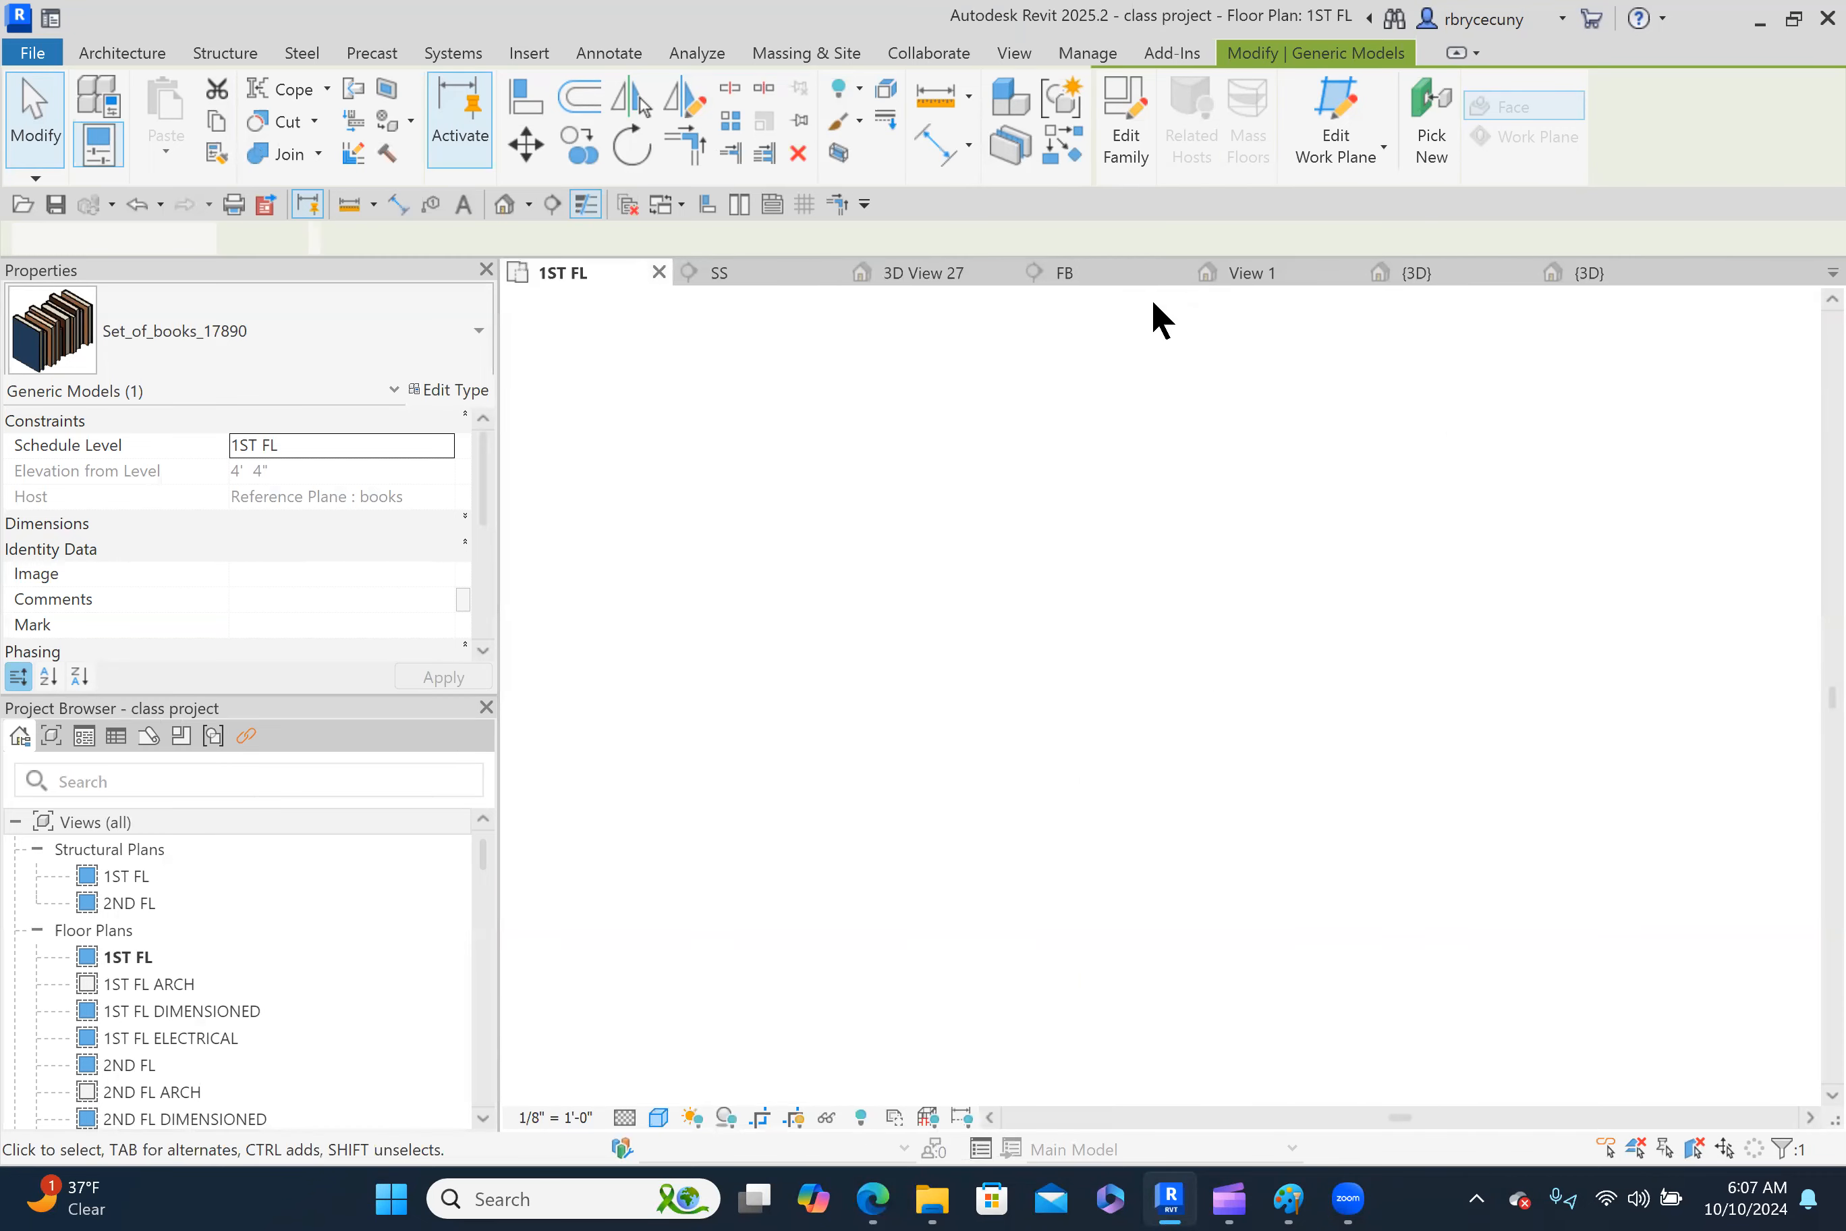
pyautogui.moveTo(946, 750); pyautogui.dragTo(753, 705, button='middle')
pyautogui.moveTo(1589, 777); pyautogui.dragTo(1123, 700, button='middle')
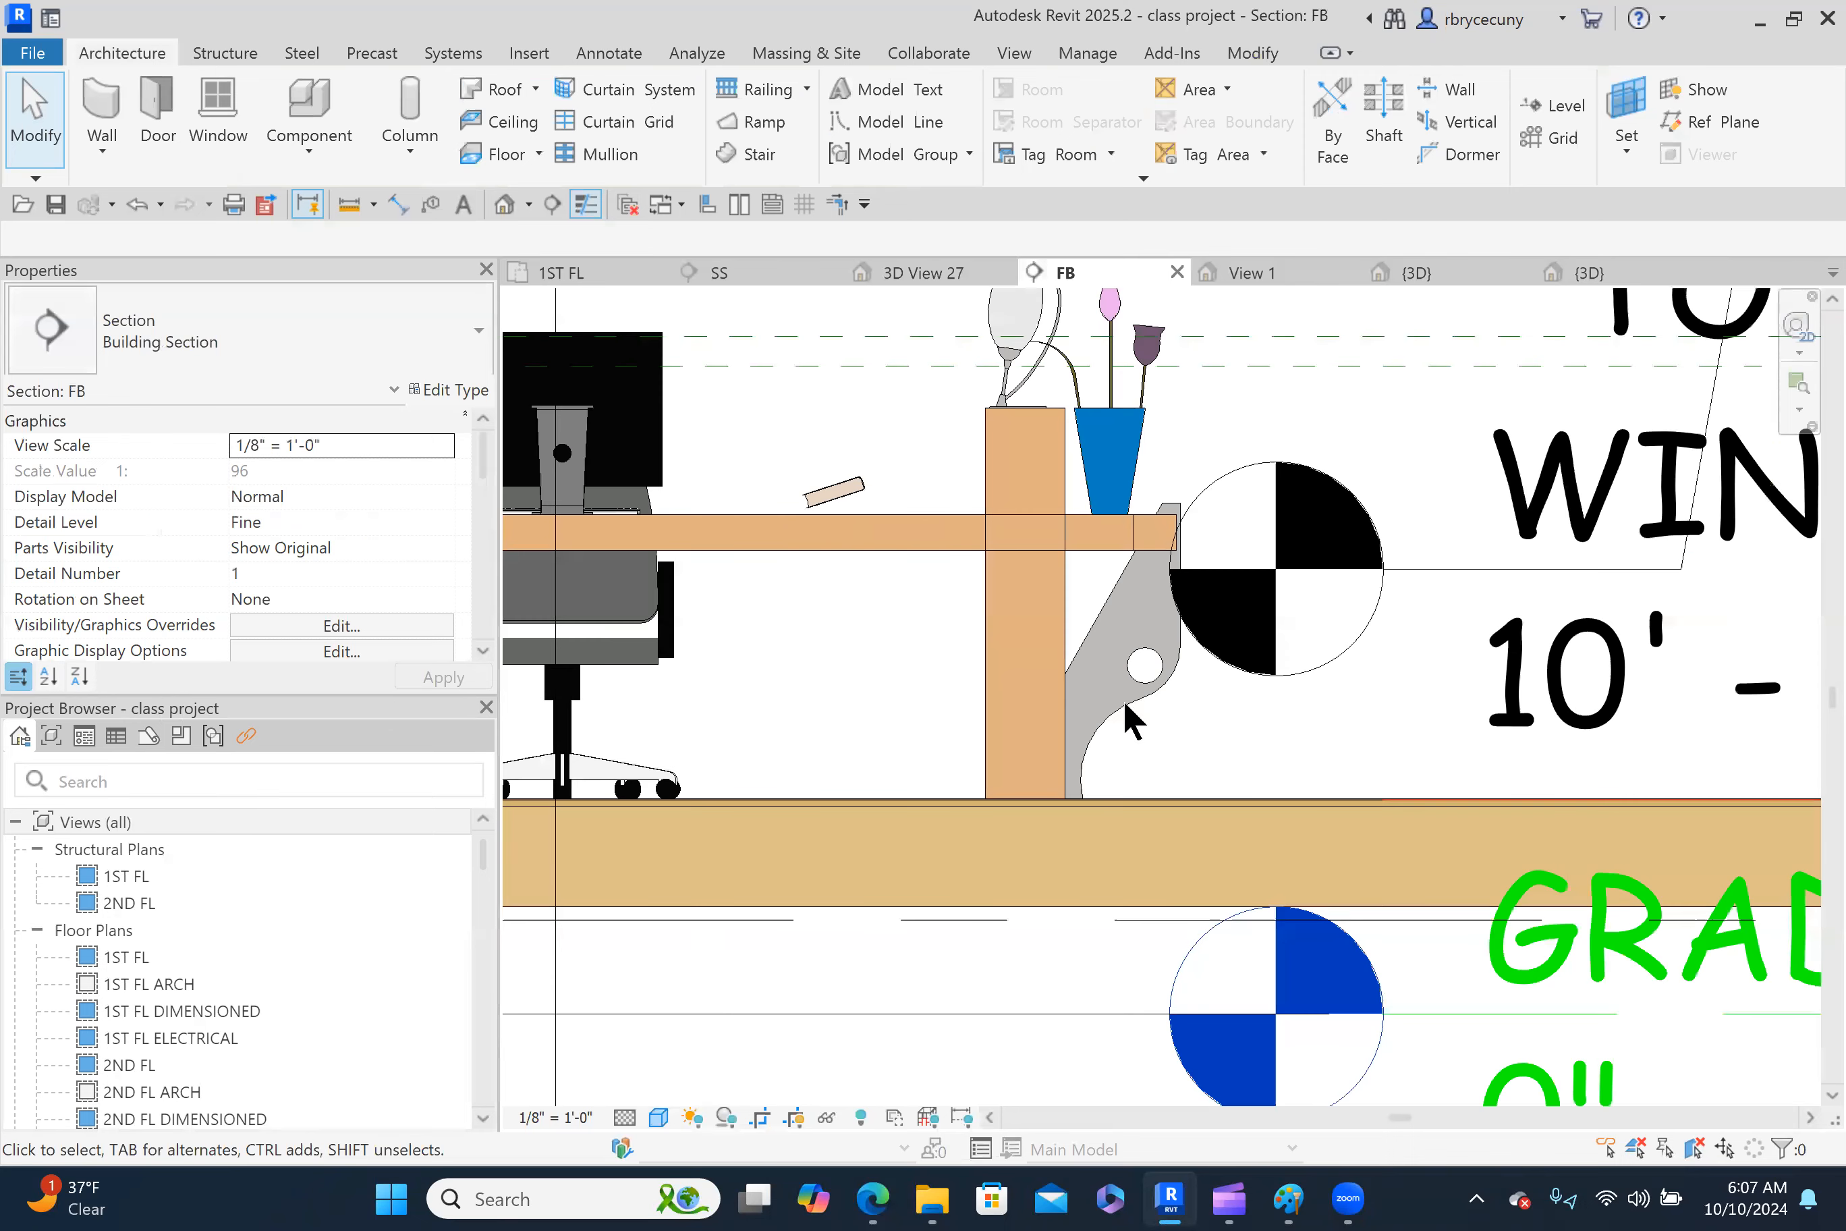
pyautogui.click(1122, 699)
pyautogui.click(1134, 131)
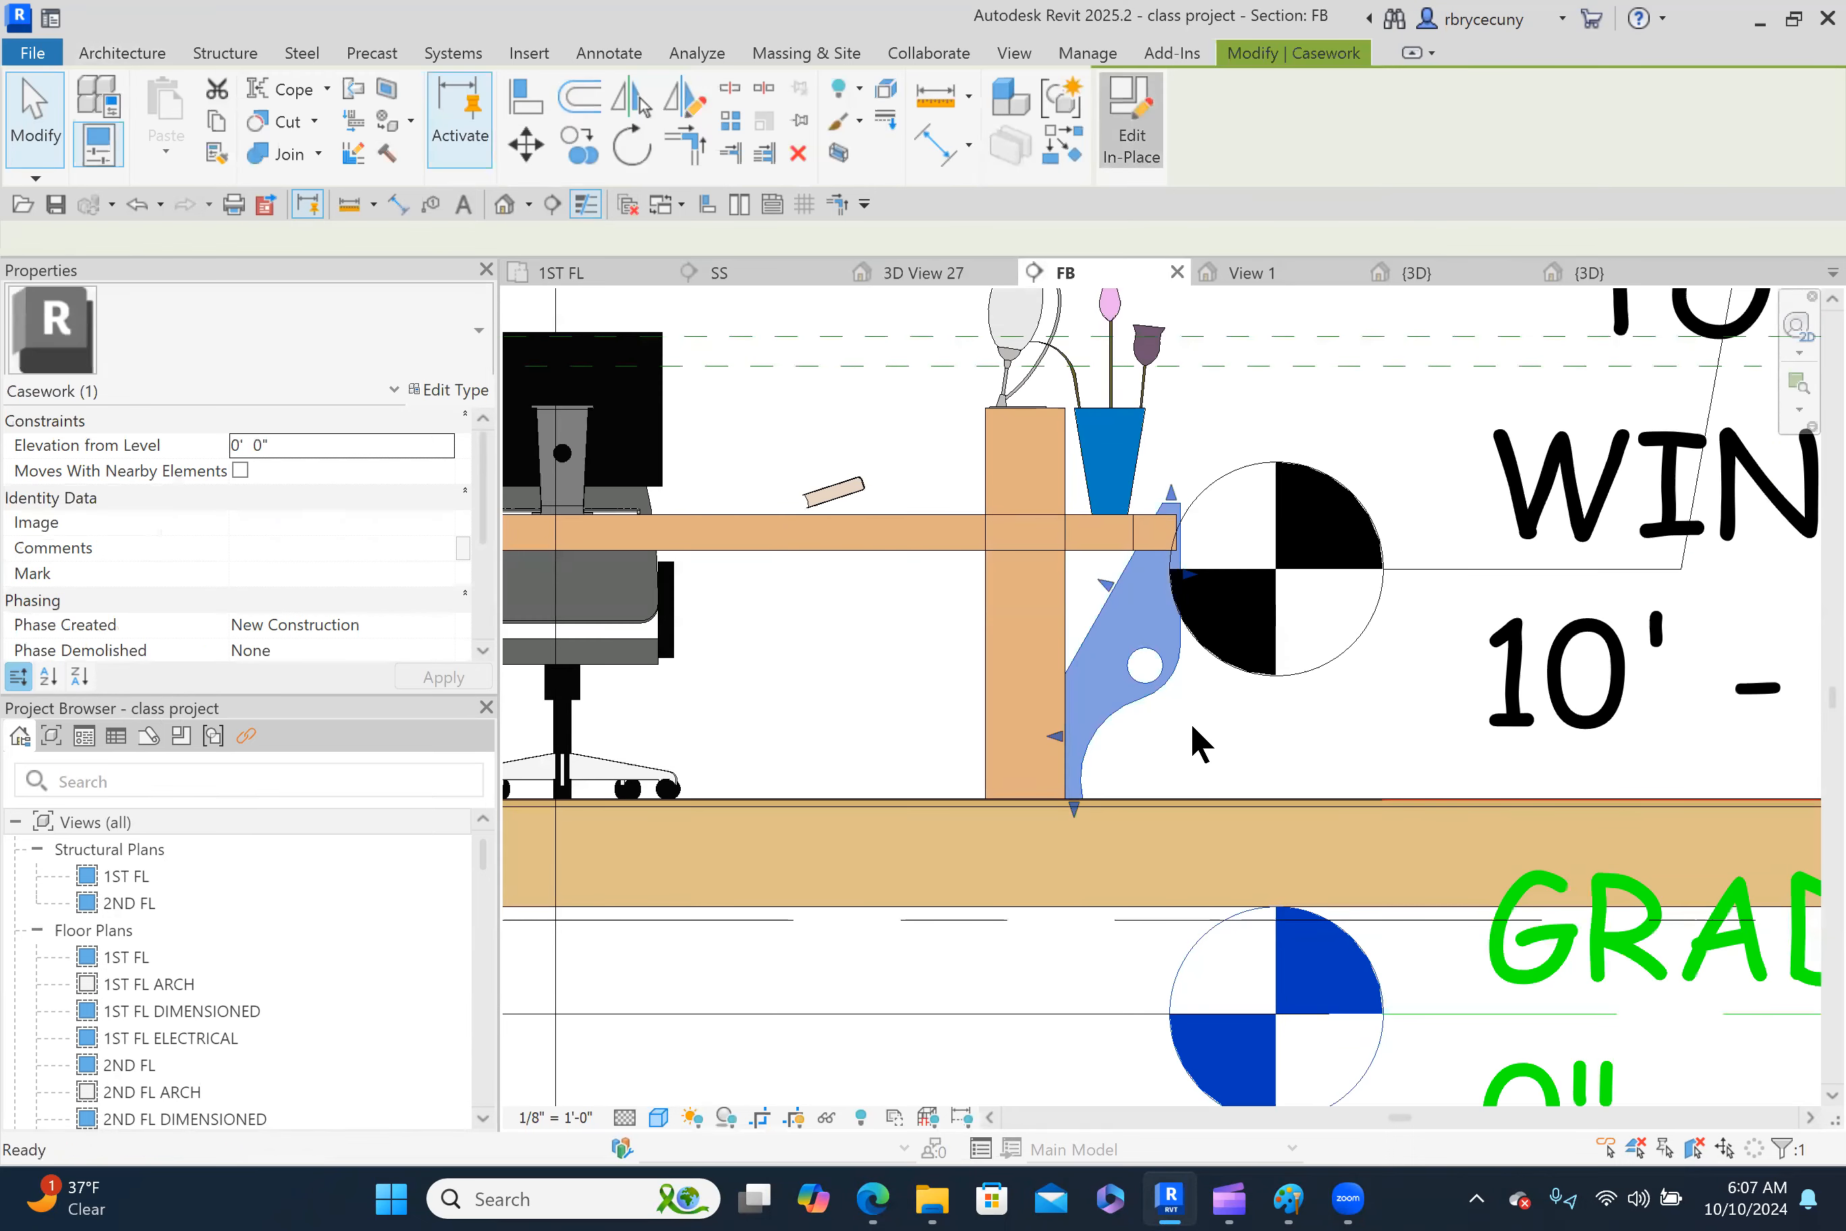
pyautogui.click(1144, 706)
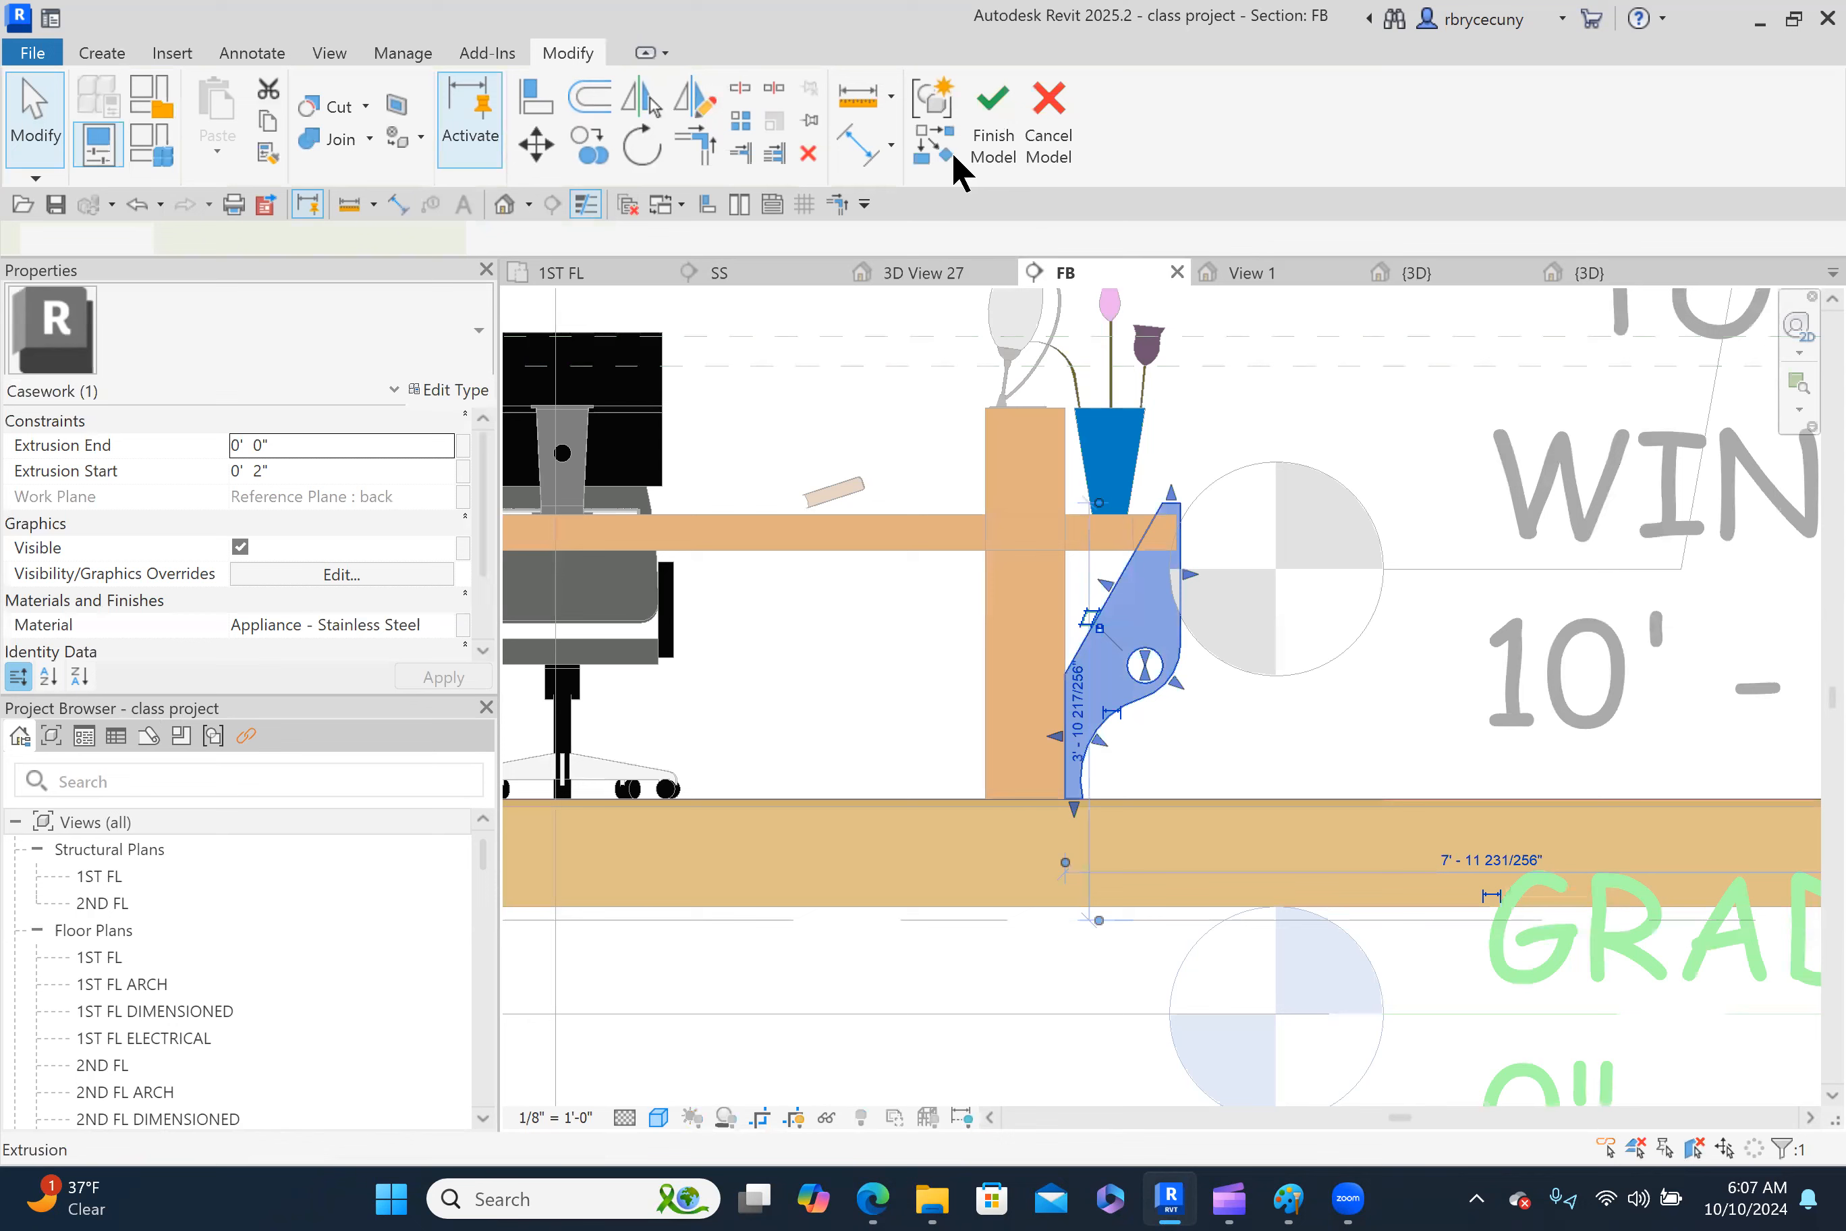
pyautogui.click(1136, 151)
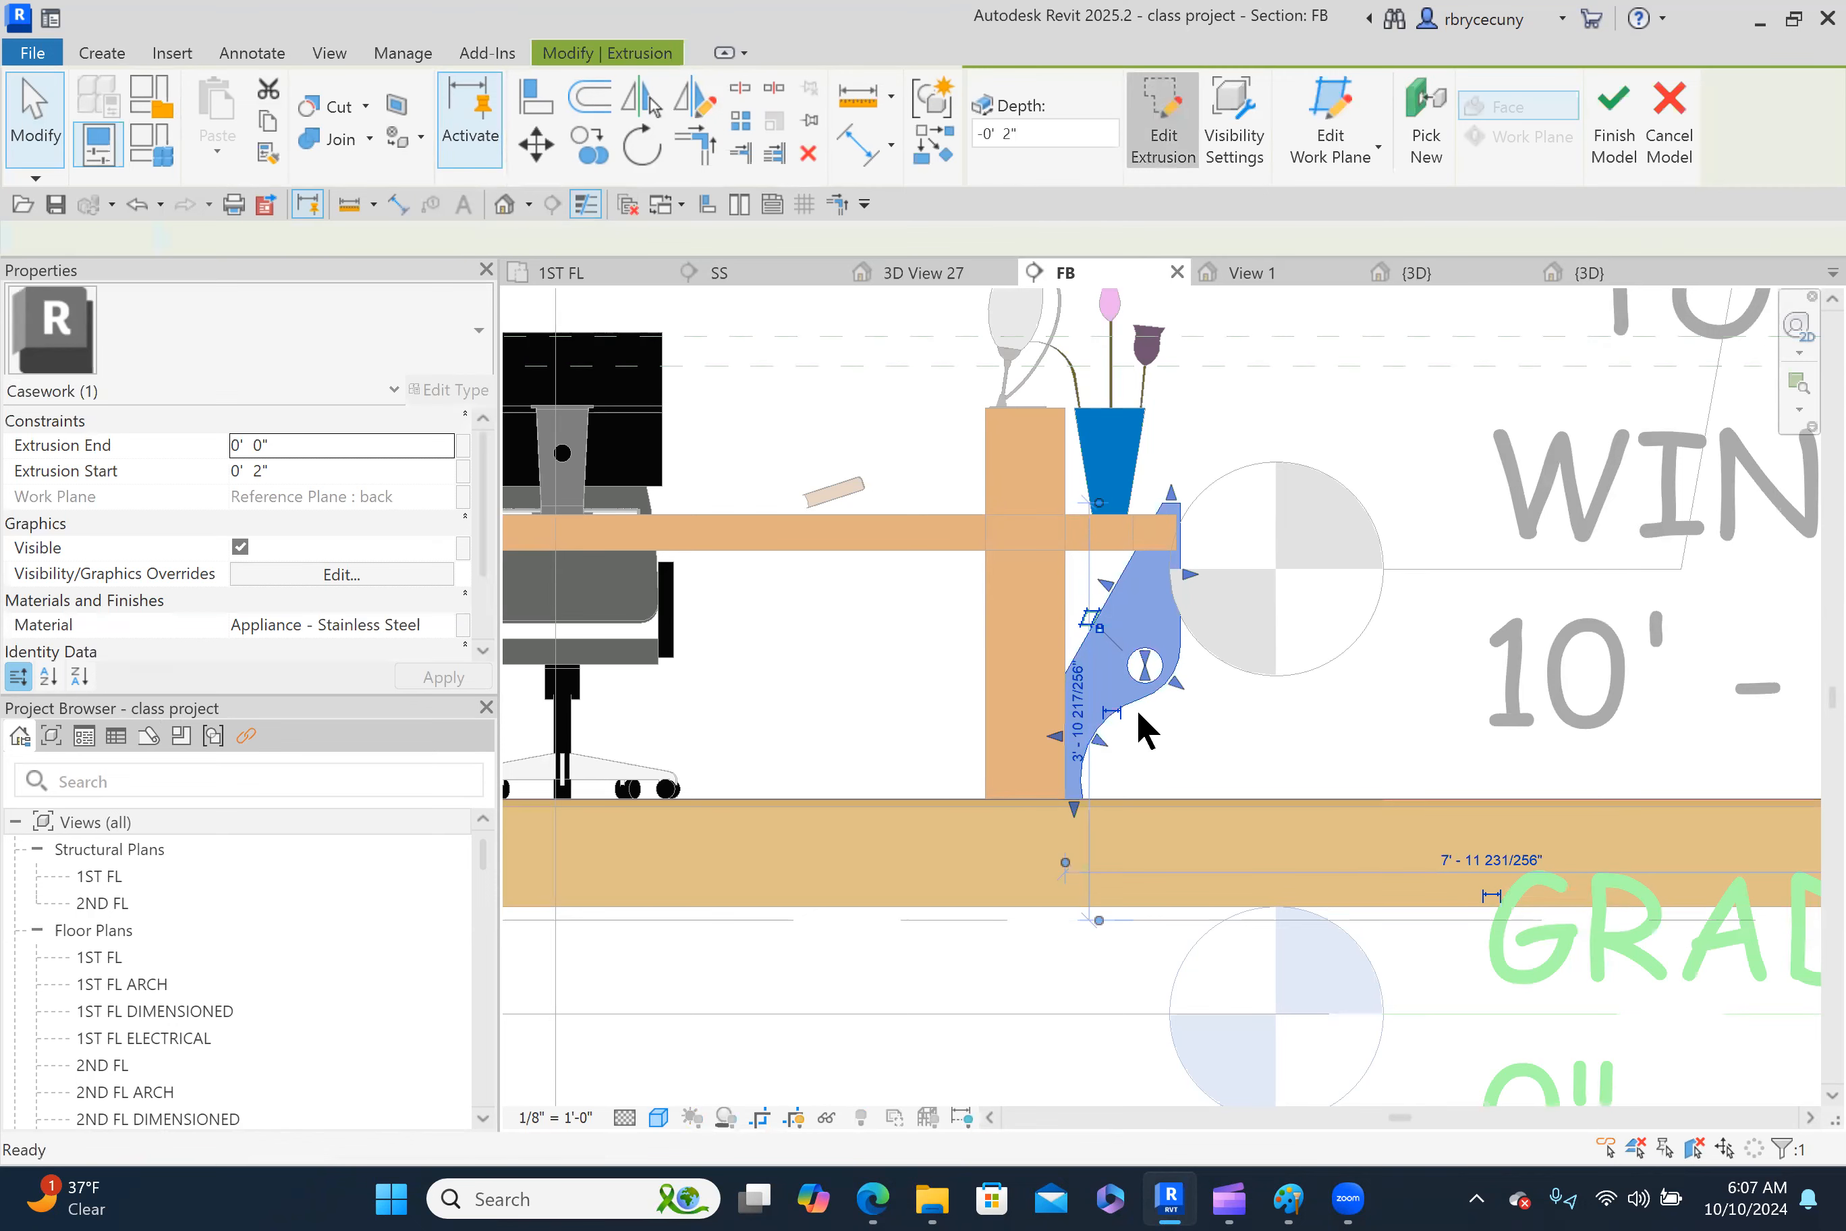
pyautogui.scroll(3, 1162, 703)
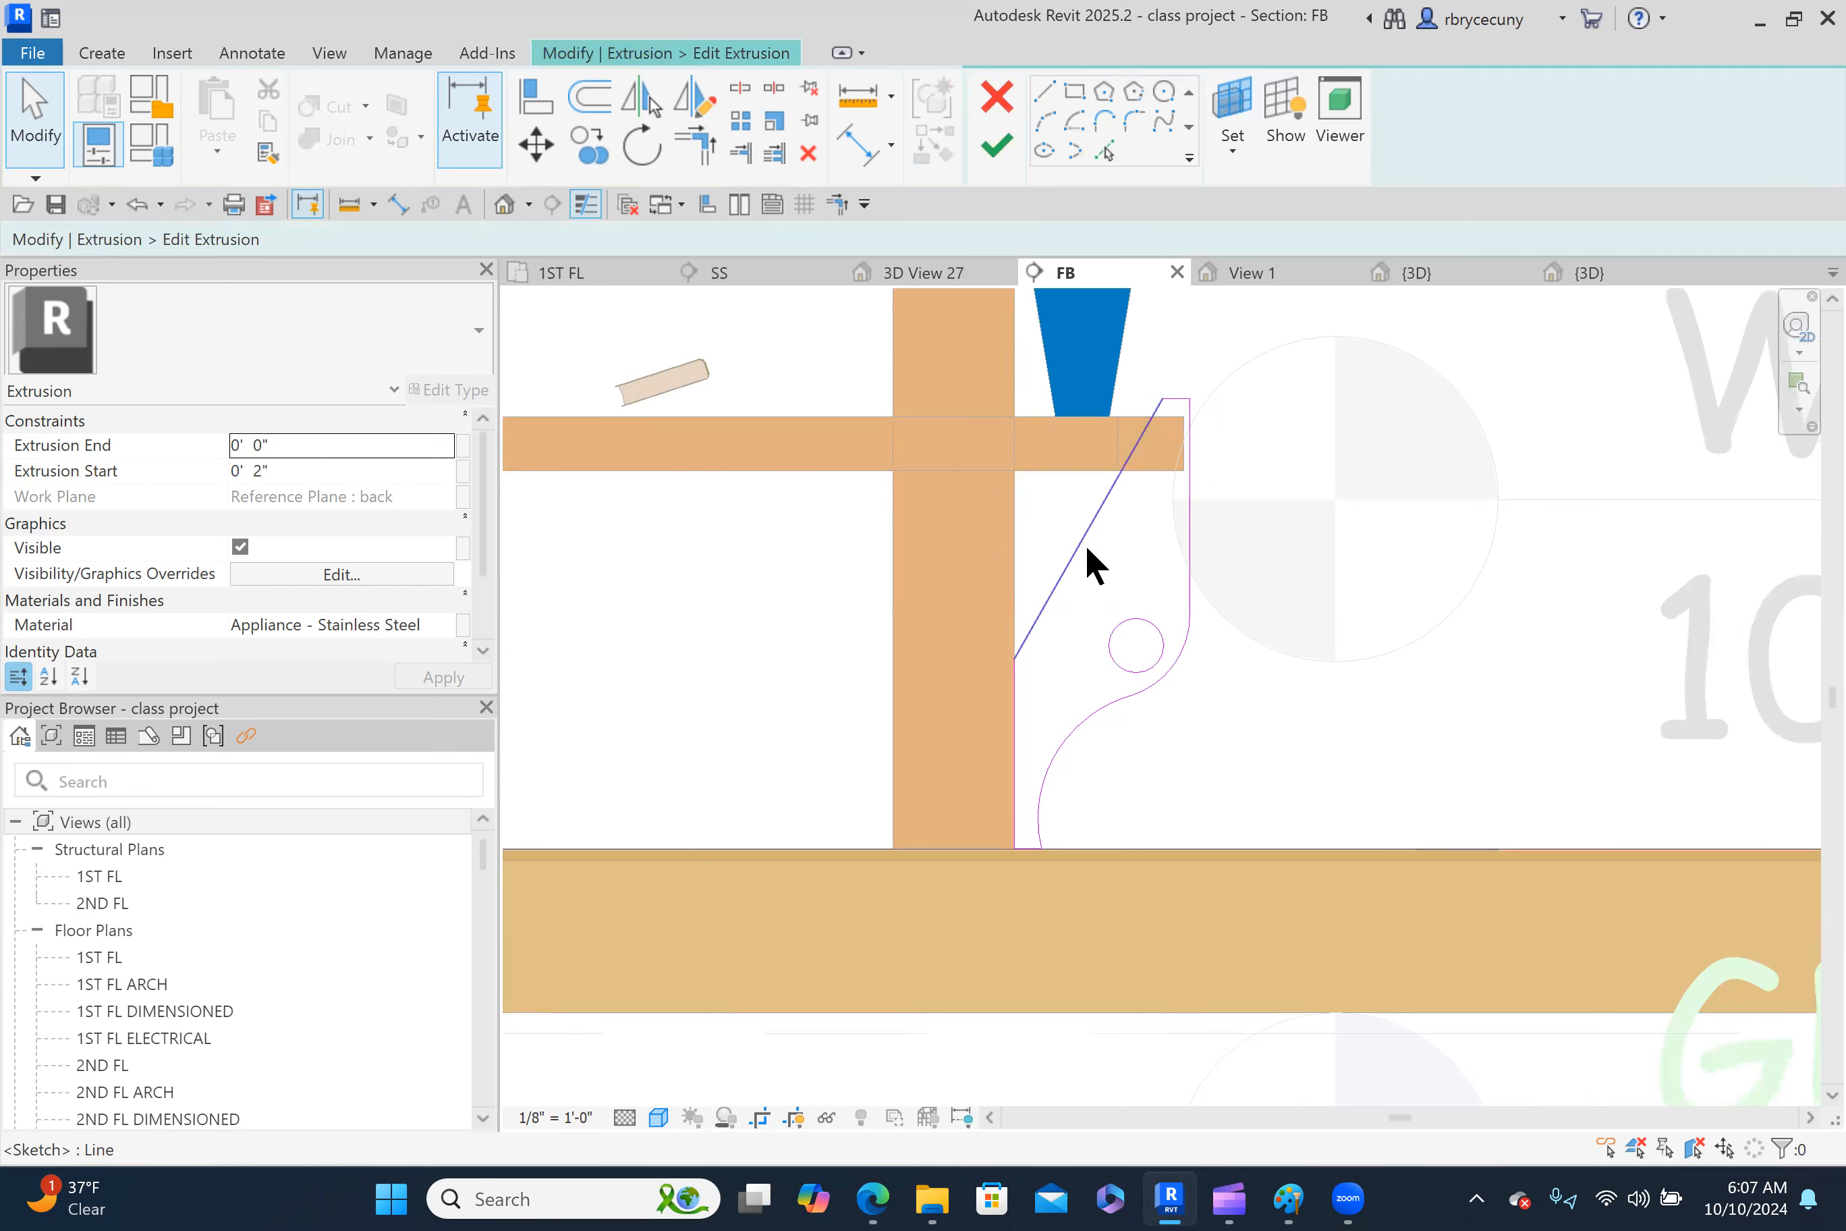
# Delete the support profile's outer lower arc and its circular hole.
pyautogui.click(1147, 686)
pyautogui.press('Delete')
pyautogui.click(1142, 663)
pyautogui.press('Delete')
# Copy the profile's slanted line from its lower endpoint onto the remaining lower arc.
pyautogui.click(1076, 547)
pyautogui.click(537, 146)
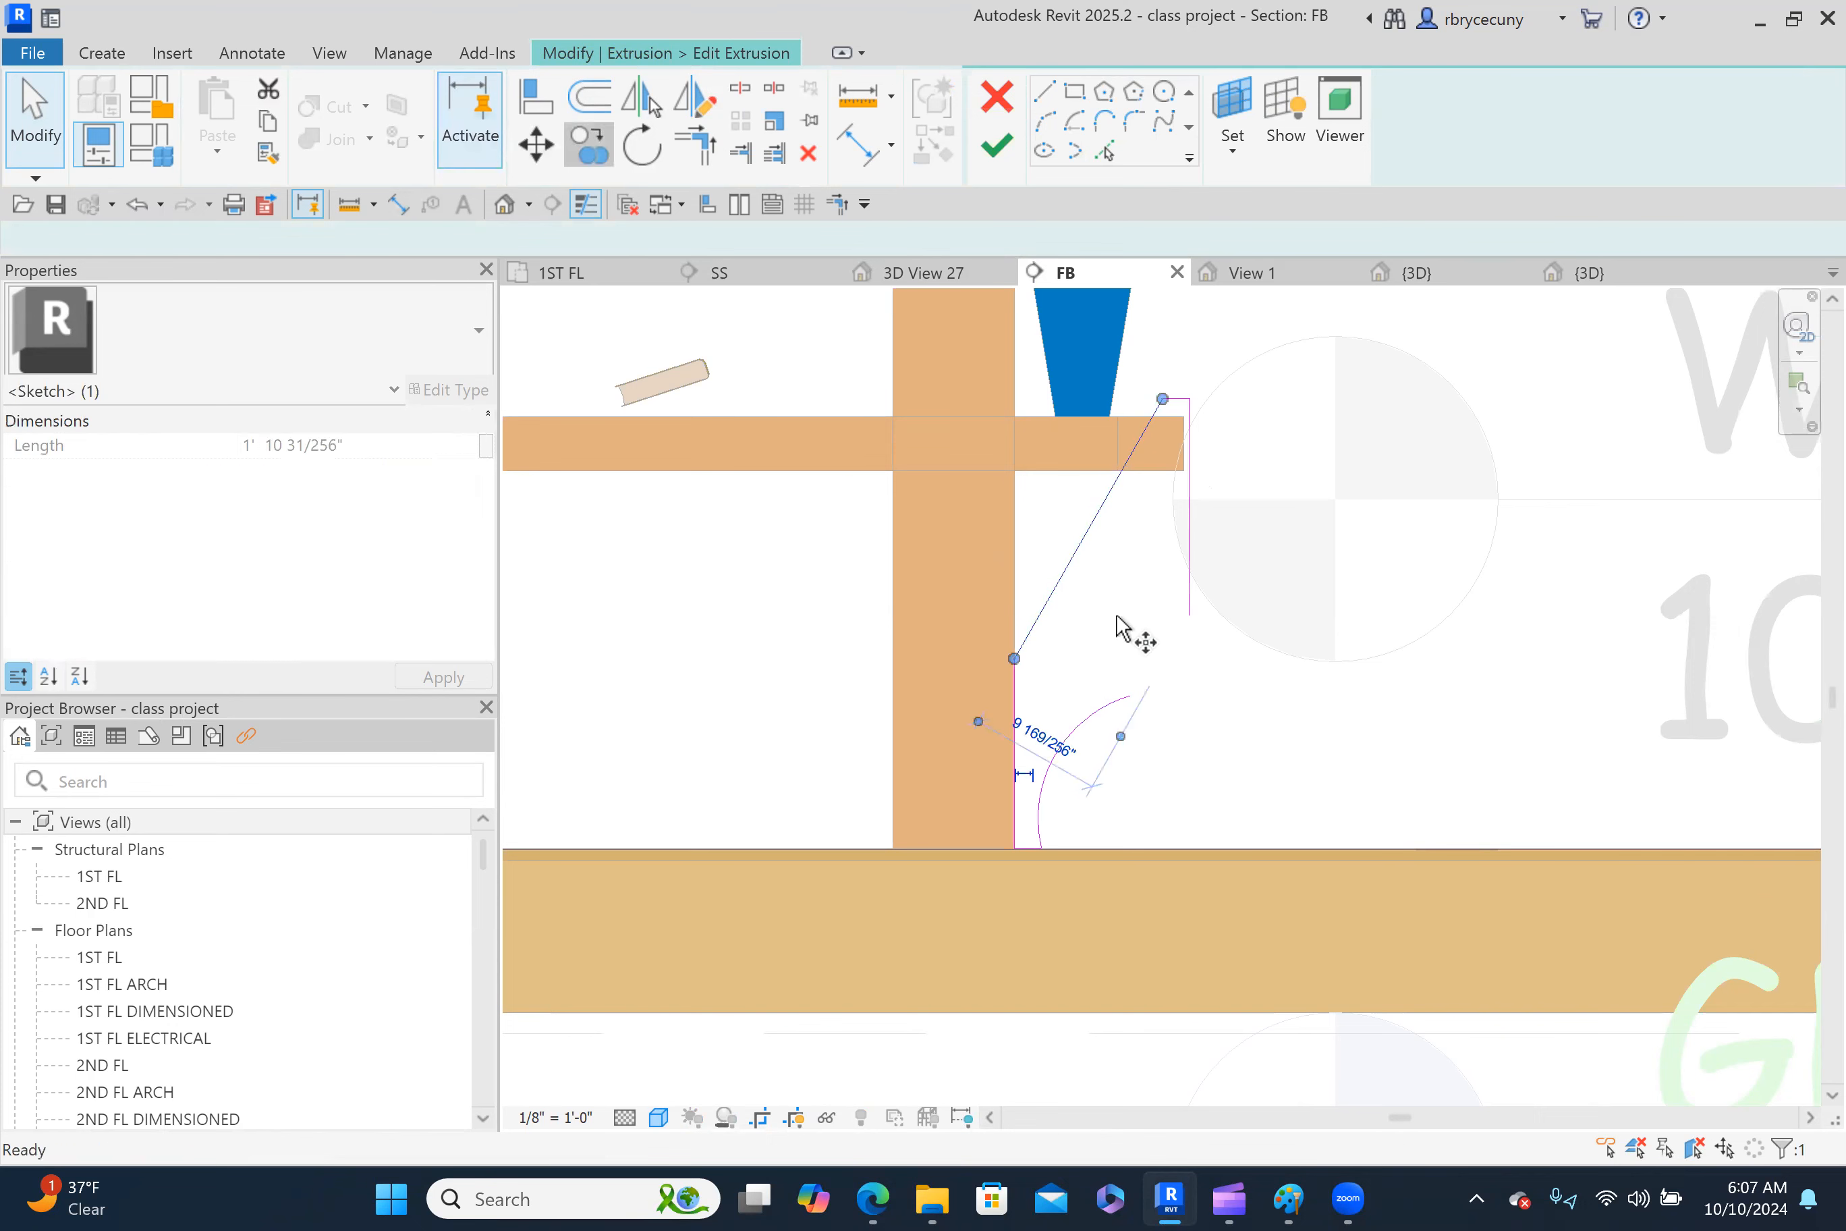
pyautogui.press('c')
pyautogui.press('o')
pyautogui.click(1021, 664)
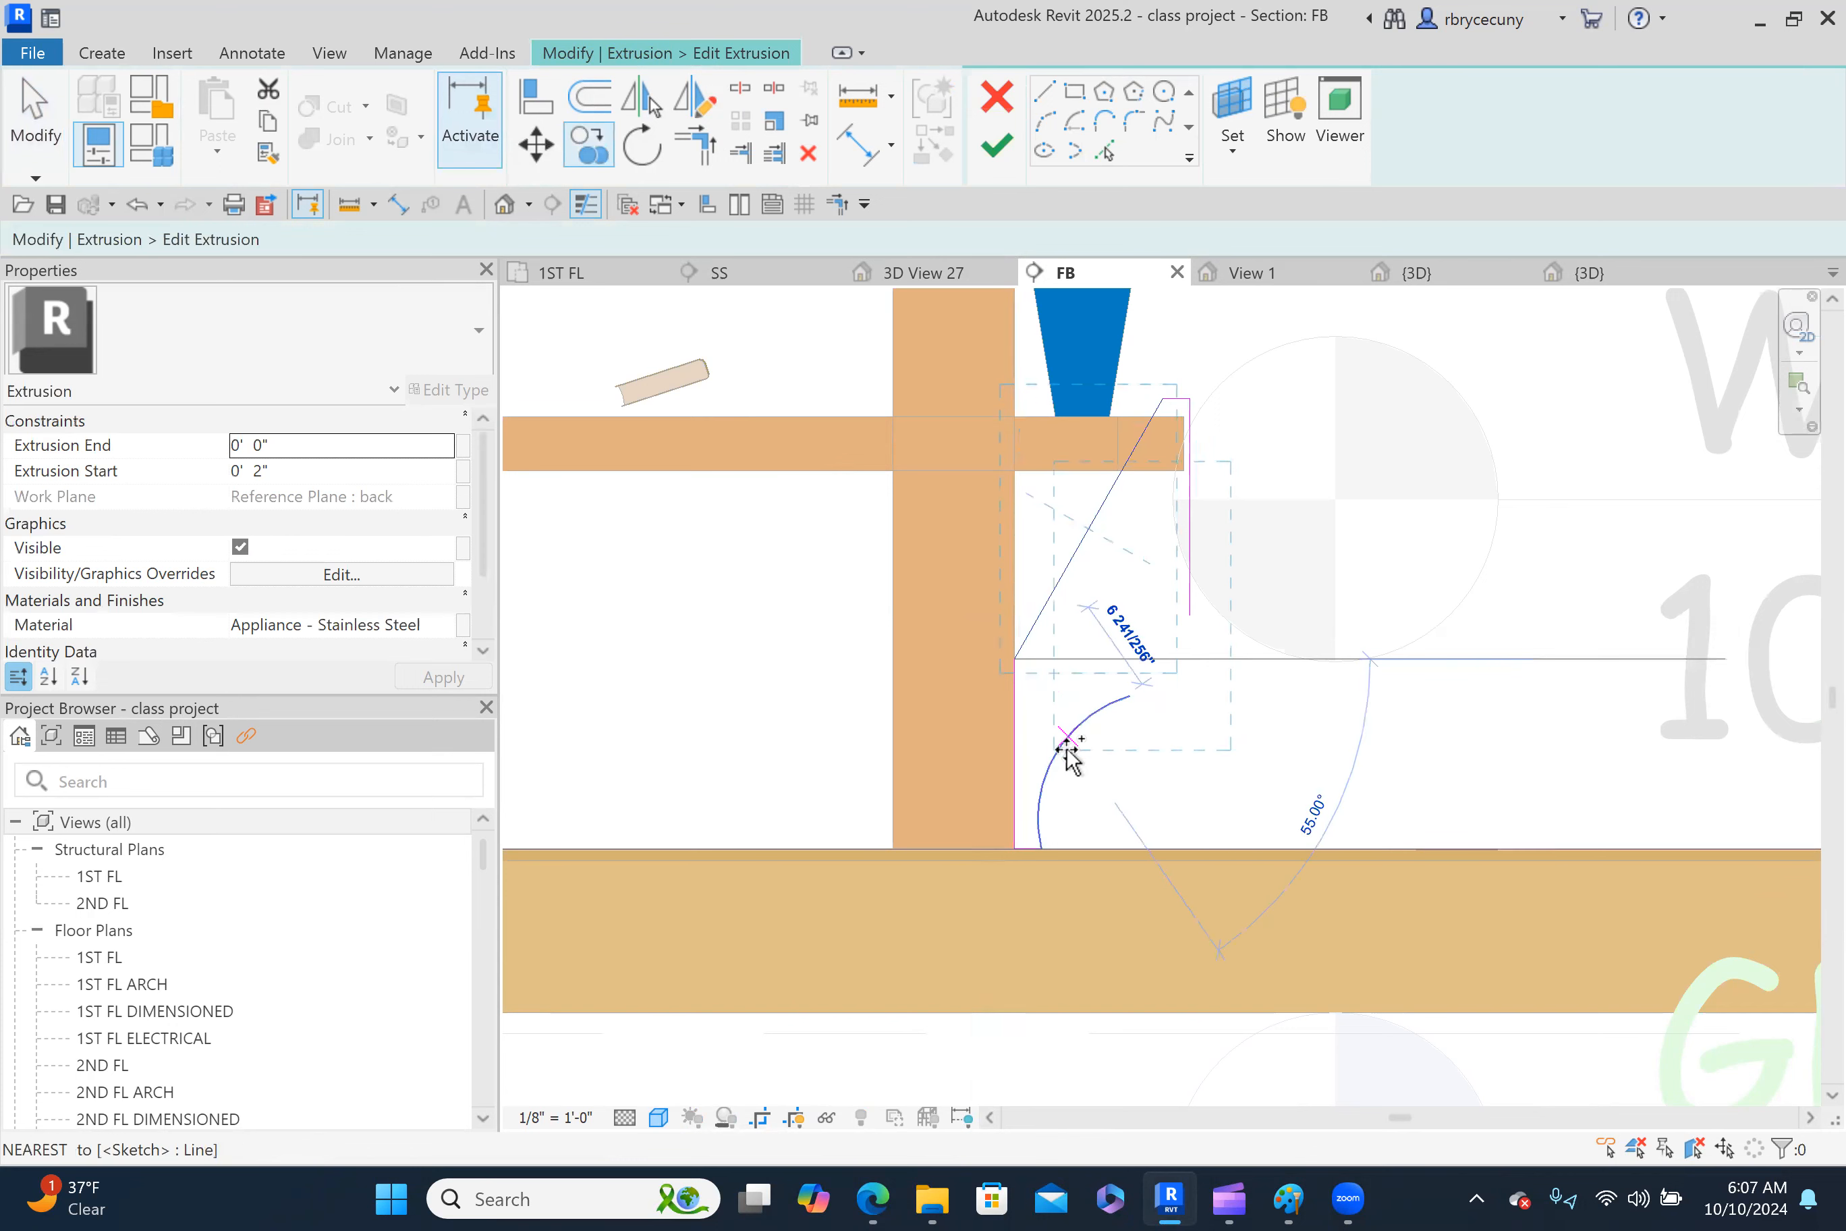
pyautogui.click(1240, 757)
pyautogui.press('Escape')
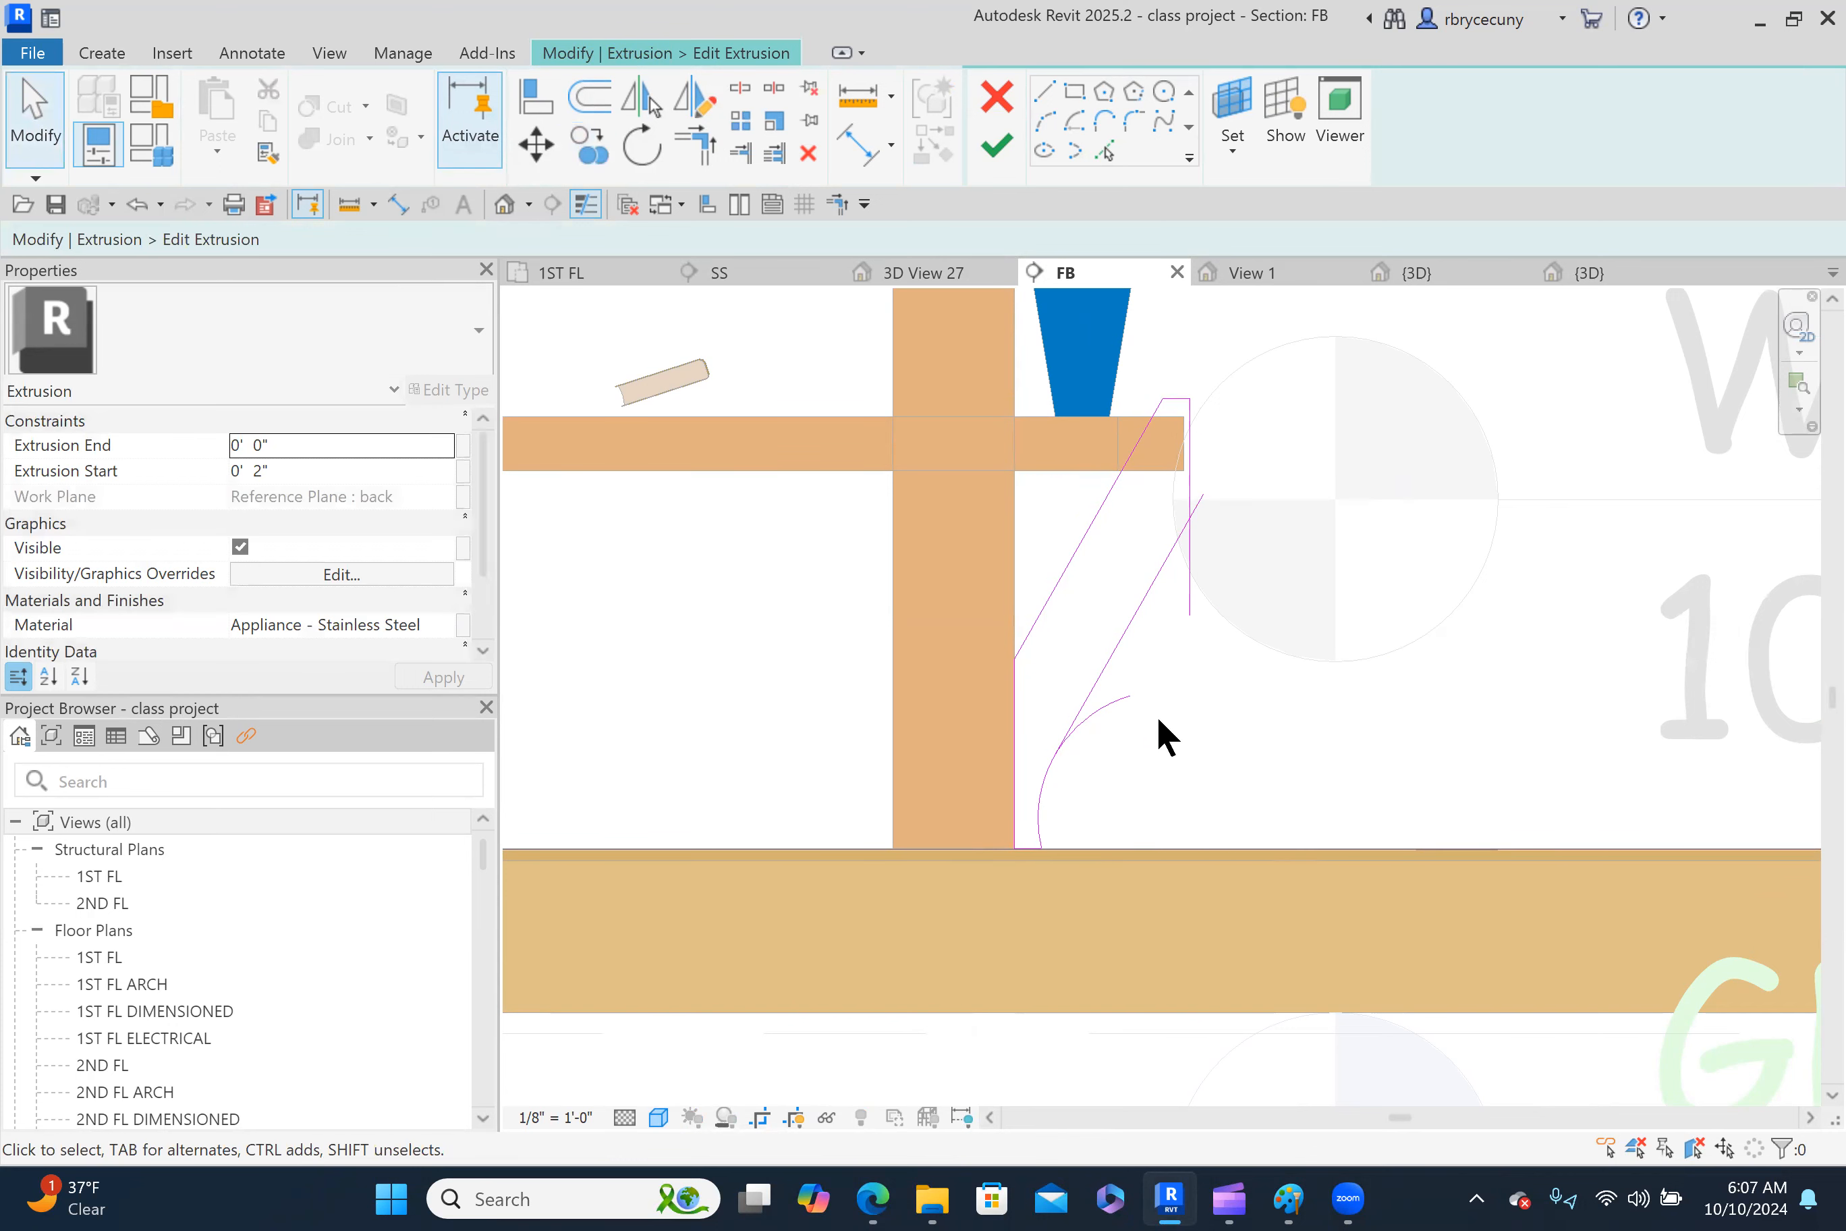
# Trim the copied slanted line to the lower arc and to the outer vertical line to close the support profile.
pyautogui.click(694, 146)
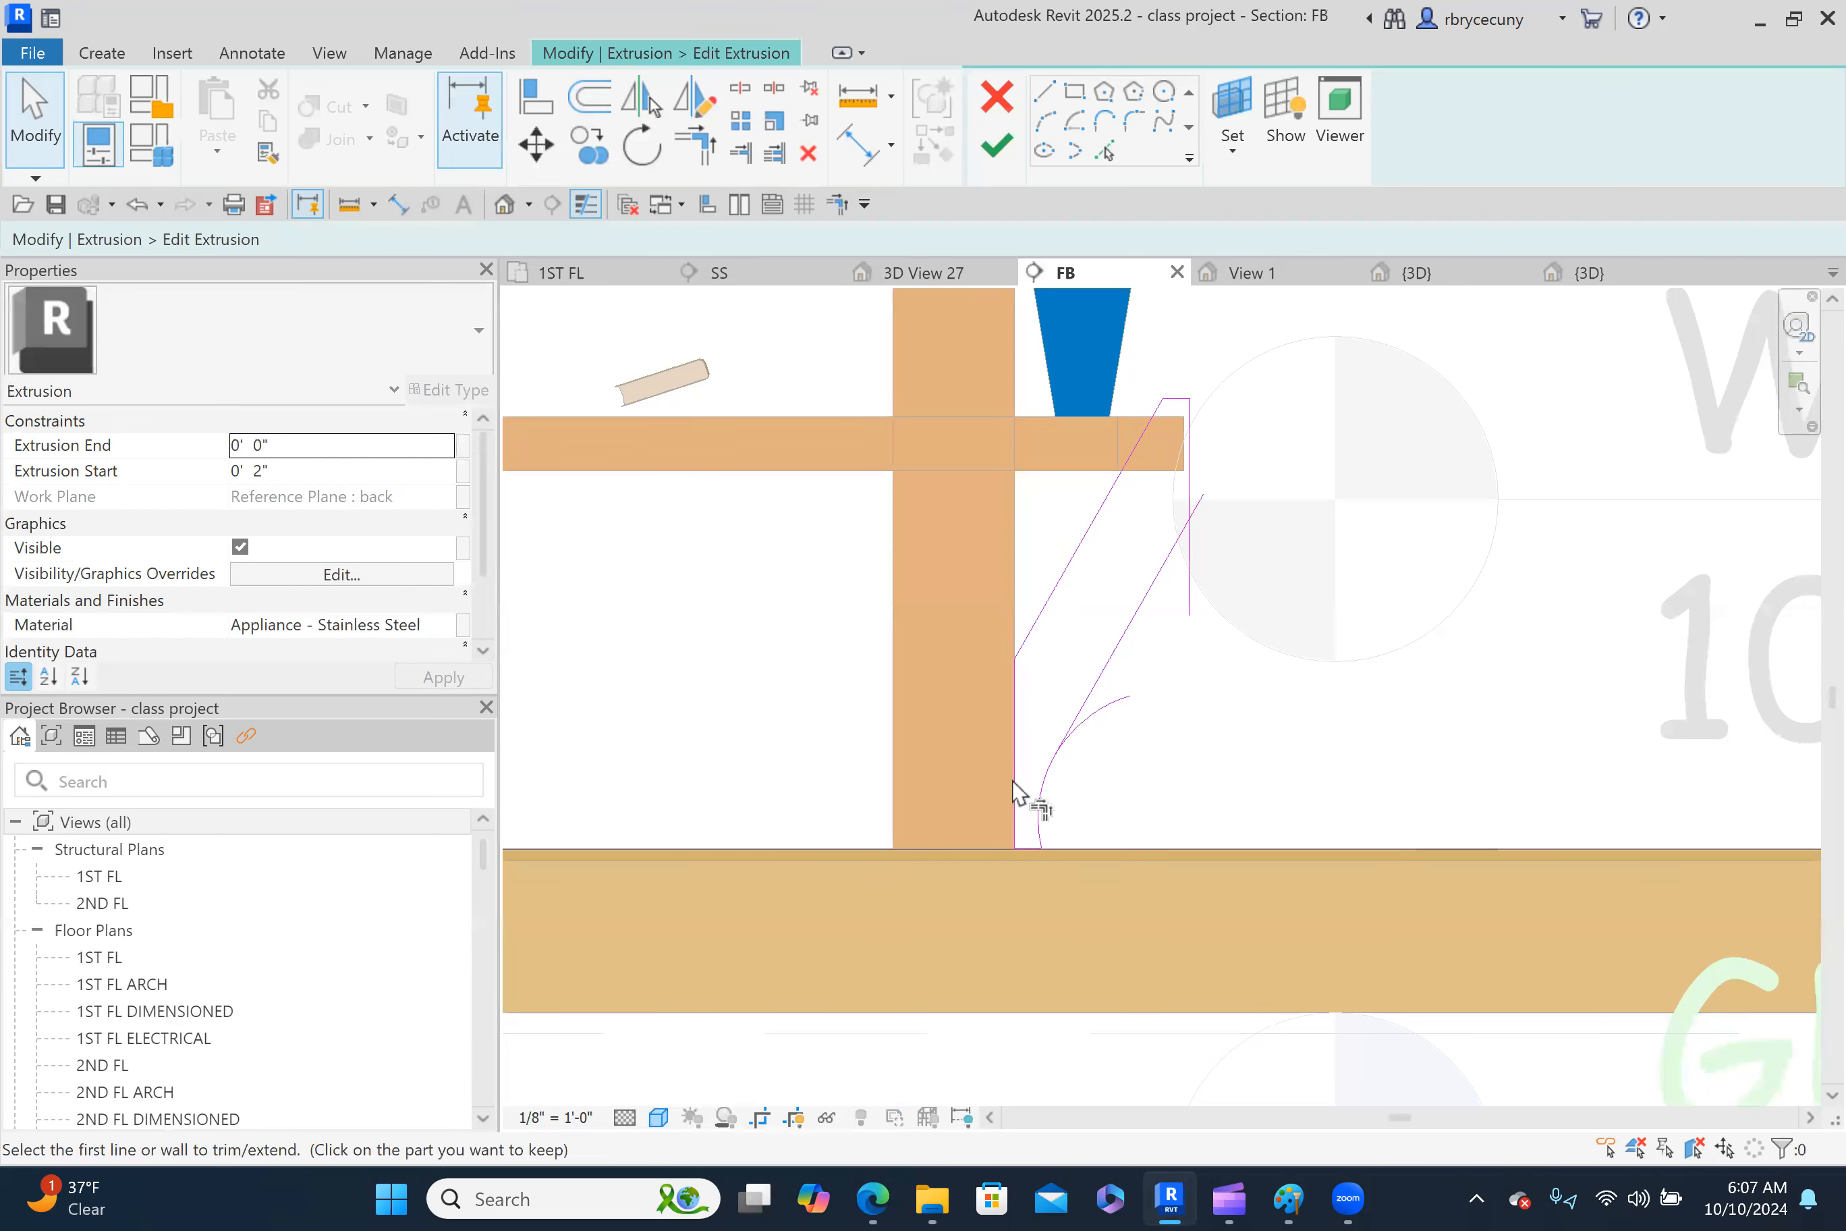
pyautogui.click(1040, 805)
pyautogui.click(1079, 718)
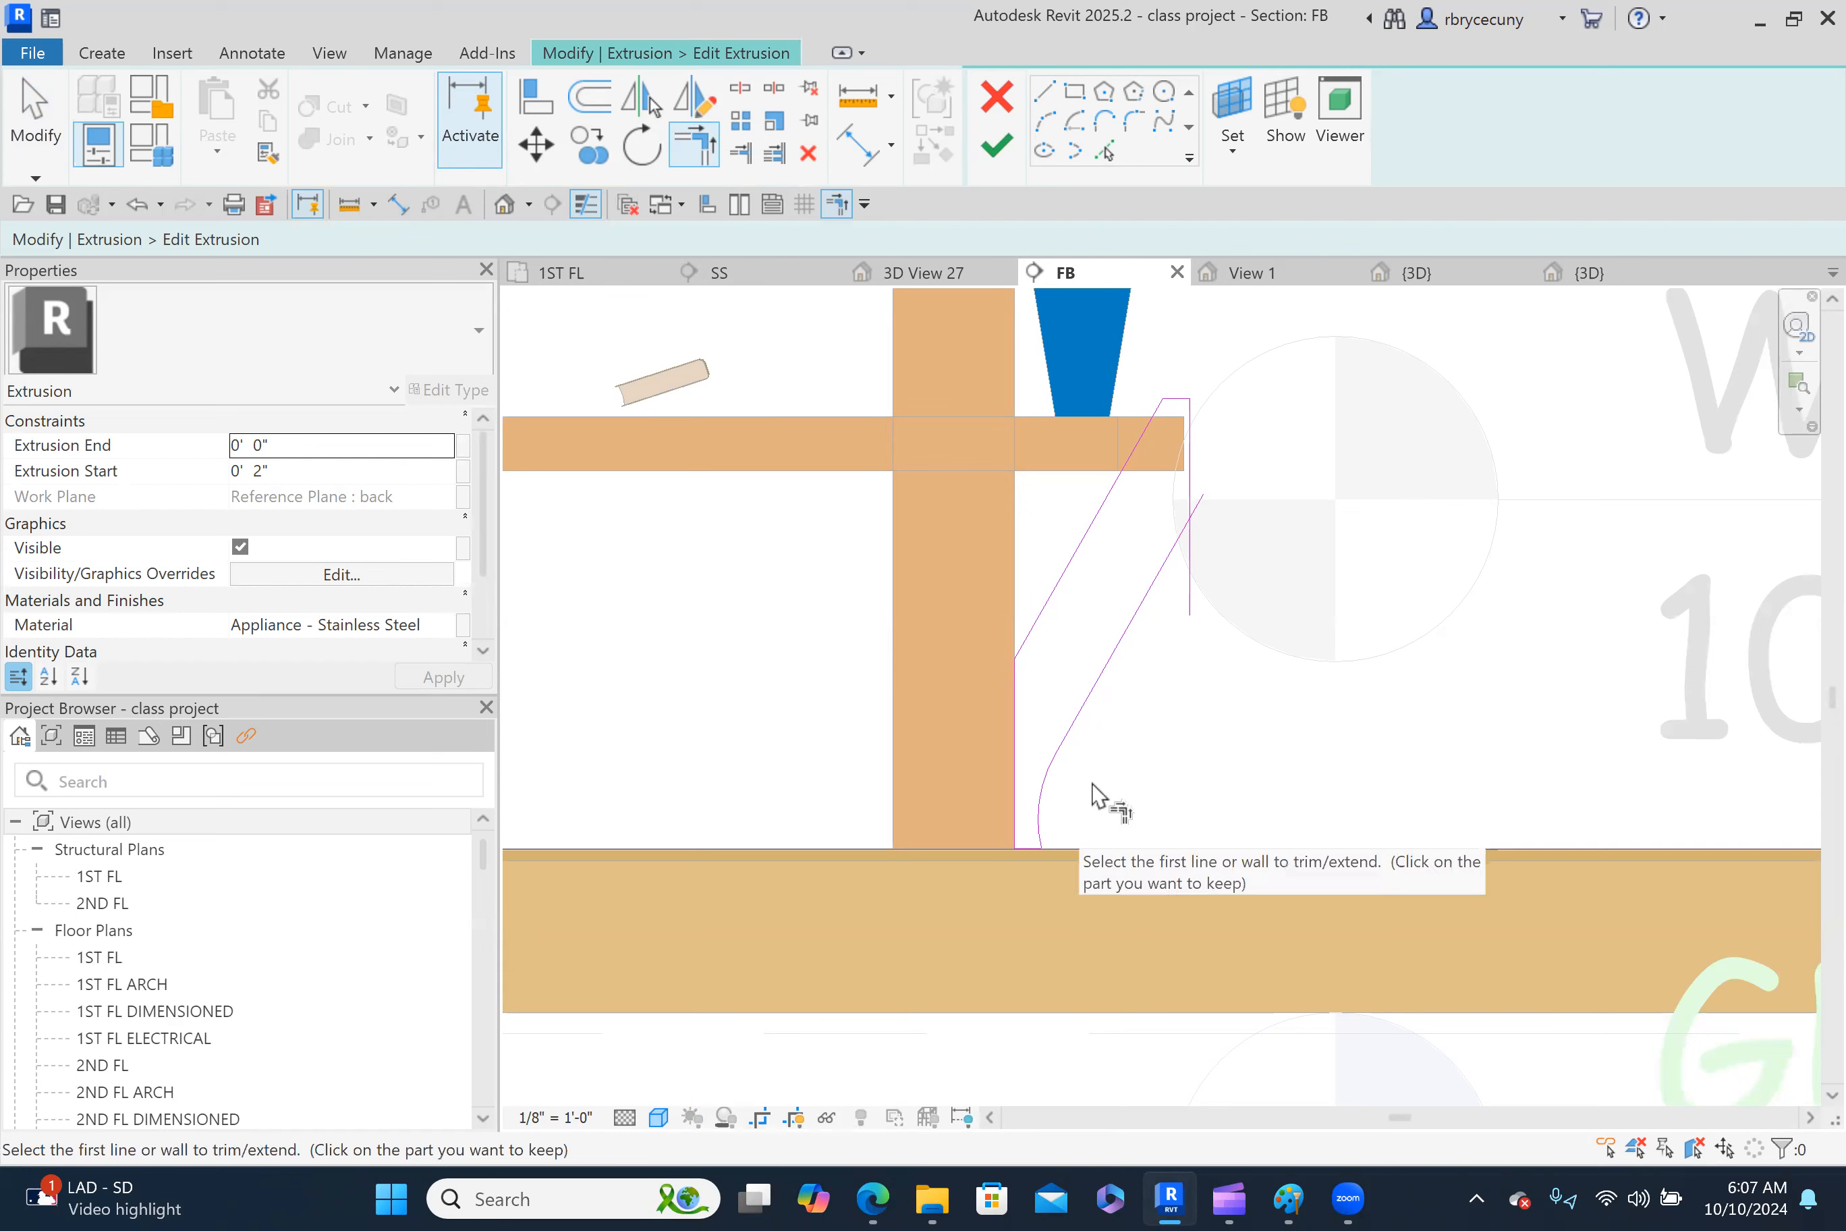
pyautogui.click(1189, 467)
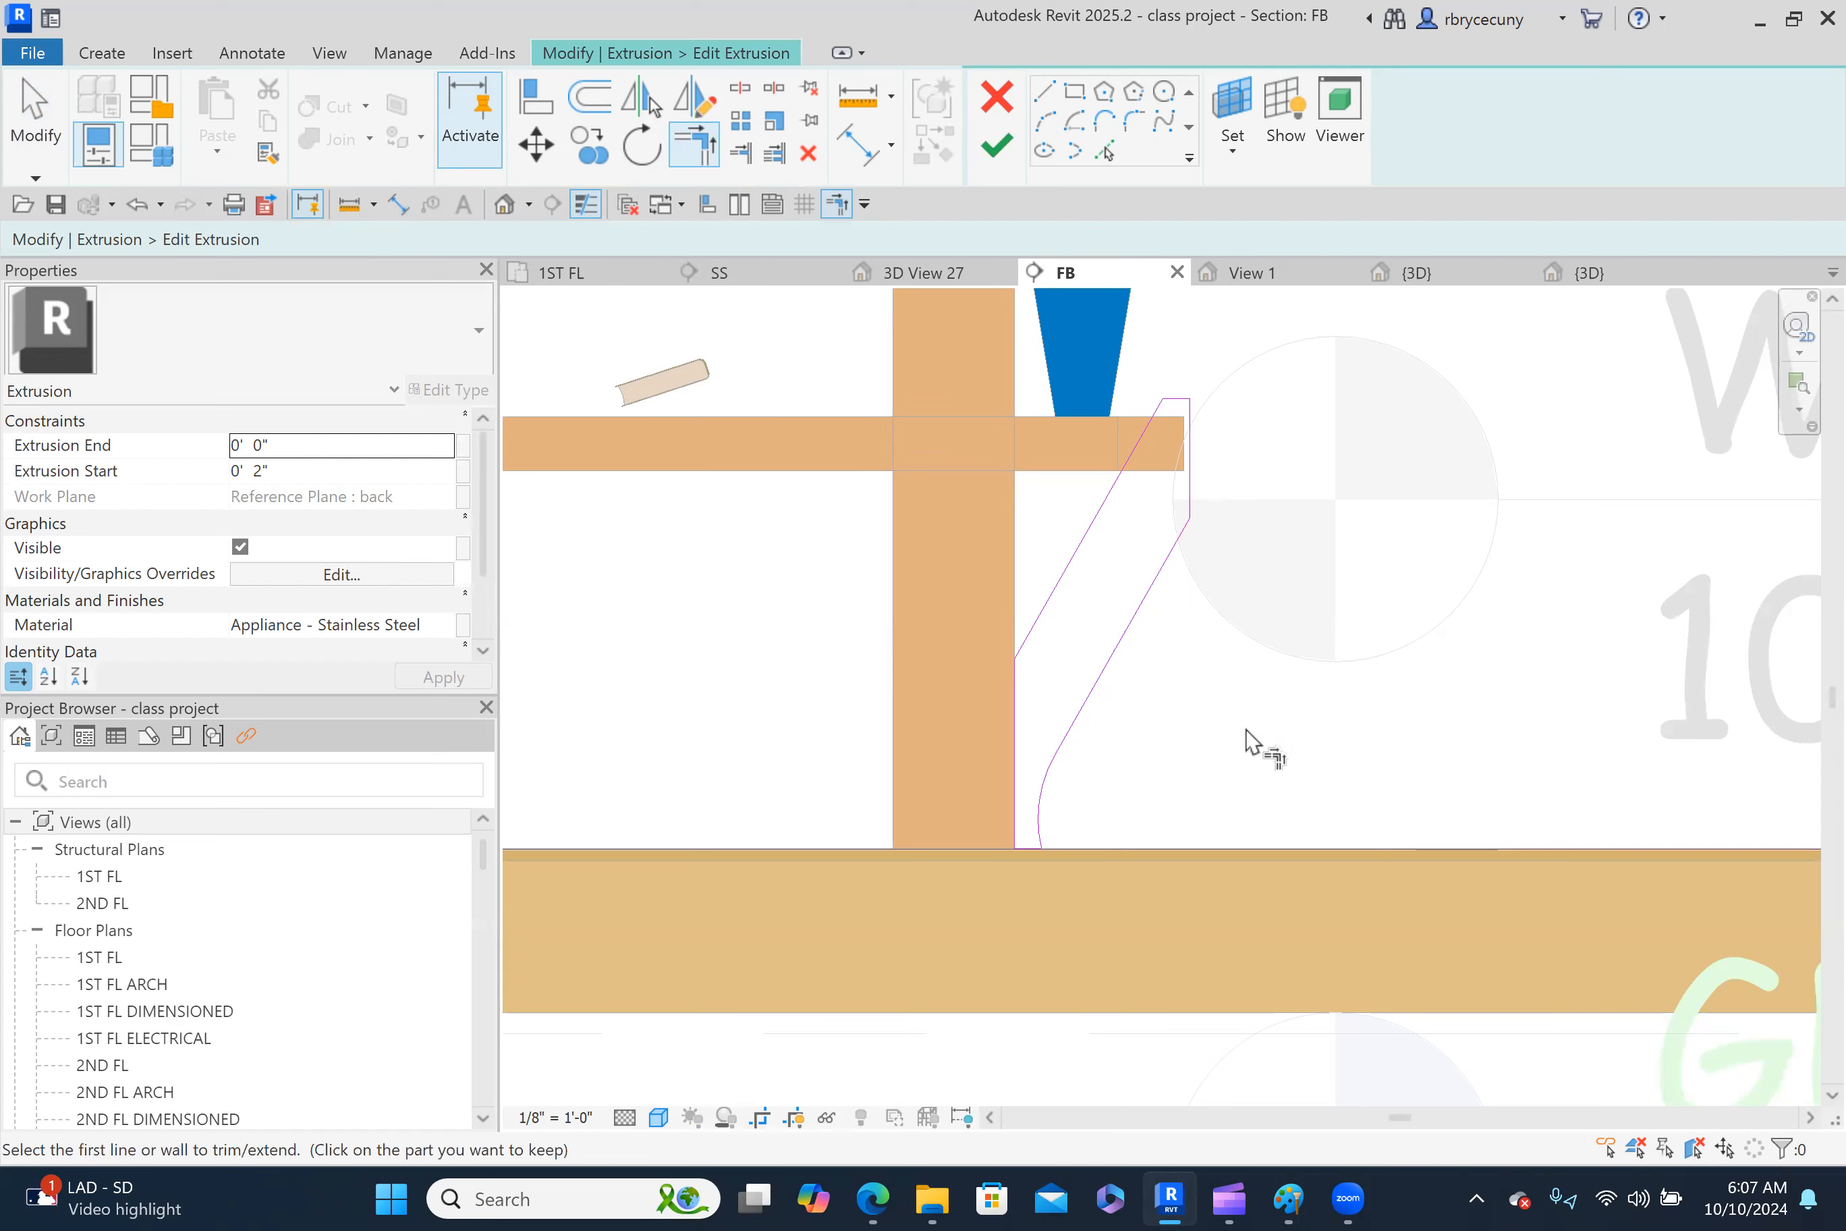
pyautogui.press('Escape')
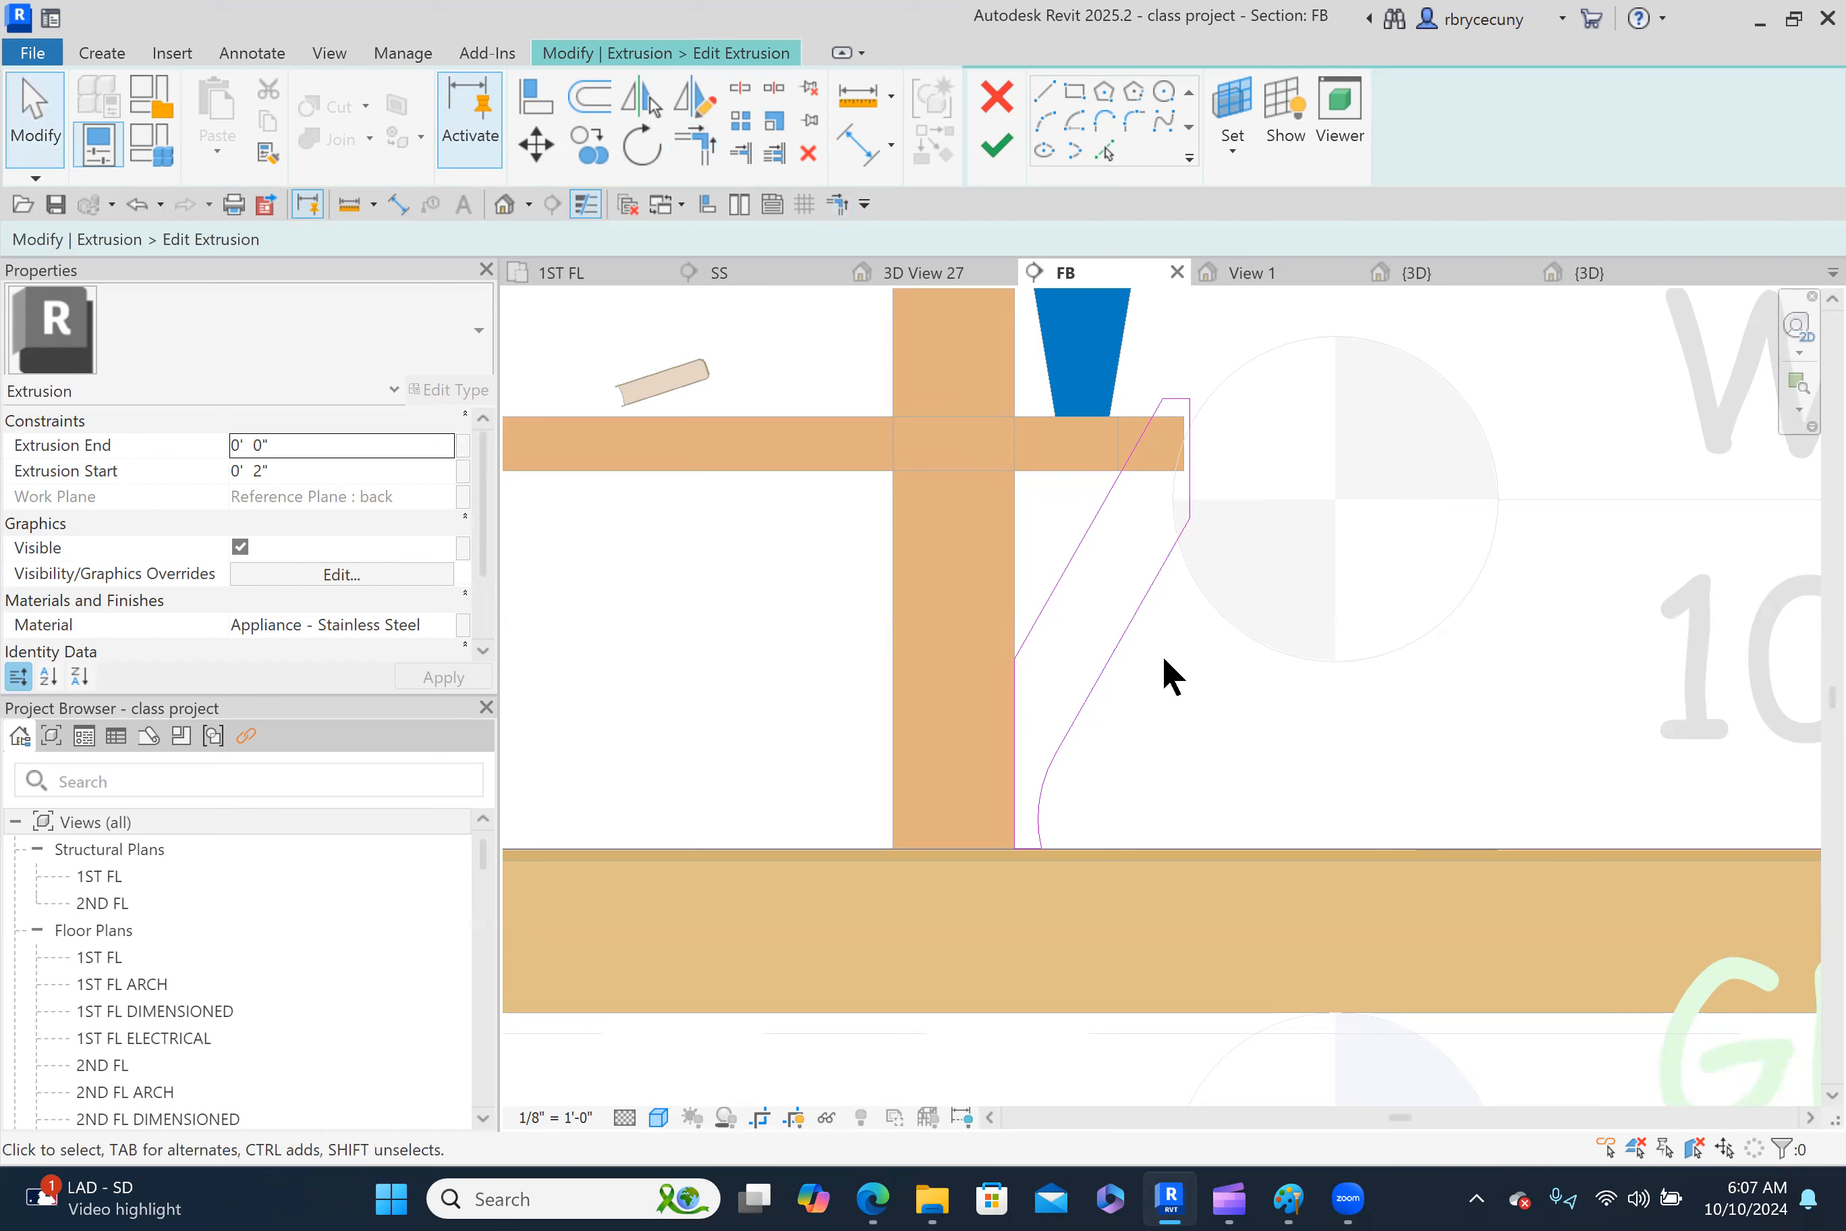
# Draw an arc of about 4" radius with both ends on the copied slanted line, bulging into the support profile.
pyautogui.click(1048, 121)
pyautogui.click(1081, 705)
pyautogui.click(1135, 616)
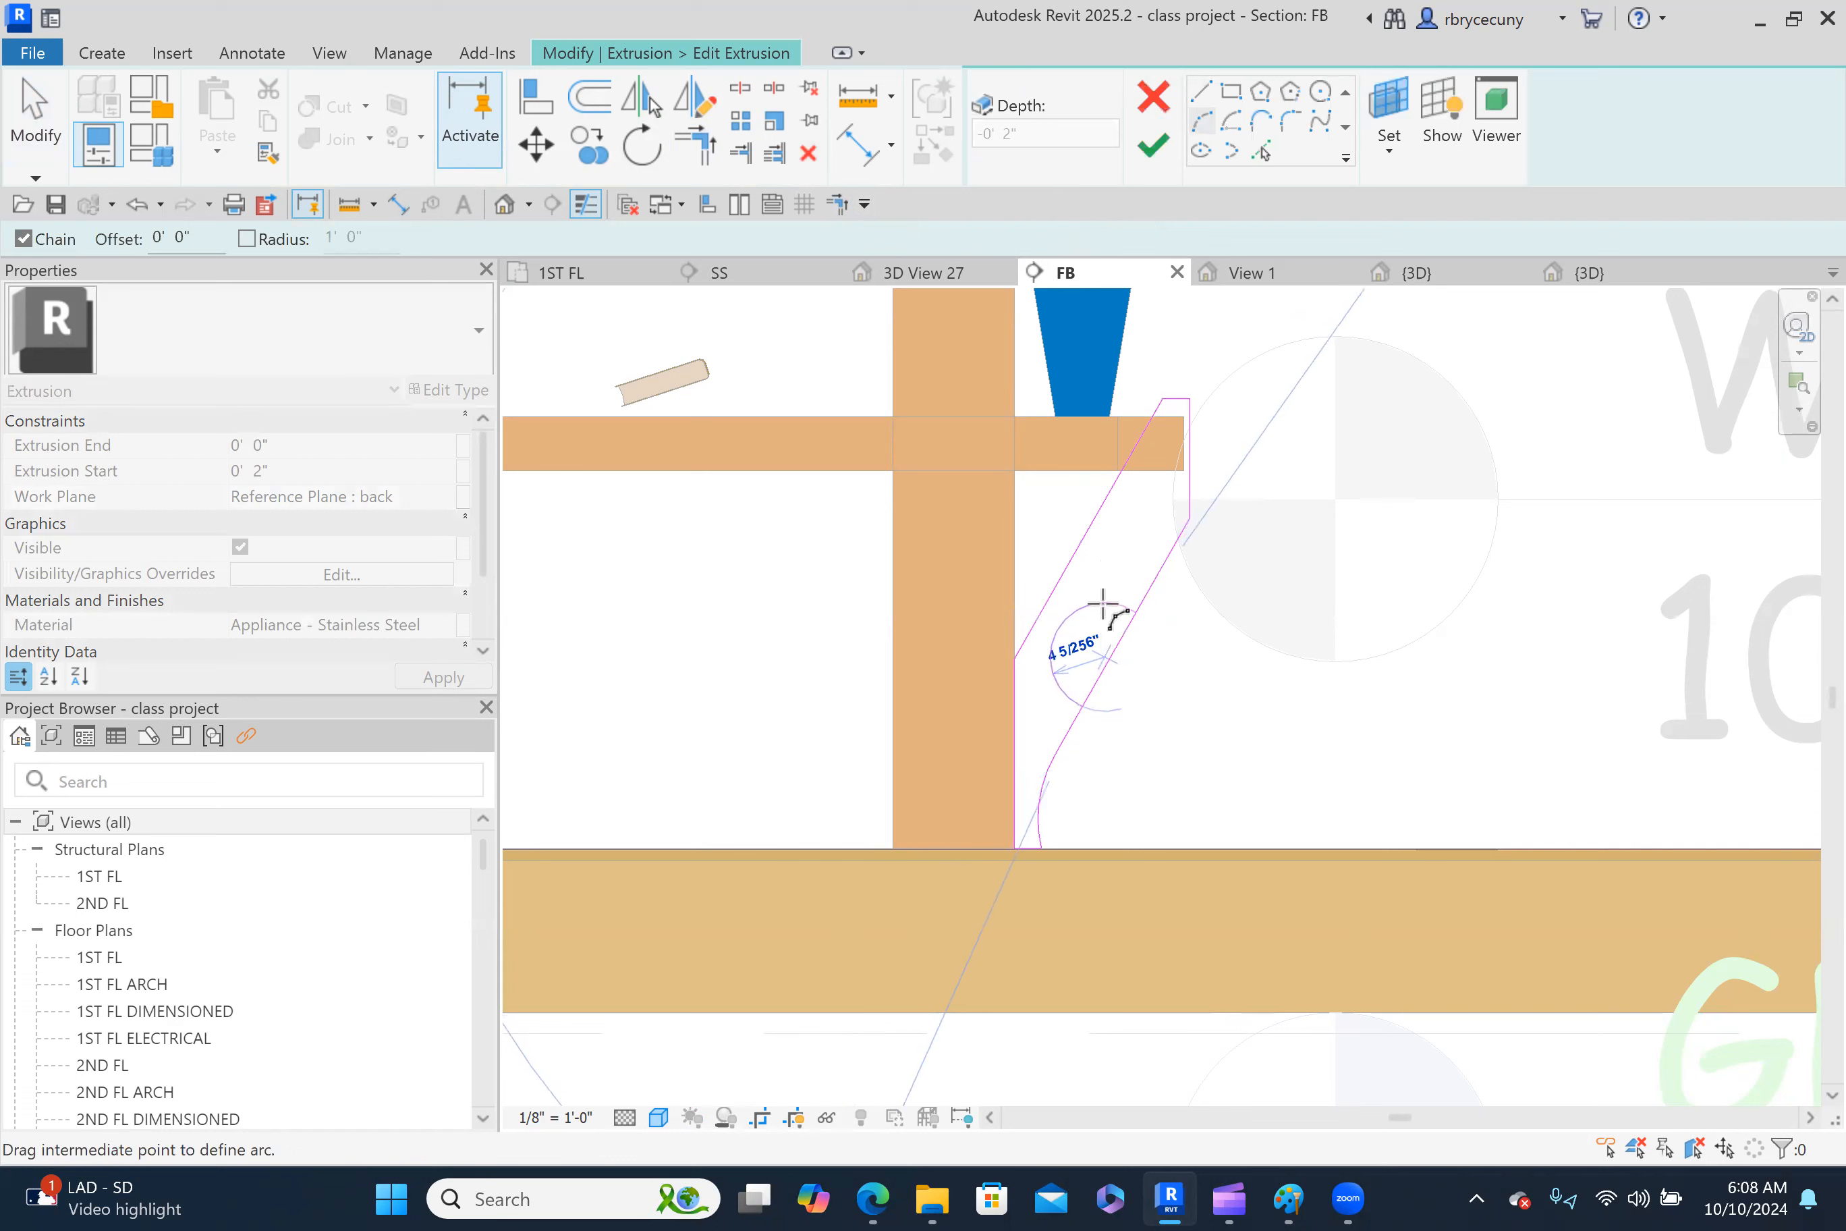
pyautogui.click(1111, 610)
pyautogui.press('Escape')
pyautogui.press('Escape')
# Nudge the new arc sideways and upward in small moves so it sits higher along the slanted line.
pyautogui.click(1102, 599)
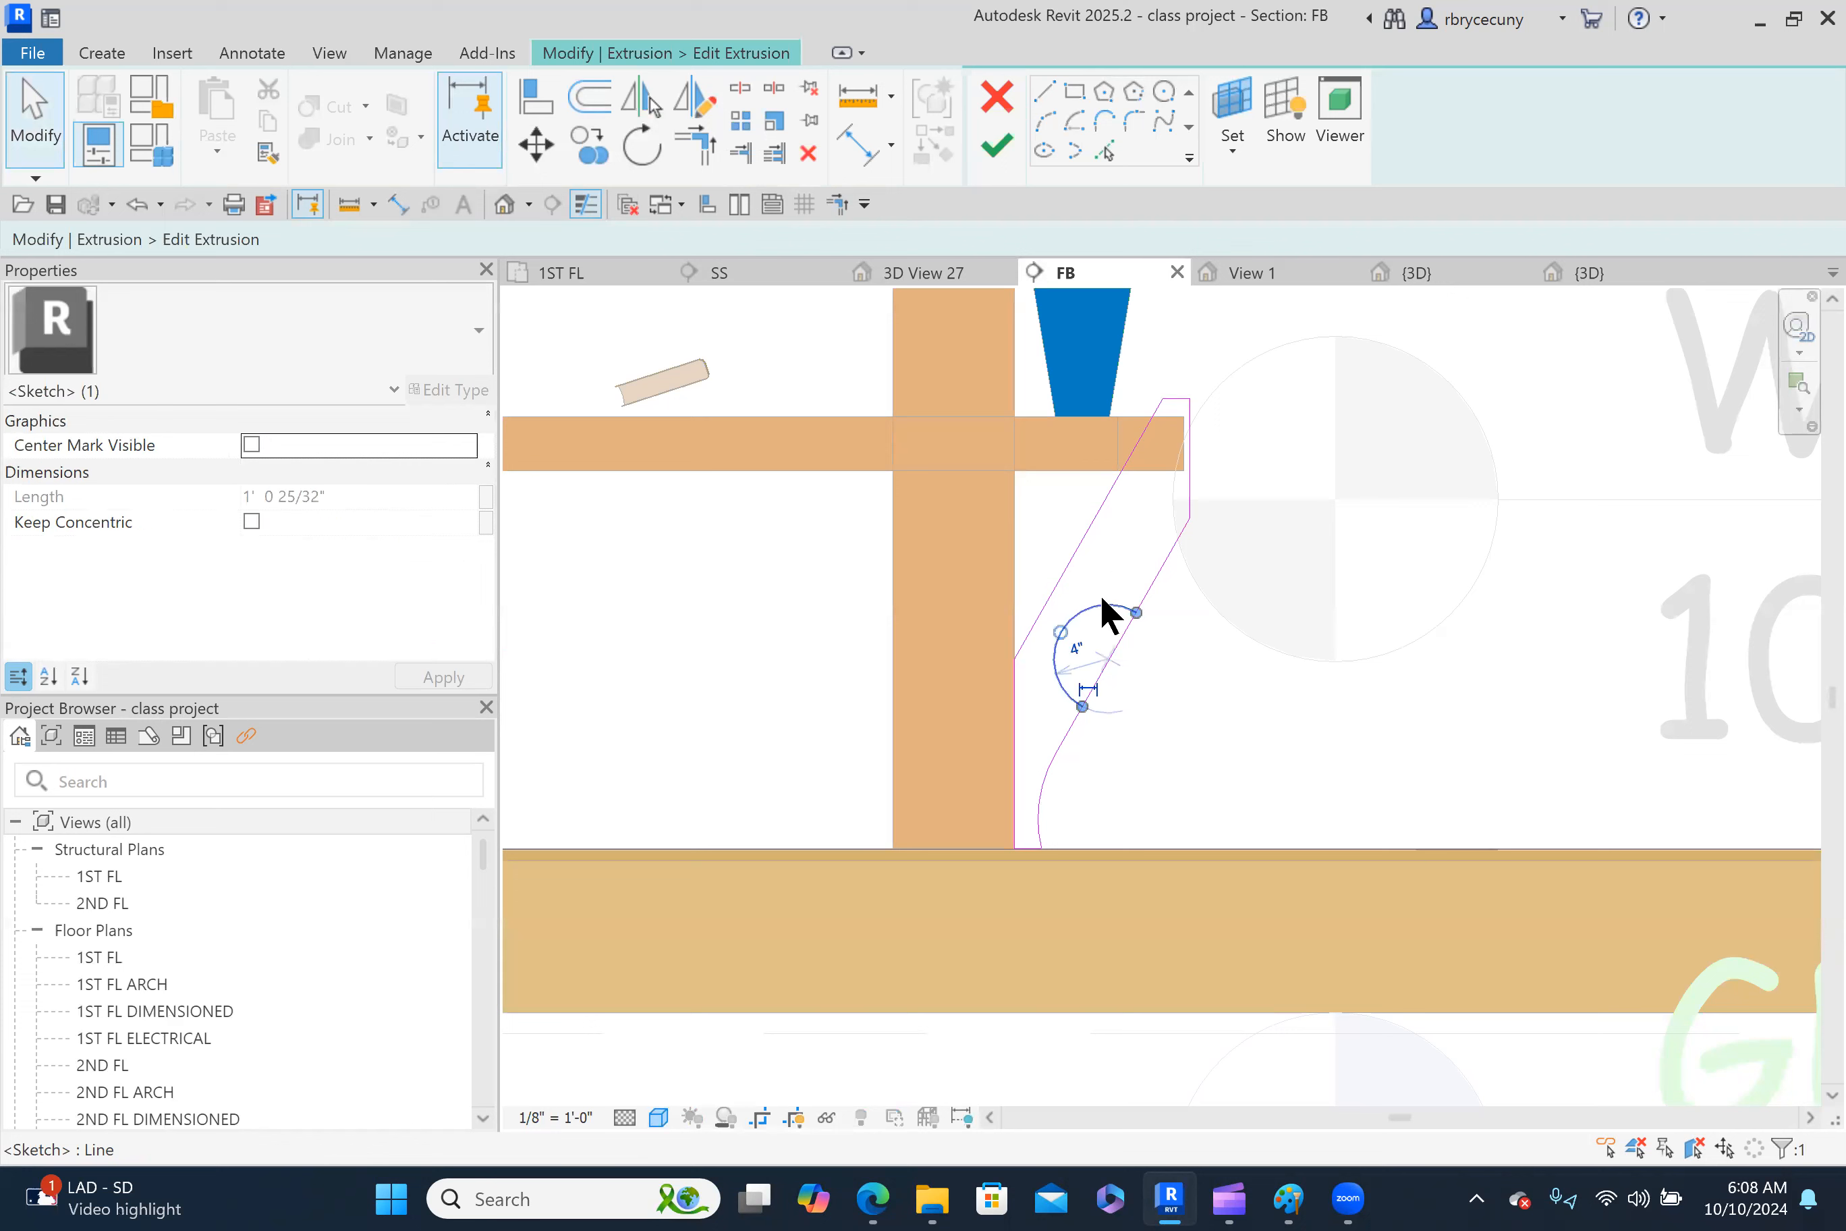
pyautogui.moveTo(1102, 599); pyautogui.dragTo(1102, 599)
pyautogui.press('Right')
pyautogui.press('Right')
pyautogui.press('Left')
pyautogui.press('Left')
pyautogui.press('Left')
pyautogui.press('Left')
pyautogui.press('Up')
pyautogui.press('Up')
pyautogui.press('Up')
pyautogui.press('Up')
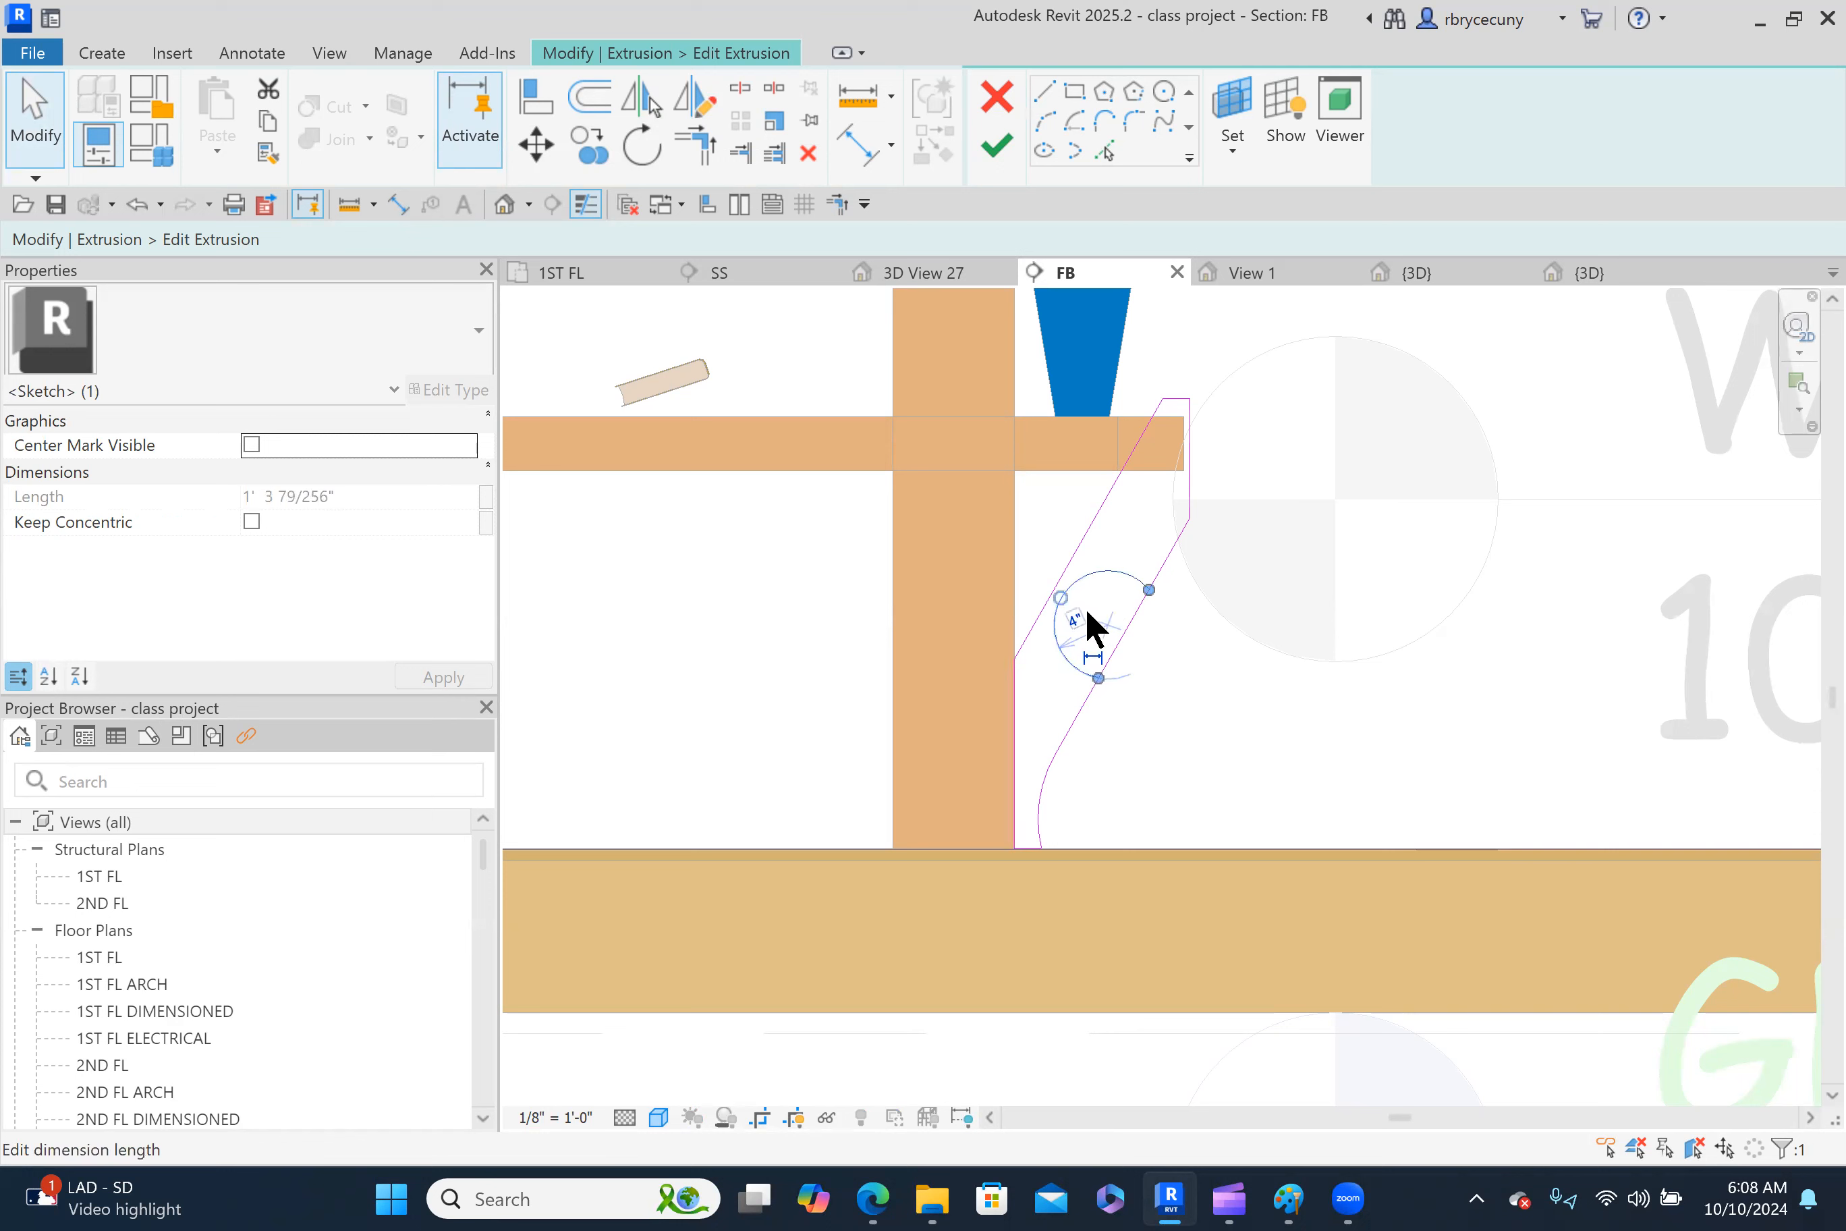
# Try to change the radius of the arc on the slanted line to 2.
pyautogui.click(1084, 616)
pyautogui.write('2')
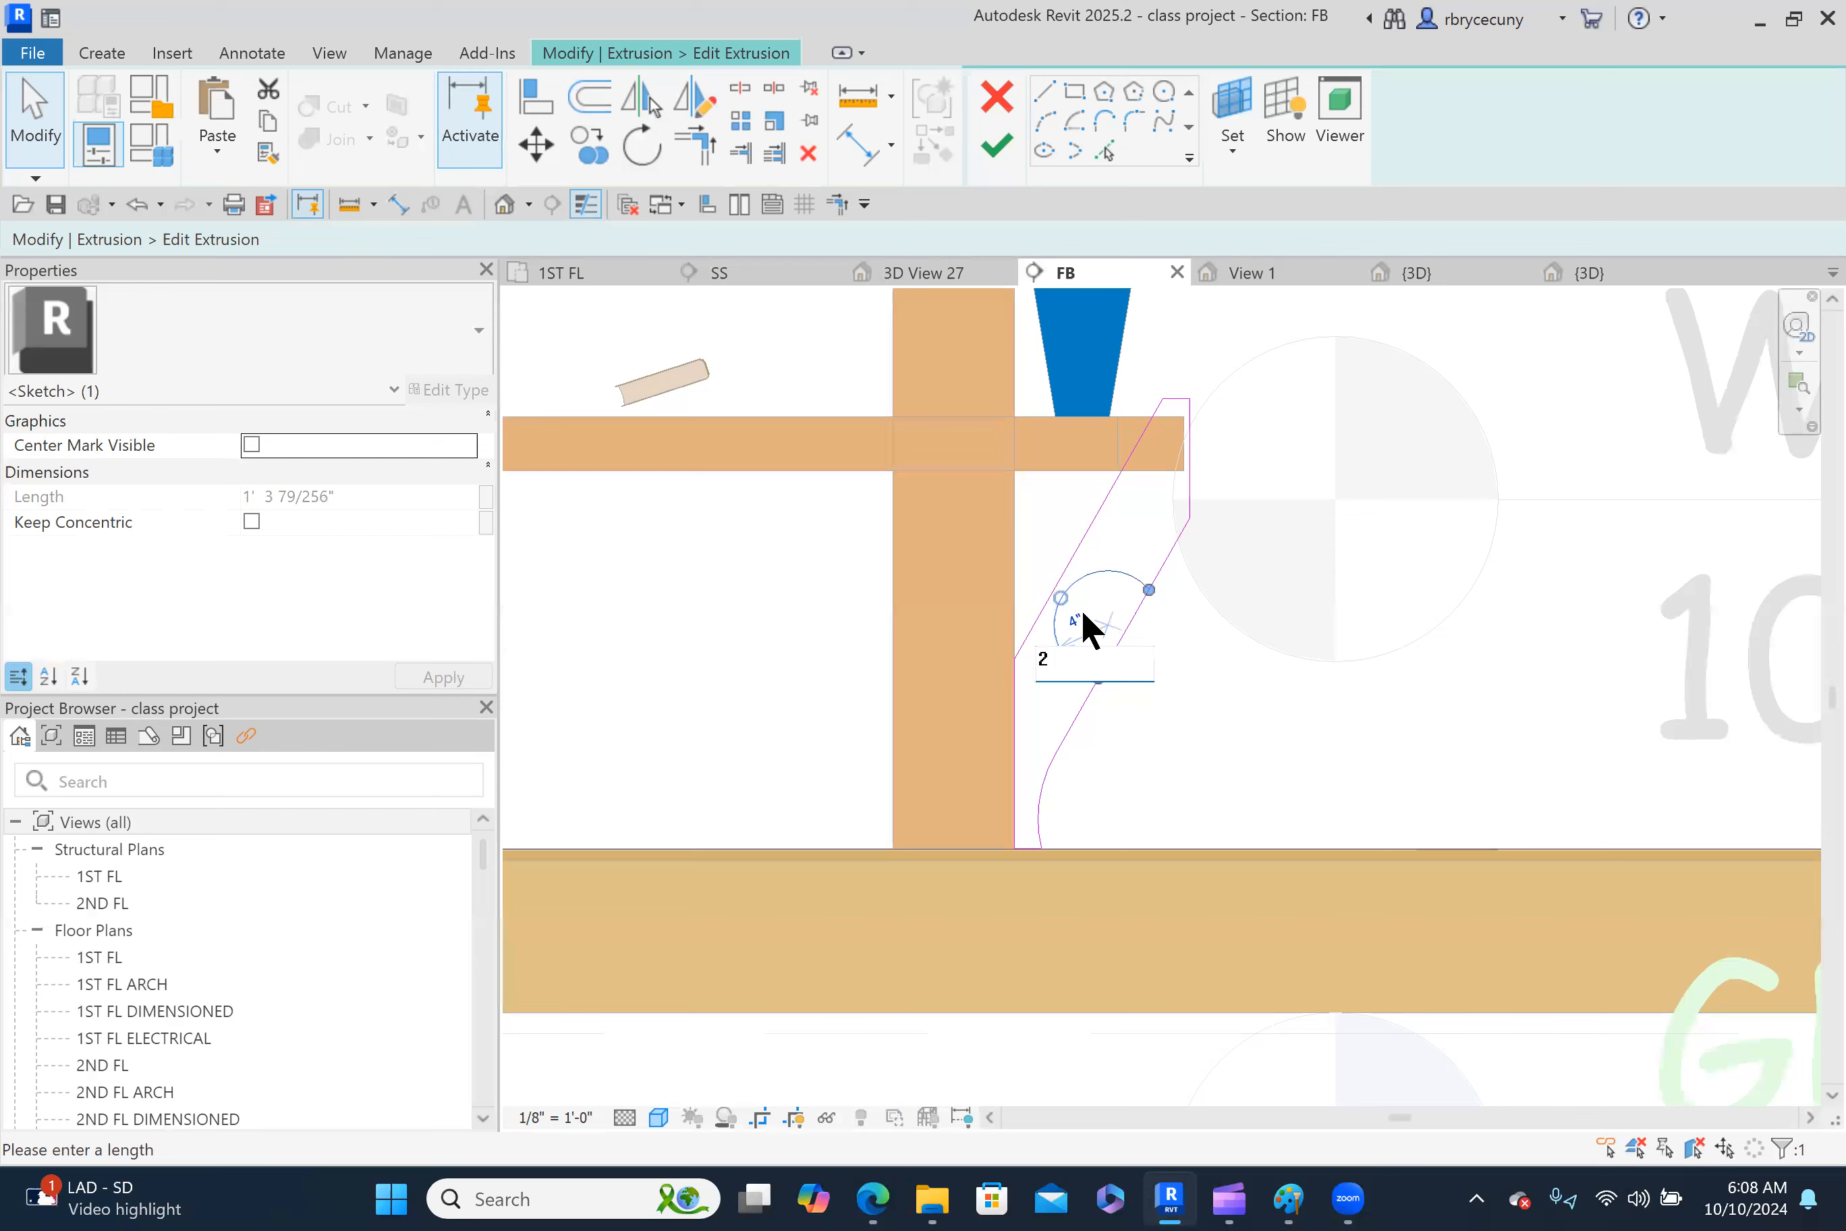
pyautogui.press('Return')
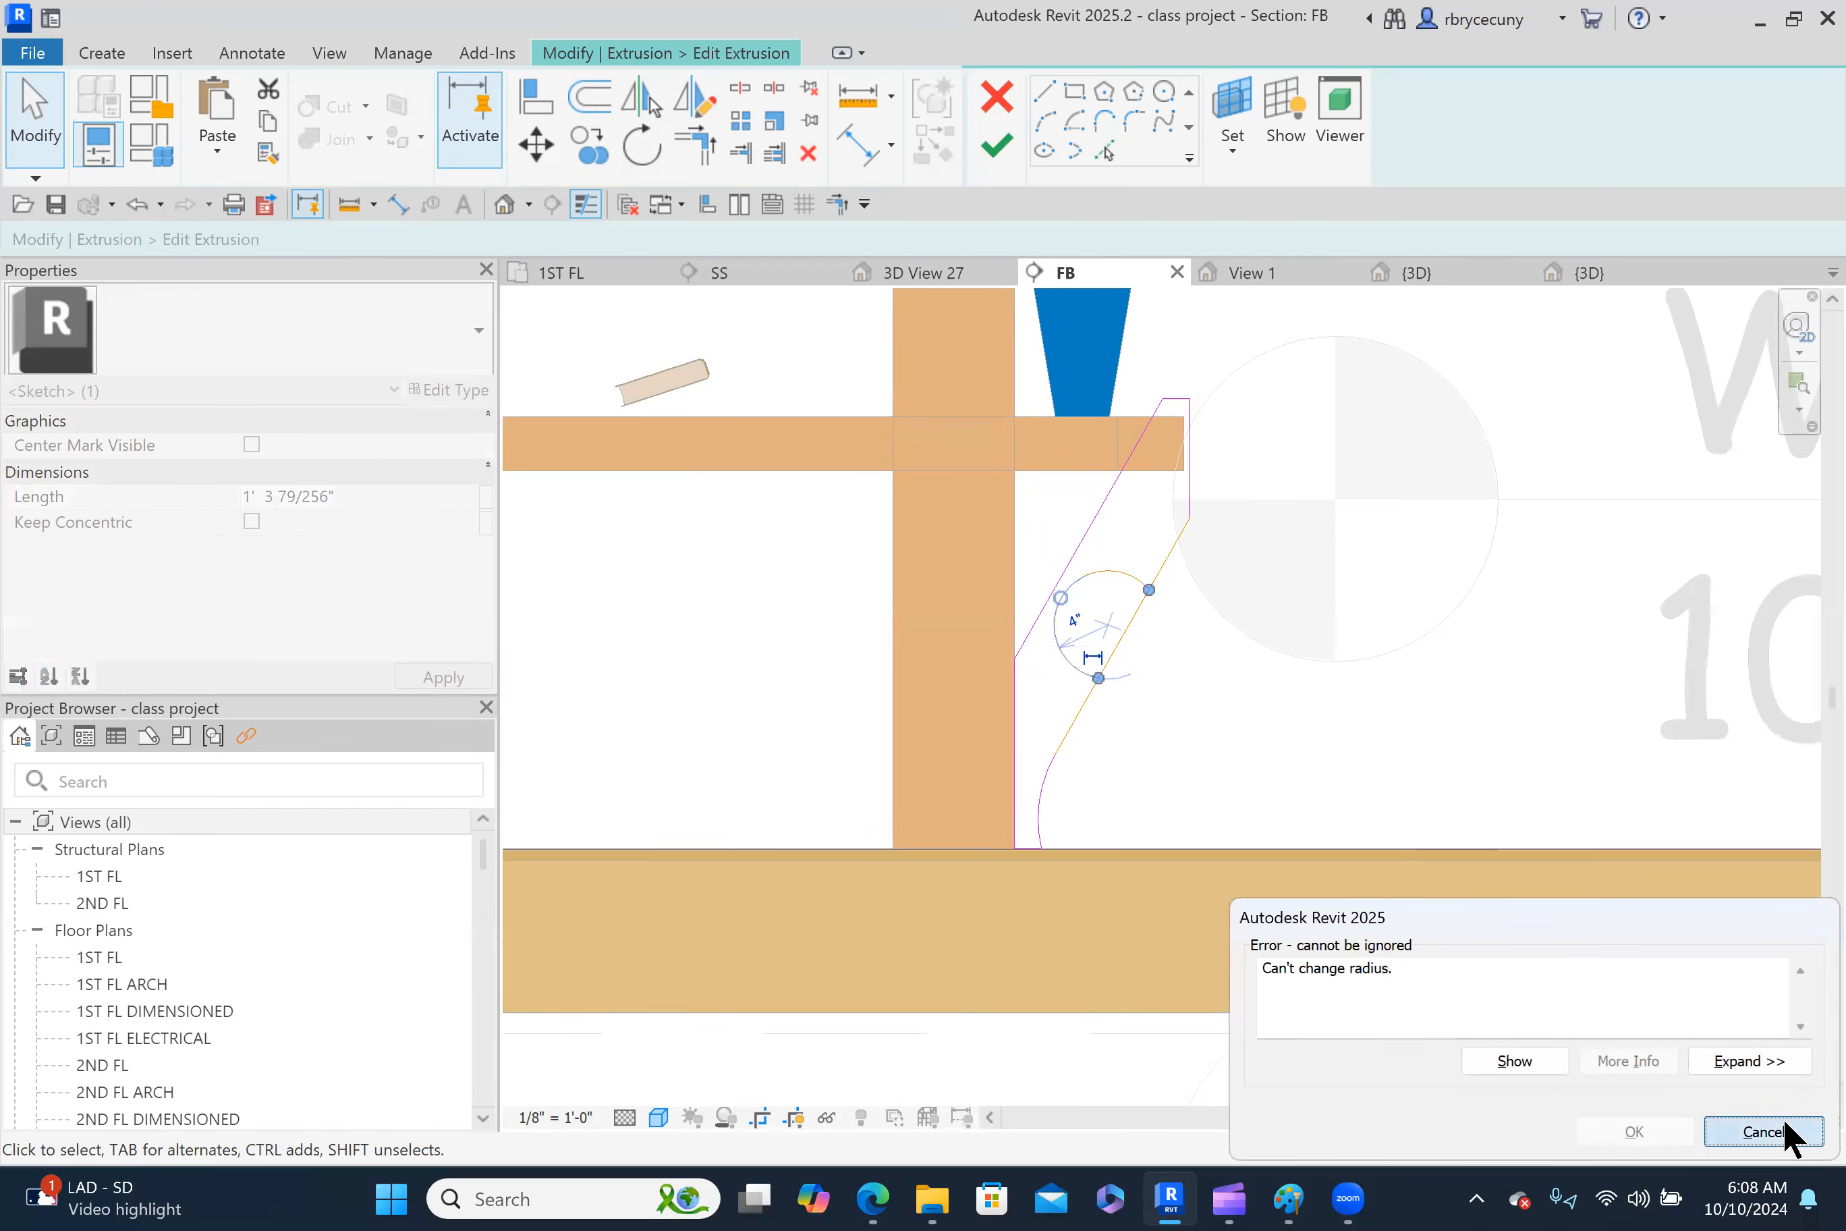
pyautogui.click(1761, 1131)
# Nudge the arc sideways in small moves toward the outer side of the support profile, keeping its ends on the slanted line.
pyautogui.click(1087, 585)
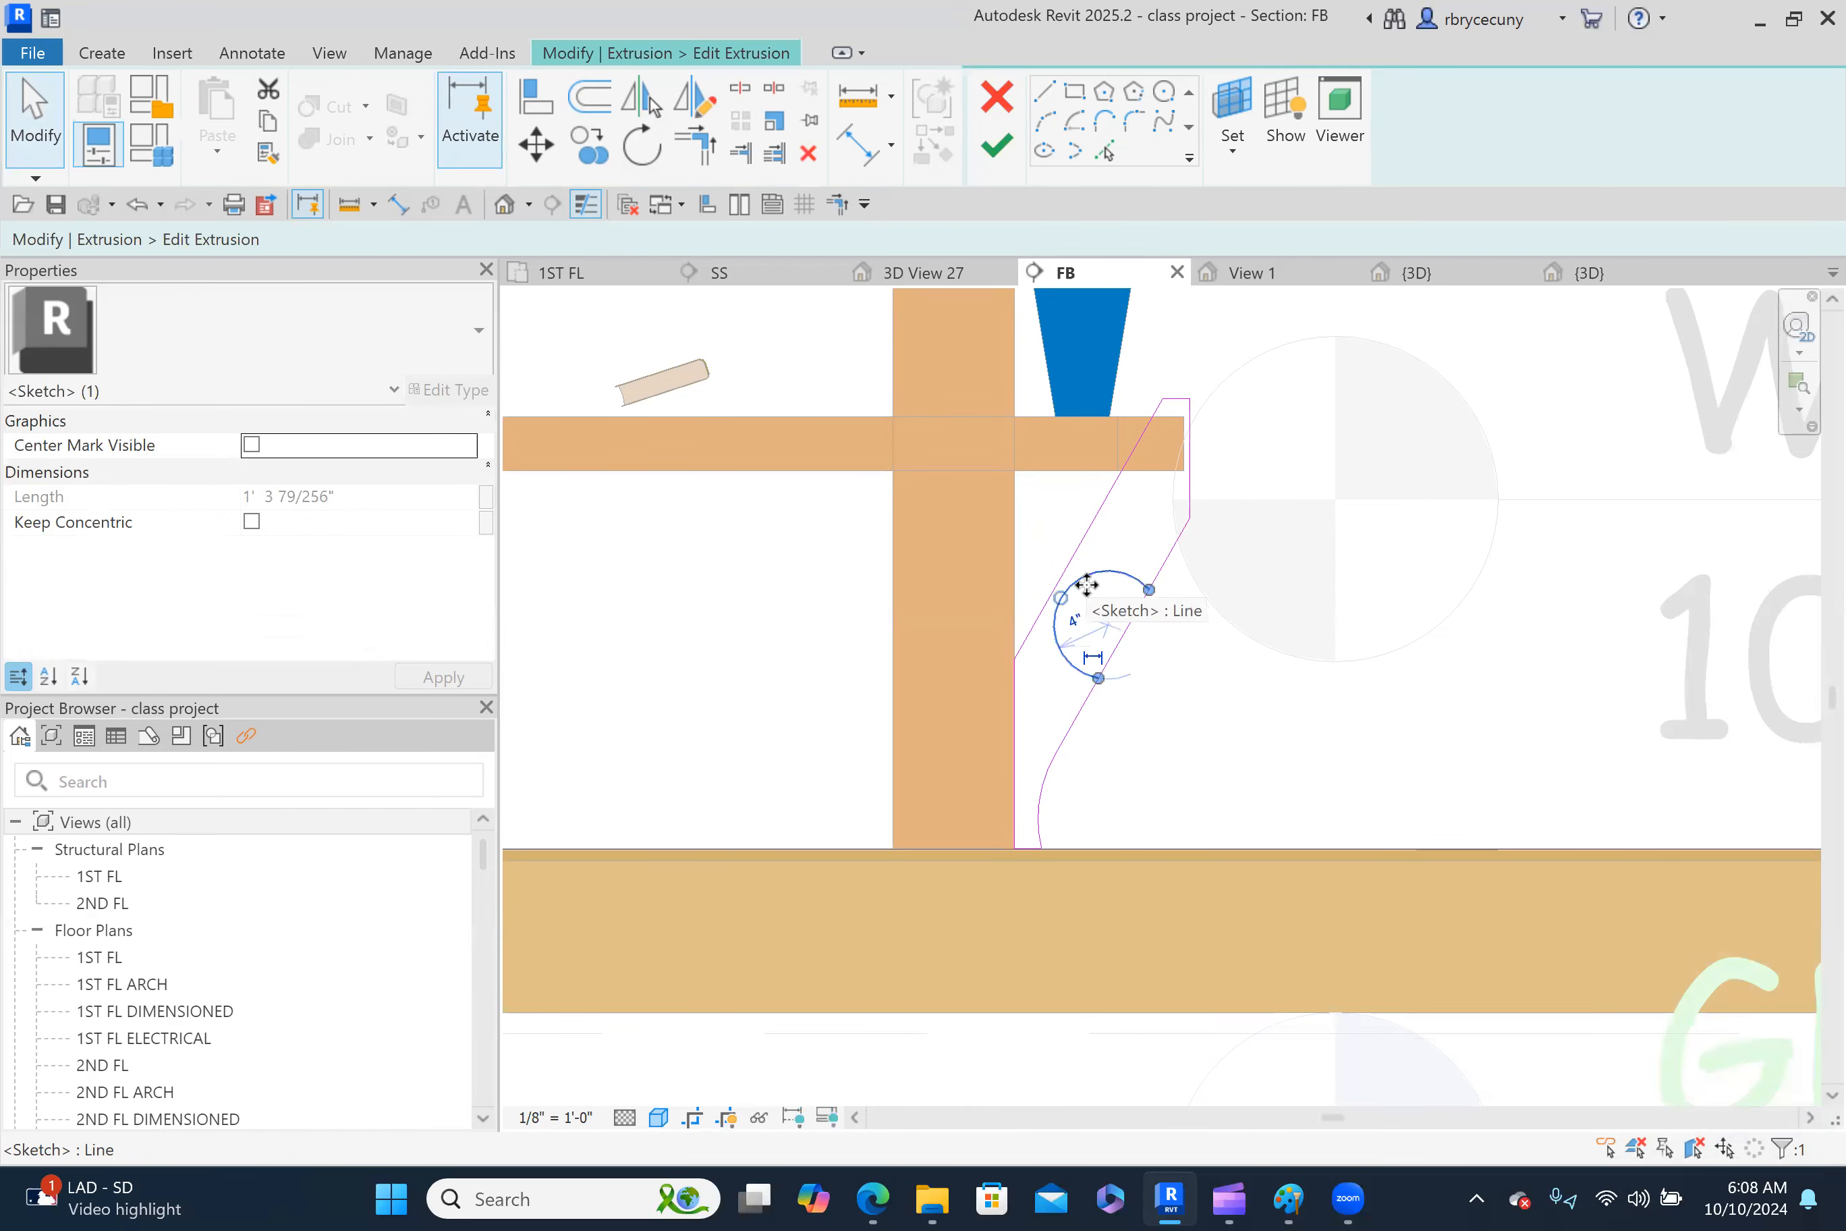
pyautogui.moveTo(1087, 585); pyautogui.dragTo(1207, 692)
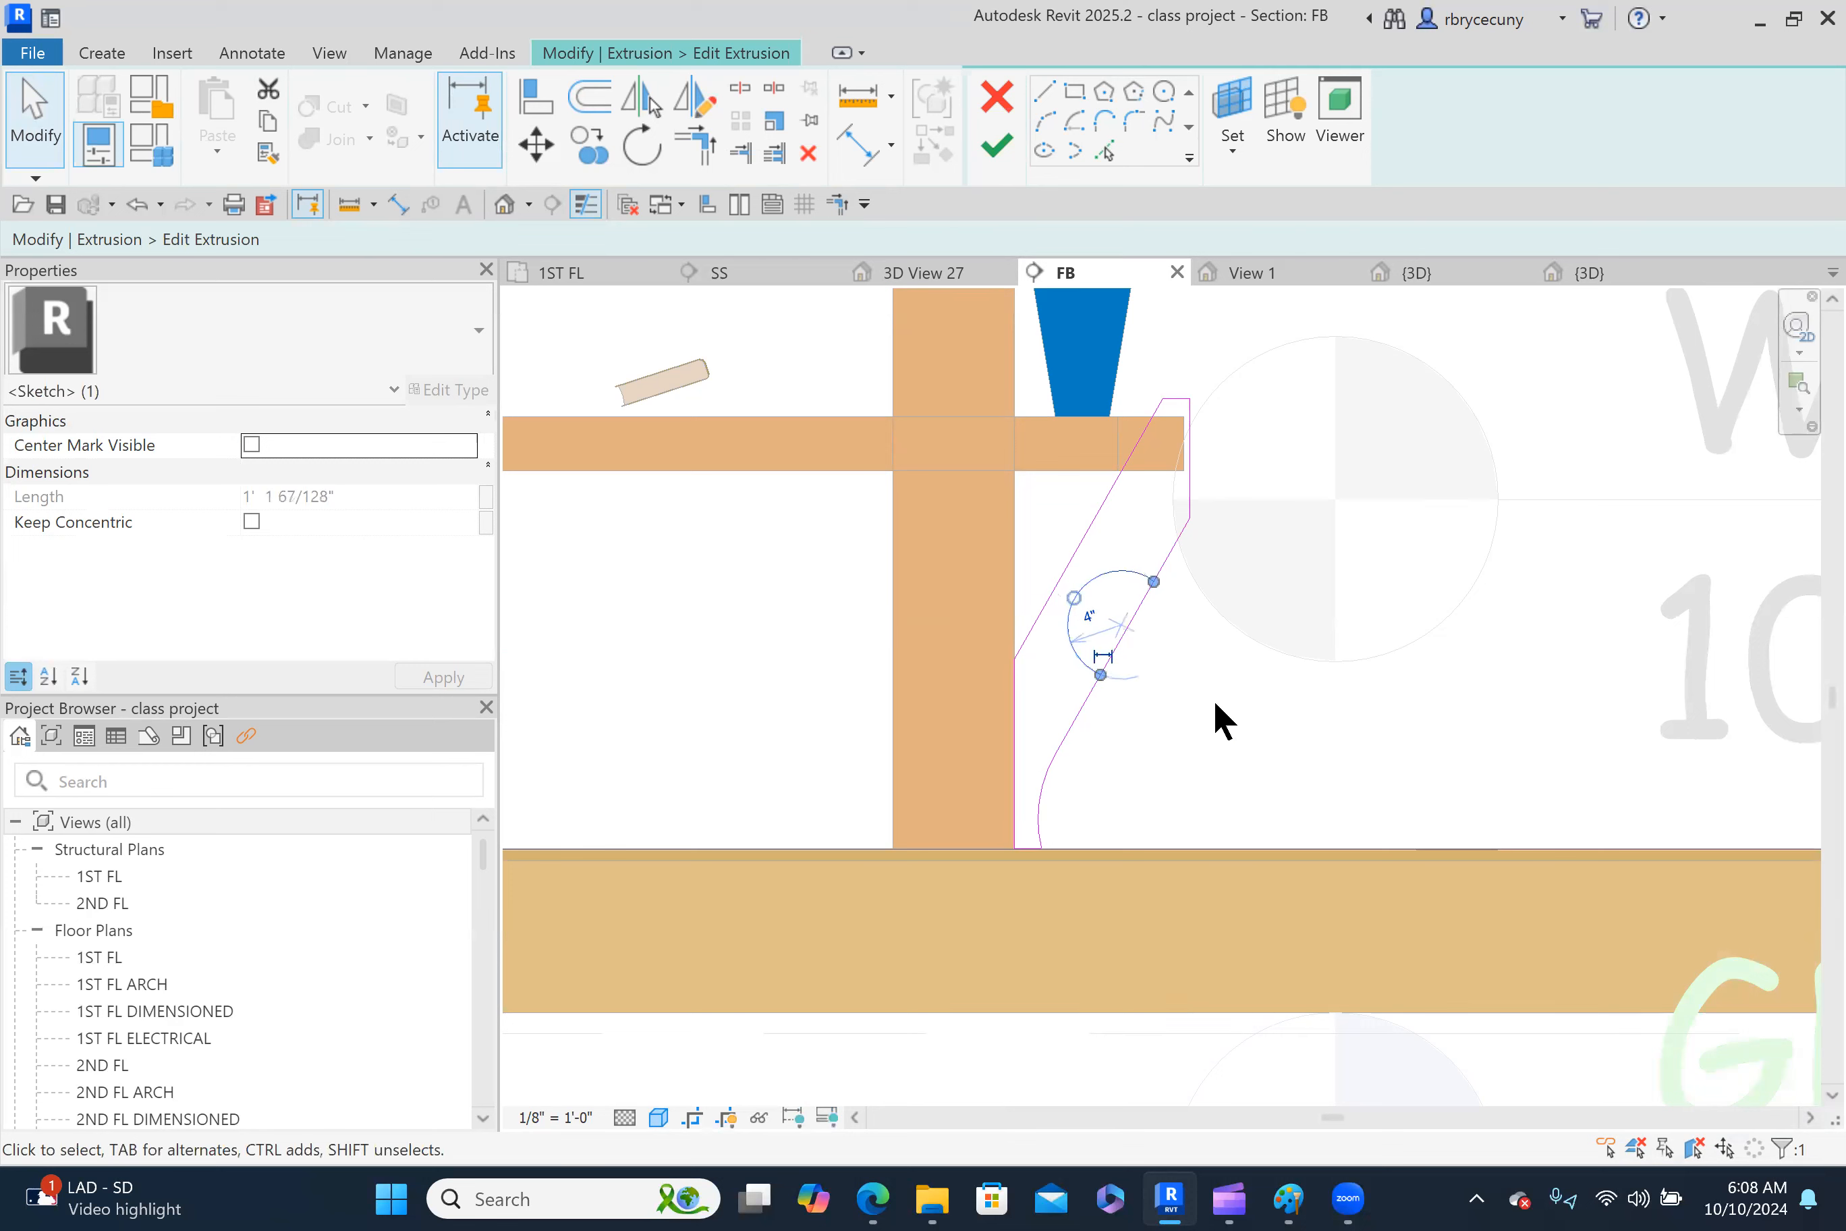
pyautogui.press('Right')
pyautogui.press('Escape')
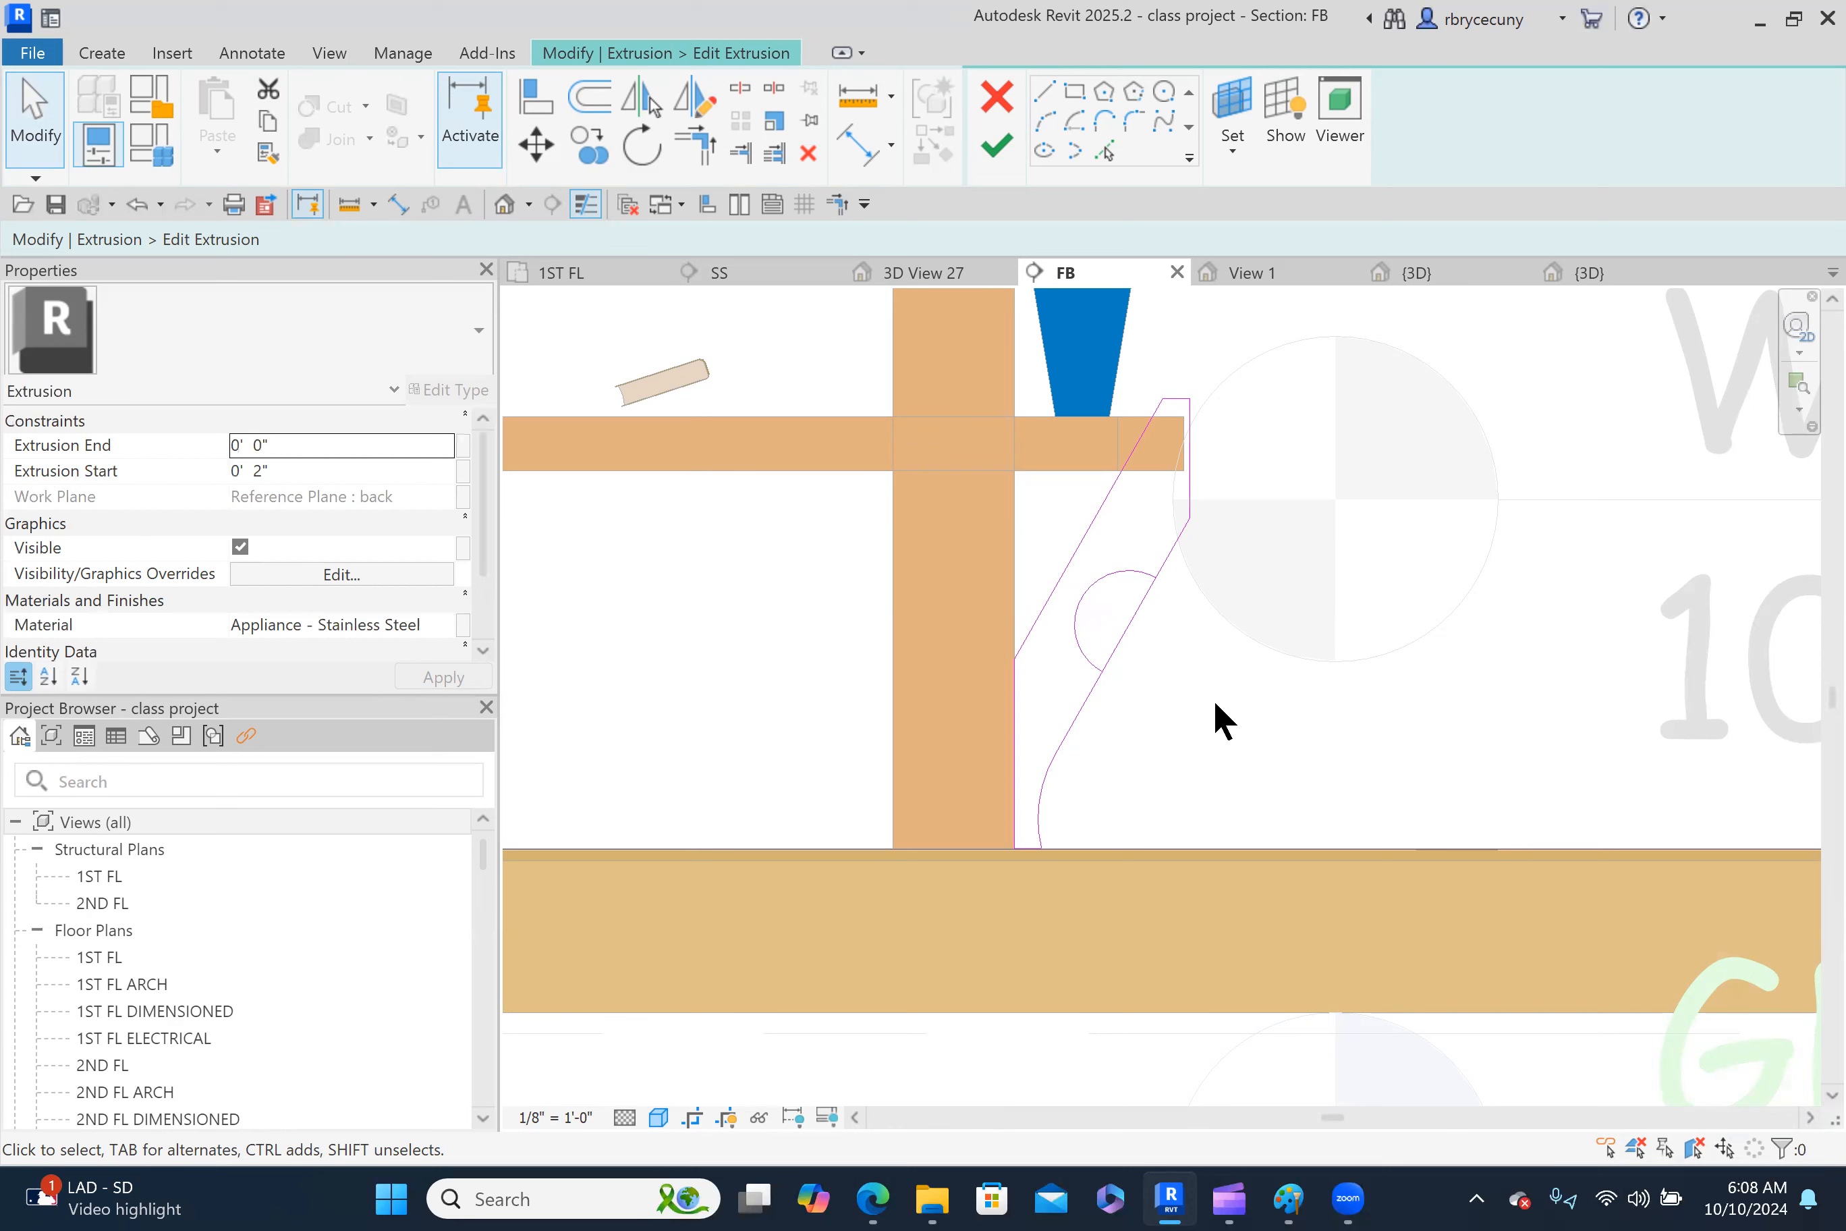
# Split the slanted line inside the arc, trim both pieces to the arc's ends, and finish the extrusion and its in-place model.
pyautogui.click(740, 89)
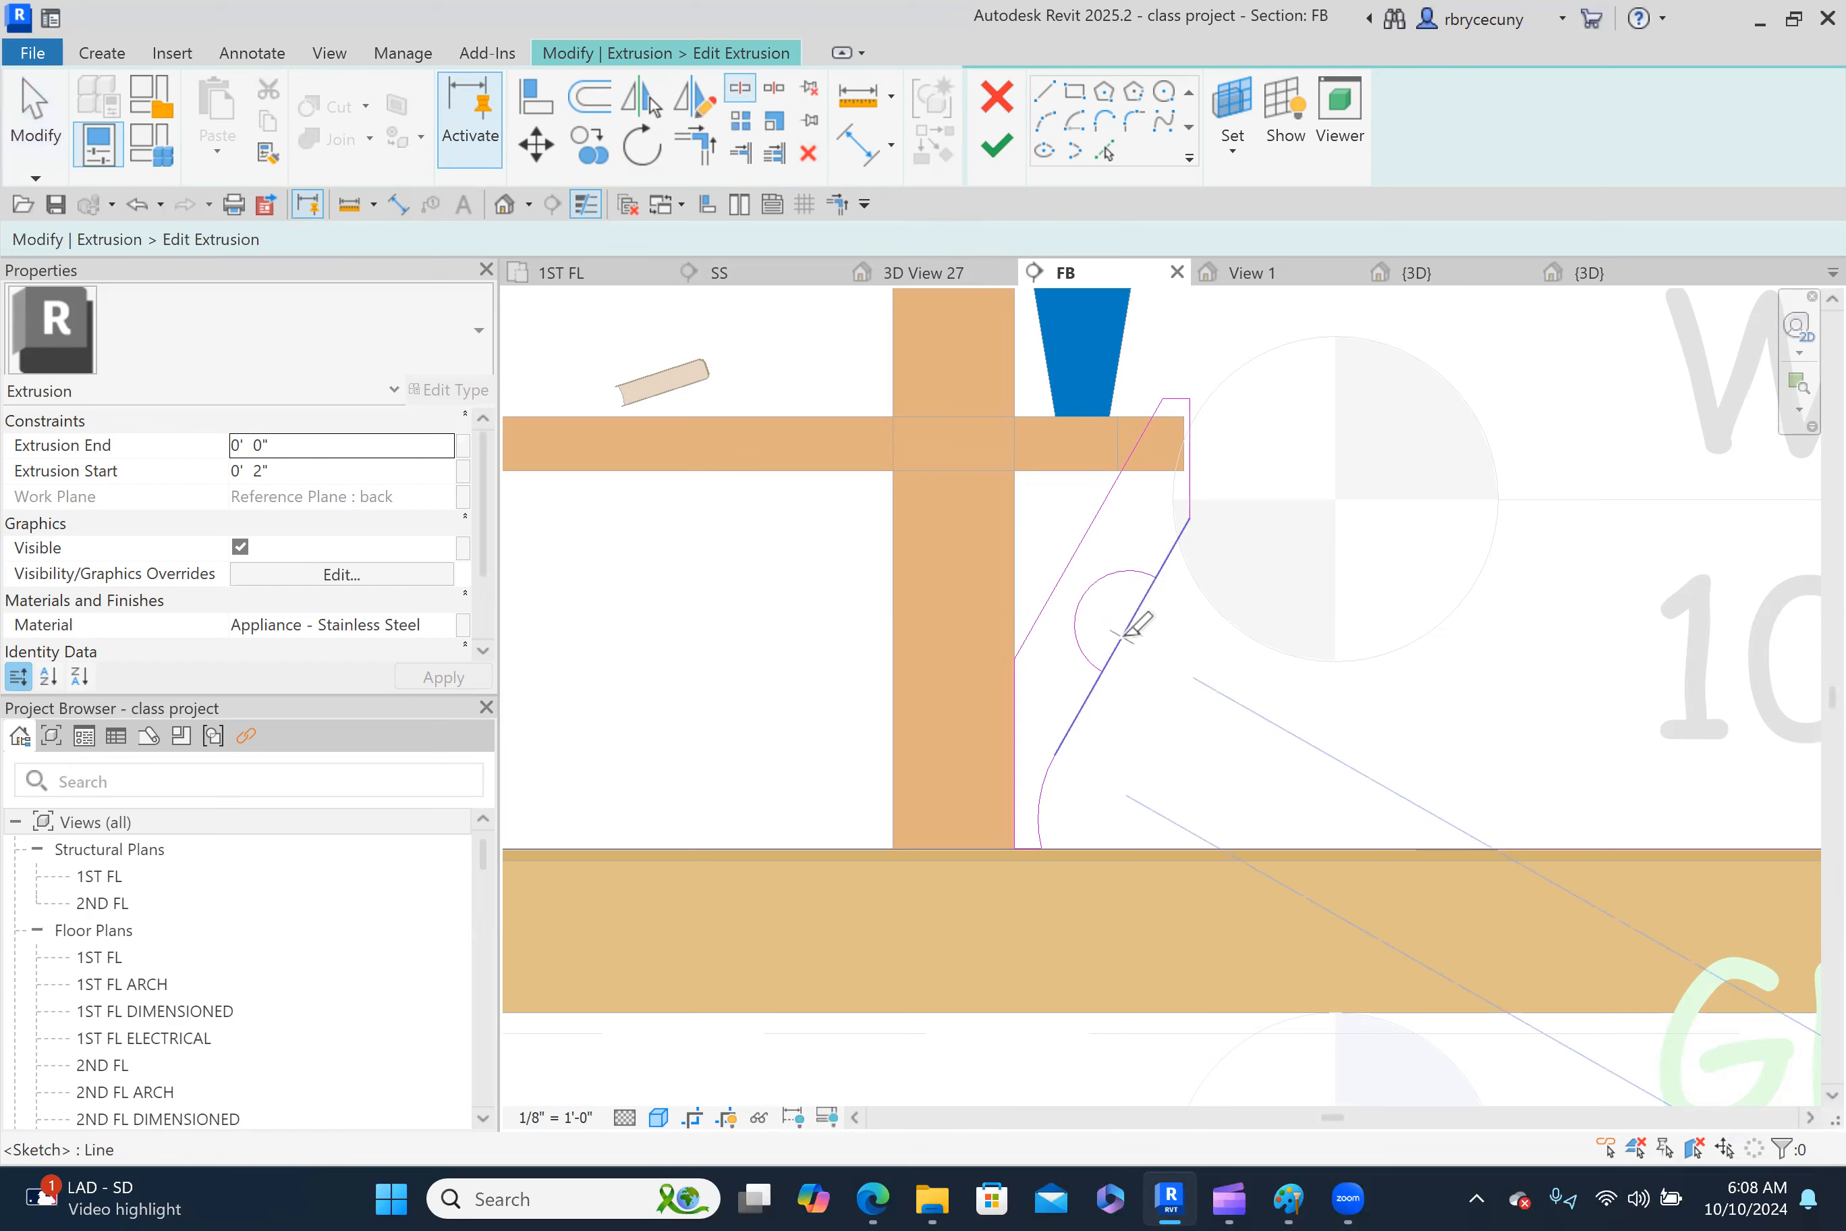
pyautogui.click(699, 143)
pyautogui.click(1084, 669)
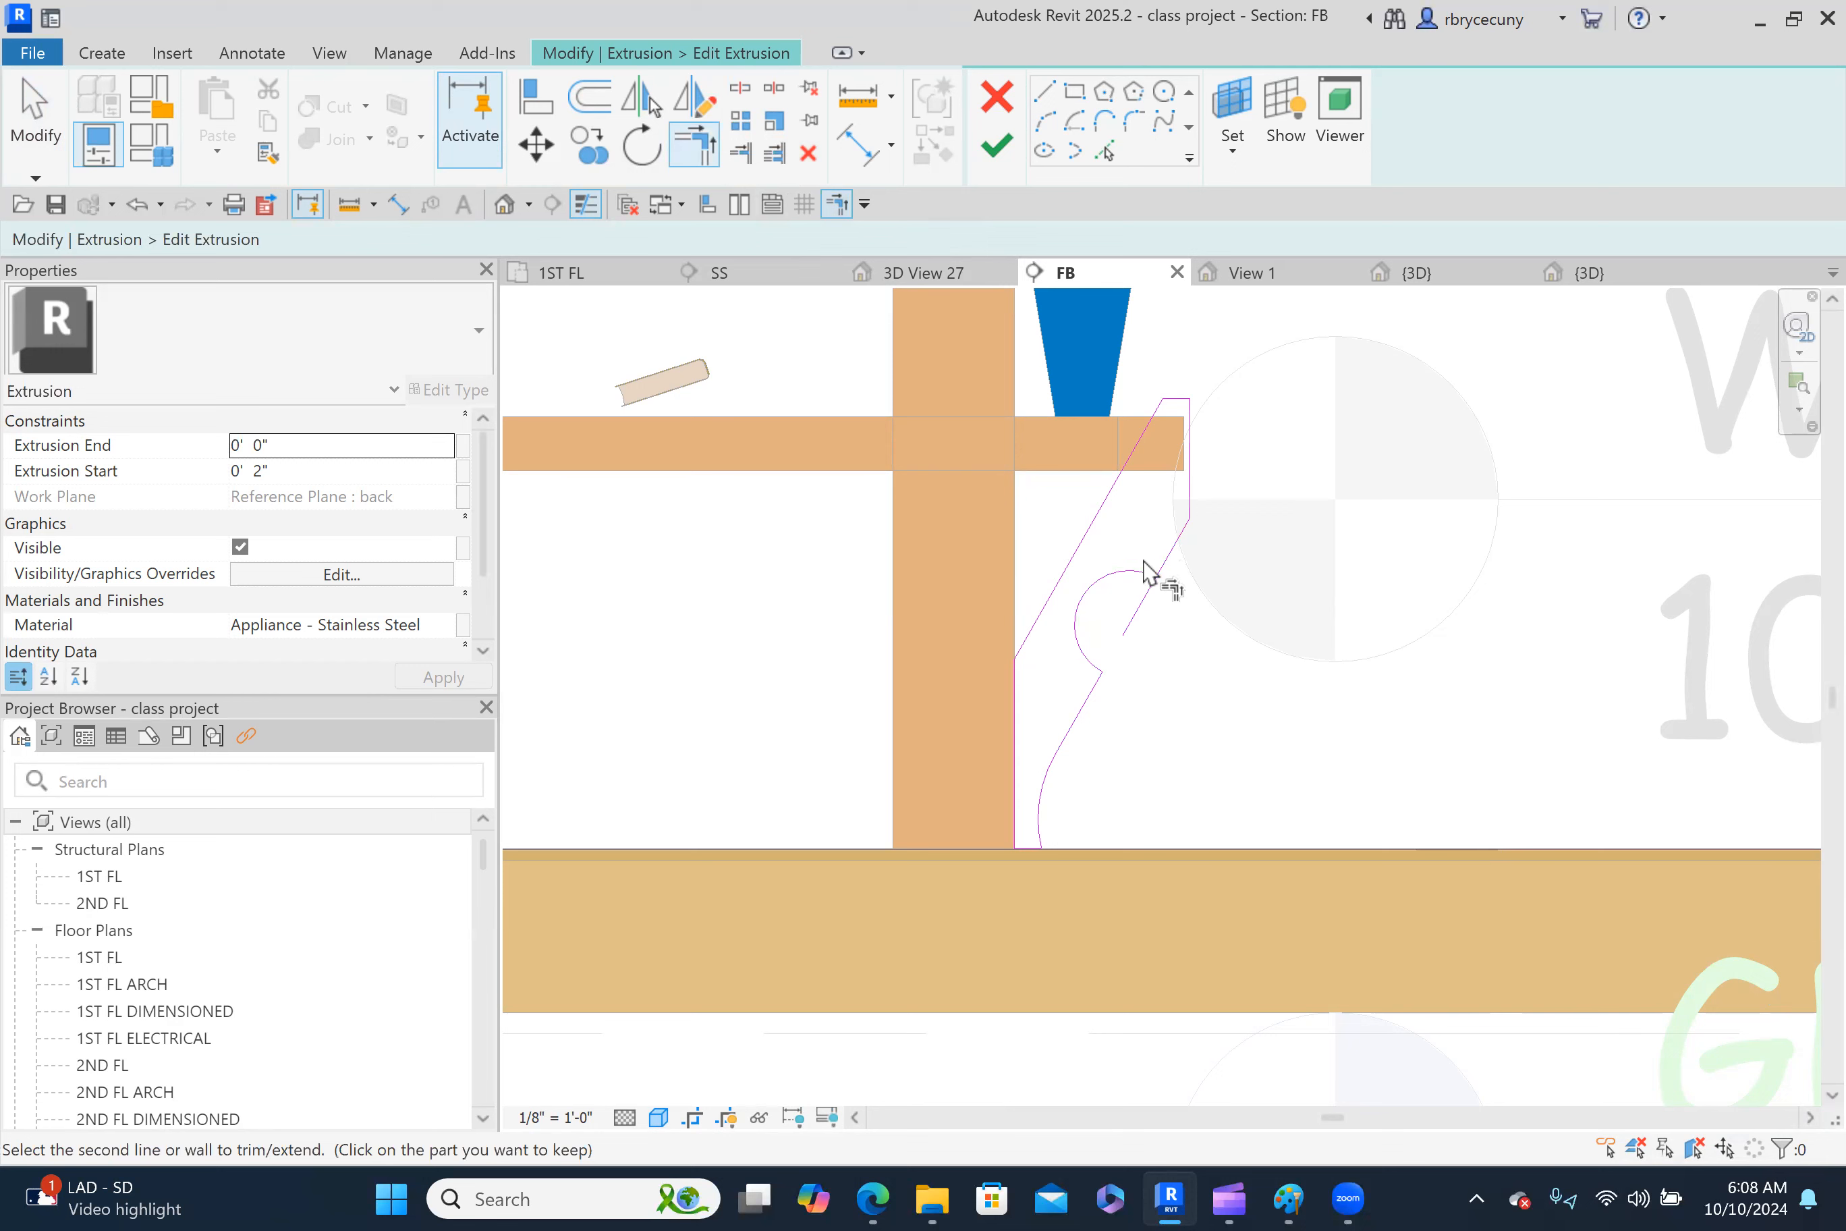
pyautogui.click(1164, 607)
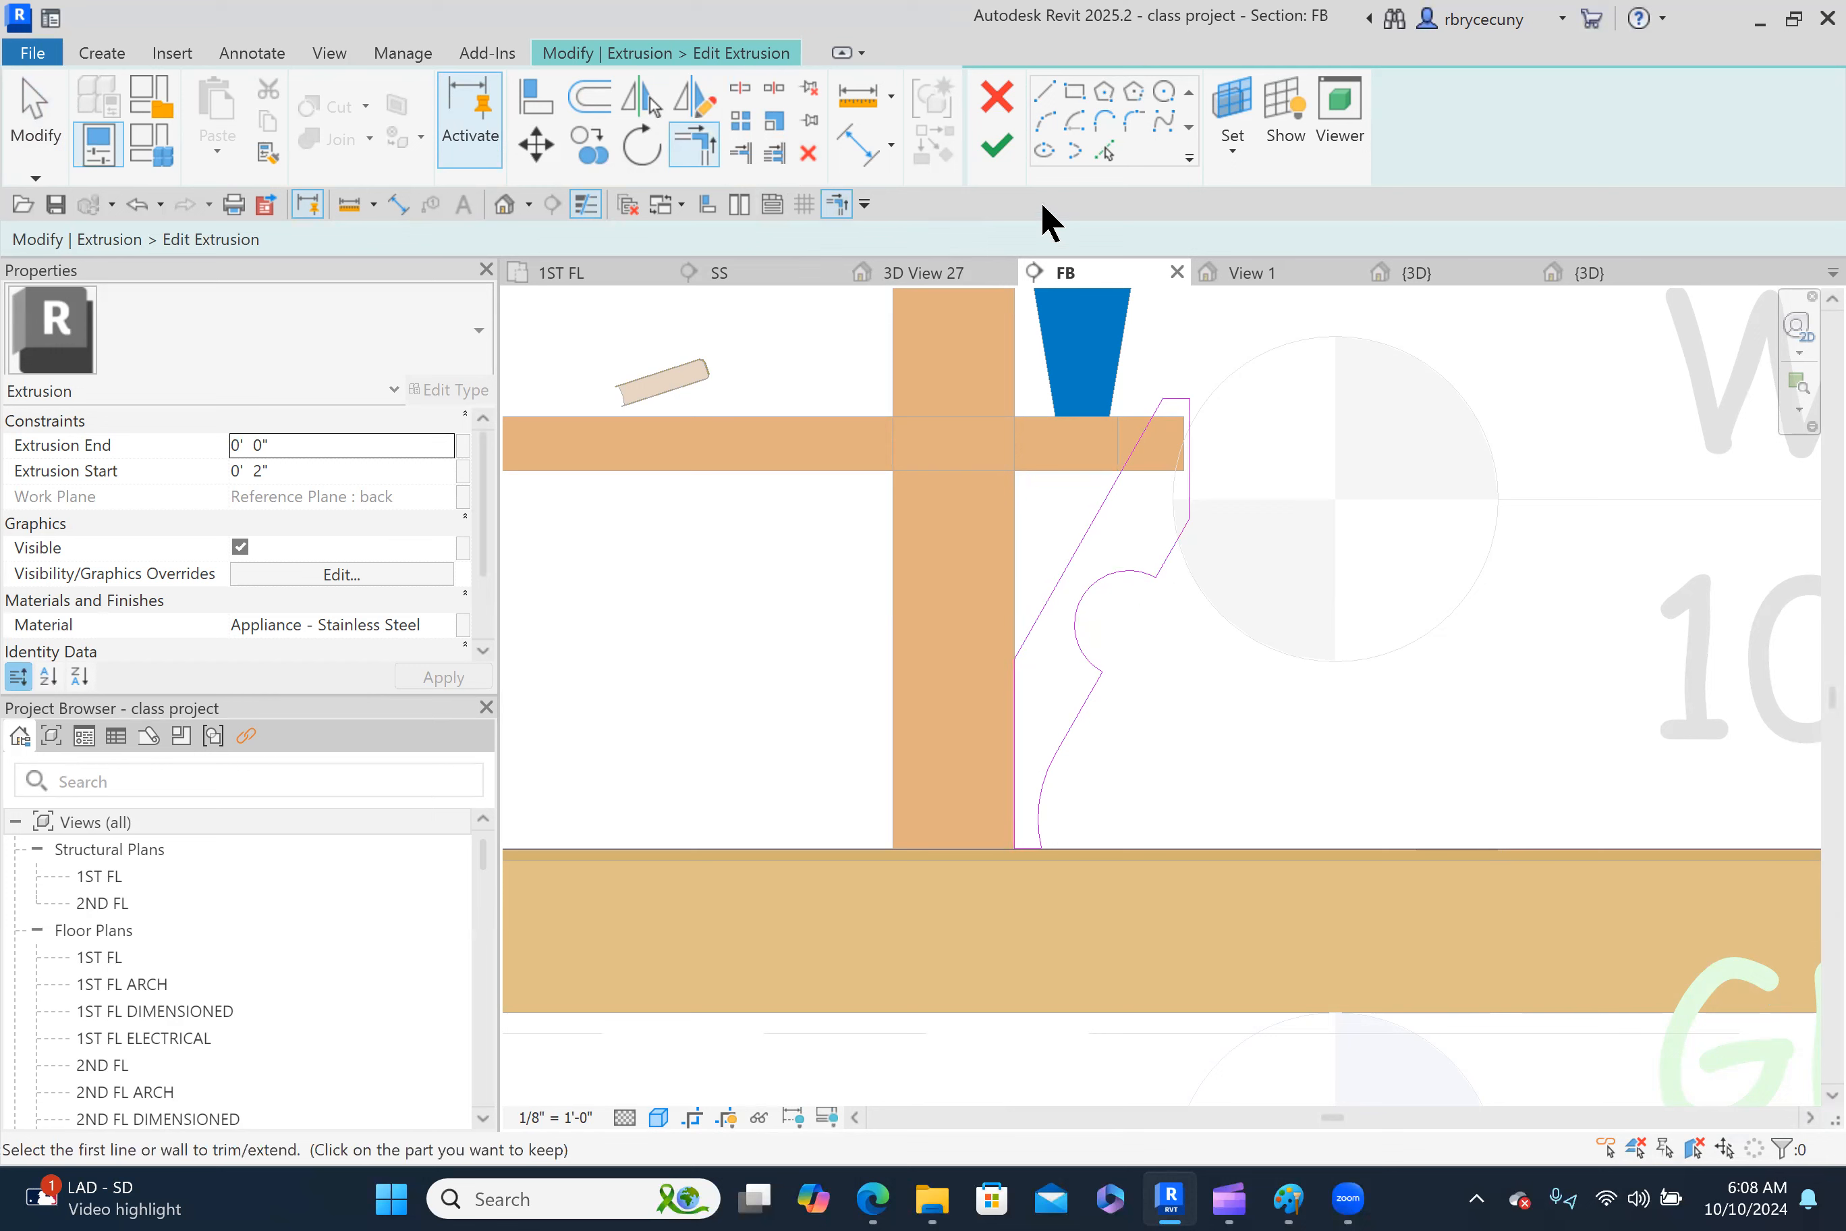
pyautogui.click(995, 149)
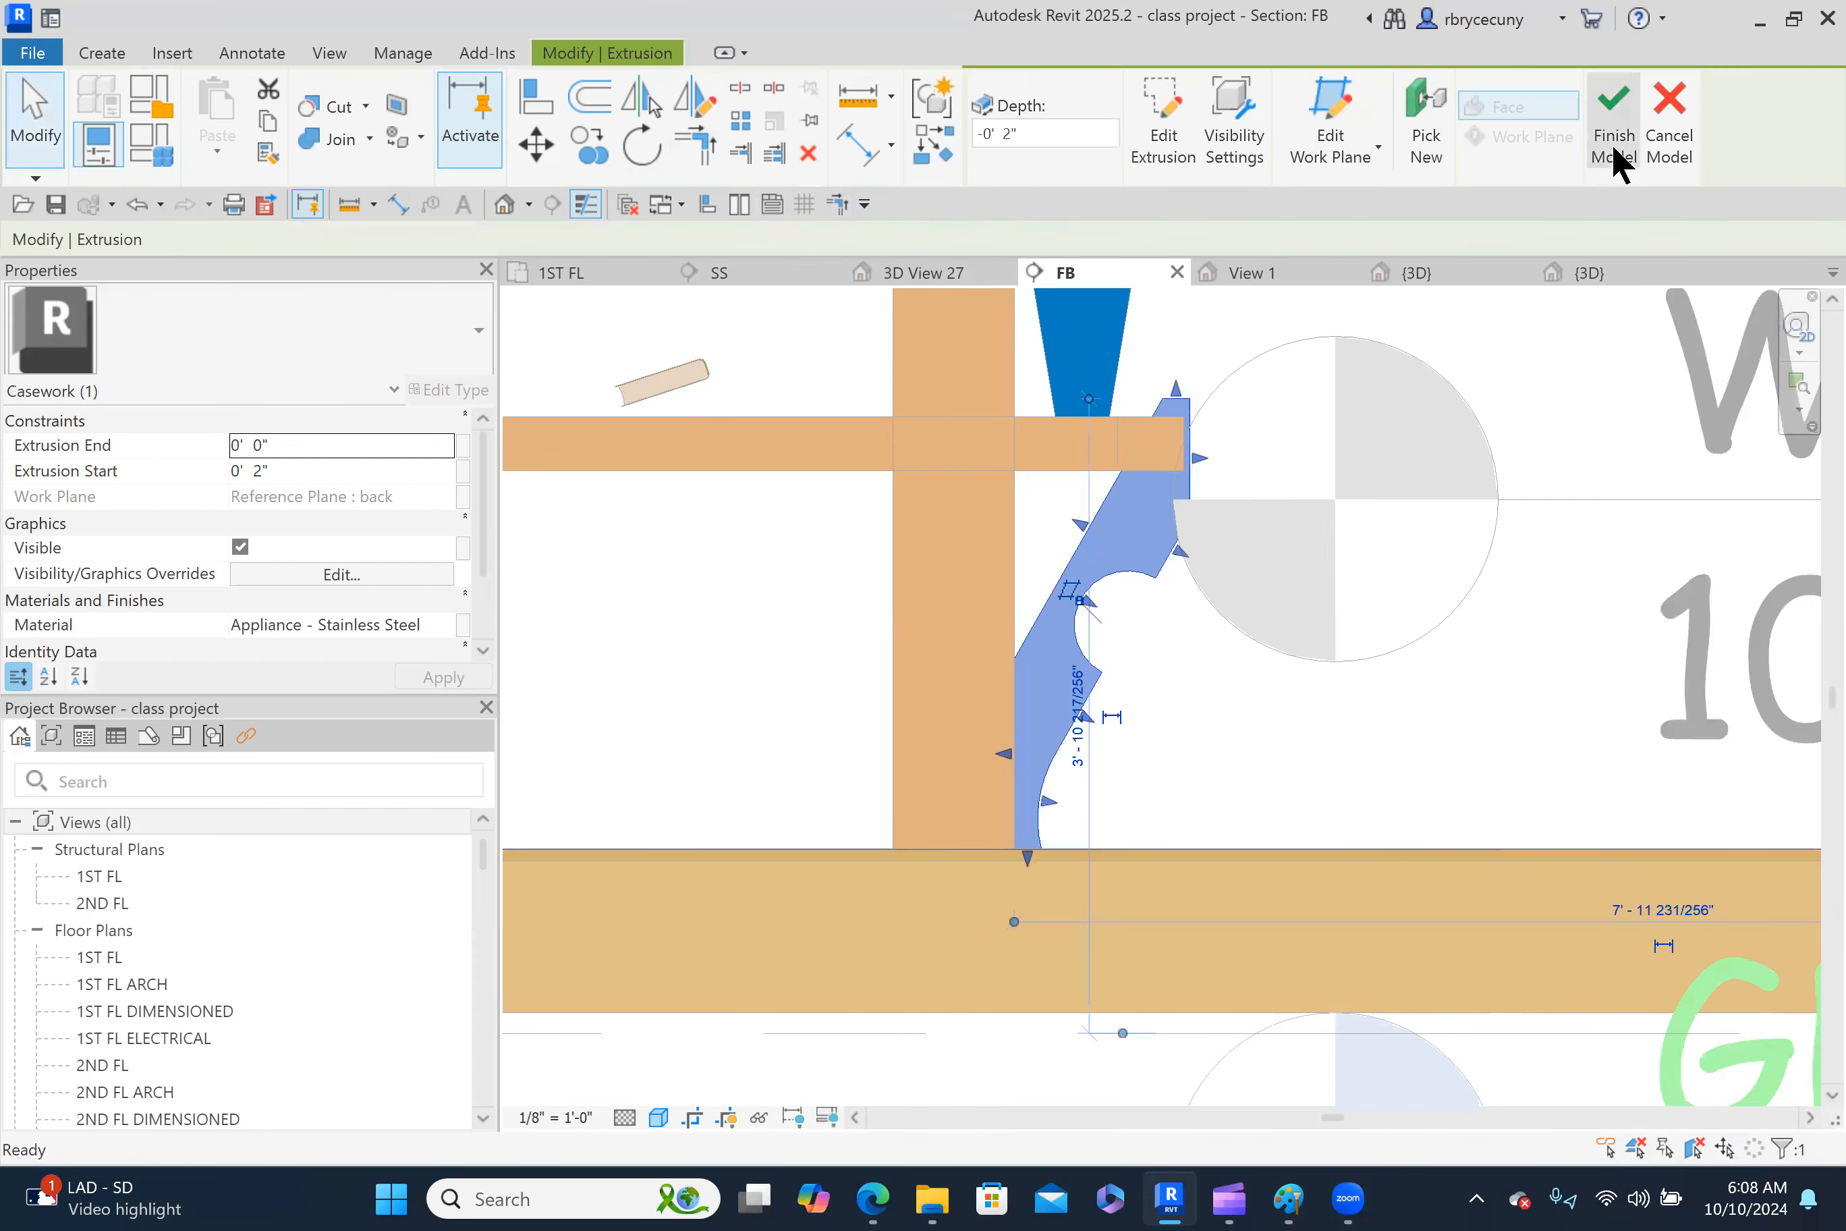
pyautogui.click(1617, 141)
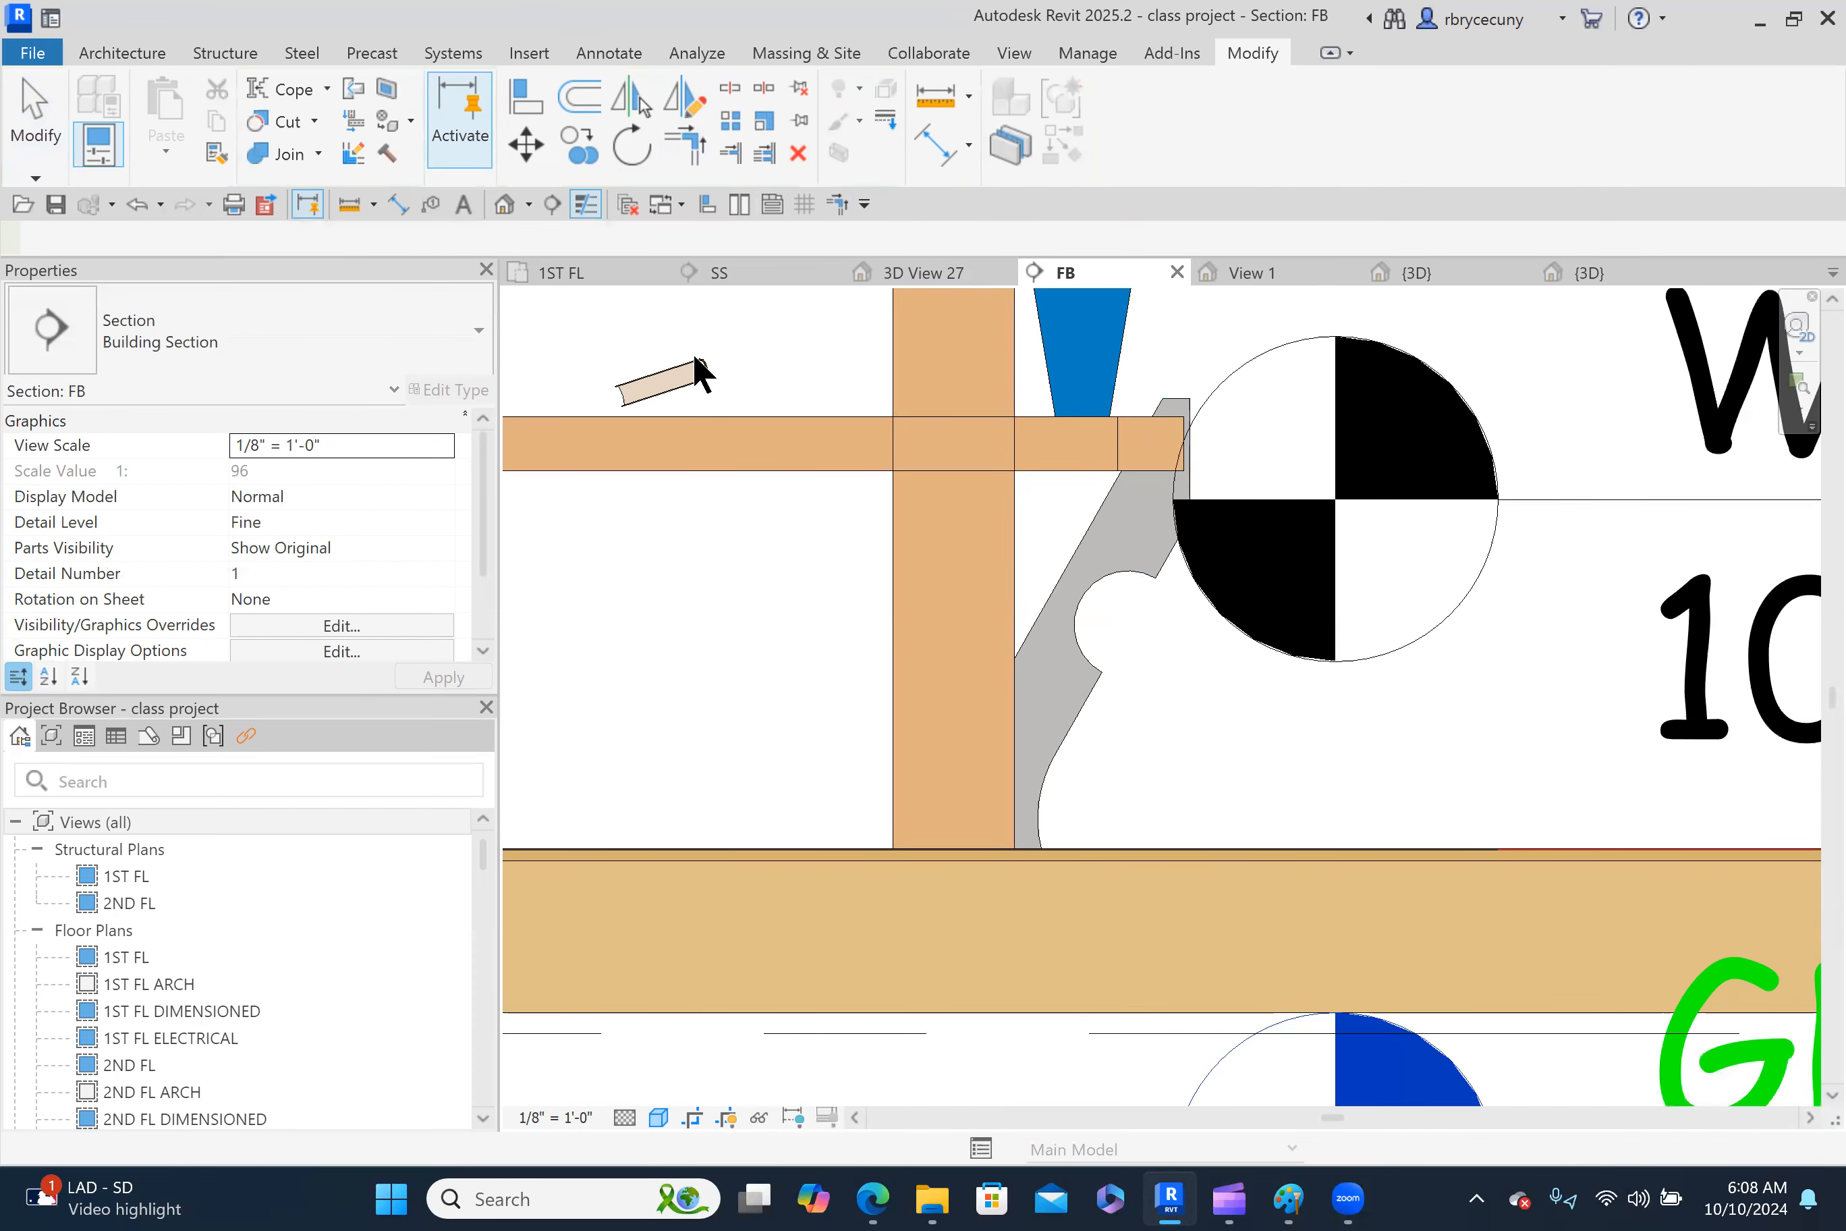
# Switch to 3D View 27 and examine the desk with its notched support within the furnished office.
pyautogui.click(701, 387)
pyautogui.scroll(-3, 853, 596)
pyautogui.scroll(1, 890, 630)
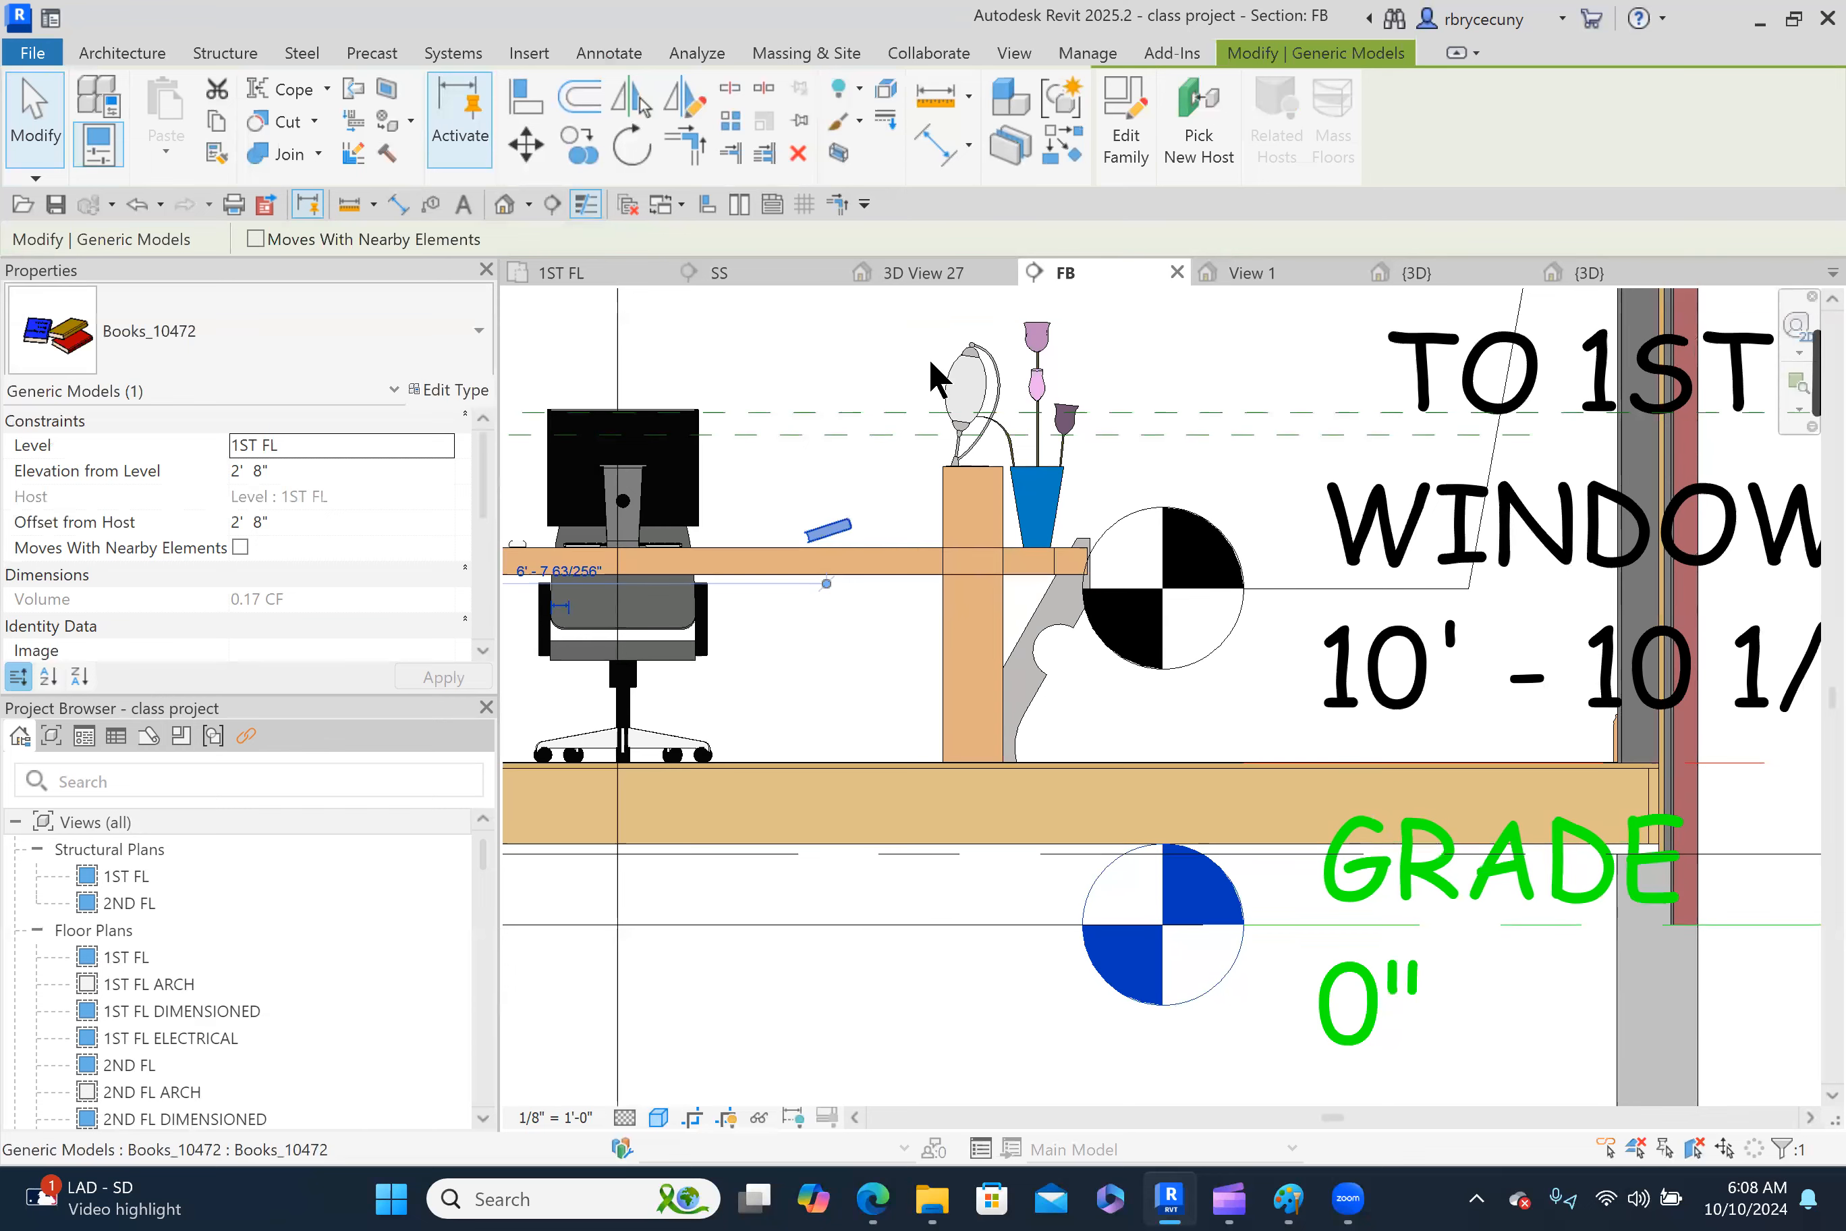
pyautogui.click(904, 271)
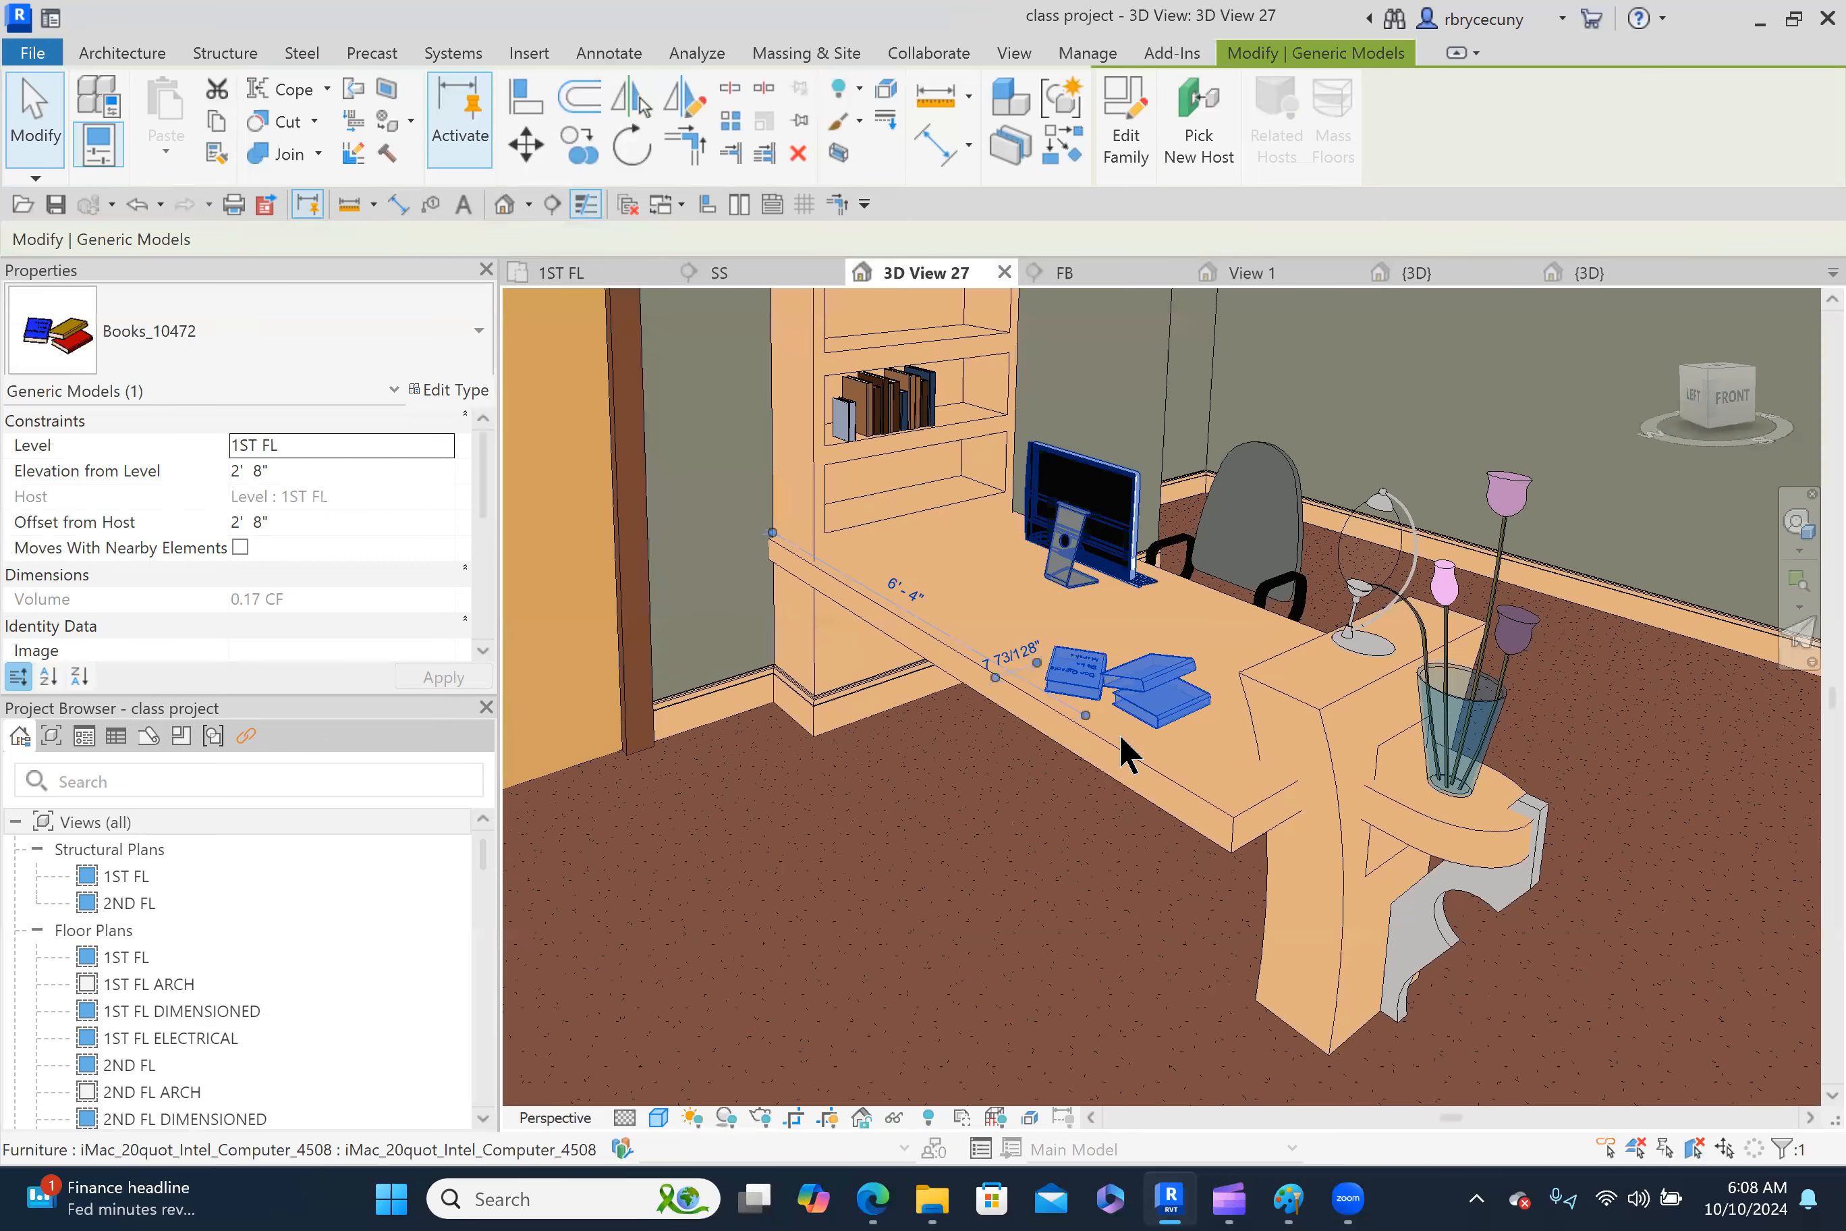
pyautogui.scroll(-2, 874, 885)
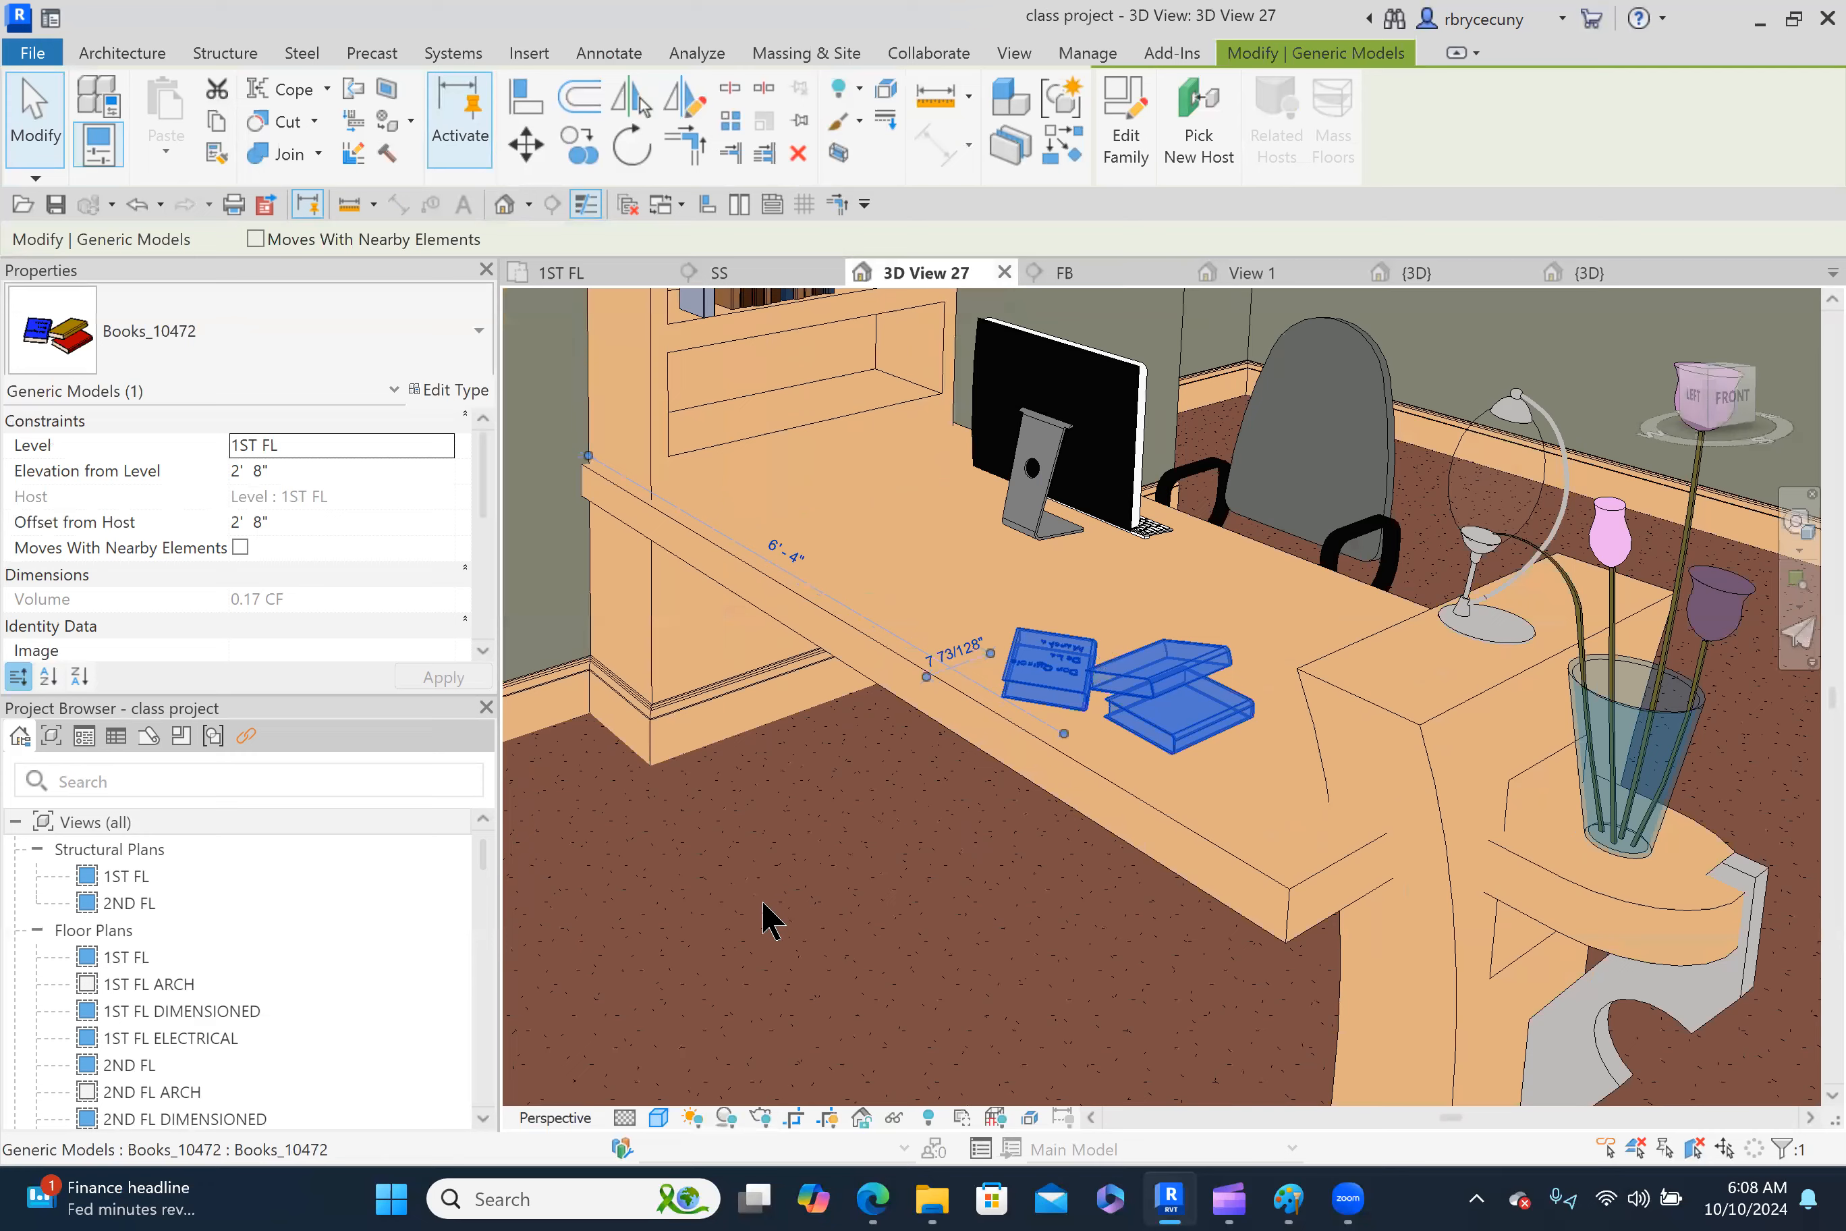
pyautogui.press('Escape')
pyautogui.scroll(-2, 891, 887)
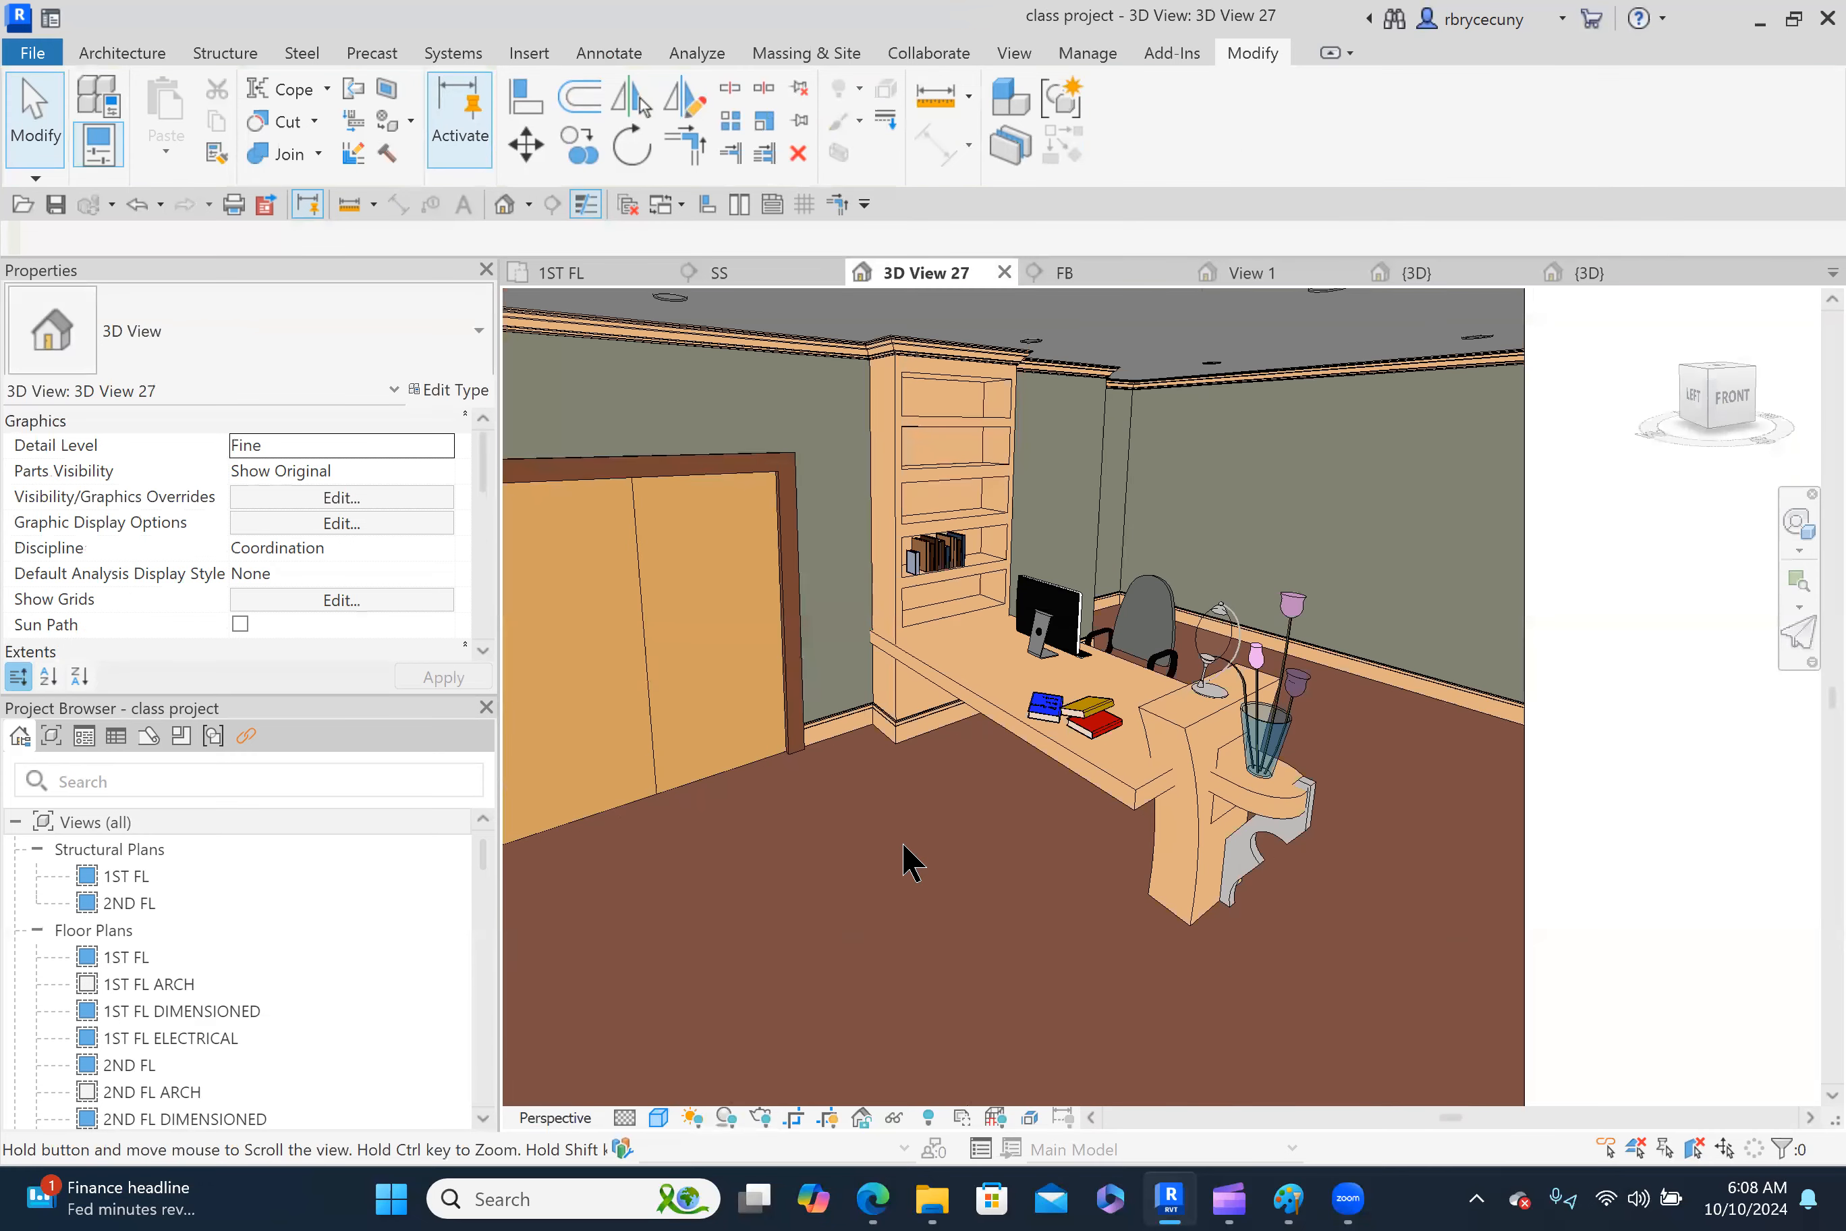